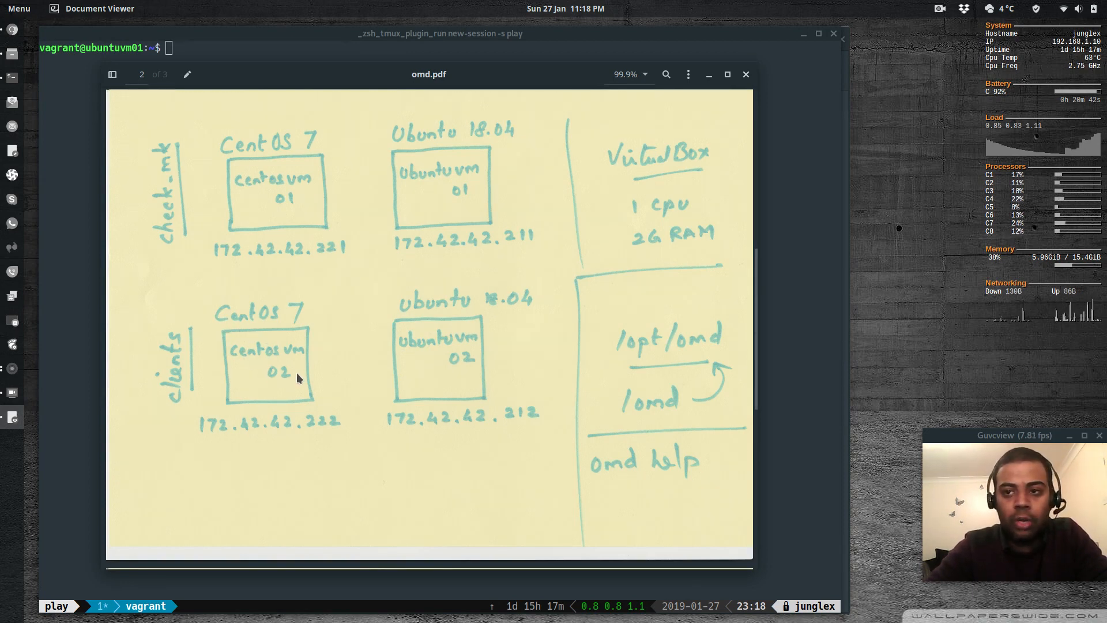
Step: Split the terminal into upper and lower panes and change the new pane's directory to omd-monitoring/vagrant-provisioning
left_click(74, 274)
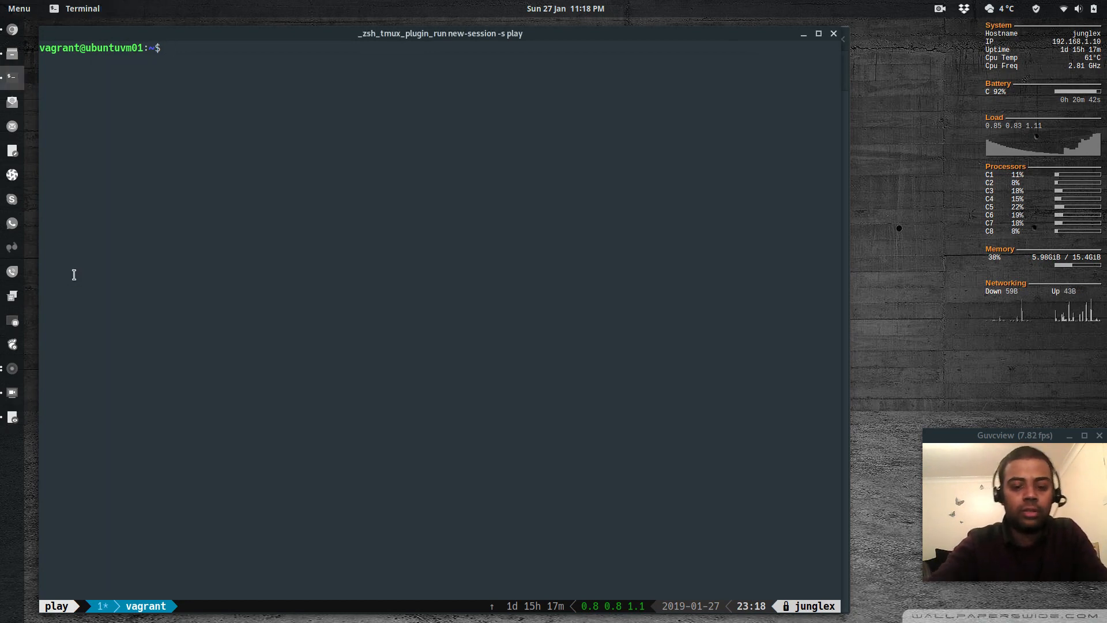
key("ctrl+b")
key("quotedbl")
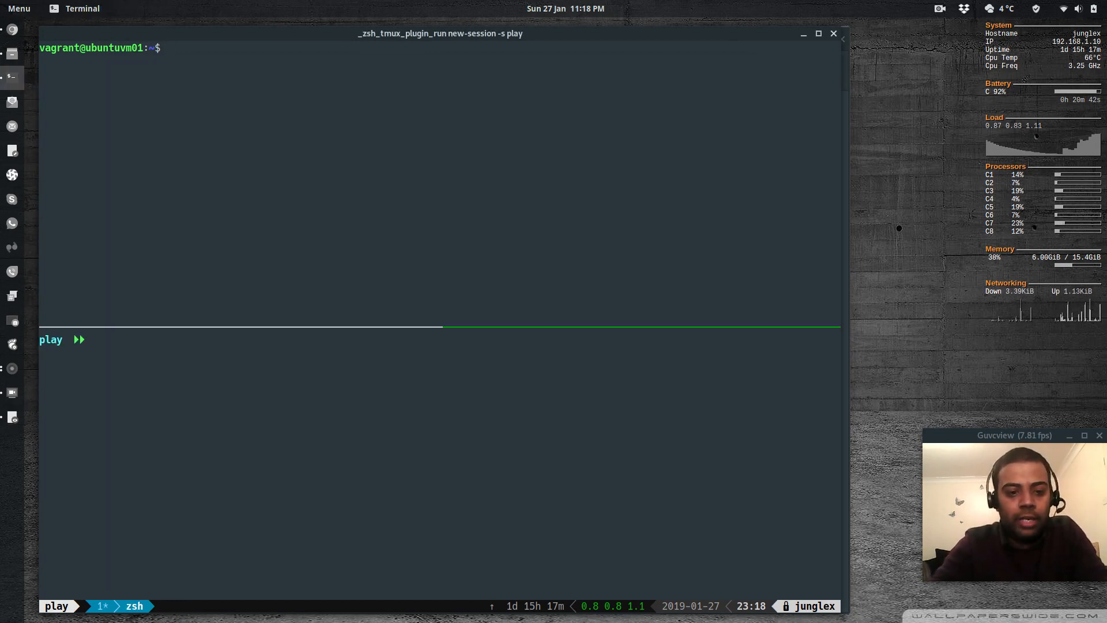
type("cd omd-m")
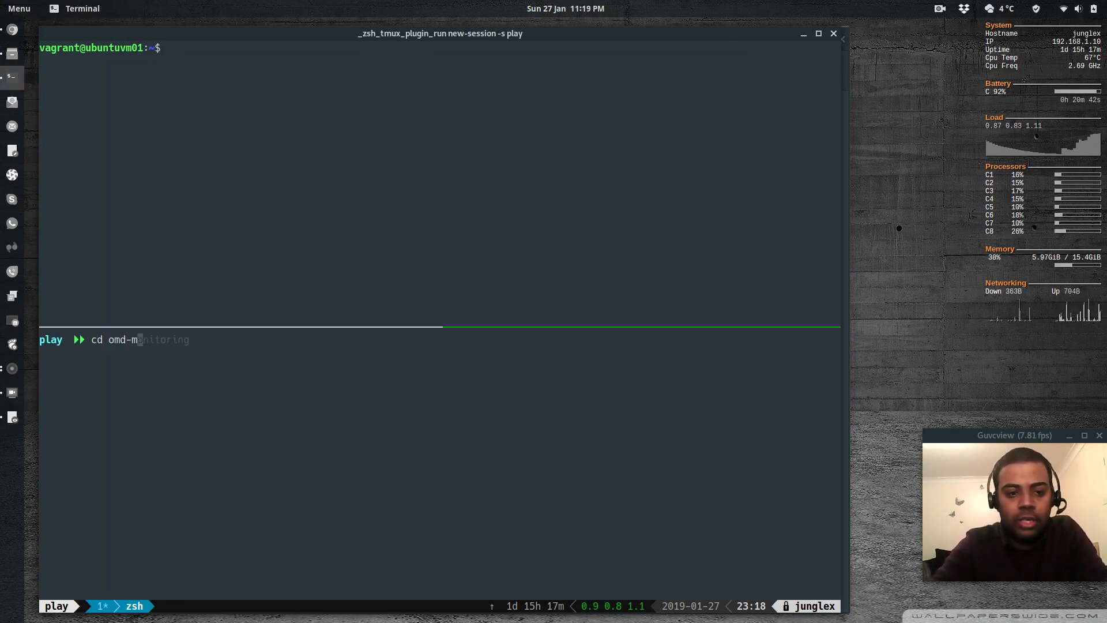
type("onitoring/vag")
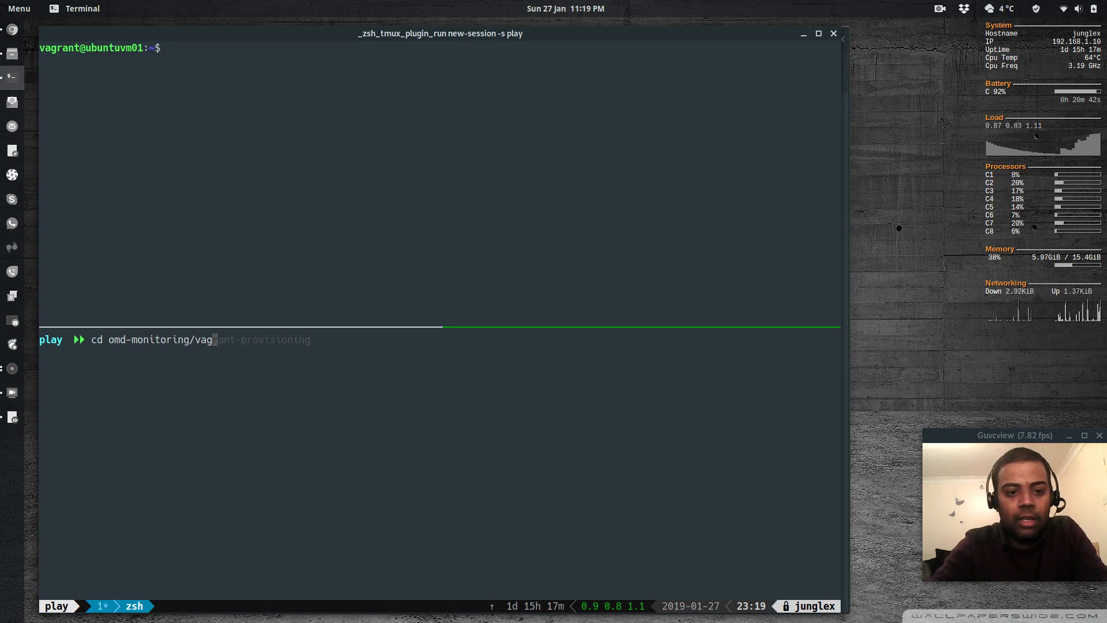
type("rant")
key("Right")
key("Return")
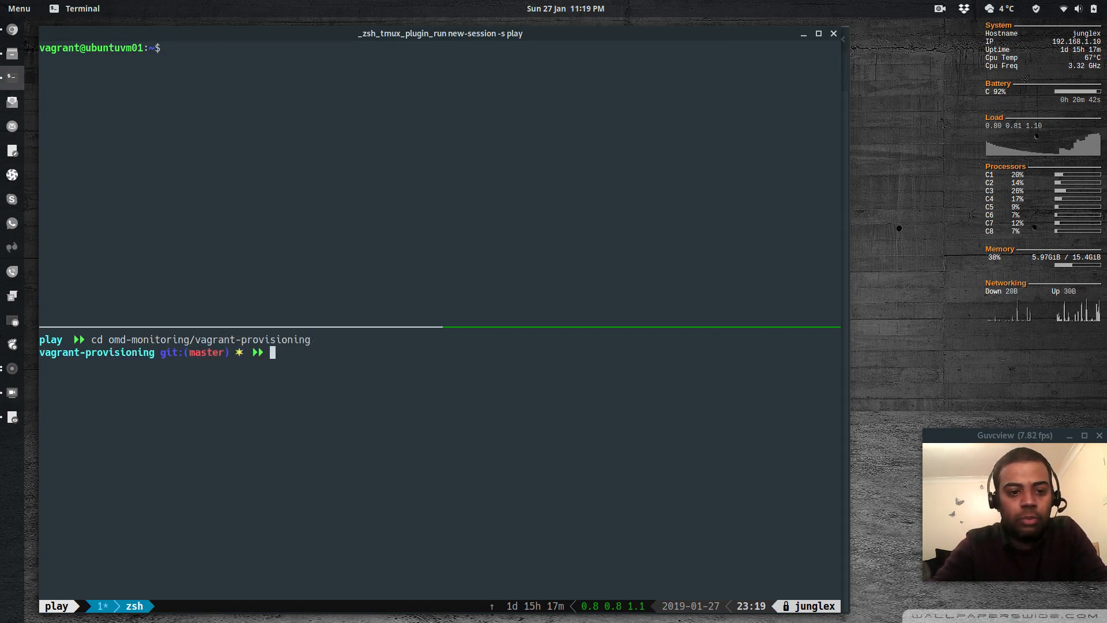
Step: Check the Vagrant status of all virtual machines and find the entry for centosvm02
type("vagratn")
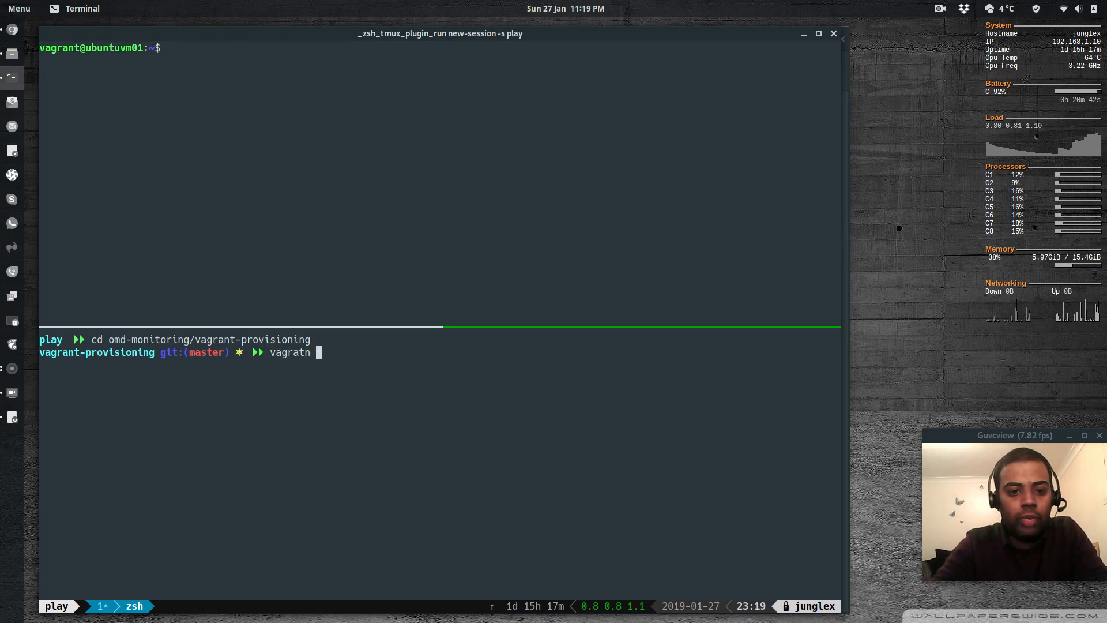
key("BackSpace")
key("BackSpace")
key("BackSpace")
type("nt status")
key("Return")
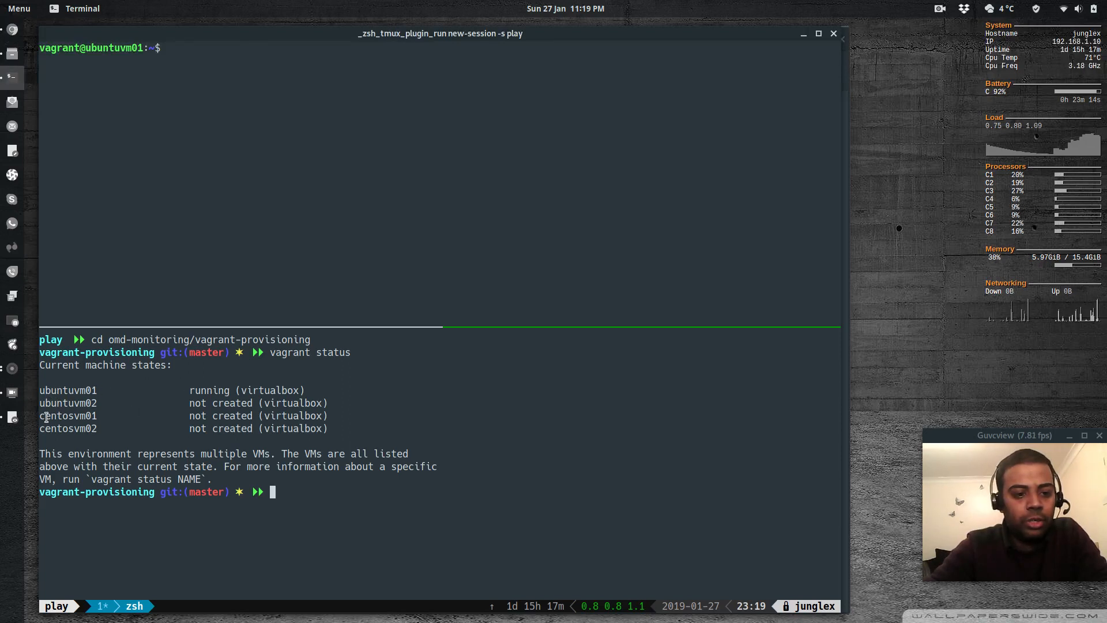
left_click_drag(40, 427, 97, 427)
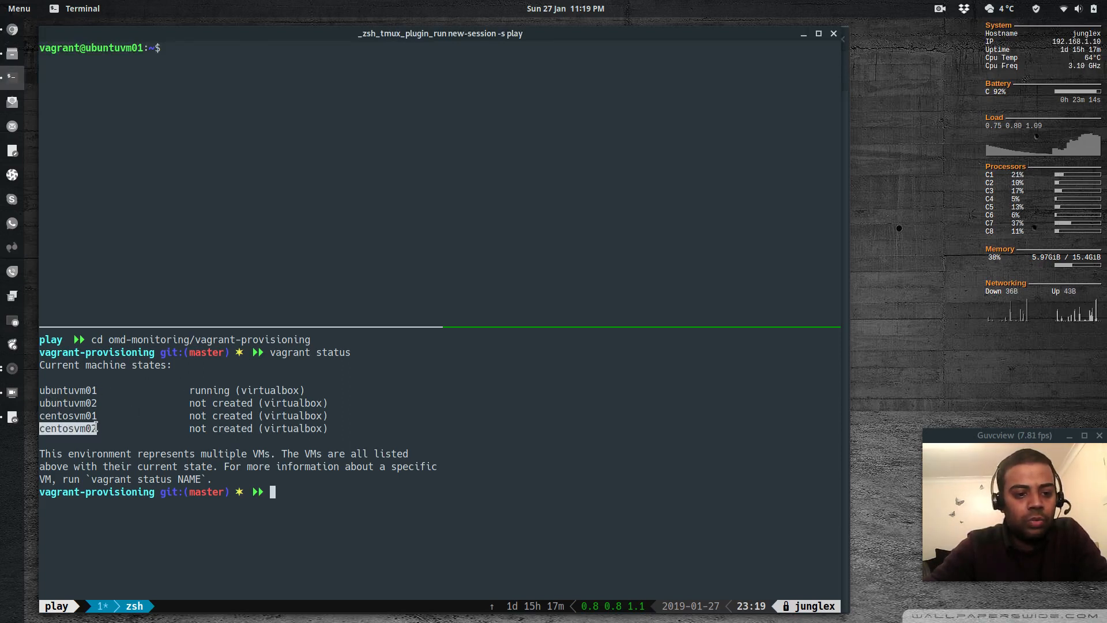
left_click(297, 433)
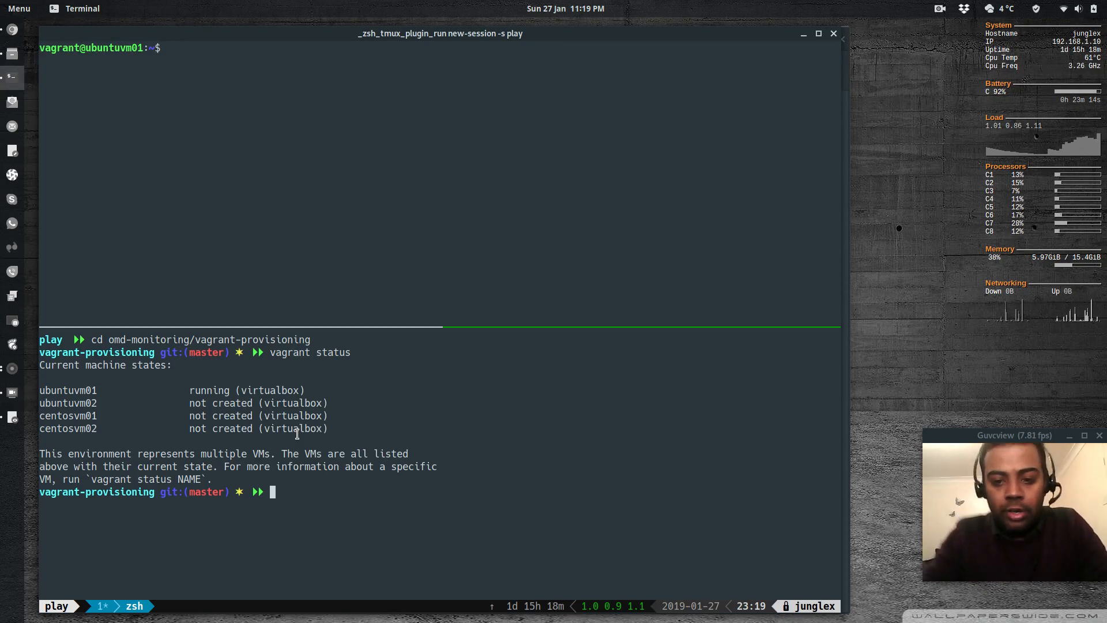
type("git ")
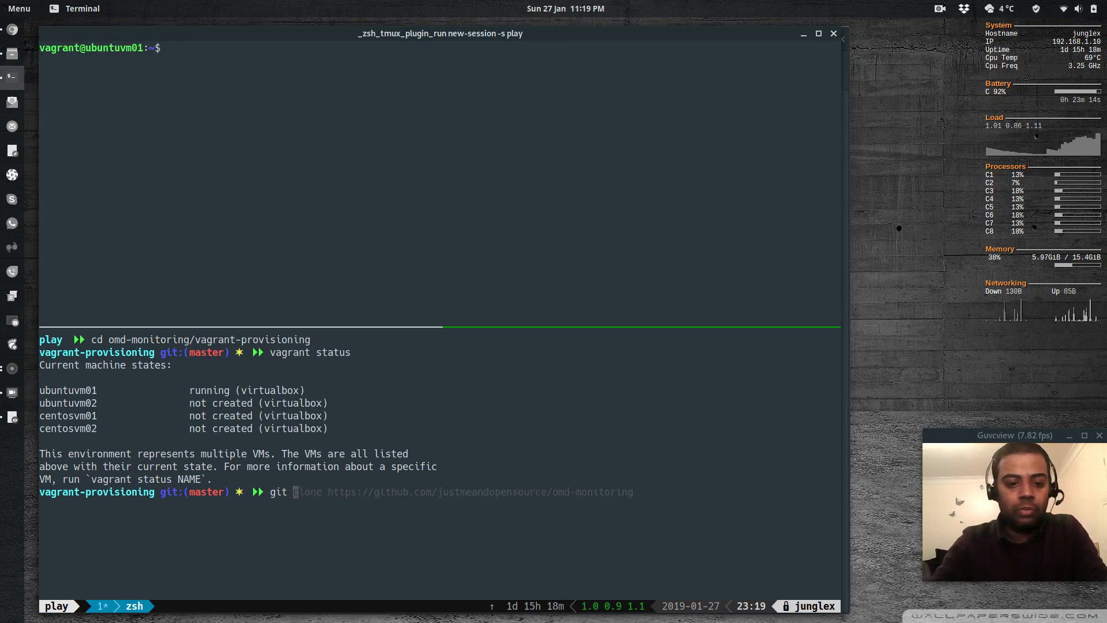
type("clone")
key("Right")
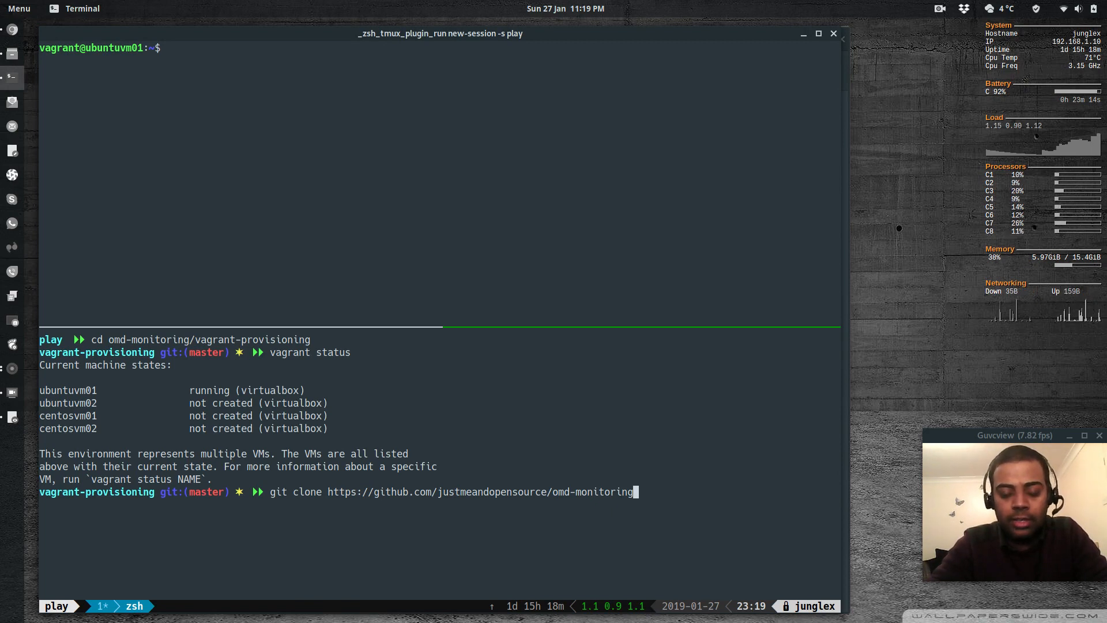
key("ctrl+u")
Step: Bring up the centosvm02 virtual machine with vagrant up
type("vag")
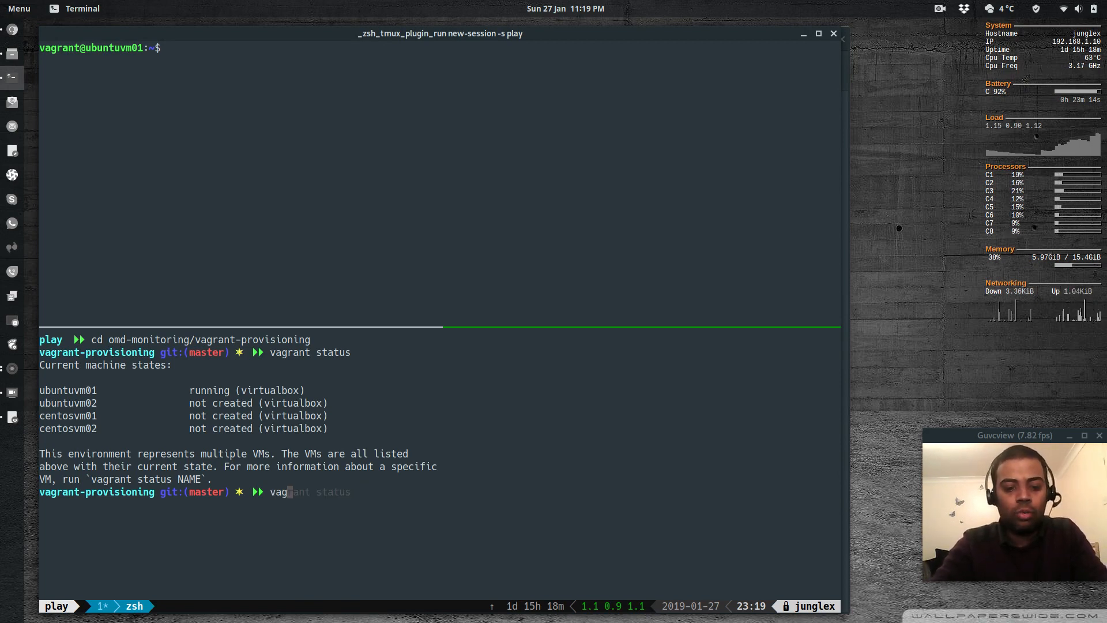
type("rant up centov")
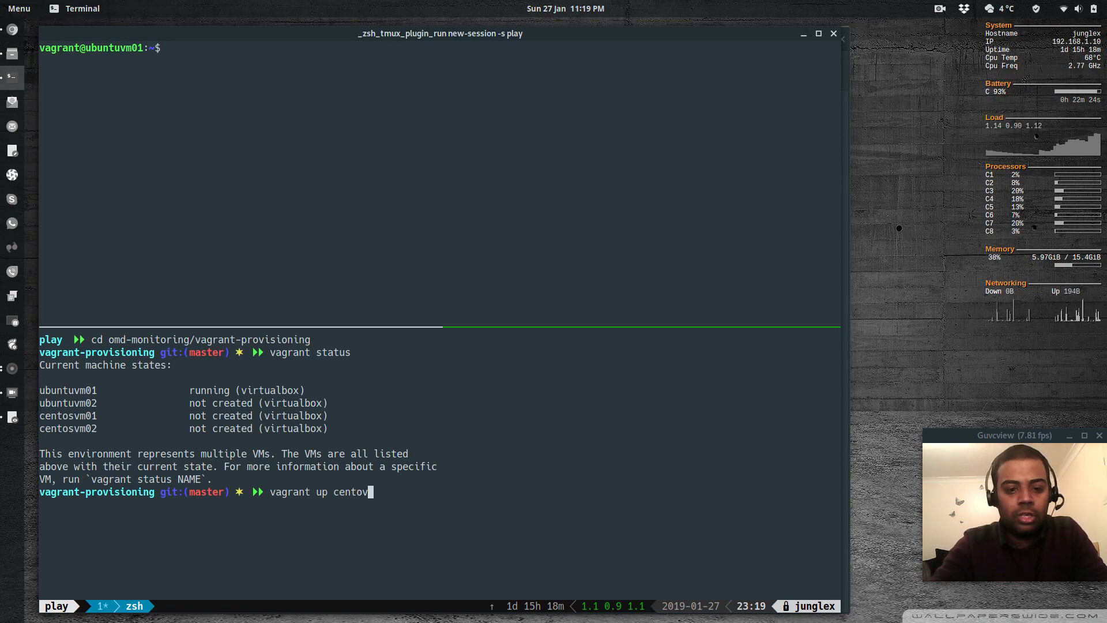
key("BackSpace")
type("svm02")
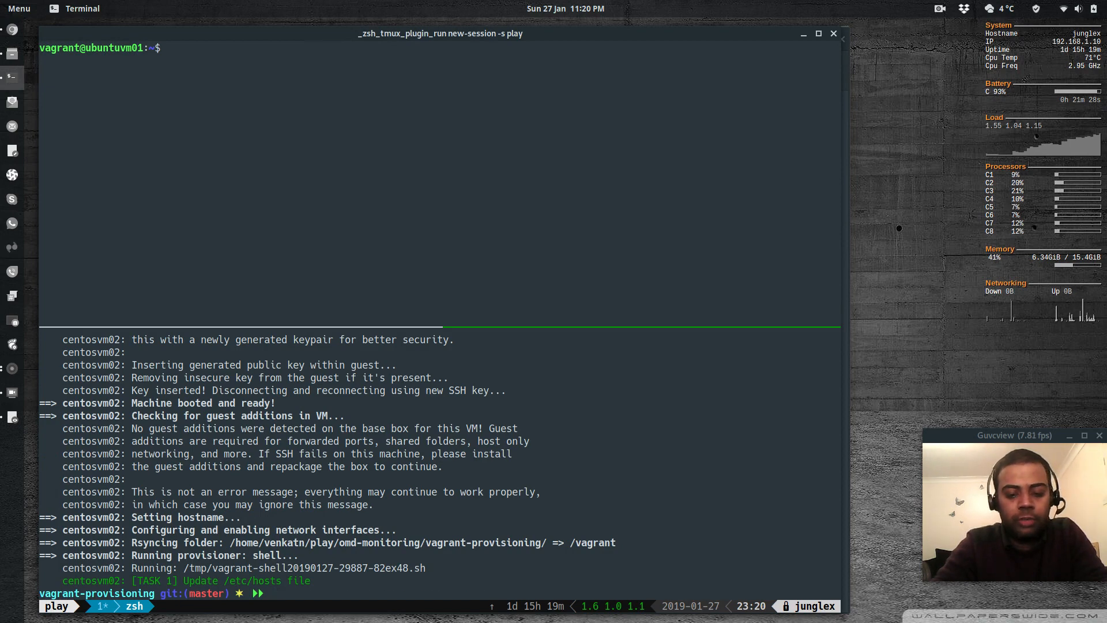
Step: Clear the terminal output and log in to centosvm02 with vagrant ssh
type("clear")
key("Return")
type("vagratn ss")
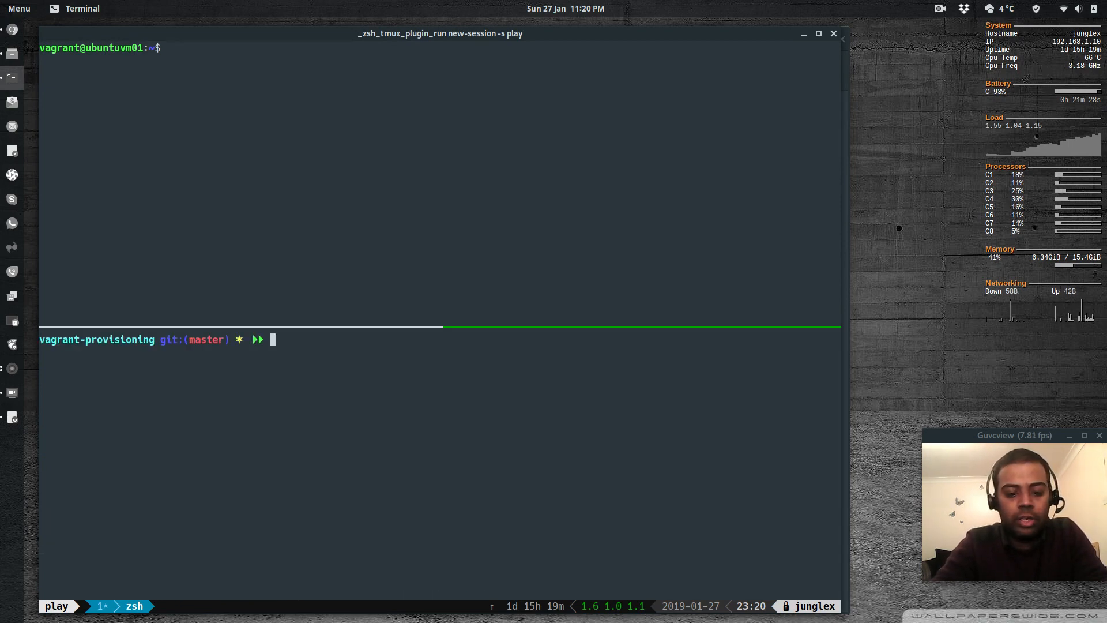
key("BackSpace")
key("BackSpace")
key("BackSpace")
key("BackSpace")
key("BackSpace")
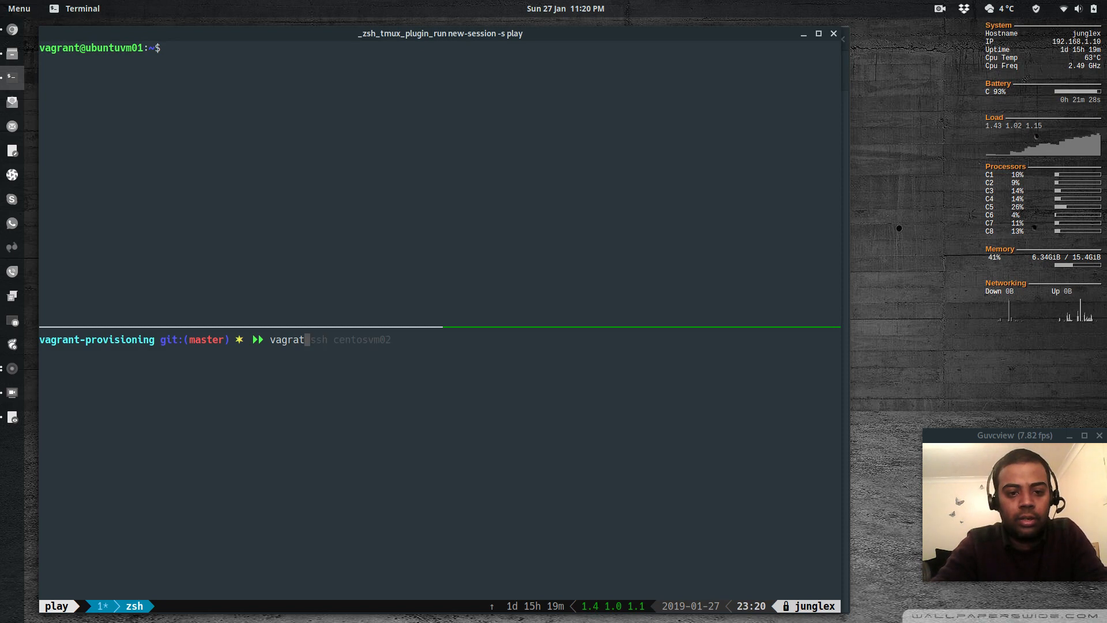
type("nt ssh cen")
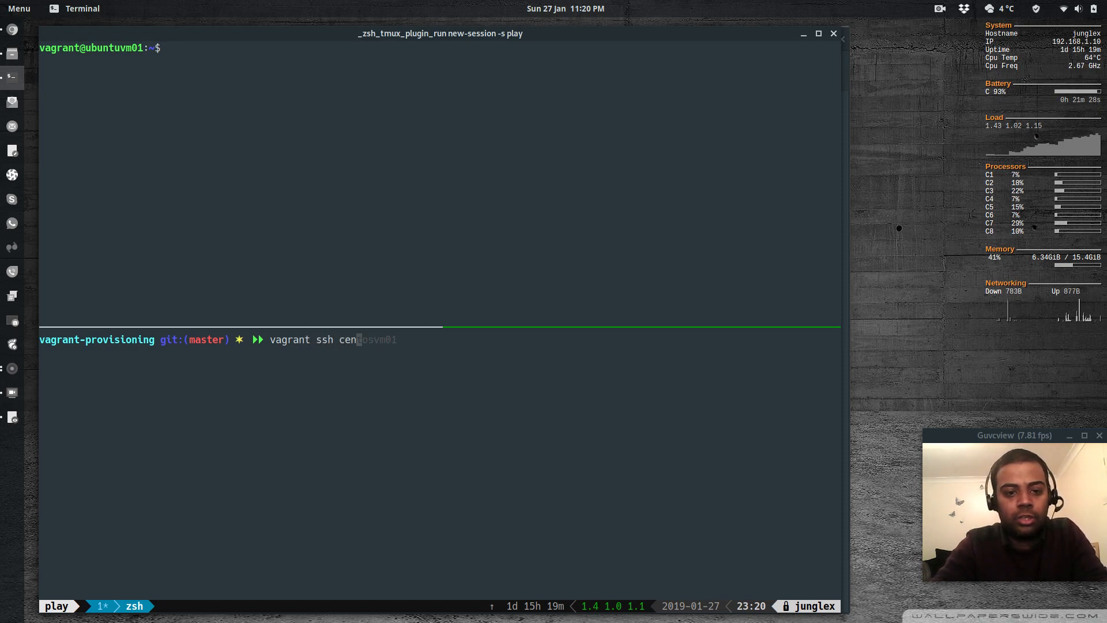
type("tosvm02")
key("Return")
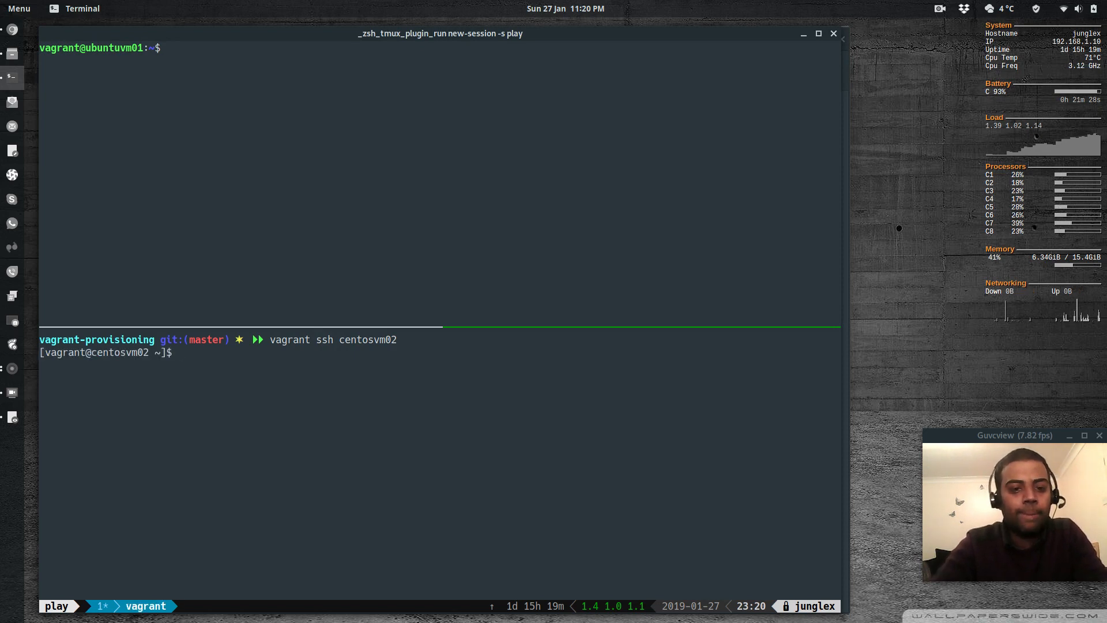
Step: Display /etc/redhat-release on centosvm02, clear the output, and review the virtual machine diagram in omd.pdf
type("cat /etc/re")
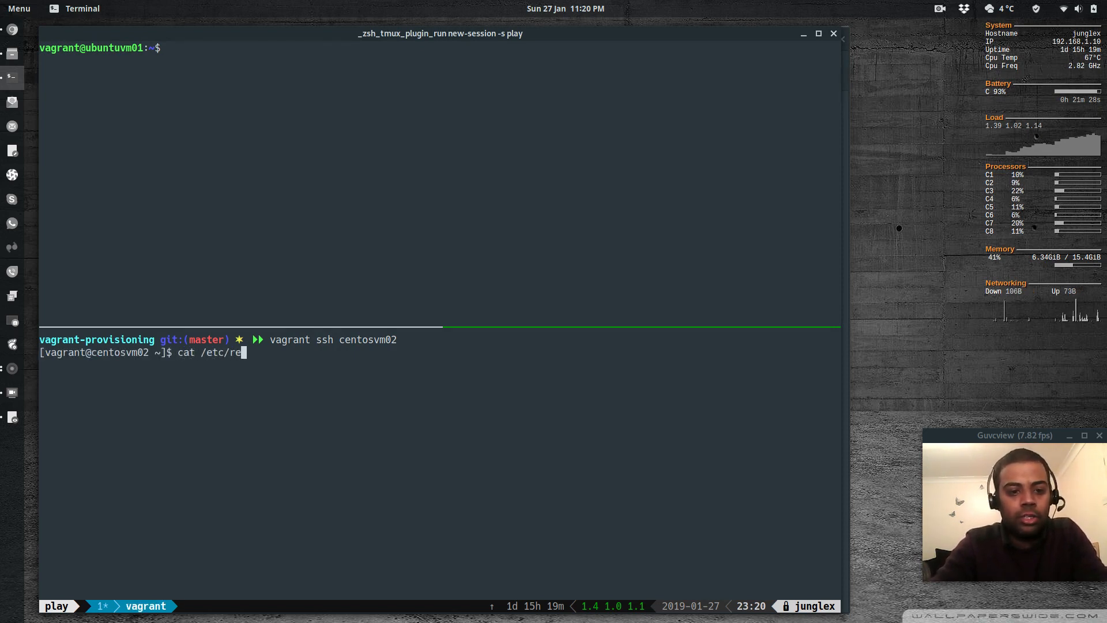
type("dh")
key("Tab")
key("Return")
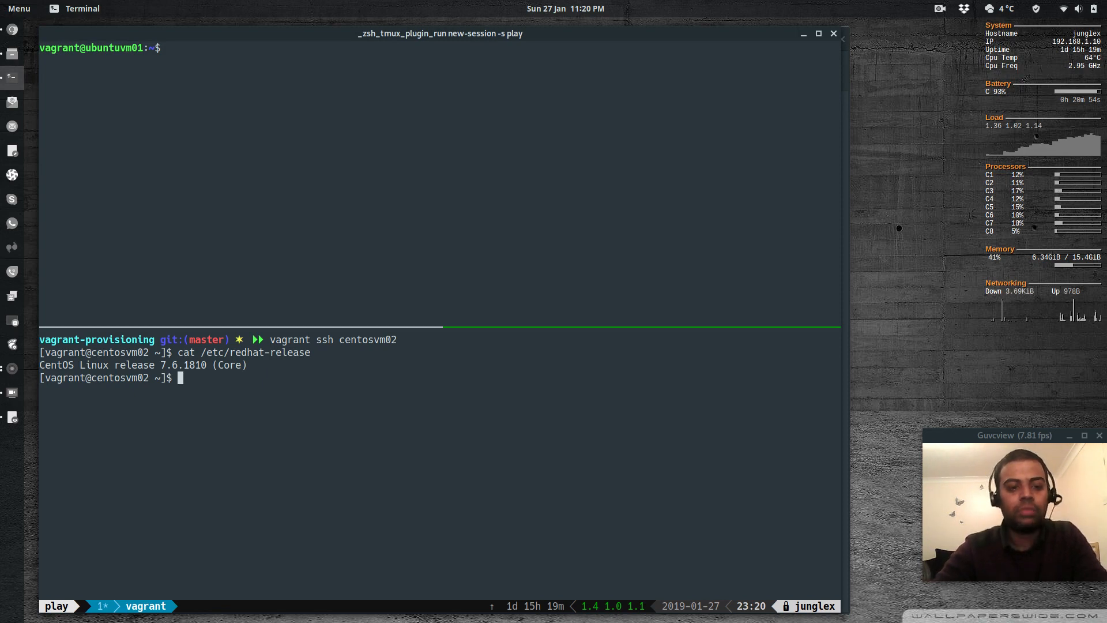
type("clear")
key("Return")
key("alt+Tab")
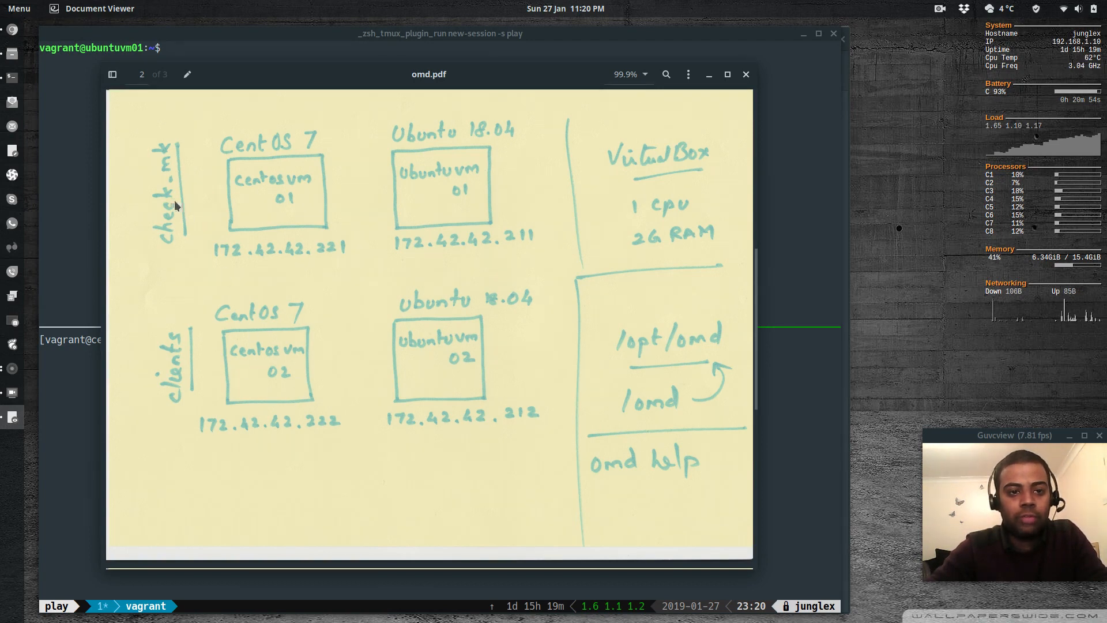
key("alt+Tab")
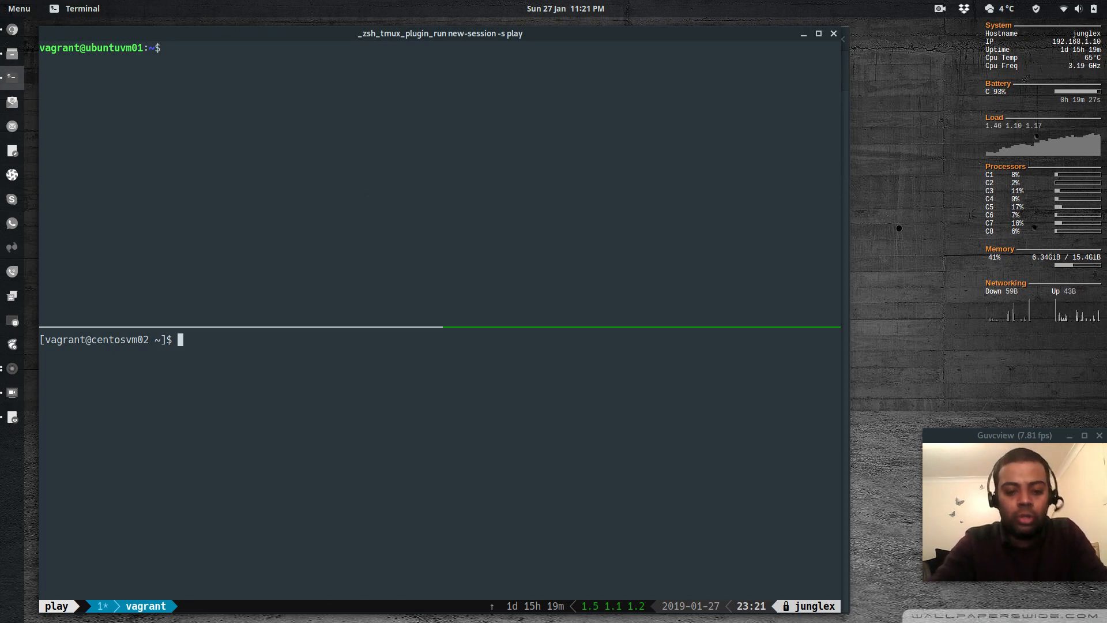
Step: Install the net-tools package on centosvm02 with sudo yum, accepting the download and the CentOS 7 GPG key
type("sudo")
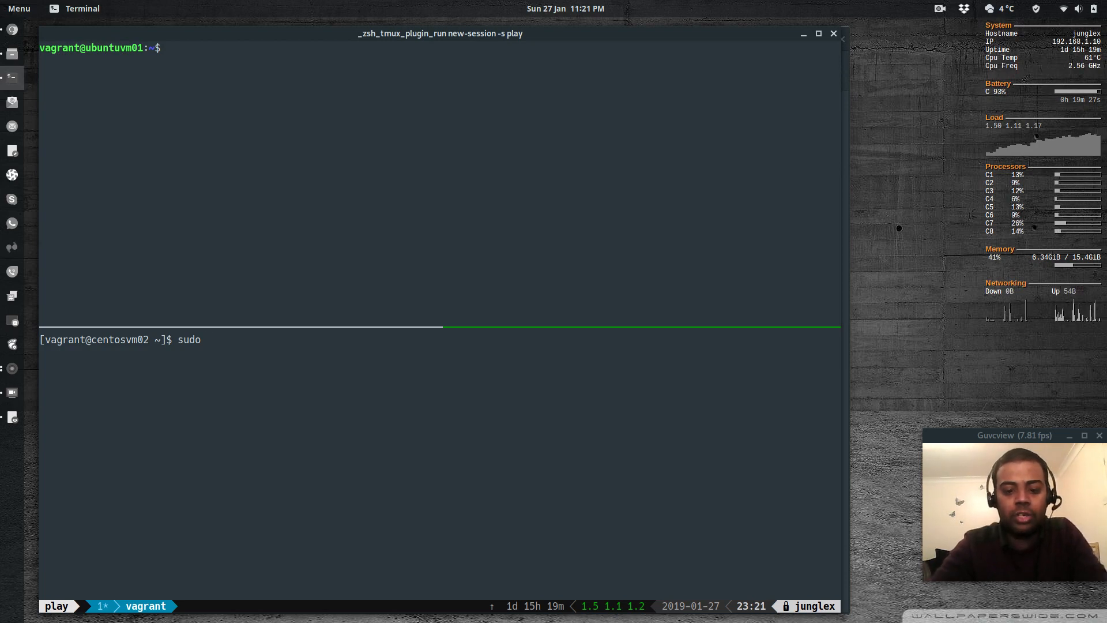
type("yum instal")
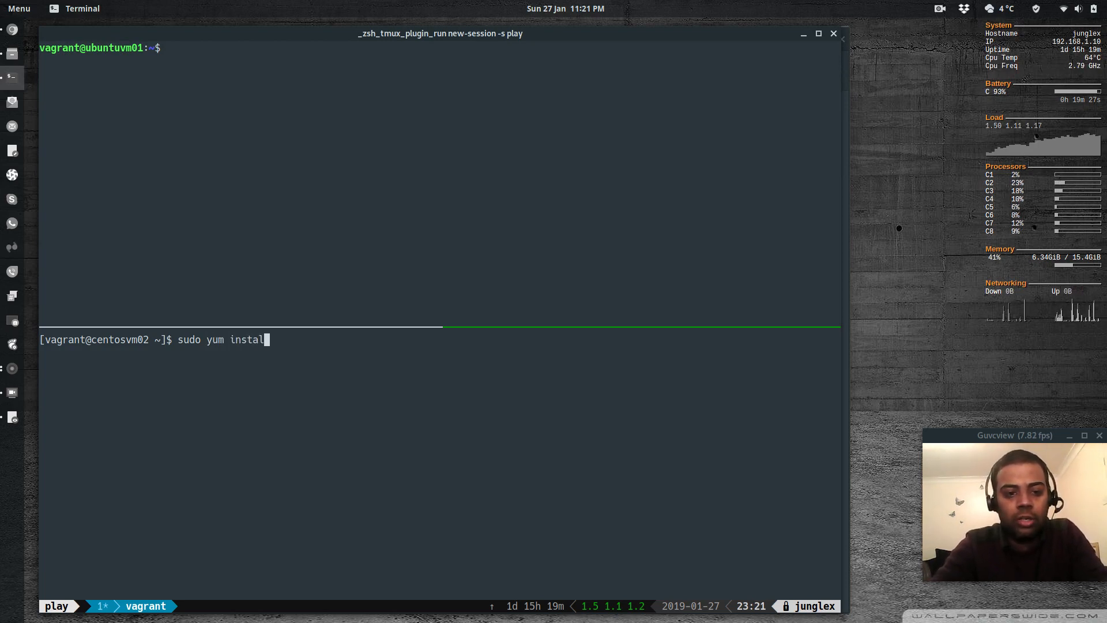
type("l net-tools")
key("Return")
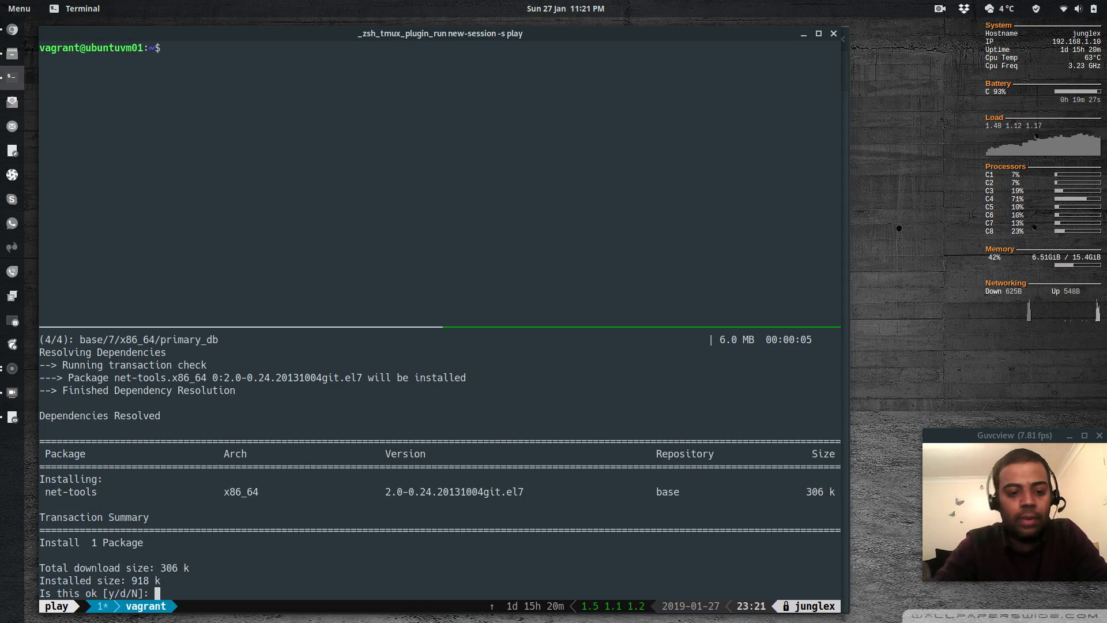
type("y")
key("Return")
type("y")
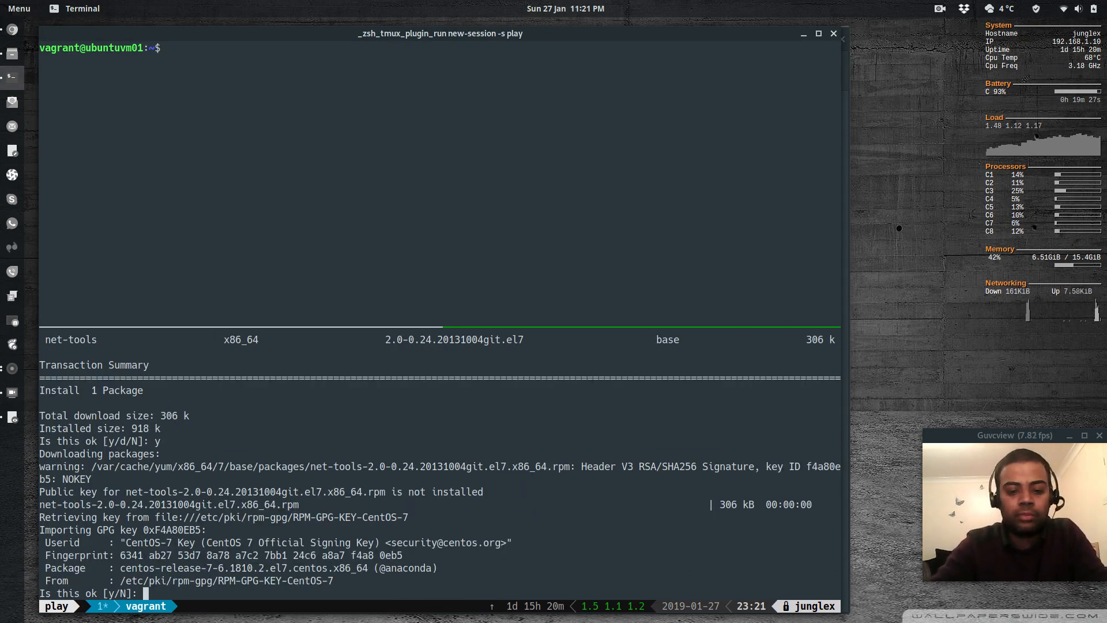
key("Return")
Step: List the listening TCP ports on centosvm02 with sudo netstat -nltp, and clear the output
type("sudo n")
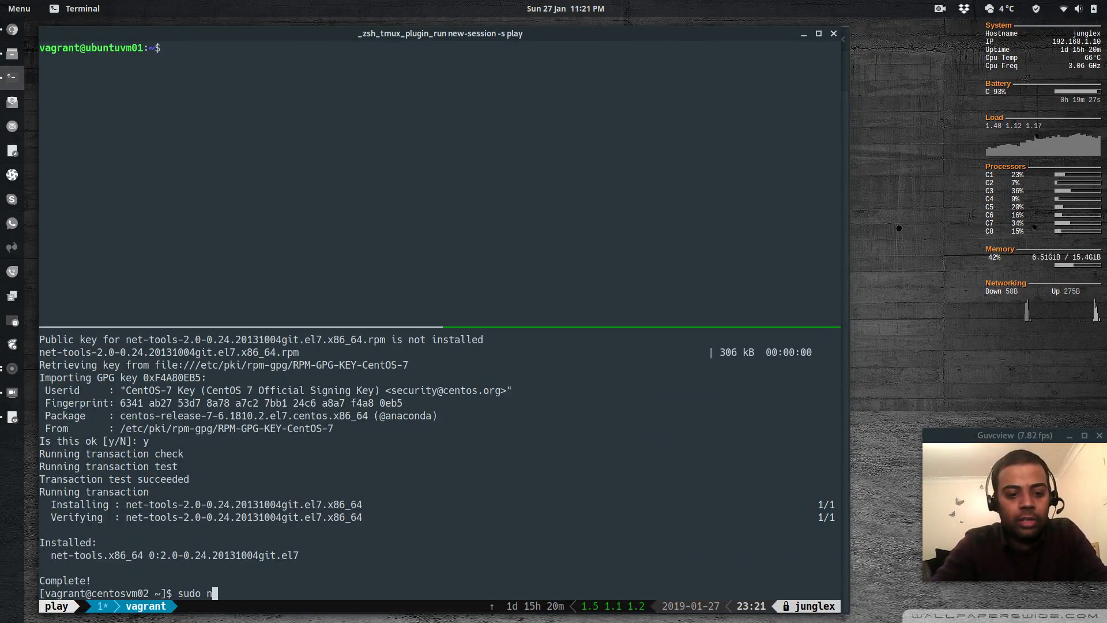
type("etstat -nltp")
key("Return")
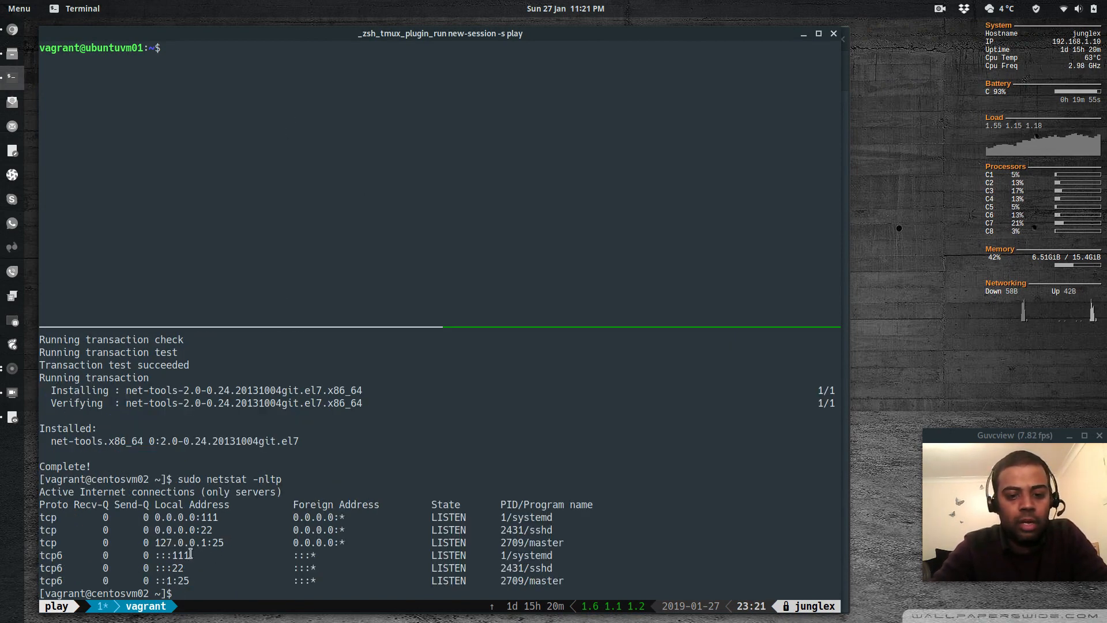
type("clear")
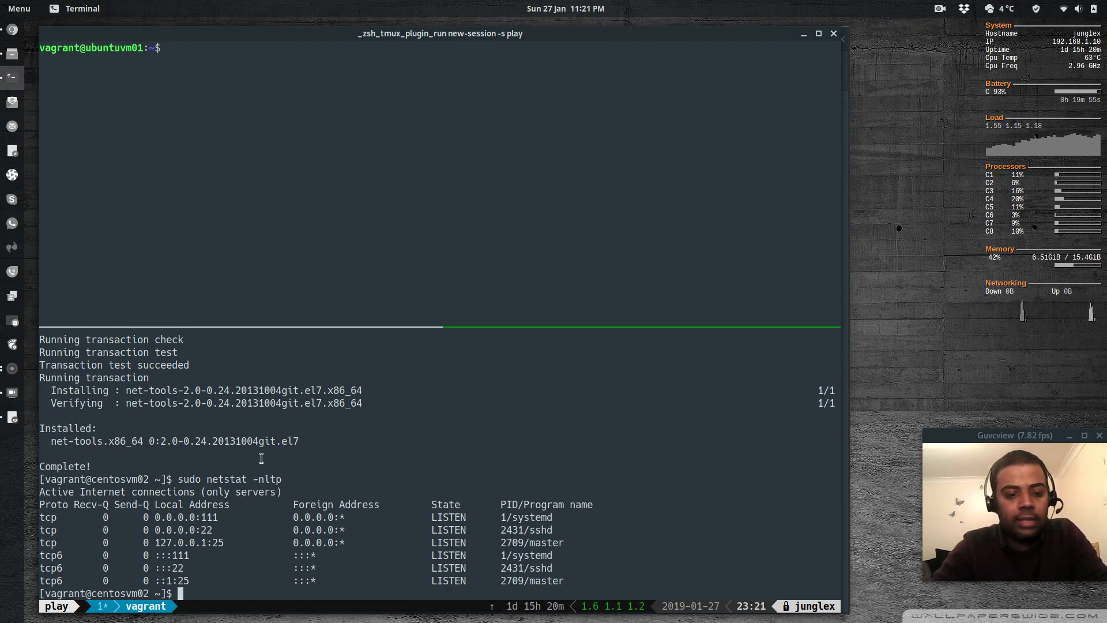
key("Return")
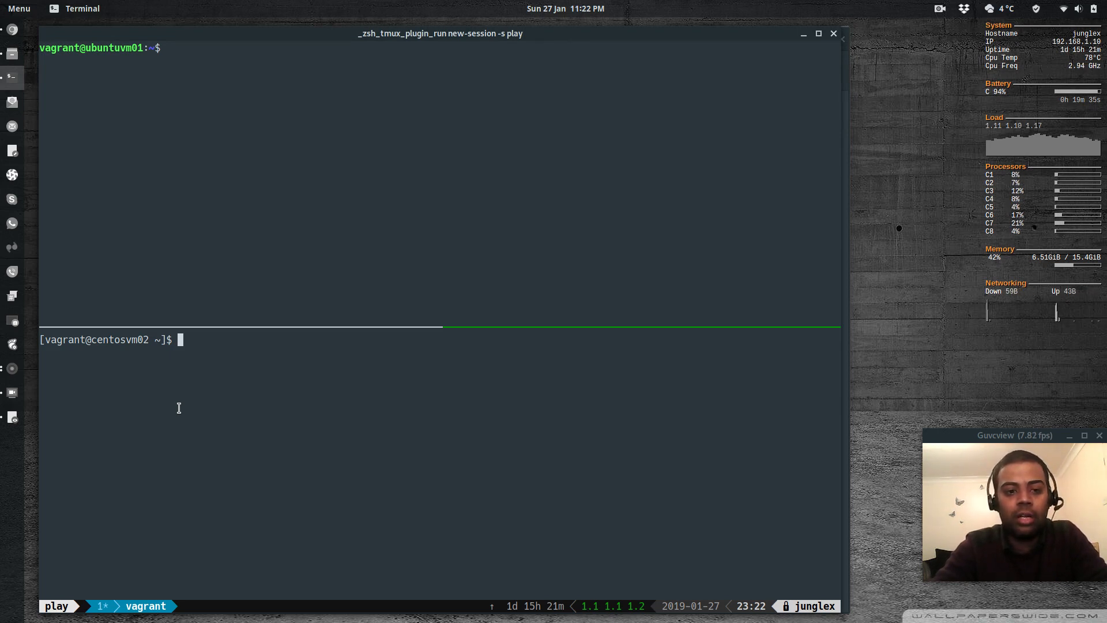
Step: Check the status of the OMD site production on ubuntuvm01 using sudo omd status
left_click(149, 266)
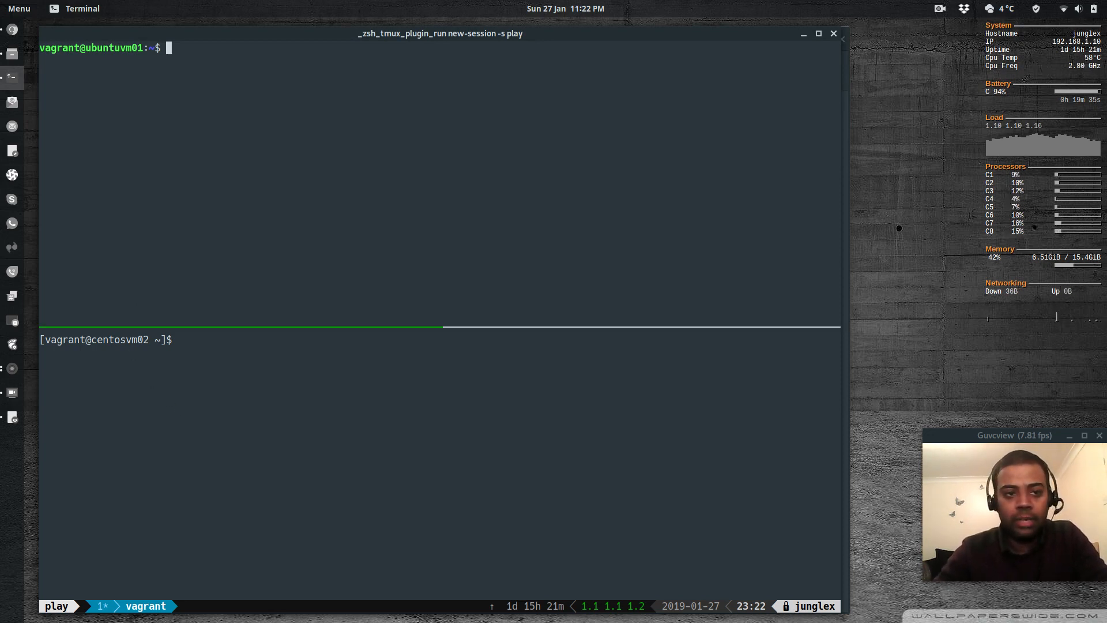
type("sudo omd")
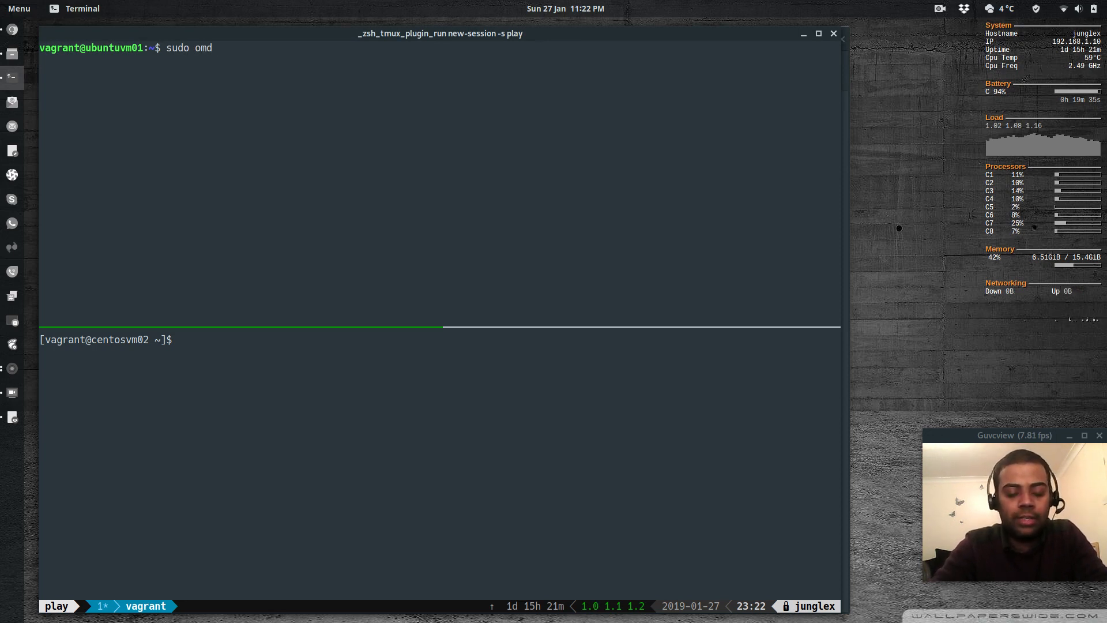
type(" status production")
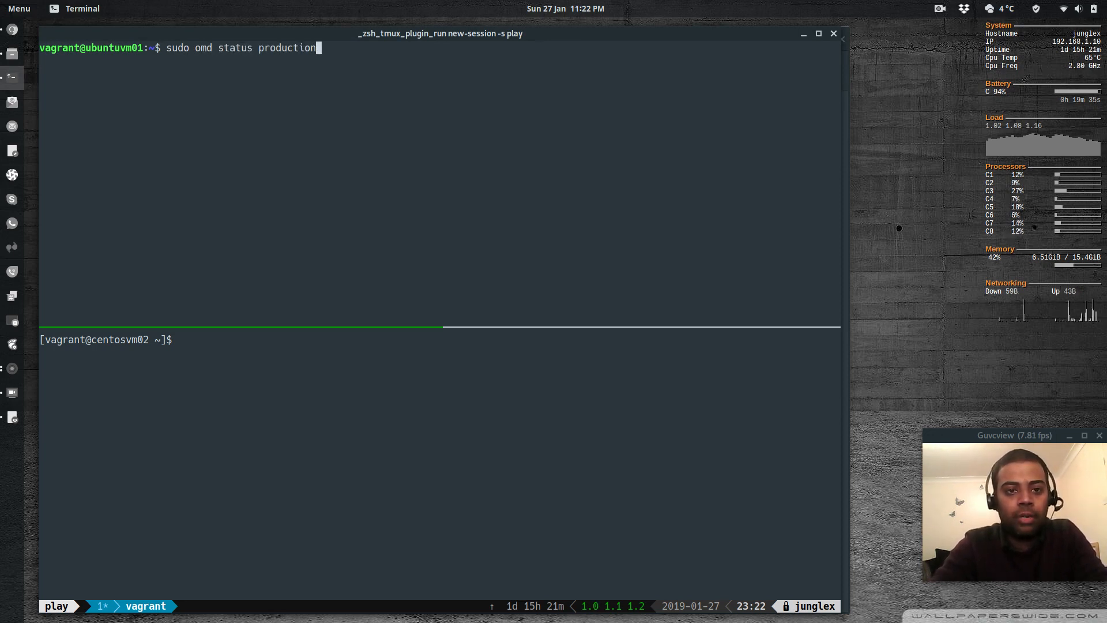
key("Return")
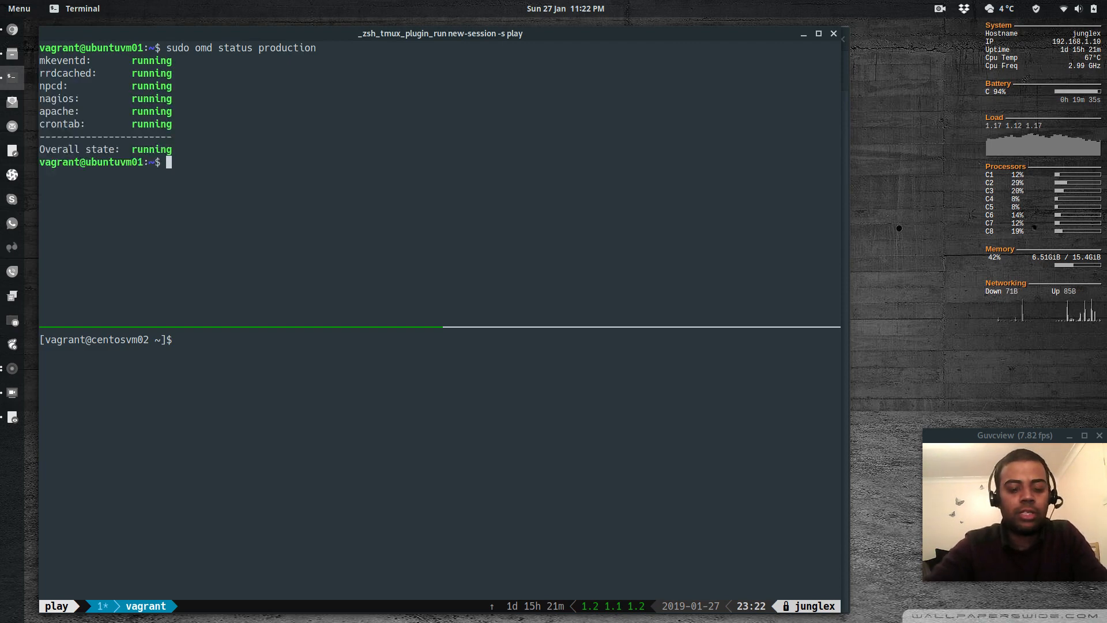
key("alt+Tab")
key("alt+Tab")
key("alt+Tab")
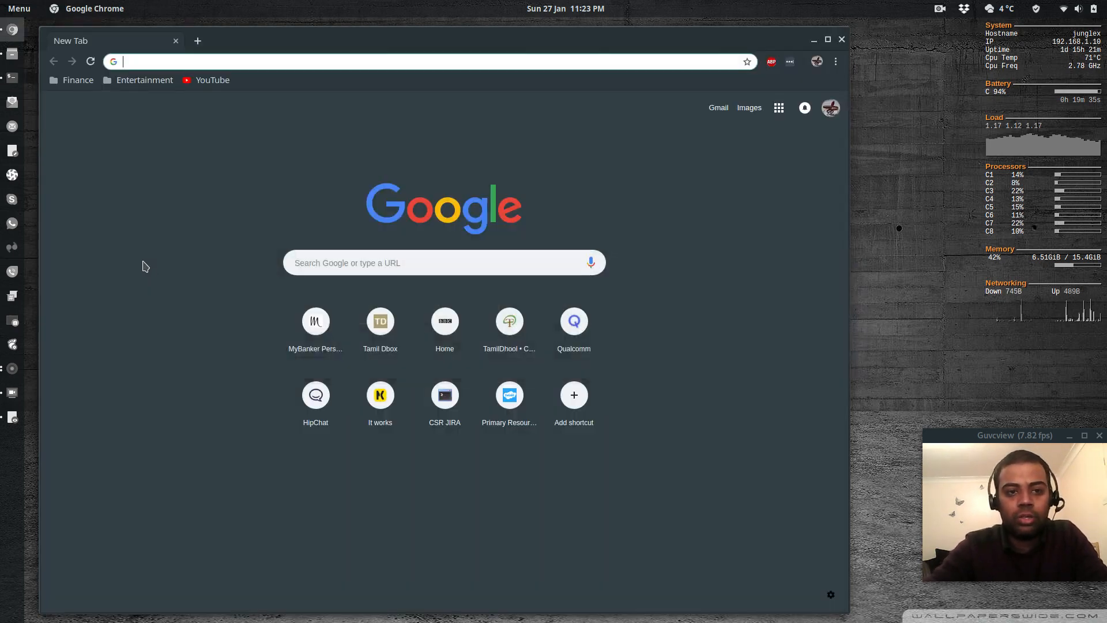
type("http")
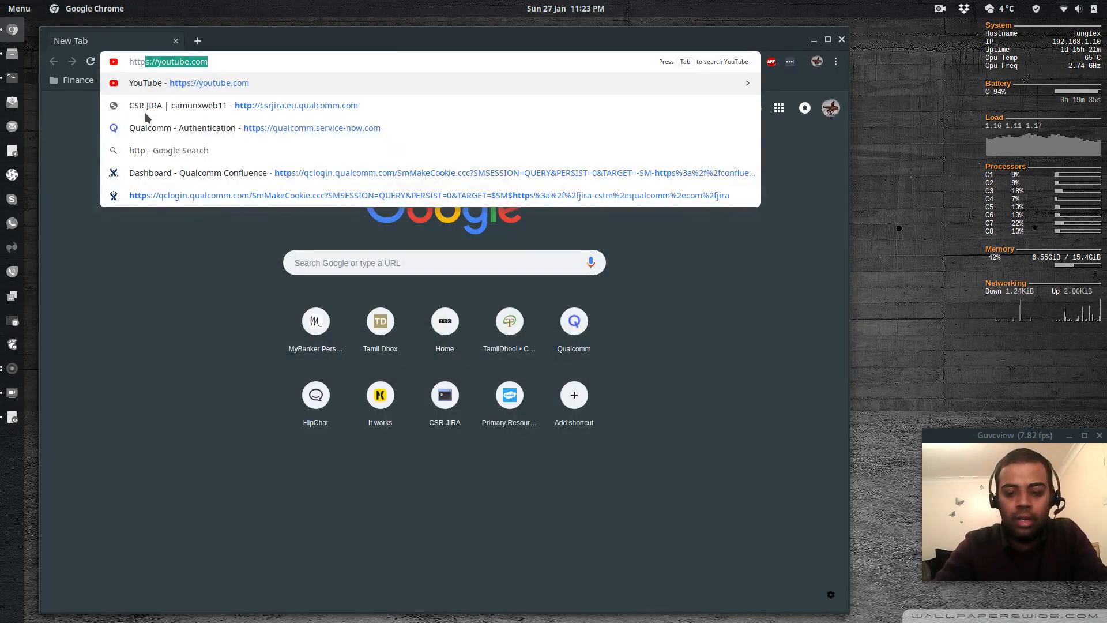
type("://ubun")
key("End")
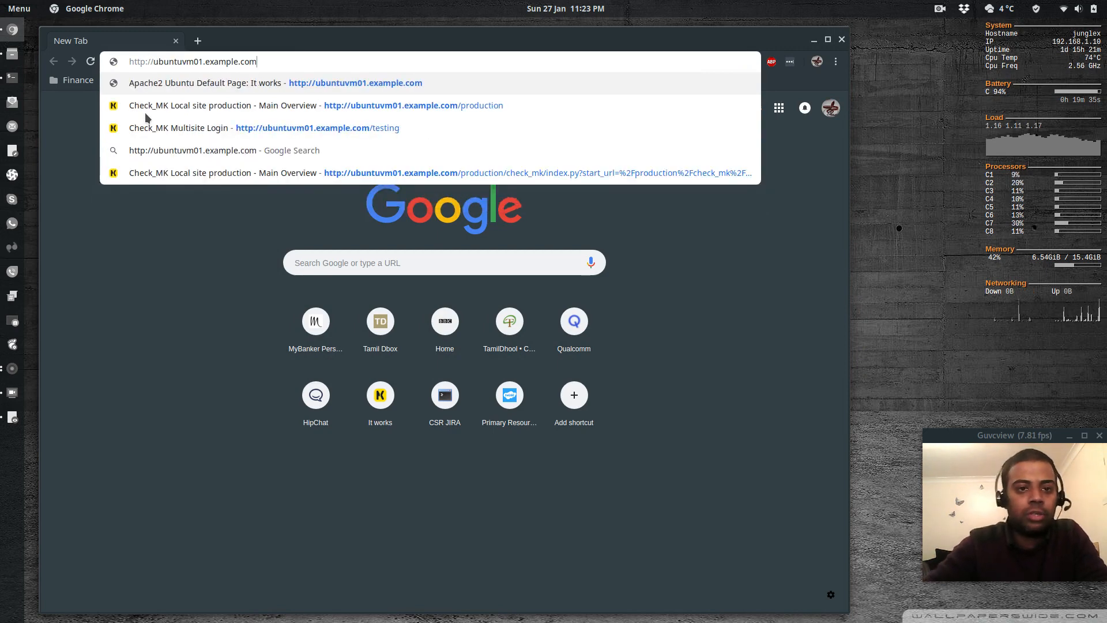
type("/production")
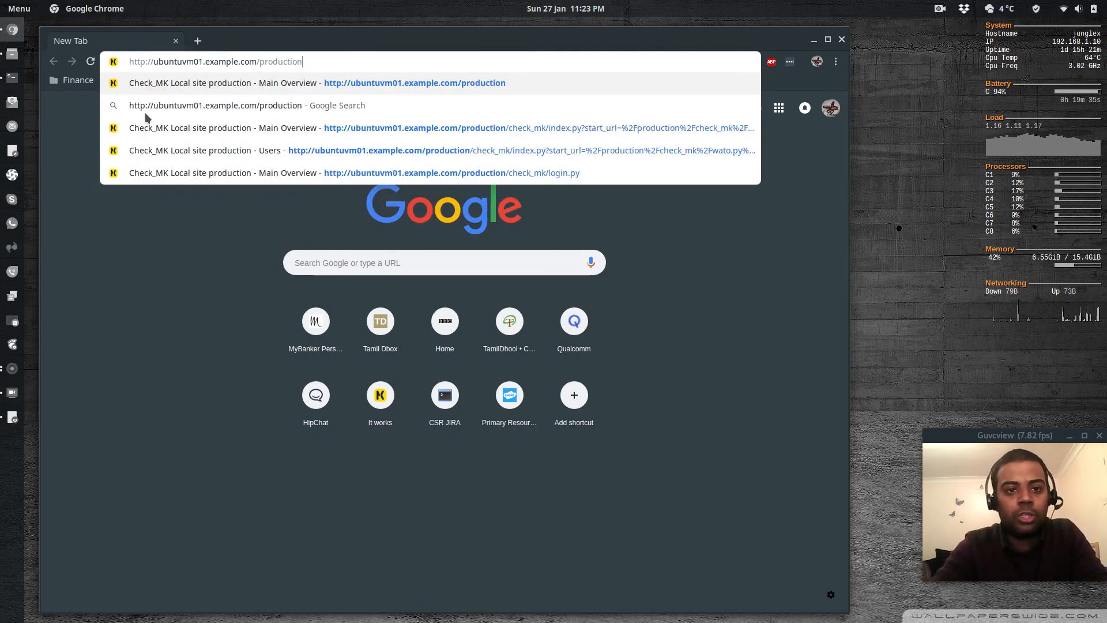
key("Return")
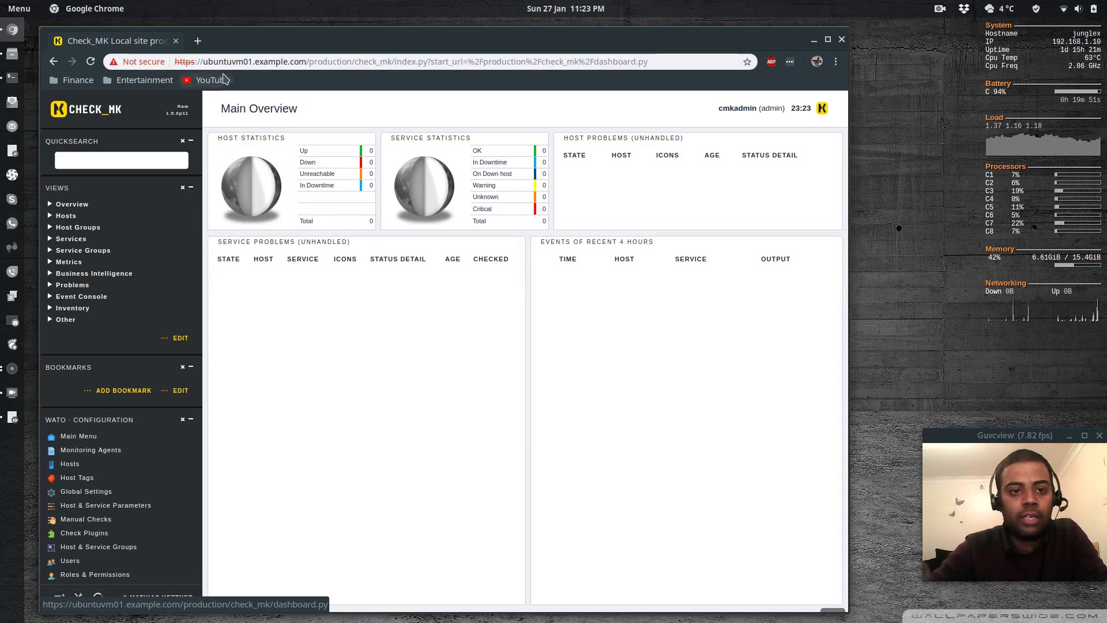
Step: Open the Monitoring Agents page of the WATO configuration and look through the available agents and plugins
scroll(123, 334, "down", 5)
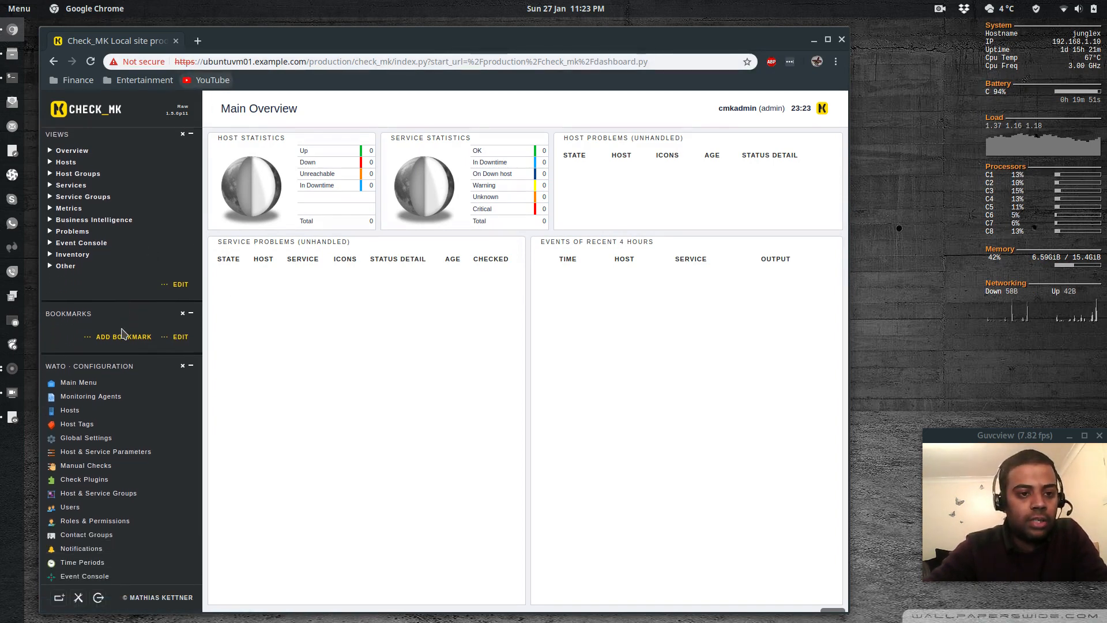
scroll(123, 333, "down", 2)
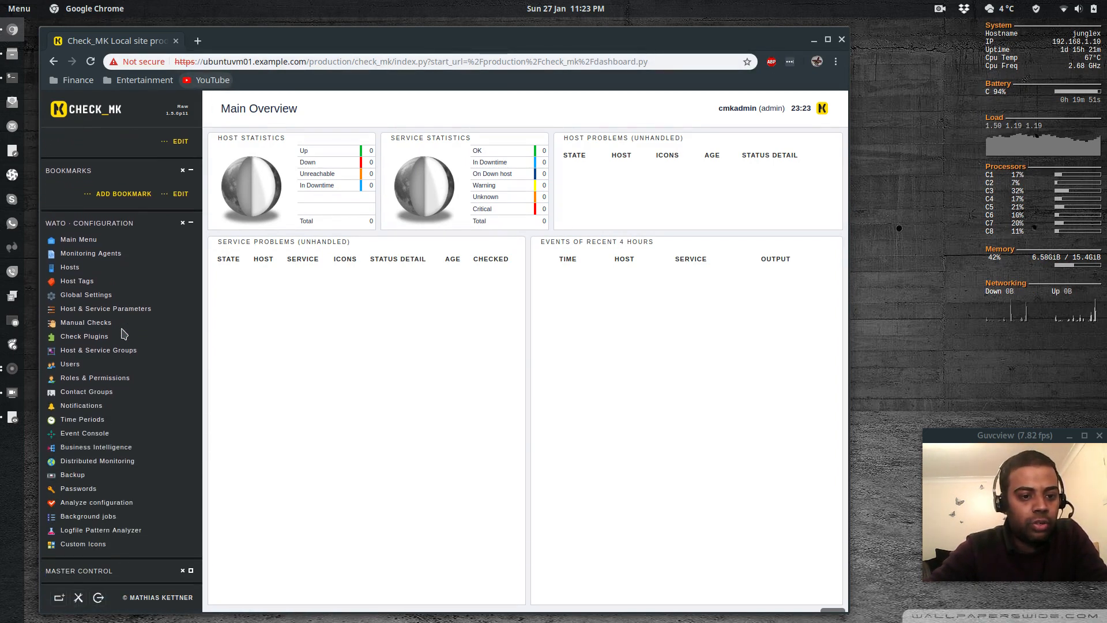
left_click(98, 255)
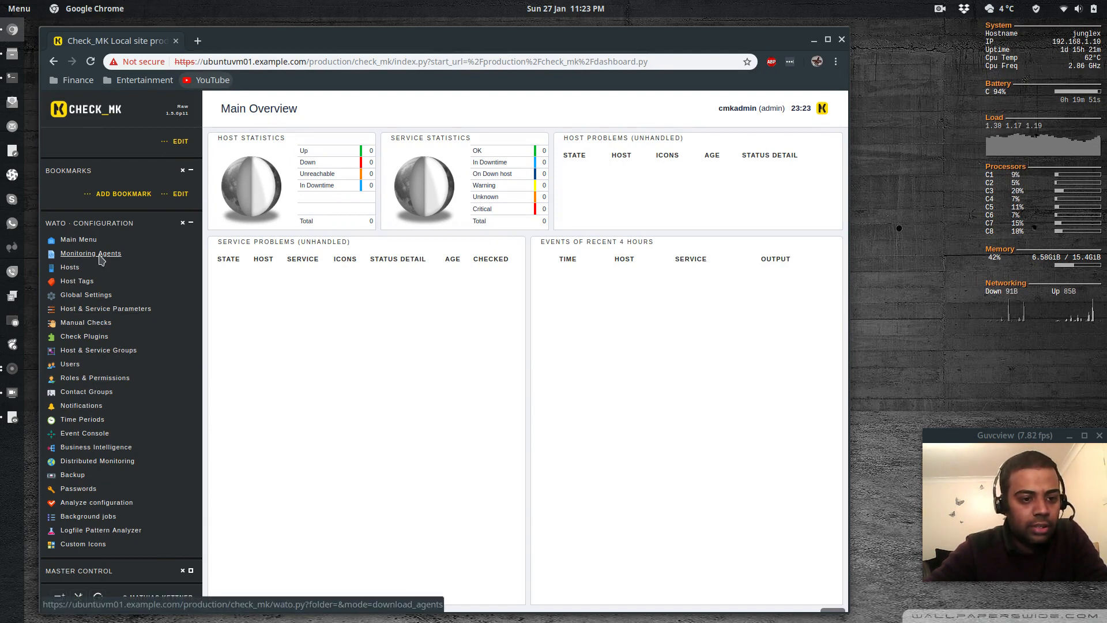
scroll(370, 346, "down", 15)
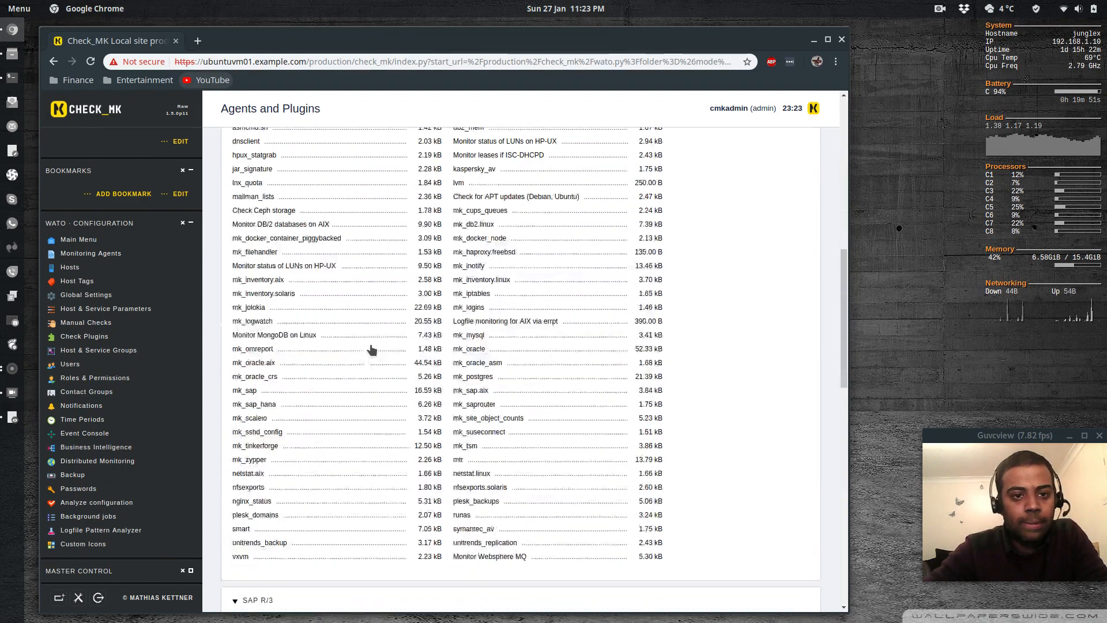
scroll(370, 344, "down", 5)
scroll(370, 344, "up", 15)
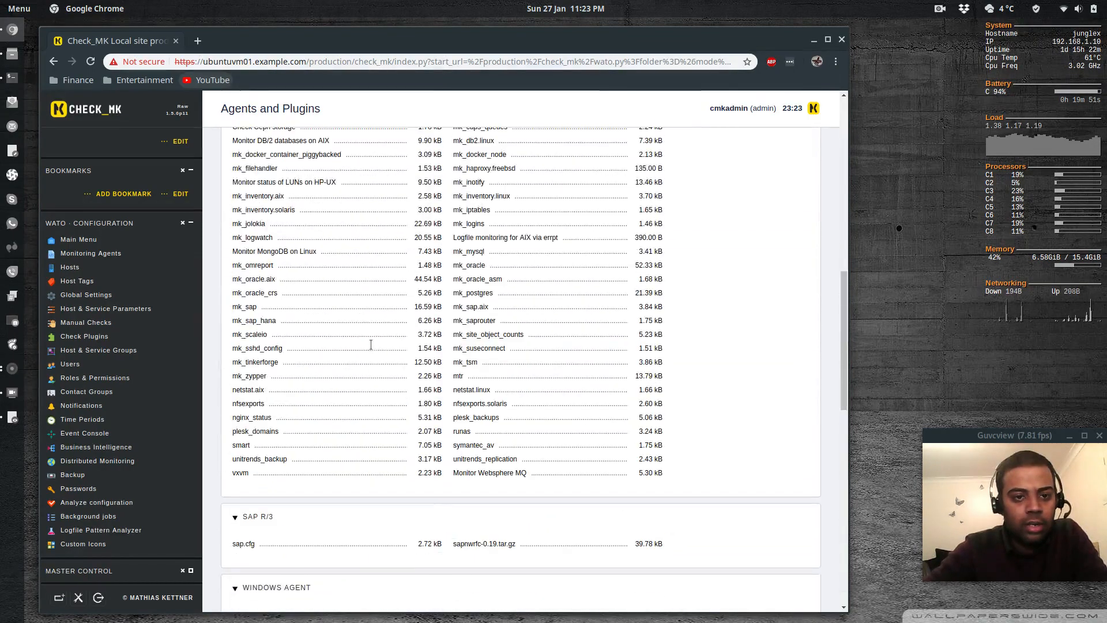
scroll(370, 344, "up", 2)
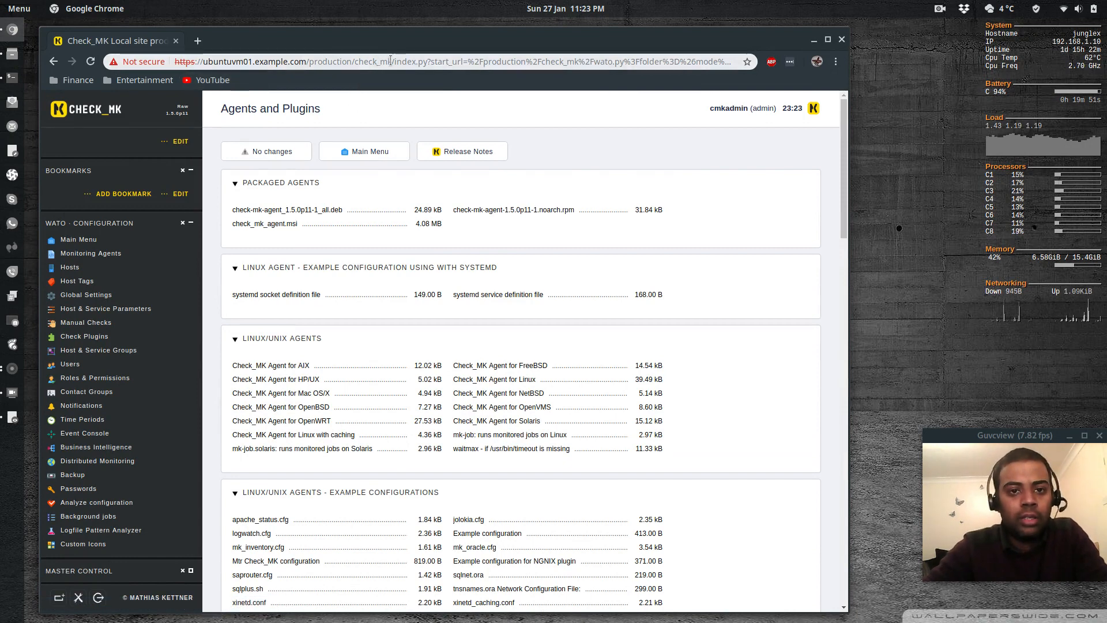
left_click_drag(395, 61, 814, 63)
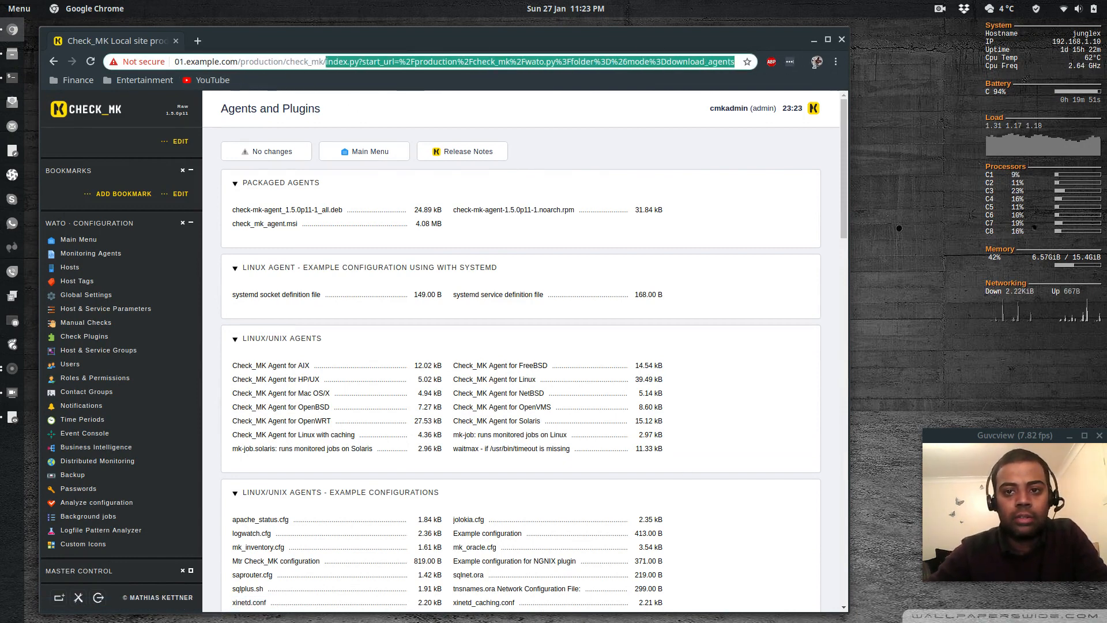
key("BackSpace")
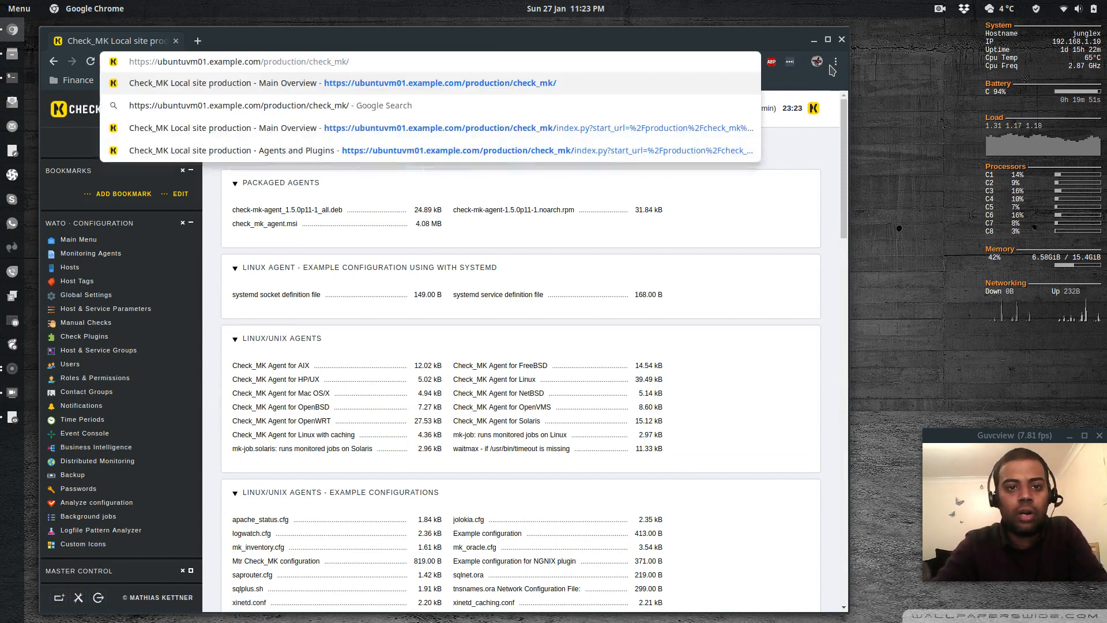
type("agents/")
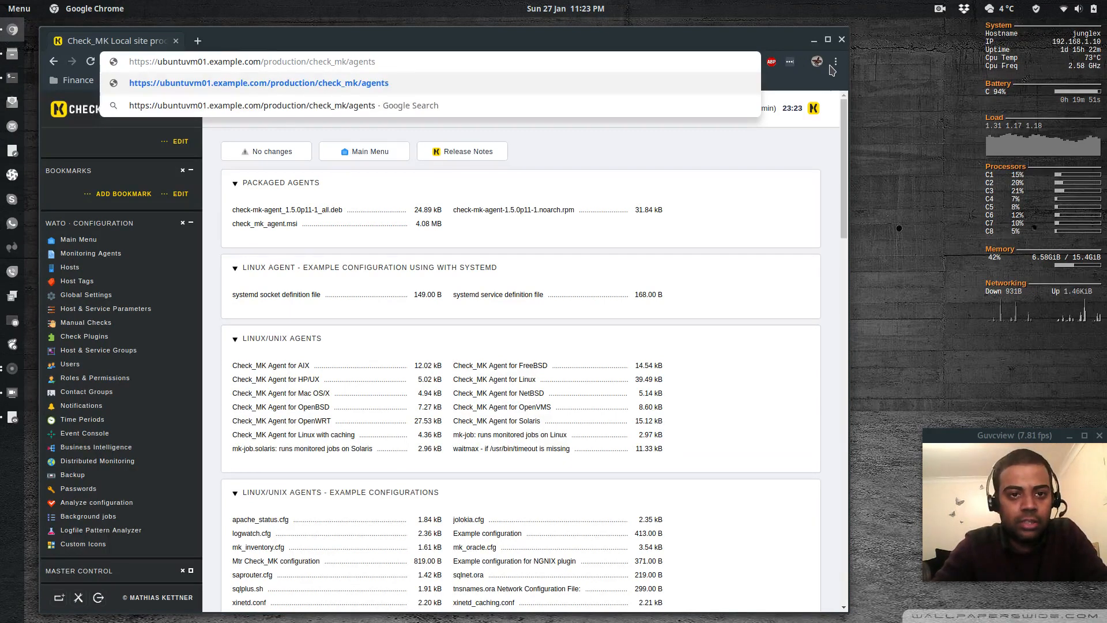
key("Return")
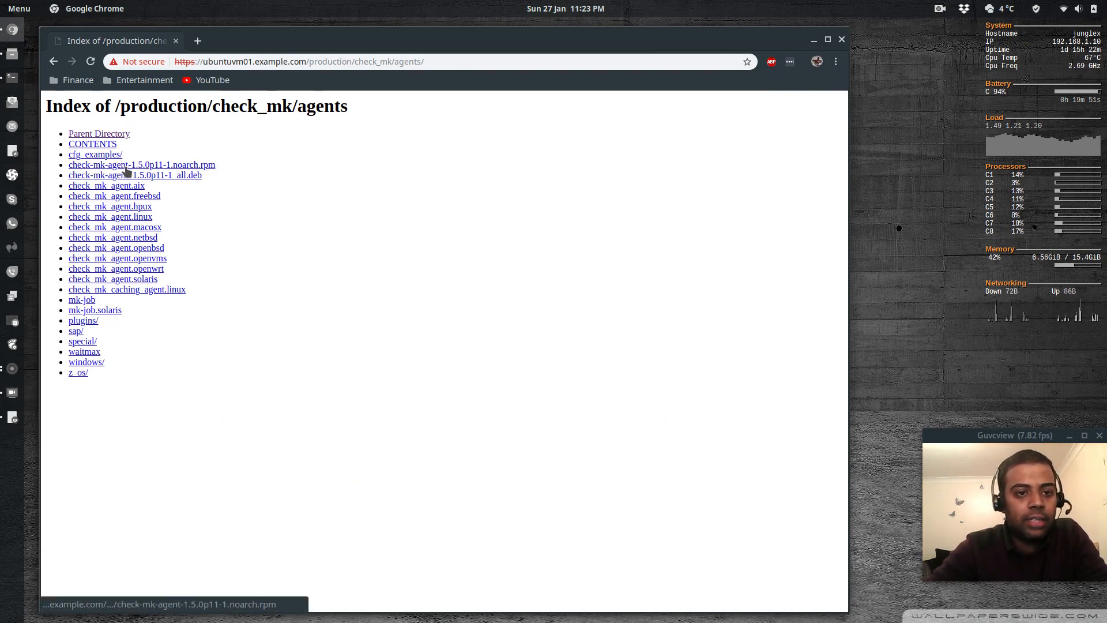
right_click(192, 167)
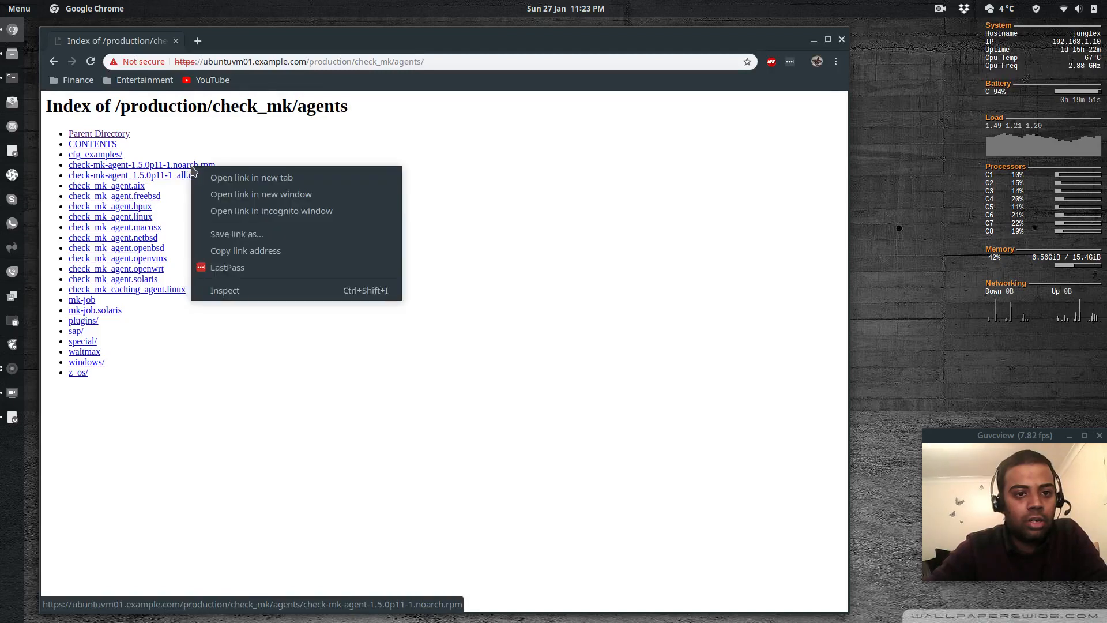
left_click(234, 254)
Step: Switch to the terminal's centosvm02 session and check for wget using which wget
key("alt+Tab")
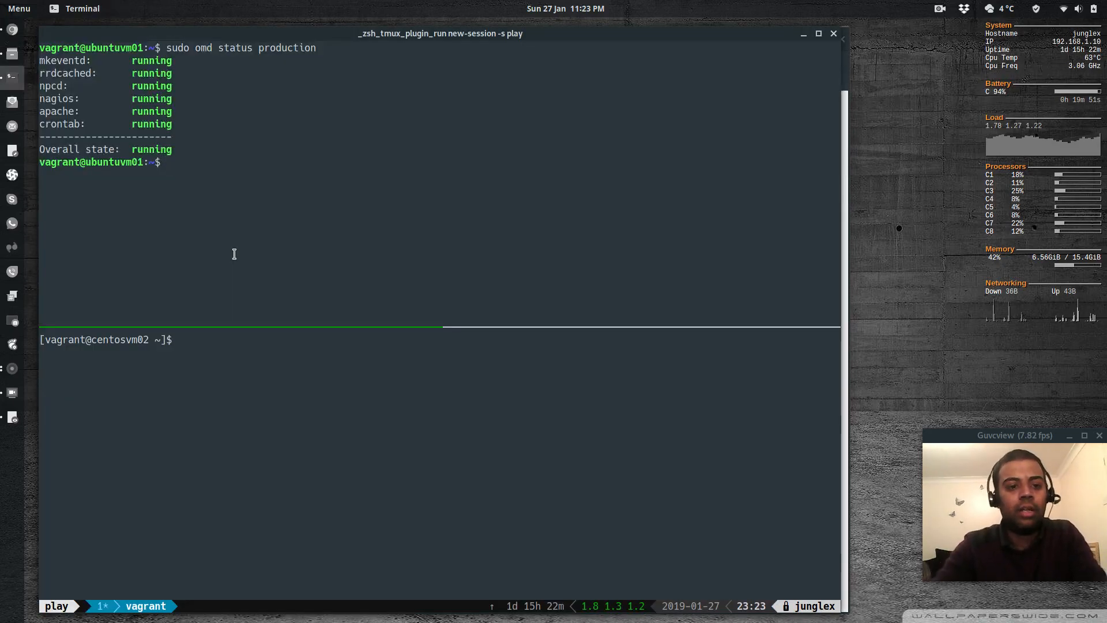
key("ctrl+b")
key("Down")
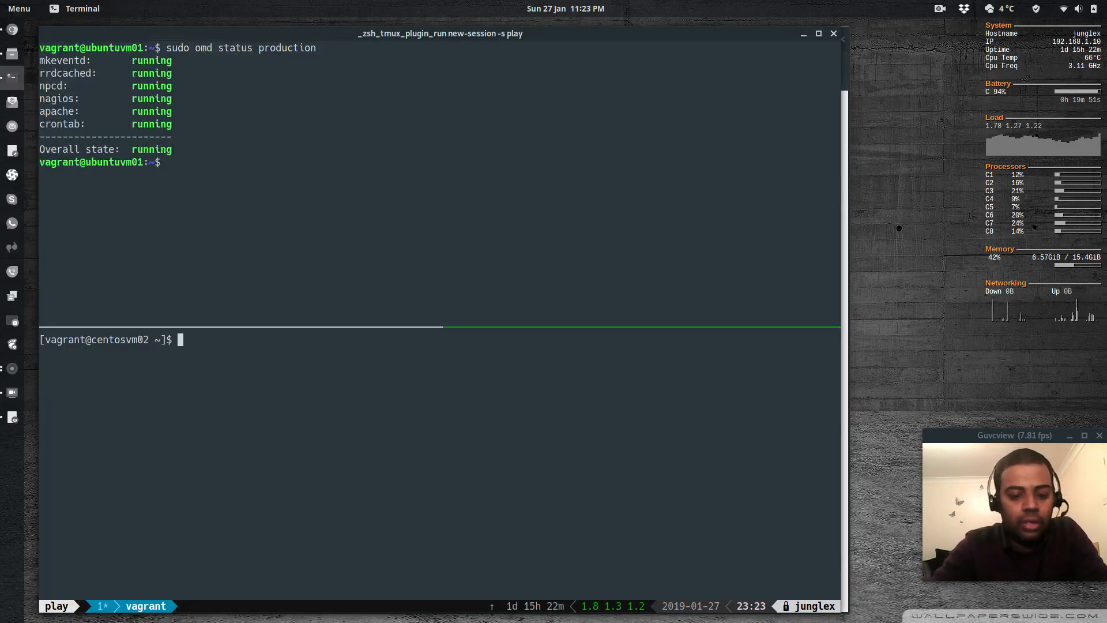
type("whi")
key("BackSpace")
key("BackSpace")
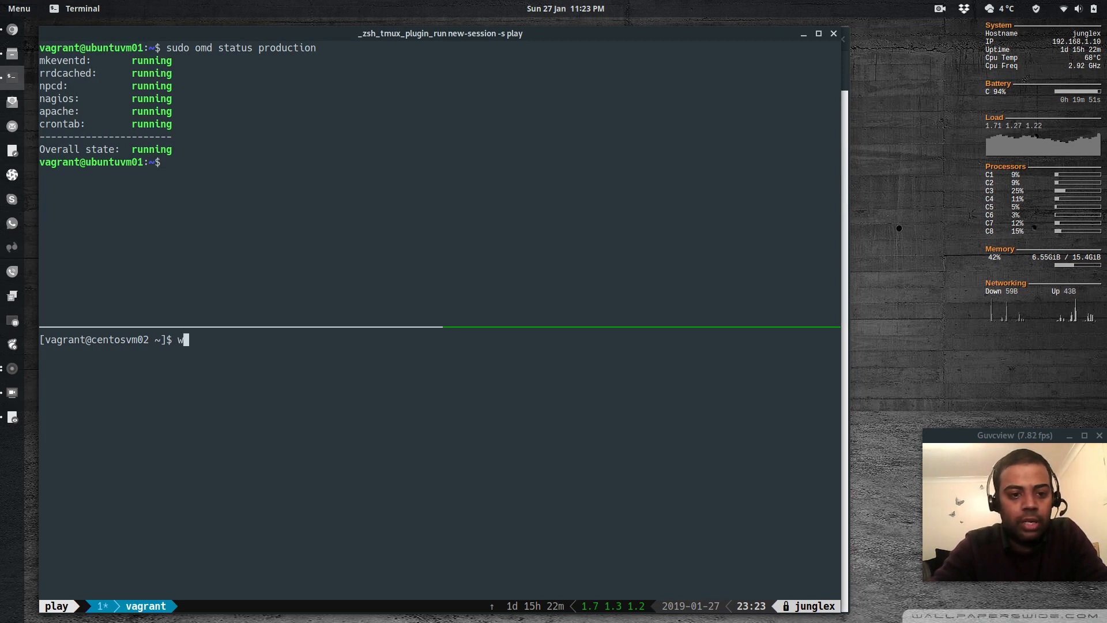
type("hihch")
key("BackSpace")
key("BackSpace")
key("BackSpace")
key("BackSpace")
type("ch wget")
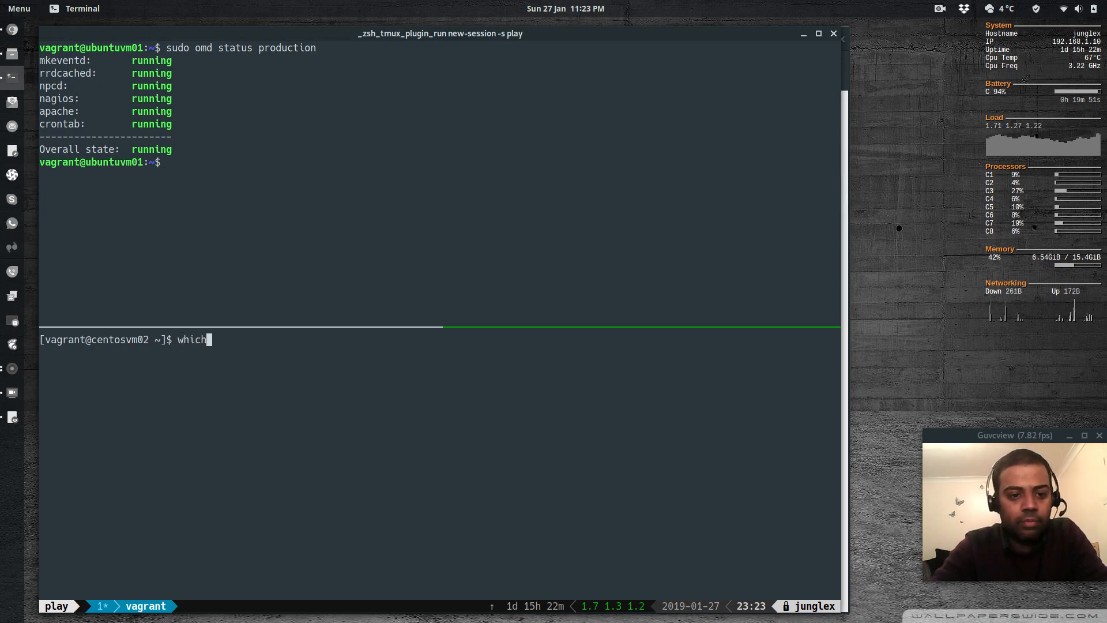
key("Return")
Step: Install wget on centosvm02 with sudo yum install -y wget, and clear the output
type("sudo ")
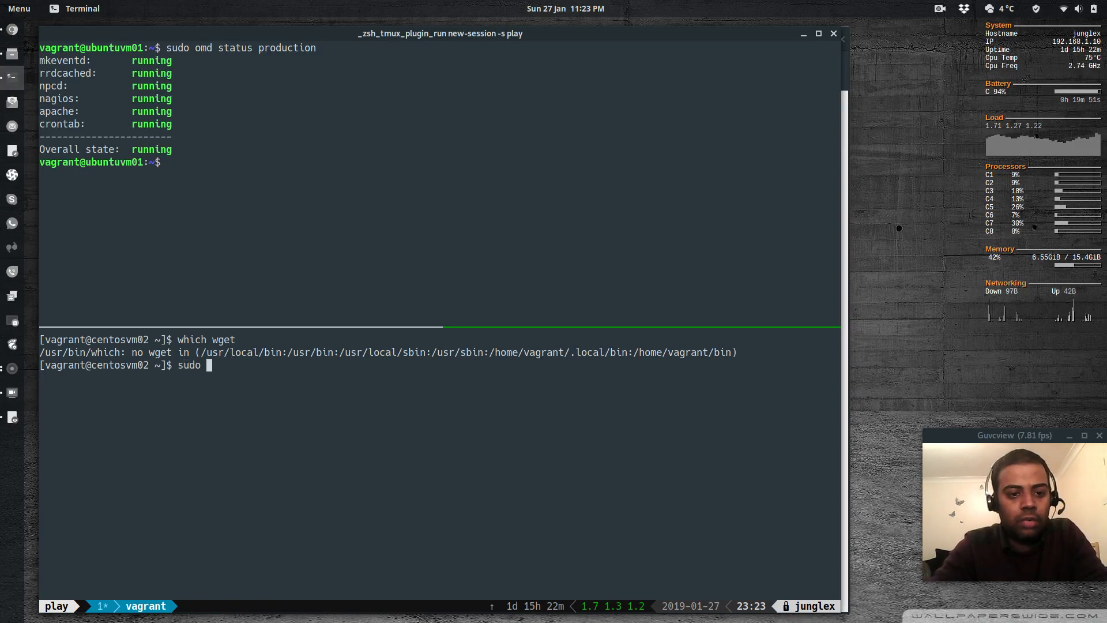
type("yum i")
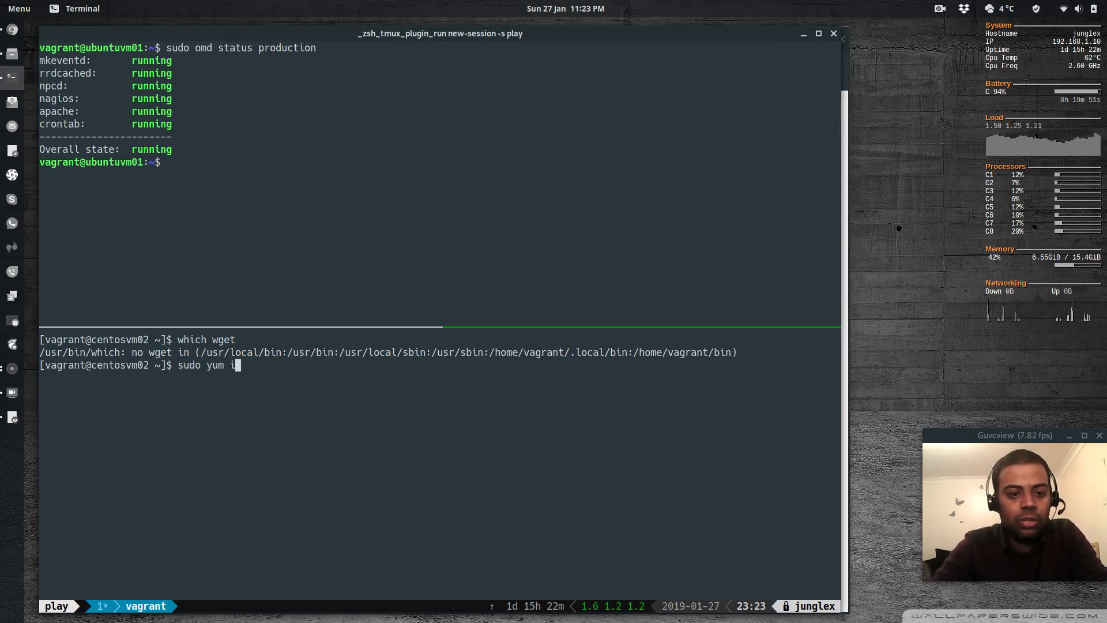
type("nstall -y wget")
key("Return")
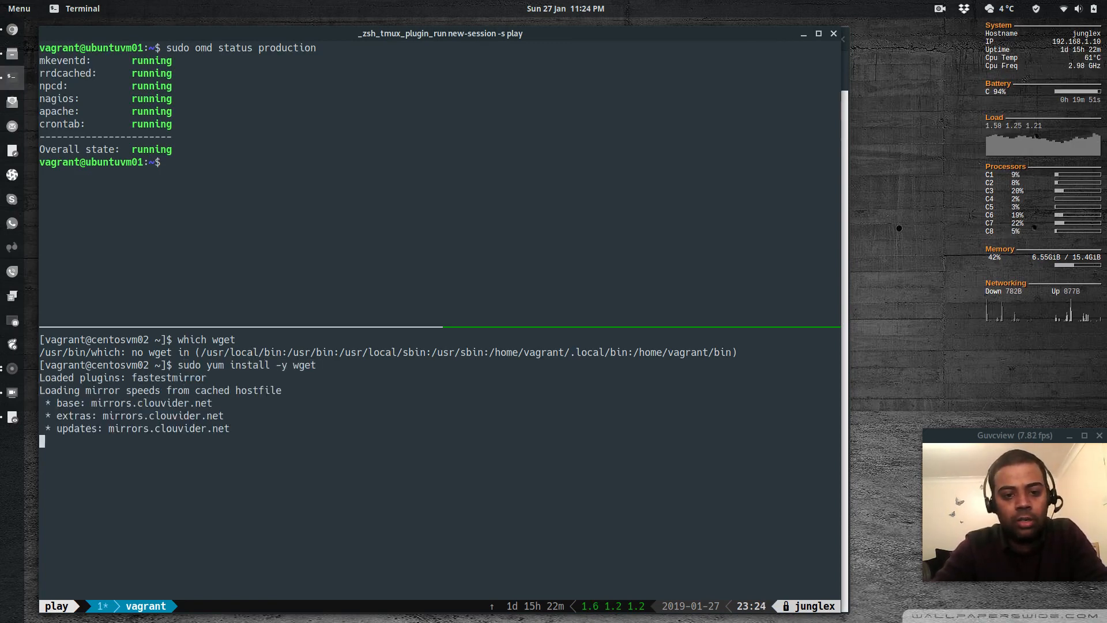
type("clear")
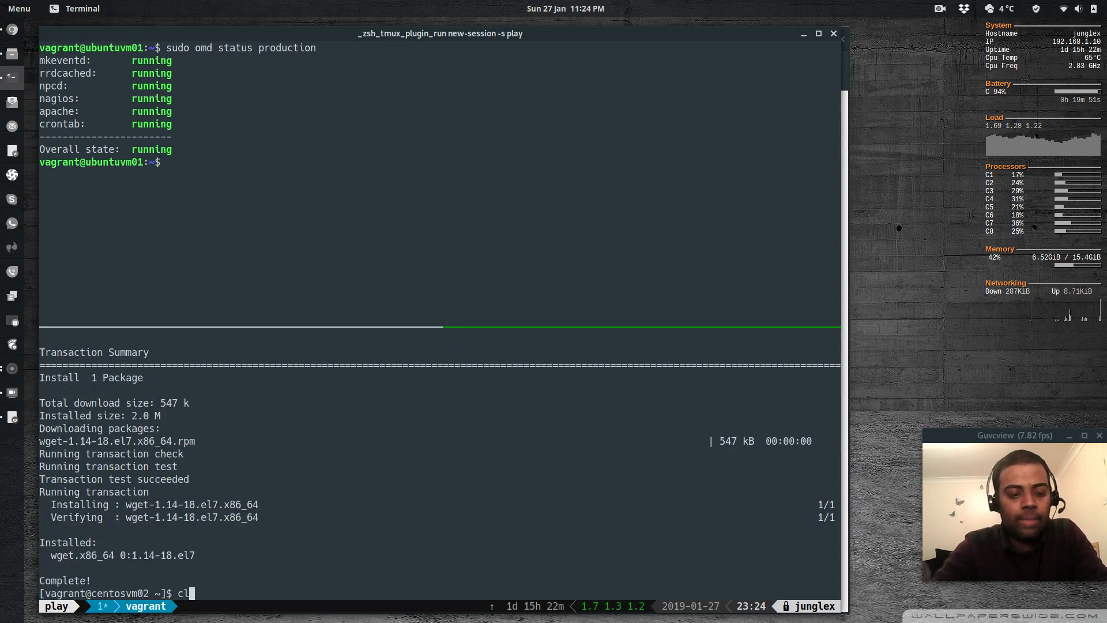
key("Return")
Step: Try to download check-mk-agent-1.5.0p11-1.noarch.rpm to centosvm02 using wget with the copied link
type("wget")
type("https://ubuntuvm01.example.com/production/check_mk/agents/check-mk-agent-1.5.0p11-1.noarch.rpm")
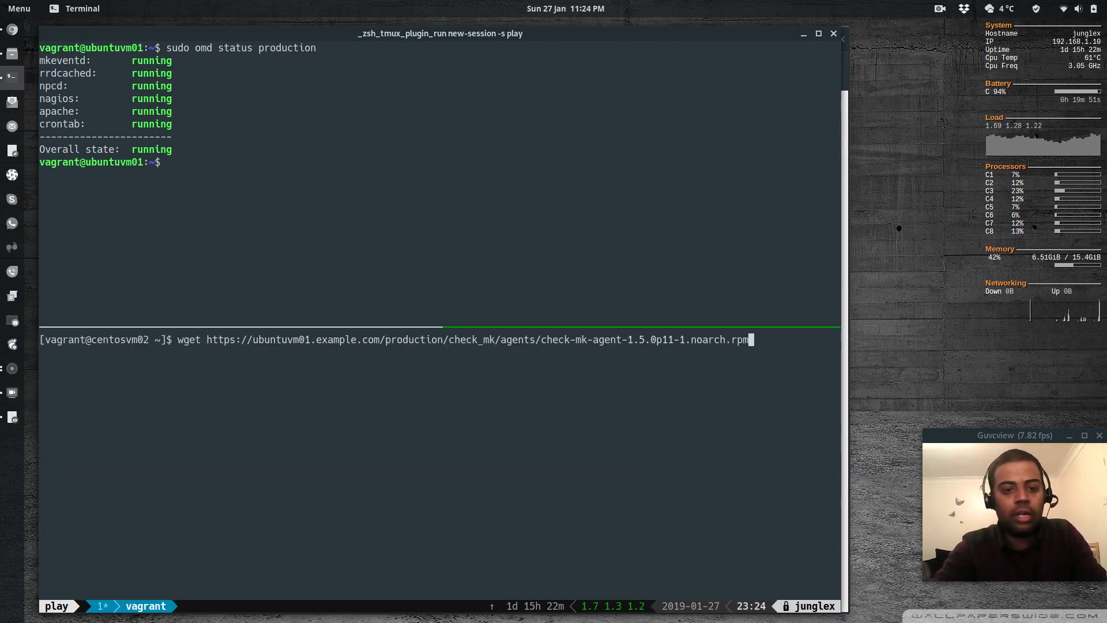
key("Return")
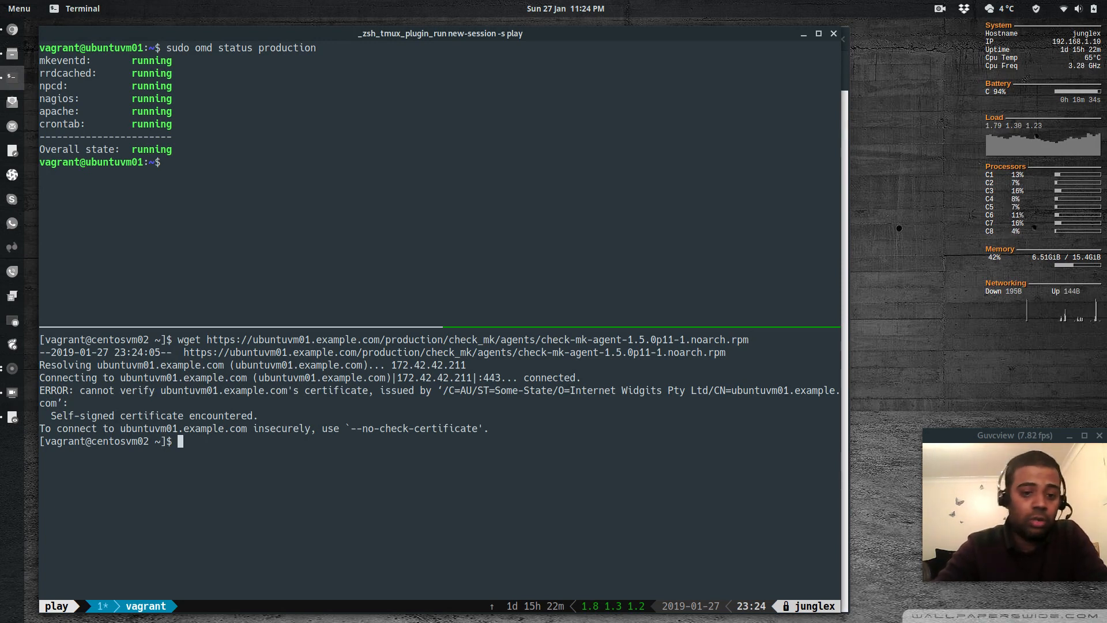
Step: Rerun the wget download of the Check_MK agent RPM with the --no-check-certificate option
key("Up")
key("Left")
key("Left")
key("Left")
key("Left")
key("Left")
key("Left")
key("Left")
key("Left")
key("Left")
key("Left")
key("Left")
key("Left")
key("Left")
key("Left")
key("Left")
key("Left")
key("Left")
key("Left")
key("Left")
key("Left")
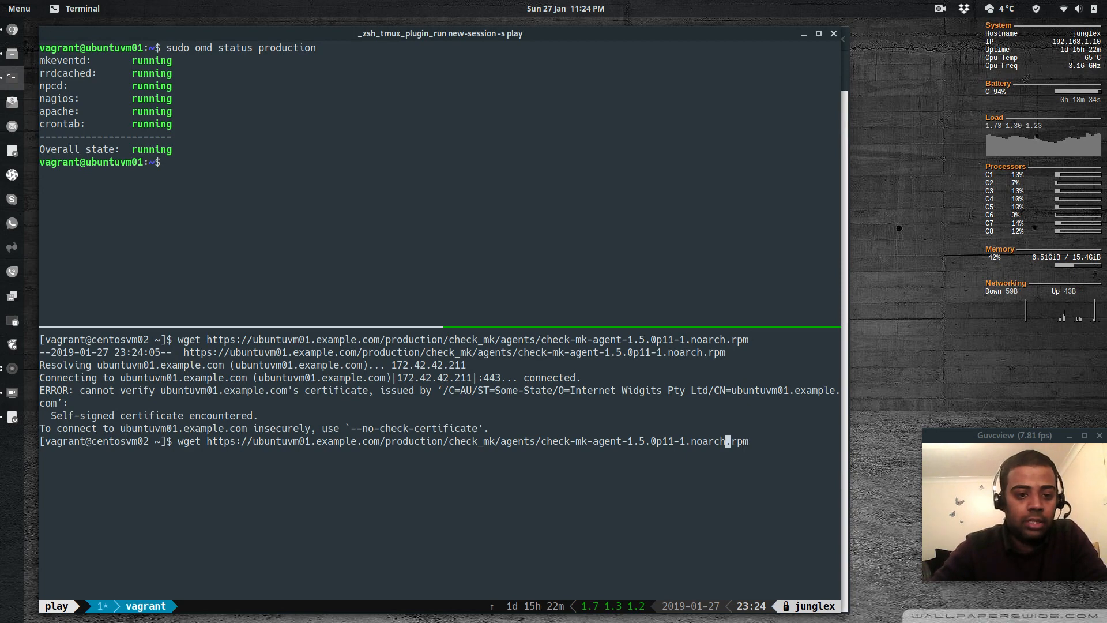
key("Left")
key("Left")
key("Left")
key("Left")
key("Left")
key("Left")
key("Left")
key("Left")
key("Left")
key("Left")
key("Left")
key("Left")
key("Left")
key("Left")
key("Left")
key("Left")
key("Left")
key("Left")
key("Left")
key("Left")
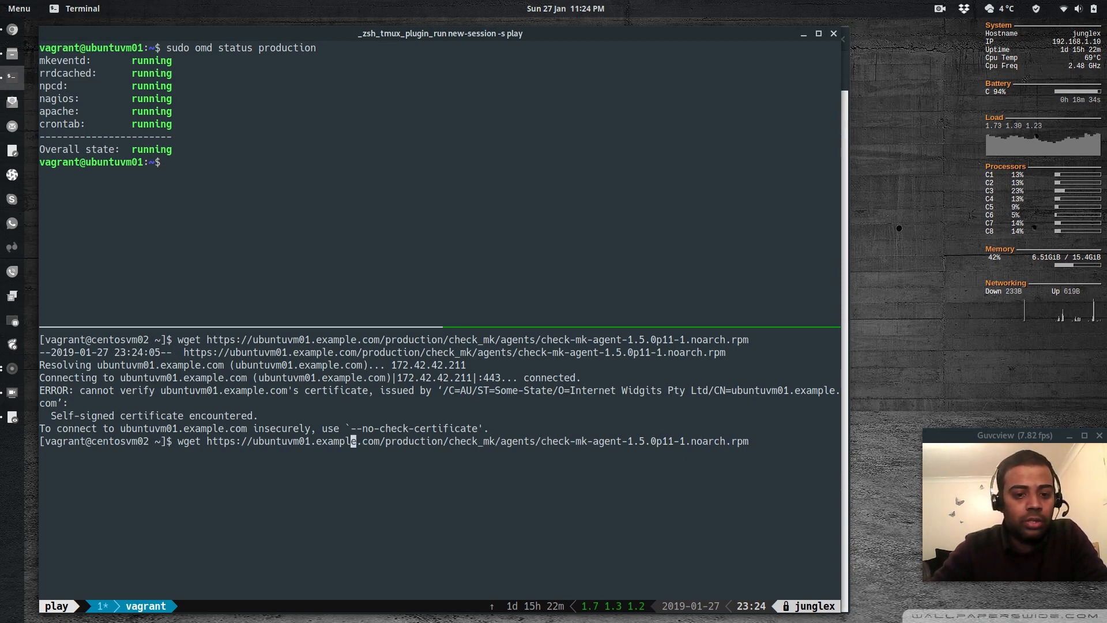
key("Left")
key("Left")
key("Left")
key("Left")
key("Left")
key("Left")
key("Left")
key("Left")
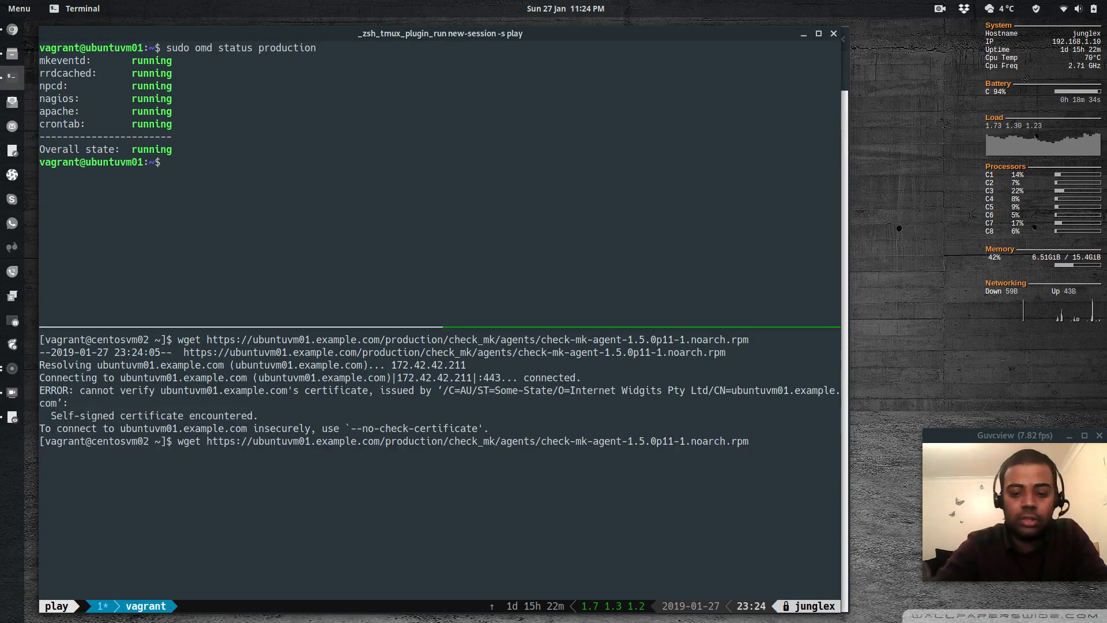
type("--oo-check-")
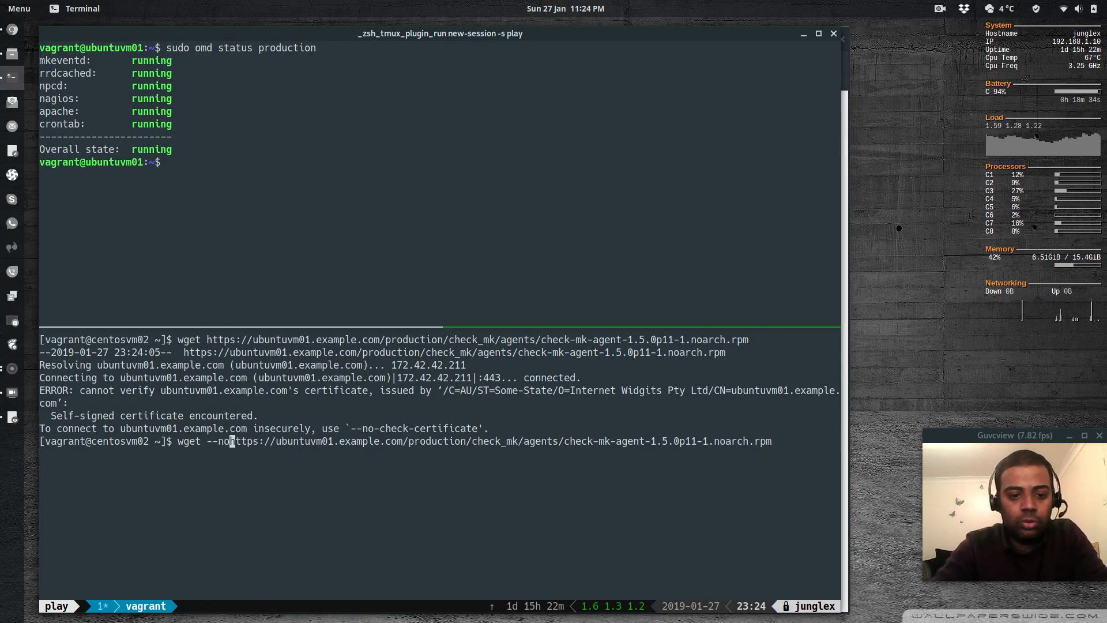
type("certificate")
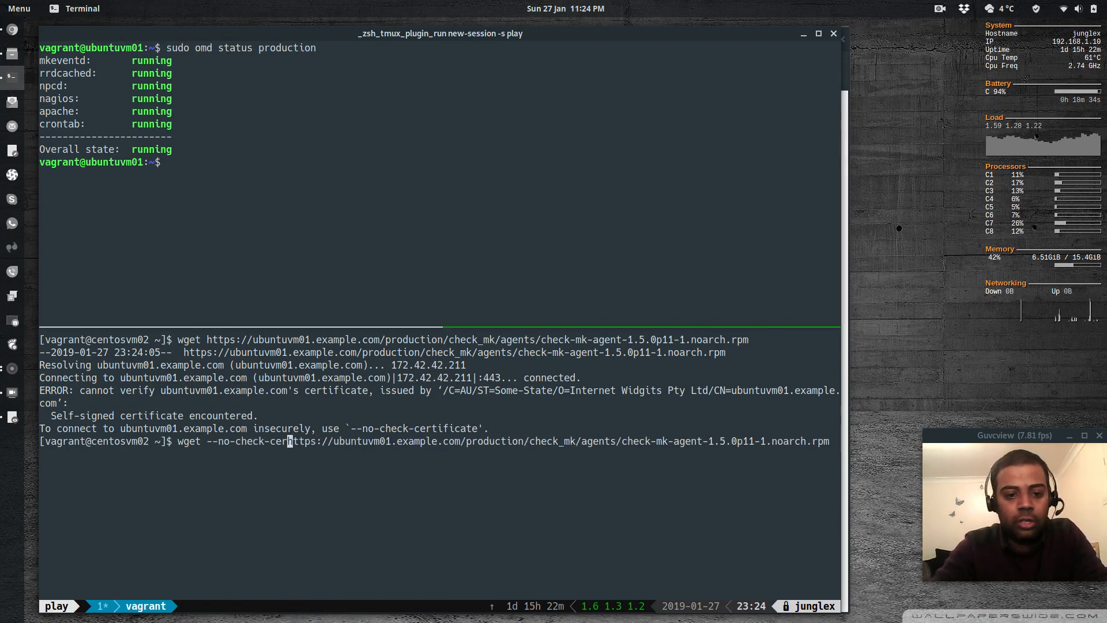
key("Return")
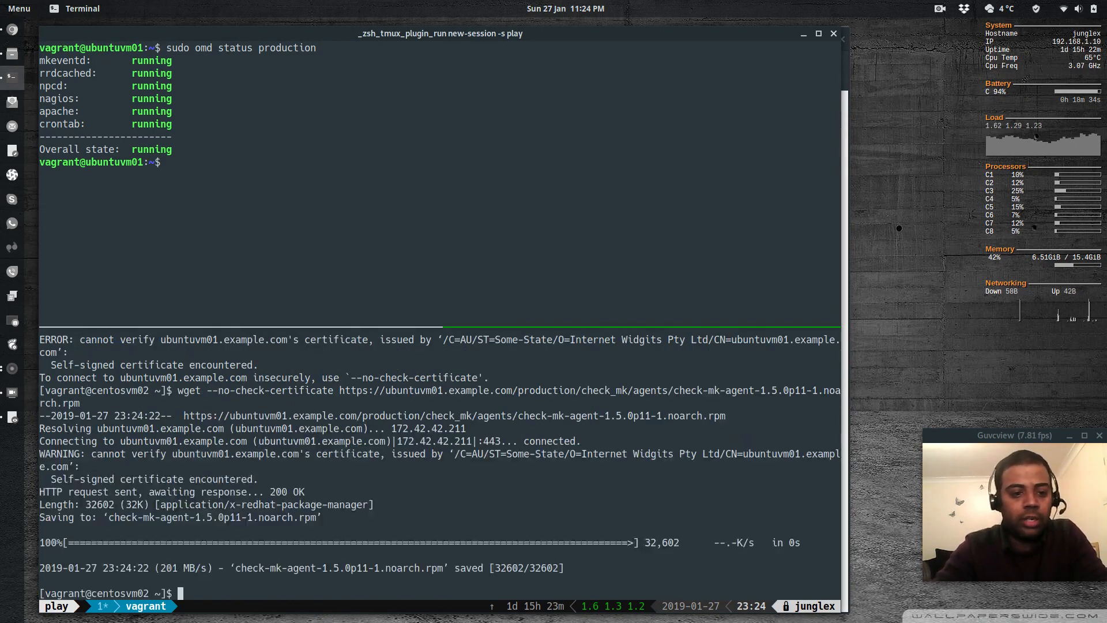
Step: Clear the terminal output and list the files in the home directory on centosvm02 with ls
type("clear")
key("Return")
type("ls")
key("Return")
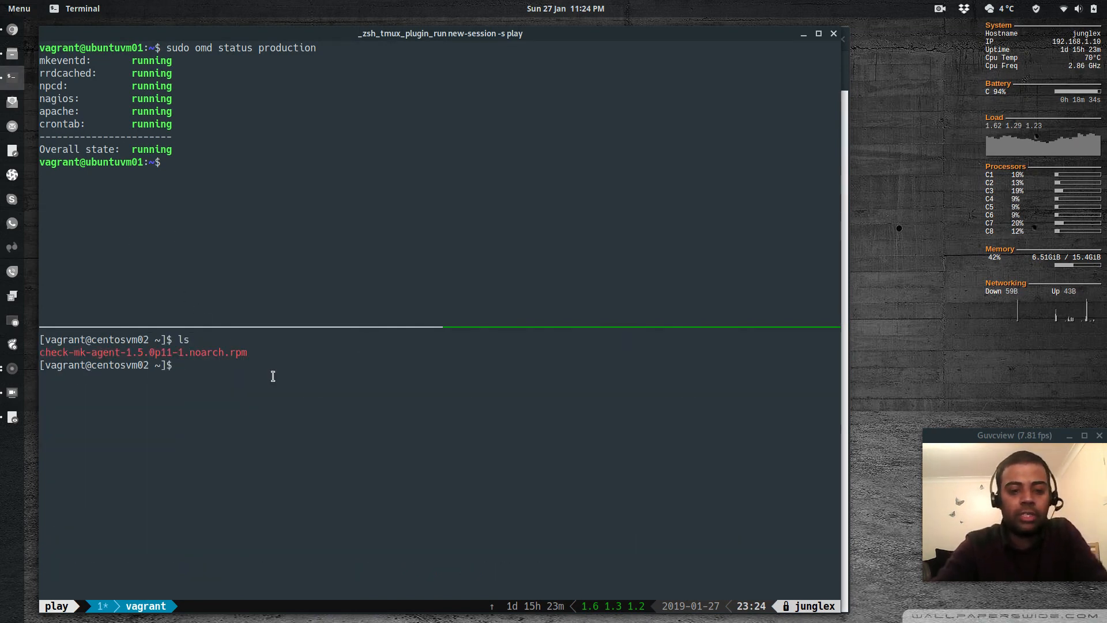
Step: Install check-mk-agent-1.5.0p11-1.noarch.rpm on centosvm02 with sudo yum install, accept the transaction, and clear the output
type("sudo yum")
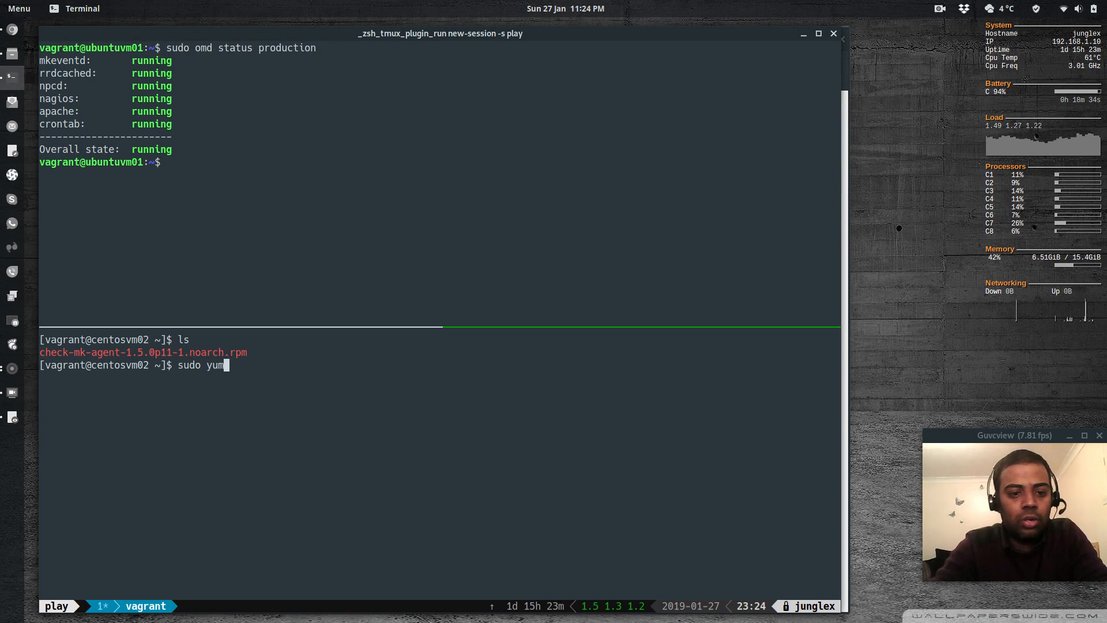
type(" install check")
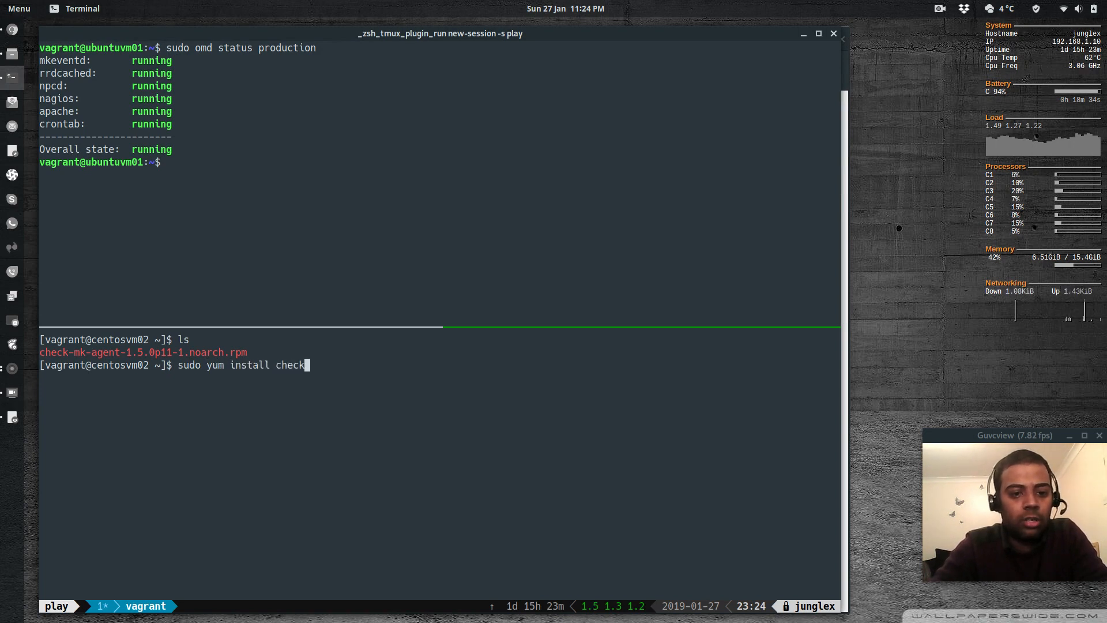
key("Tab")
type("-mk")
key("Tab")
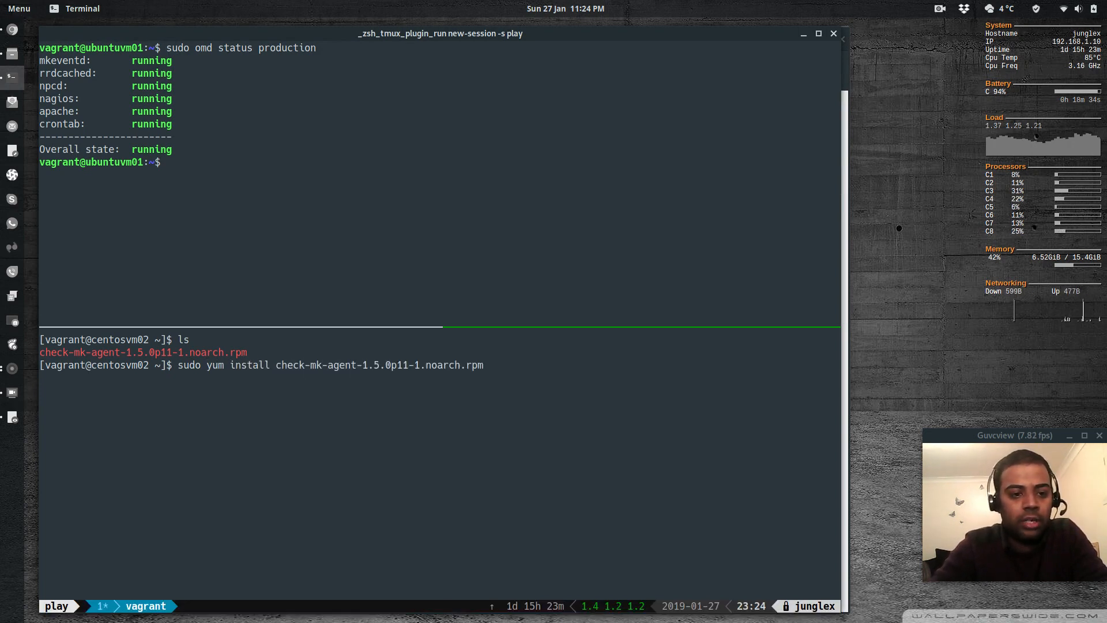
key("Return")
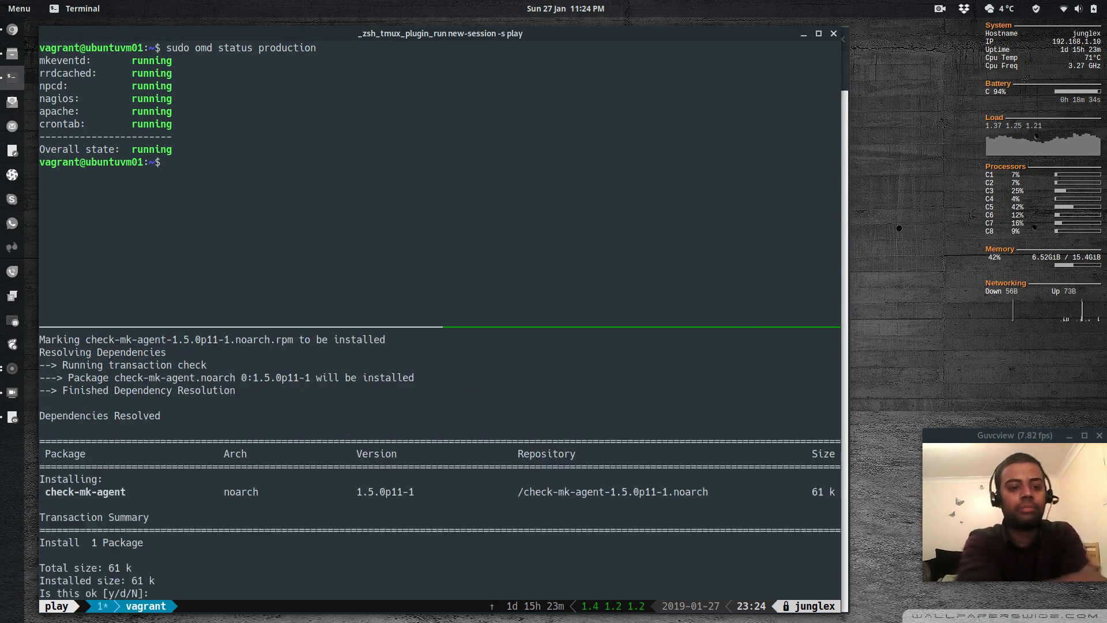
type("y")
key("Return")
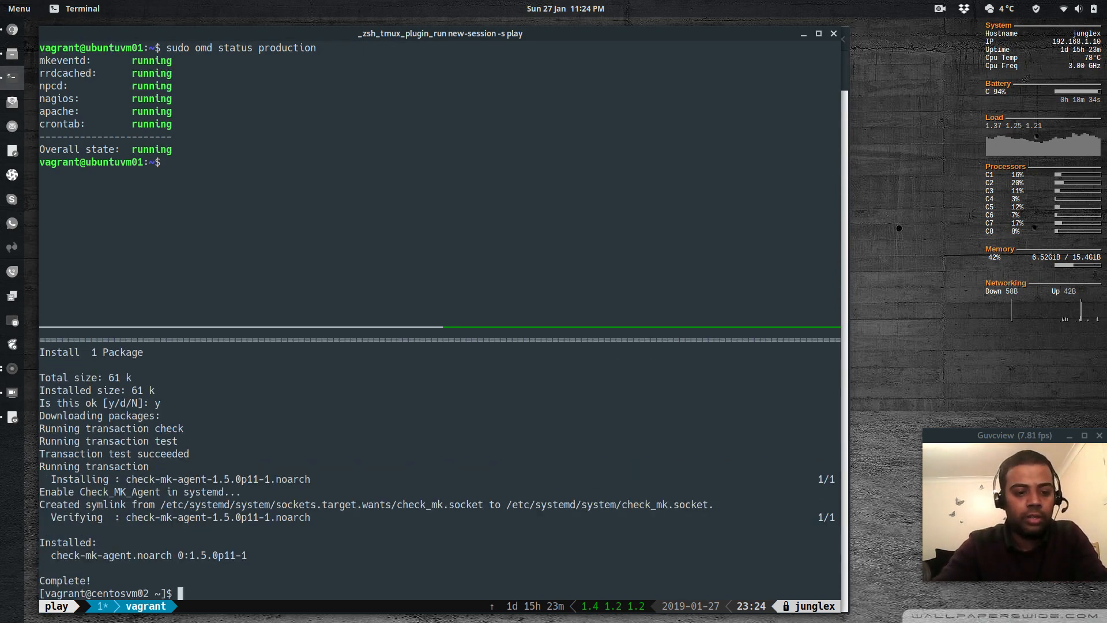
type("clear")
key("Return")
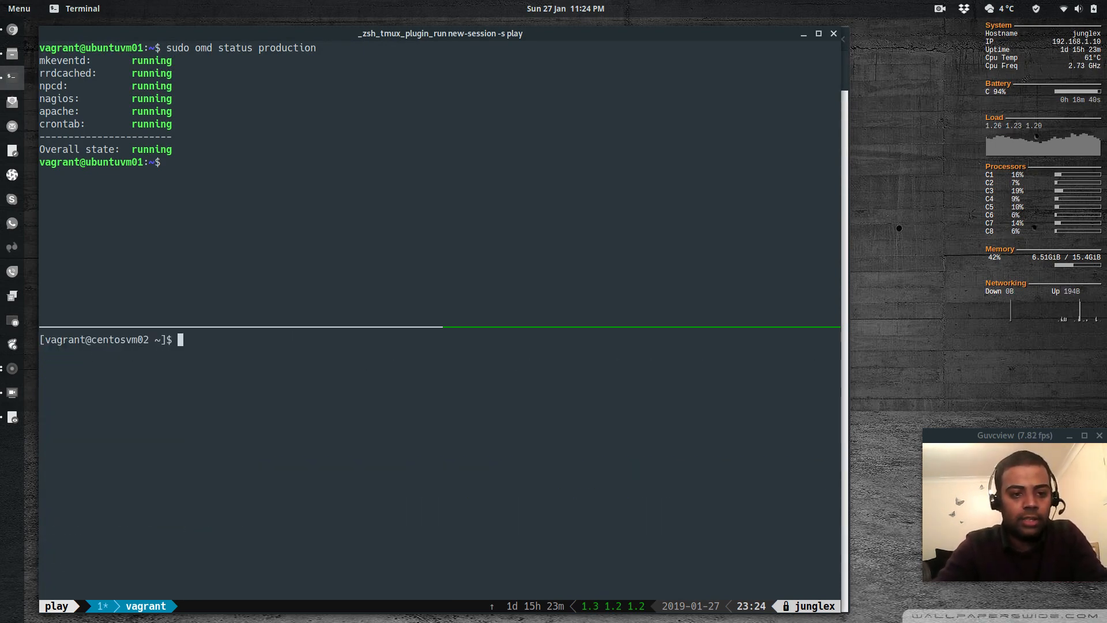
Step: Look up the agent's executable path on centosvm02 with which check-mk-agent
type("which chekc")
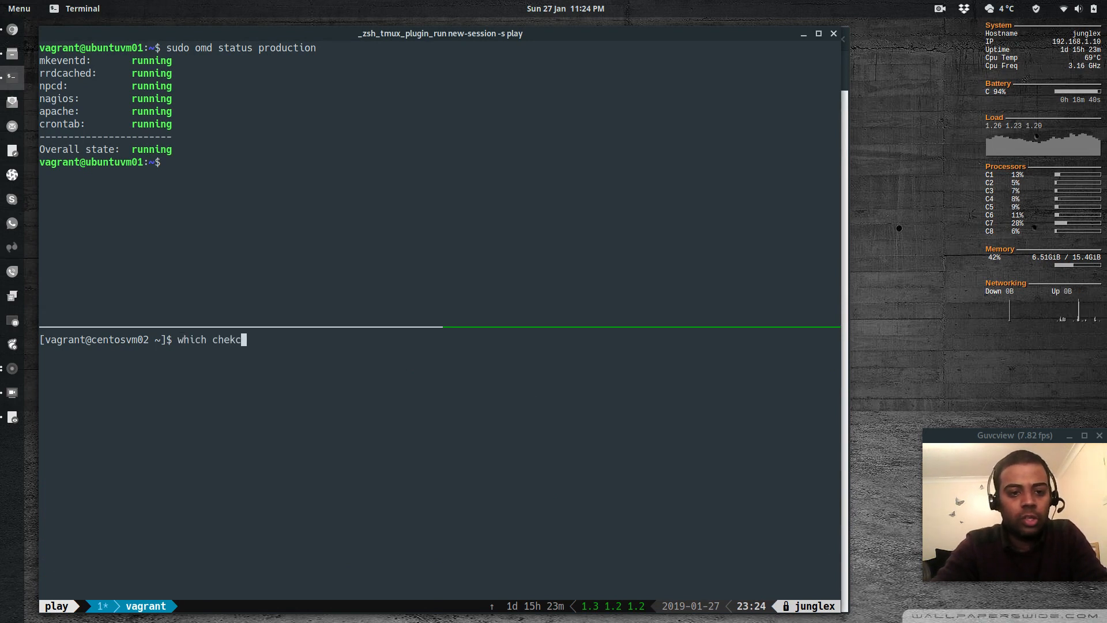
key("BackSpace")
key("BackSpace")
type("ck")
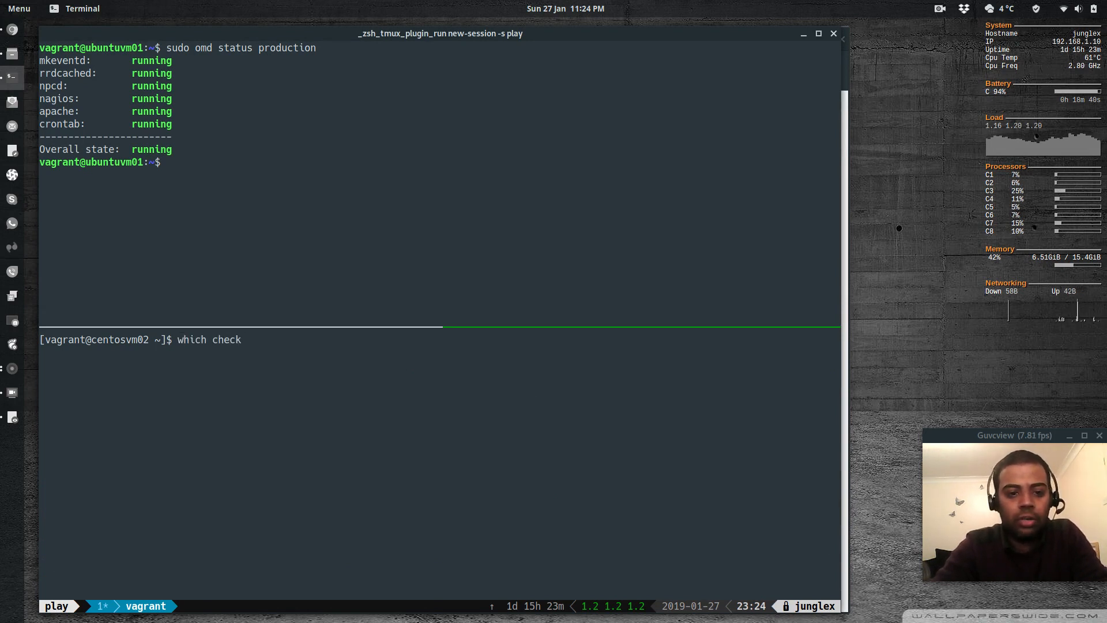
type("-mk-ag")
key("BackSpace")
type("k-agent")
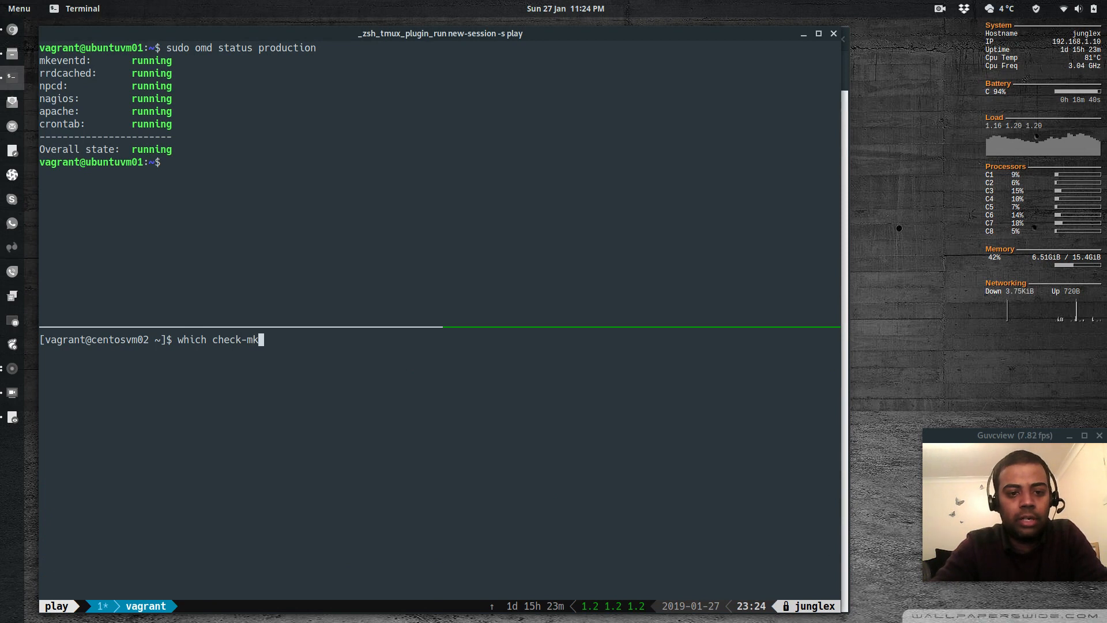
key("Return")
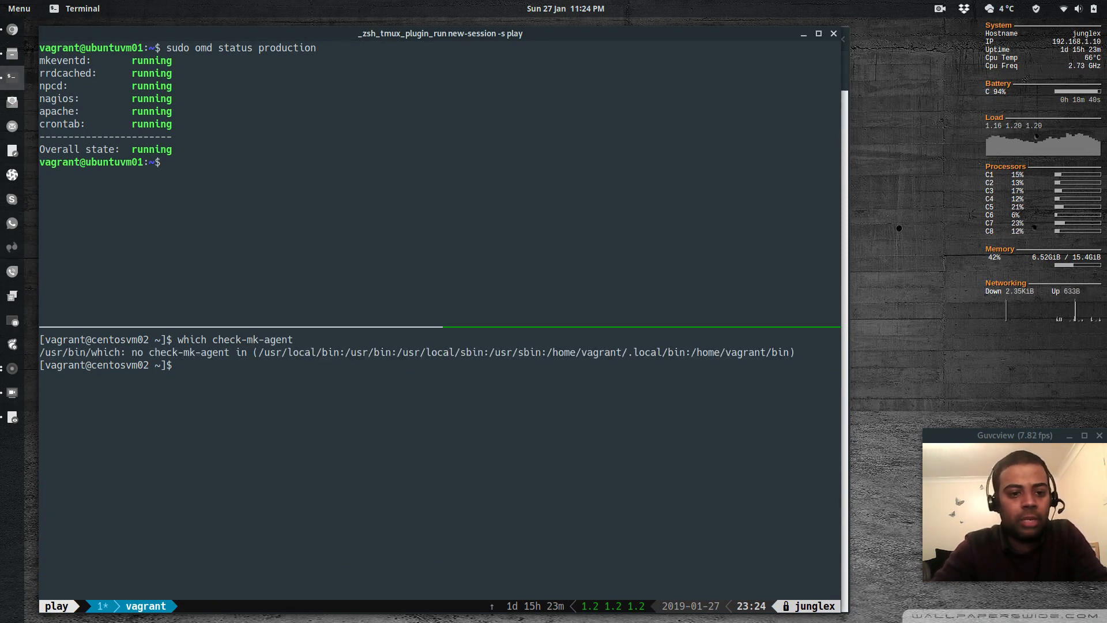
Step: Look up the agent's executable path using the underscore spelling, which check_mk_agent
type("which check_")
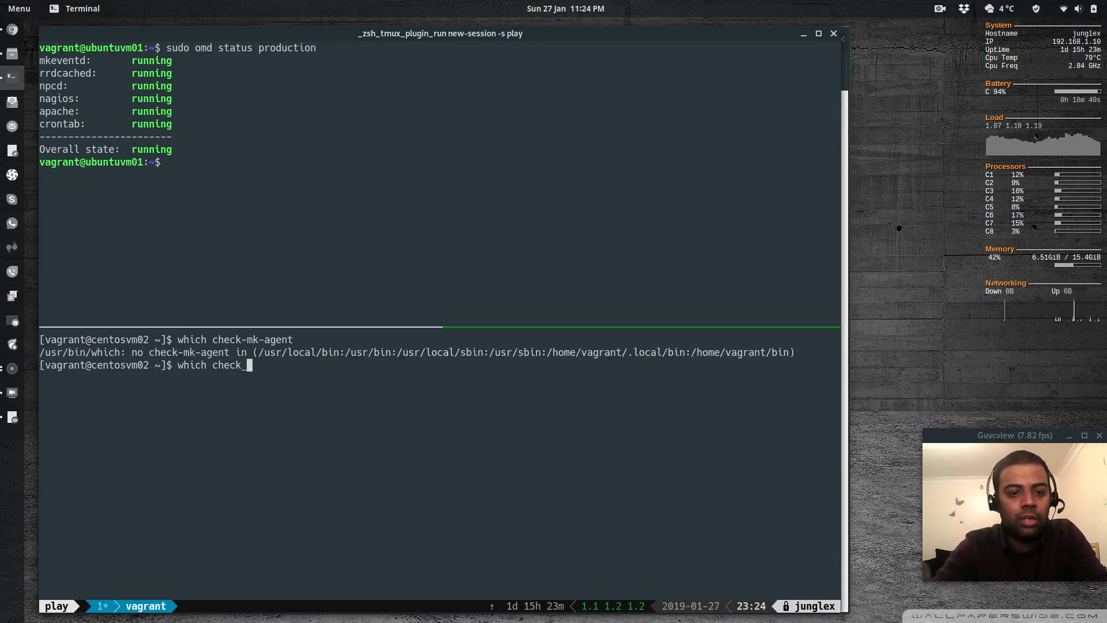
type("mk_agent")
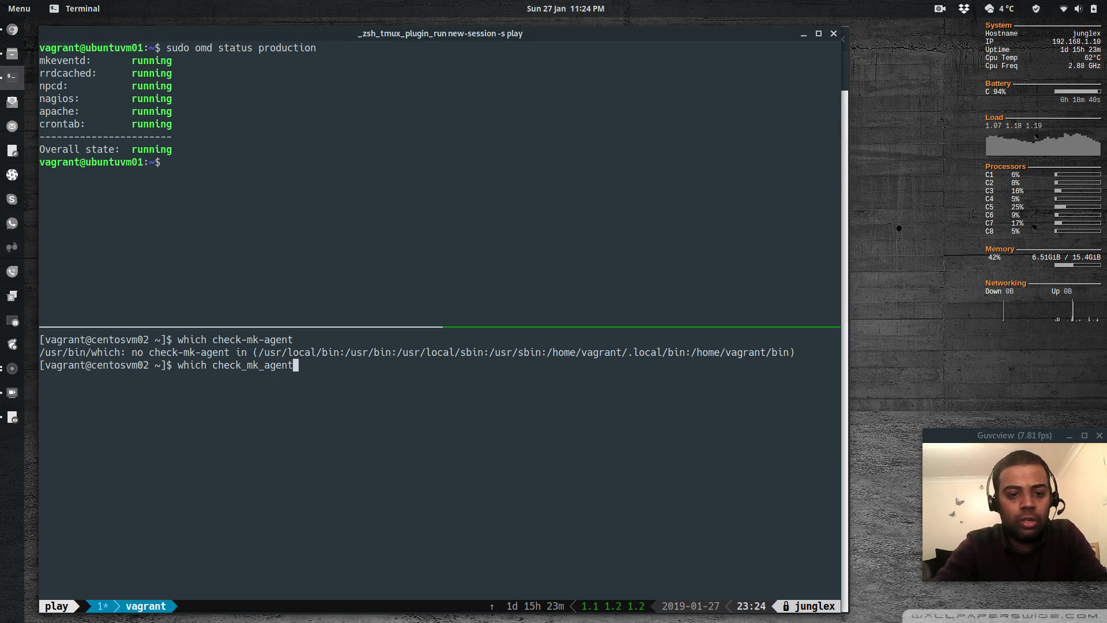
key("Return")
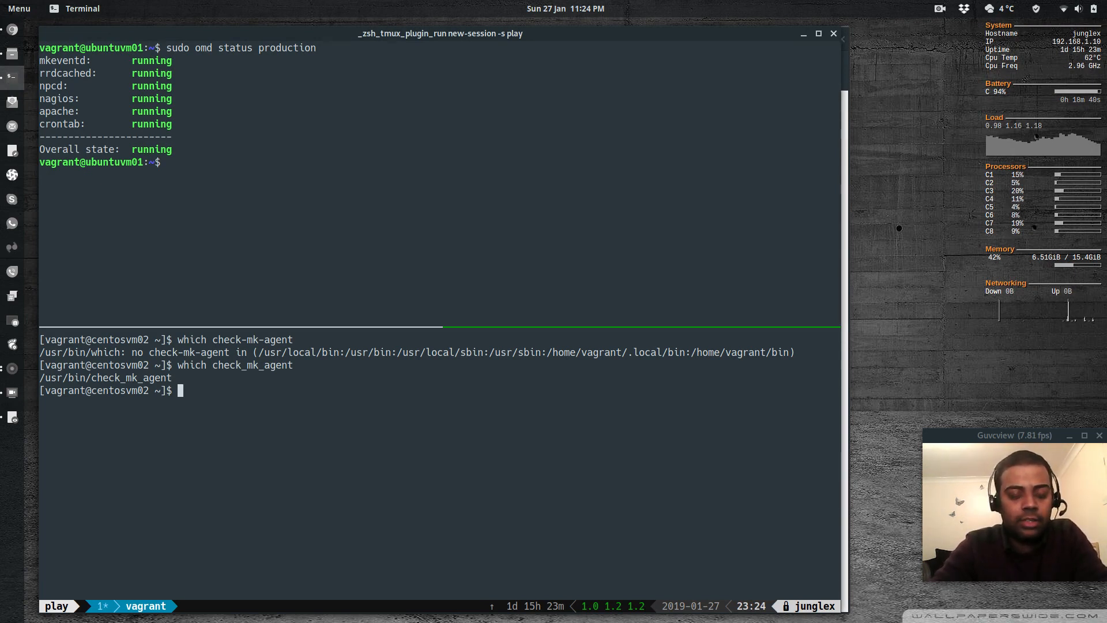
Step: Query the agent package's installed files with rpm -ql check_mk_agent
type("rpm ")
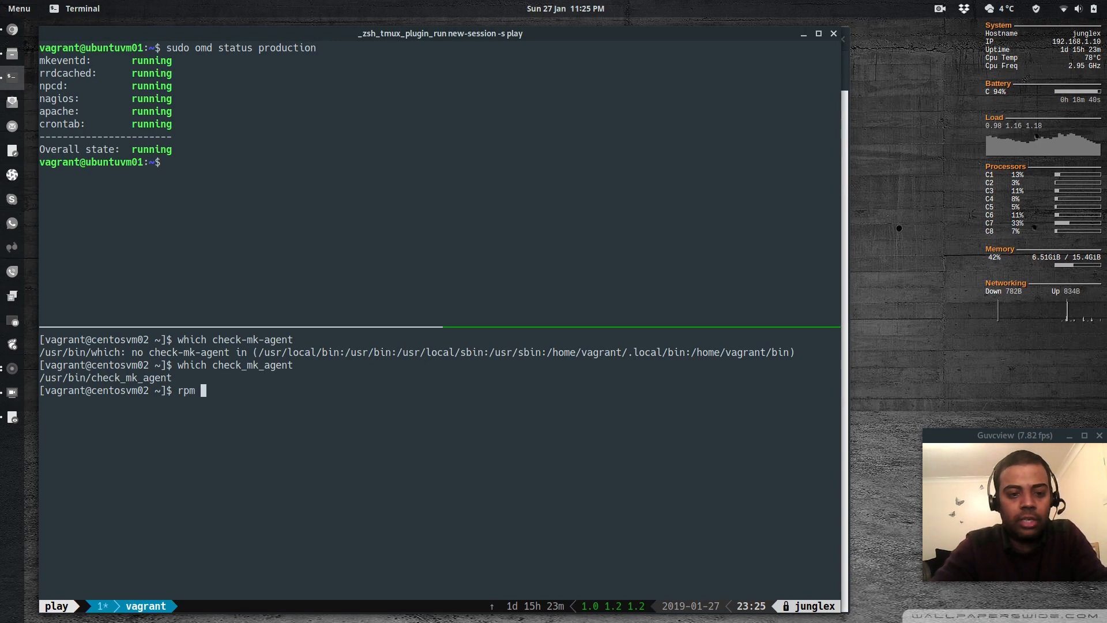
type("-ql ")
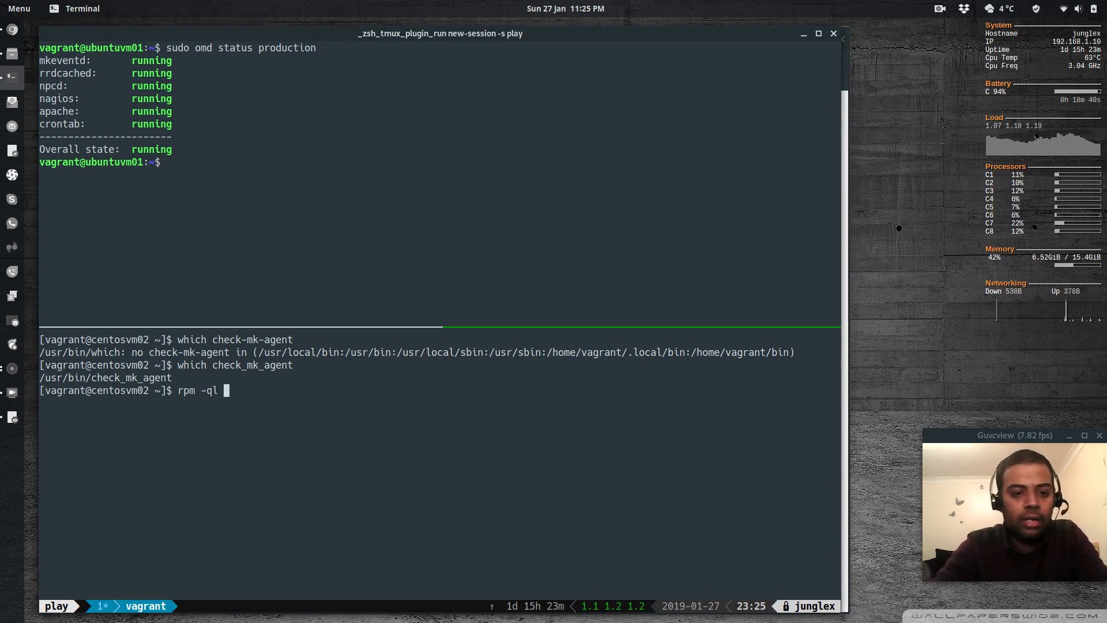
type("check_mk")
key("BackSpace")
key("BackSpace")
key("BackSpace")
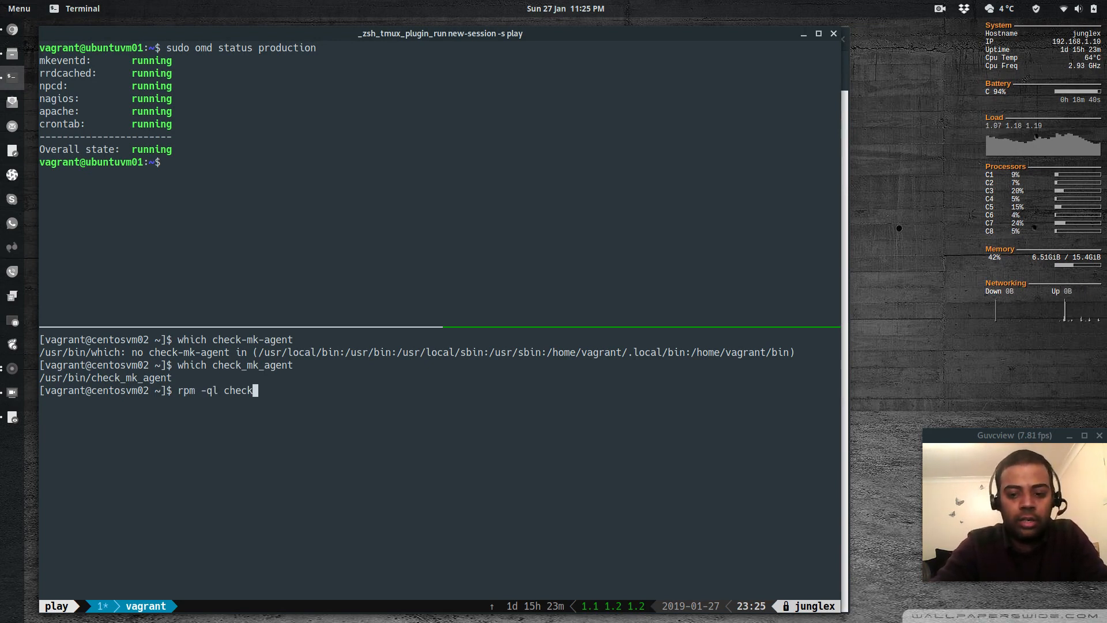
type("mk_agent")
key("Return")
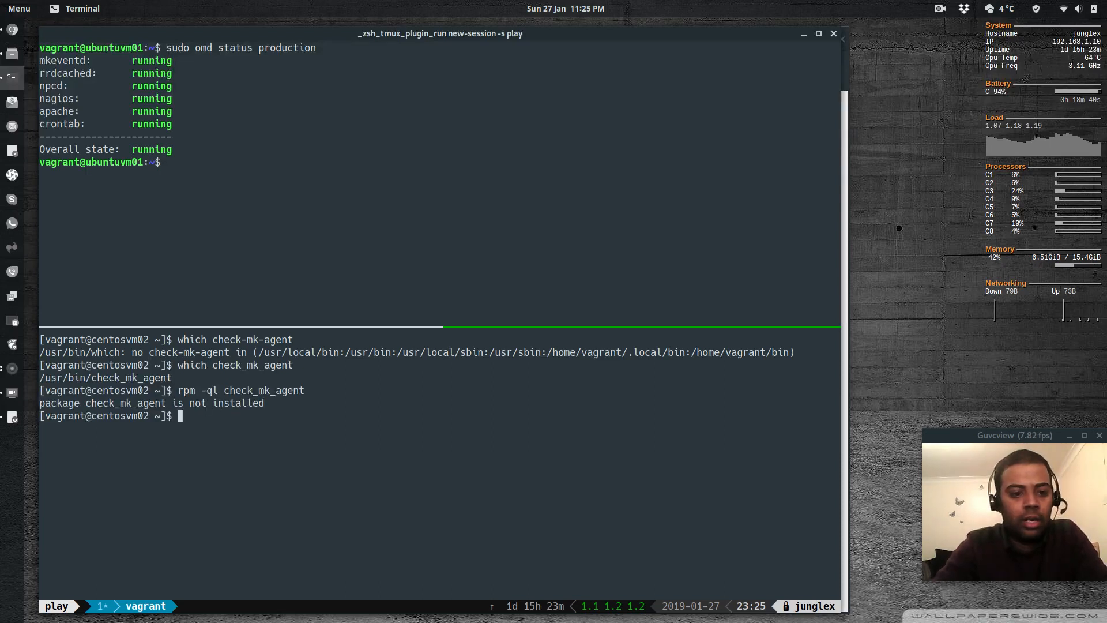
Step: Search the installed packages with rpm -qa | grep check_mk, and clear the terminal output
type("rpm")
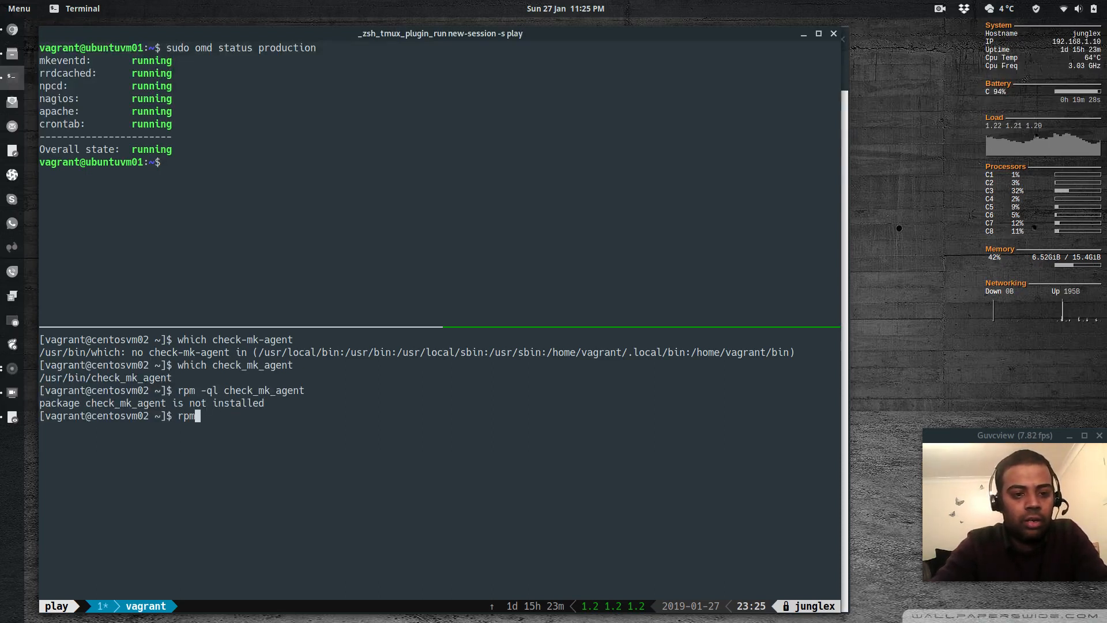
type("pm -qa ")
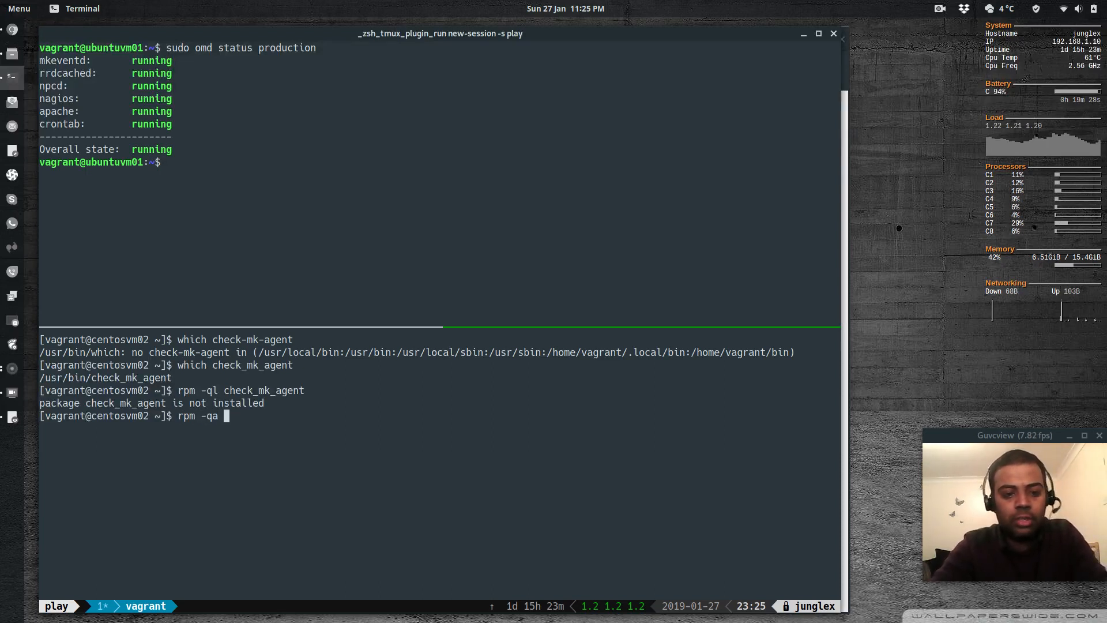
type("| grep check_mk")
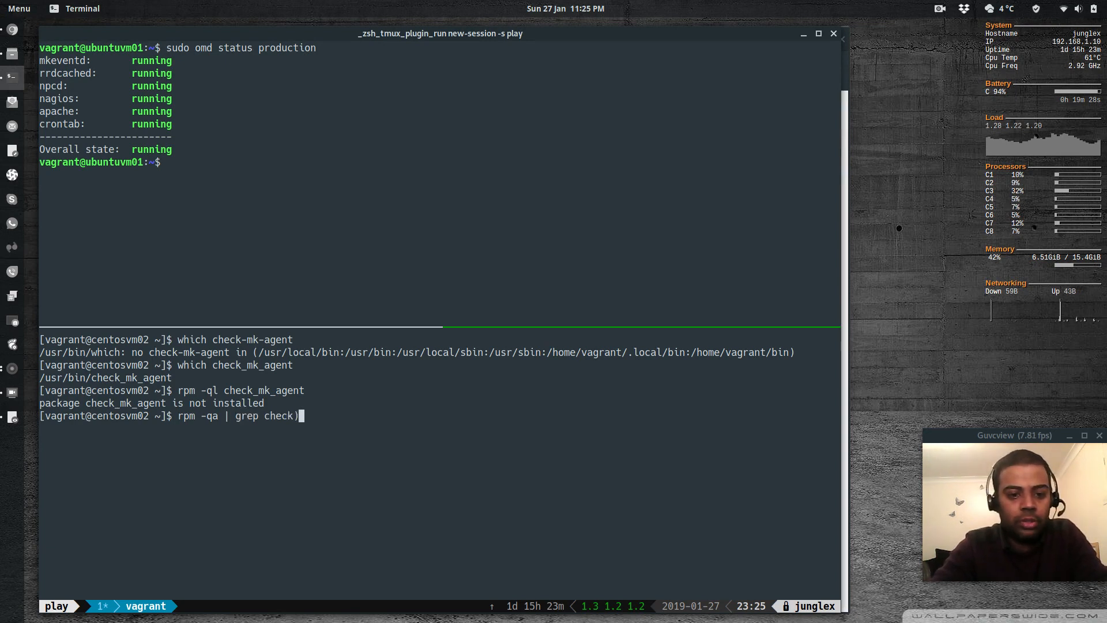
key("Return")
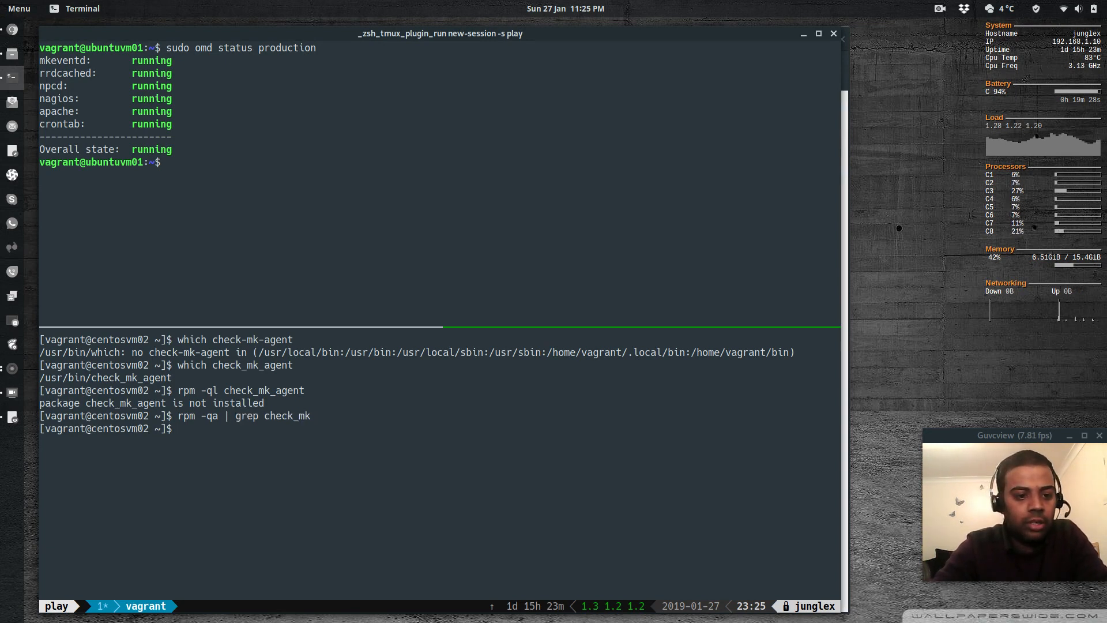
type("clear")
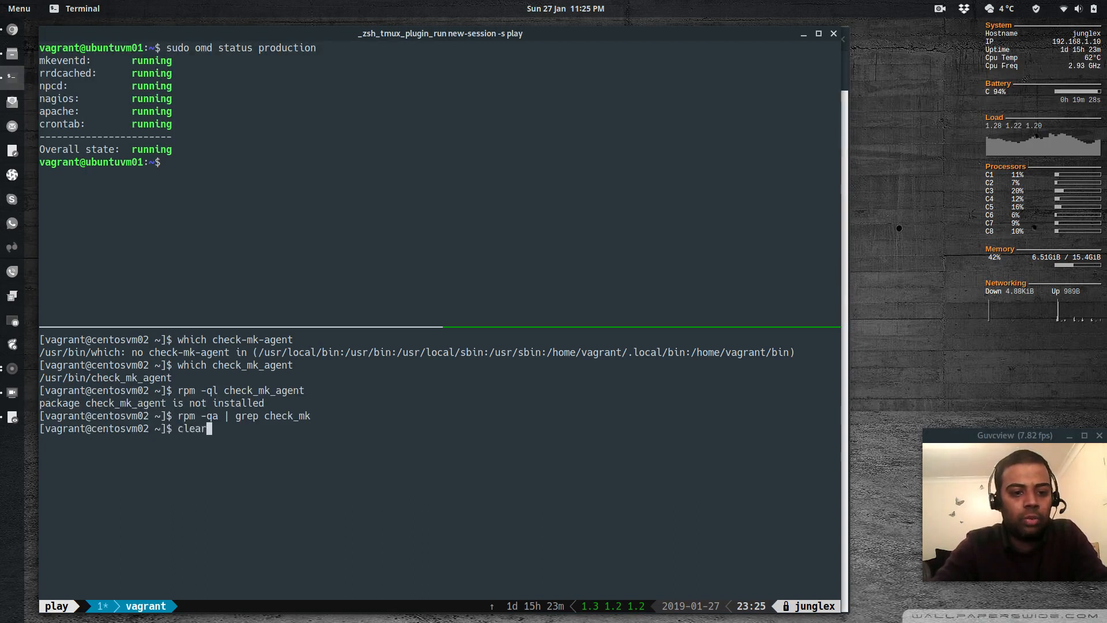
key("Return")
Step: Run check_mk_agent on centosvm02 to view the data it reports, and clear the output
type("h")
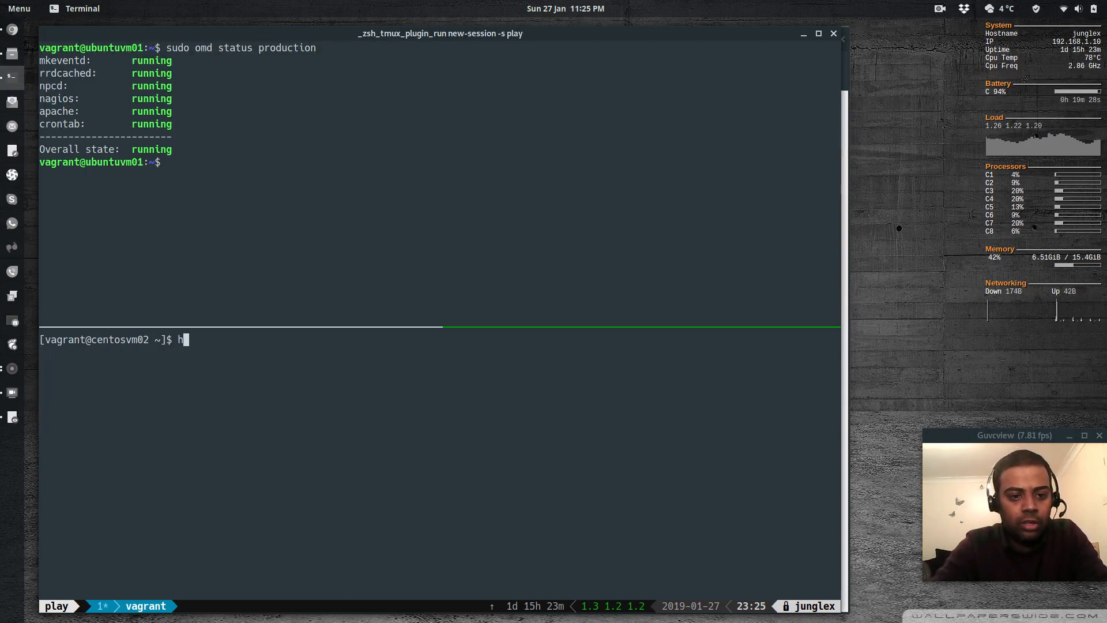
key("BackSpace")
type("check")
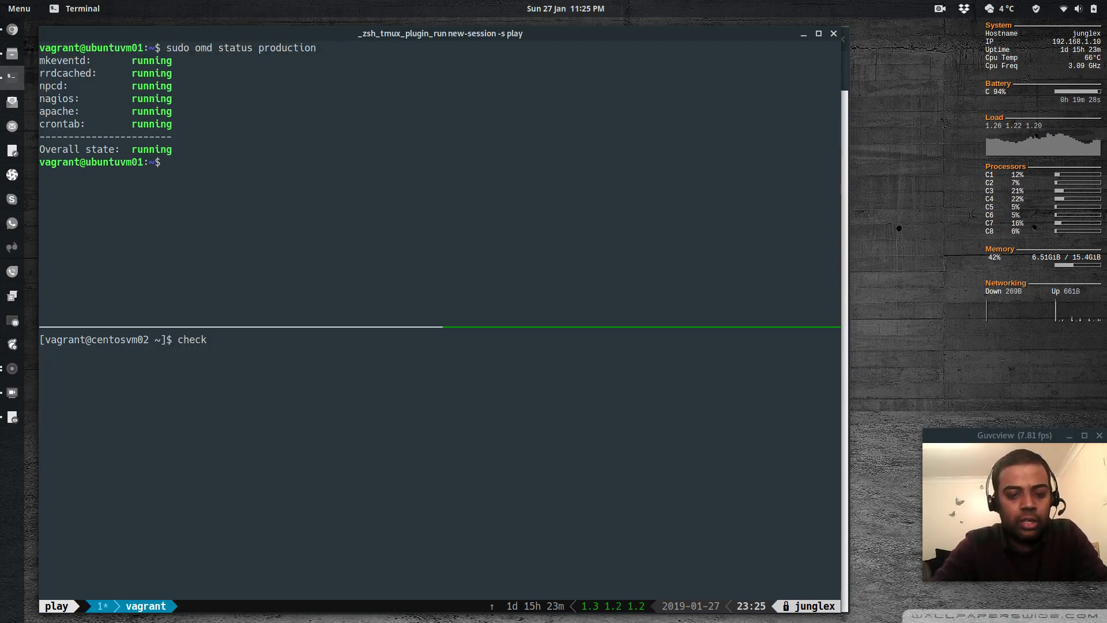
type("_mk_agent")
key("Return")
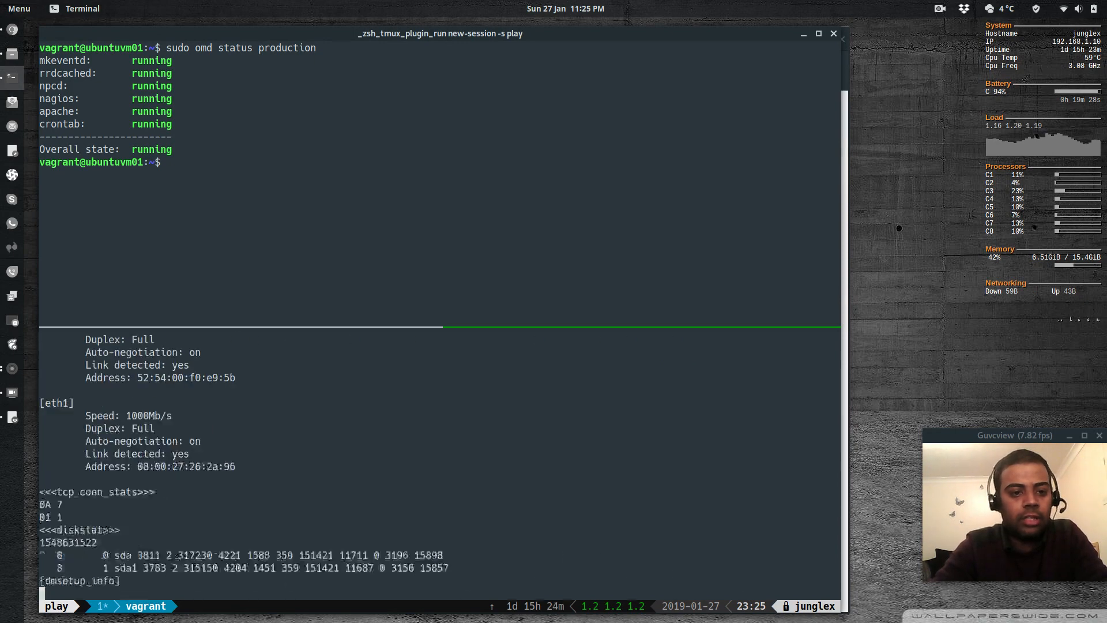
type("clear")
key("Return")
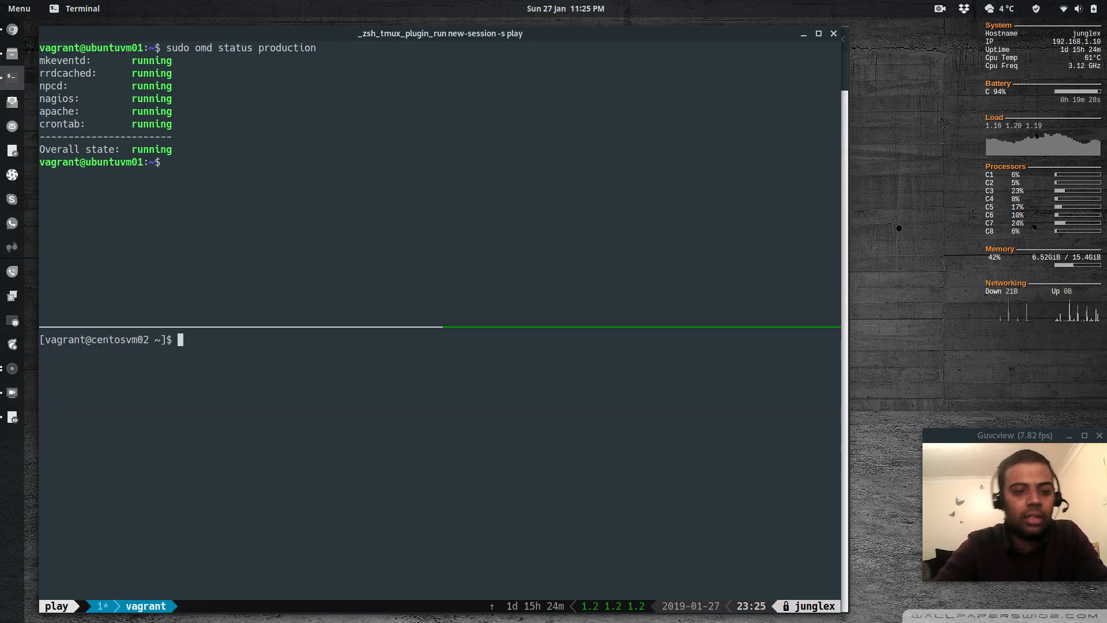
Step: Filter the agent's output for its local directory with check_mk_agent | grep Local, and clear the terminal
key("Up")
key("Up")
type("| grep Lo")
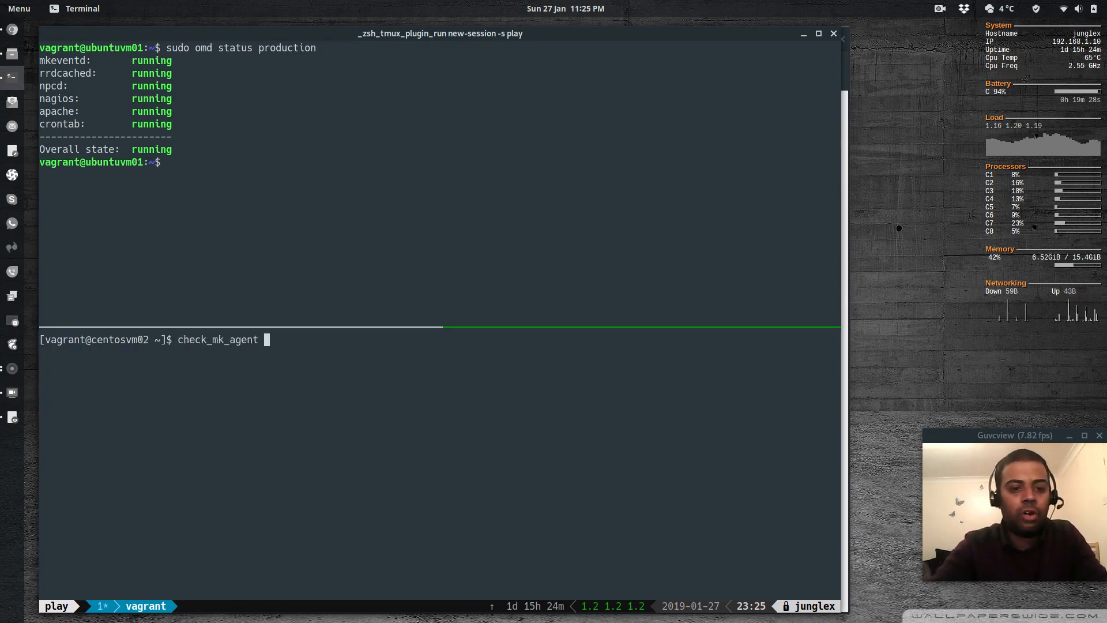
type("cal")
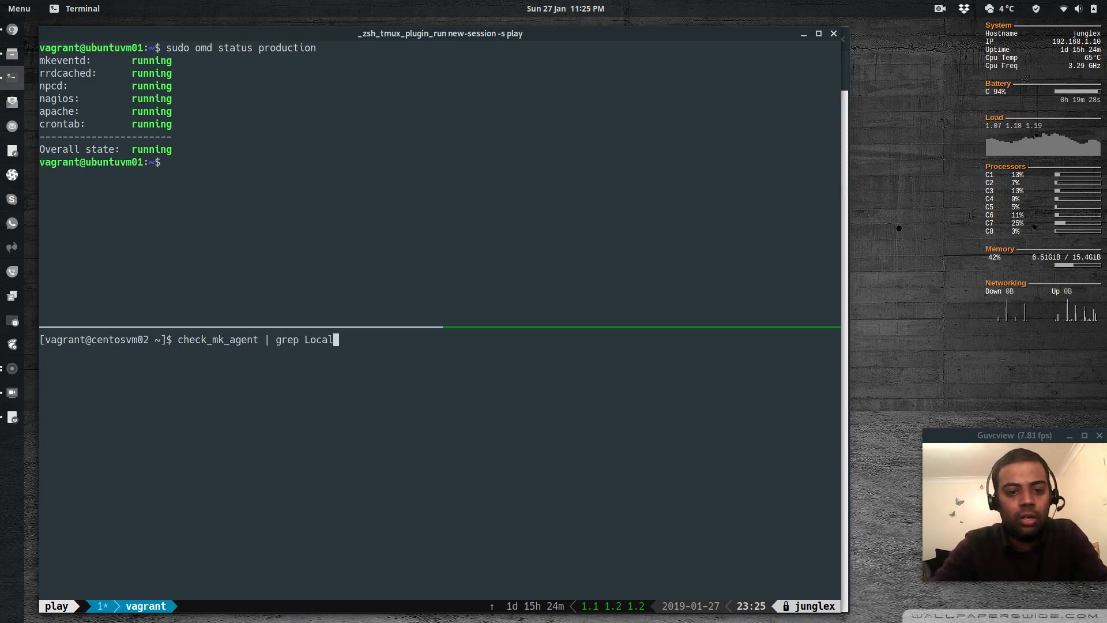
key("Return")
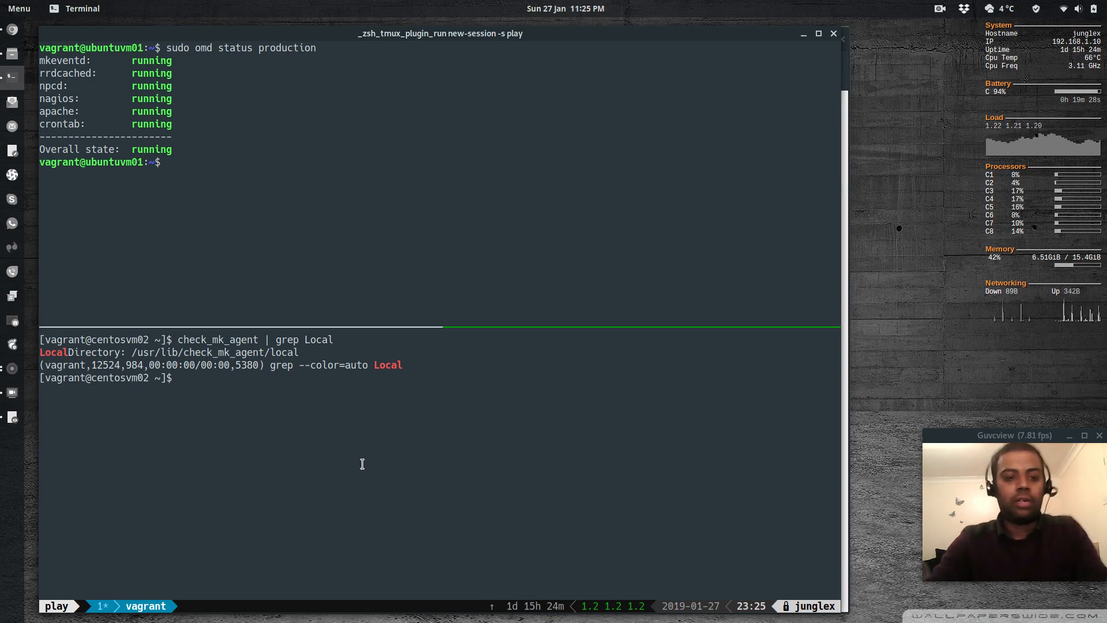
type("clear")
key("Return")
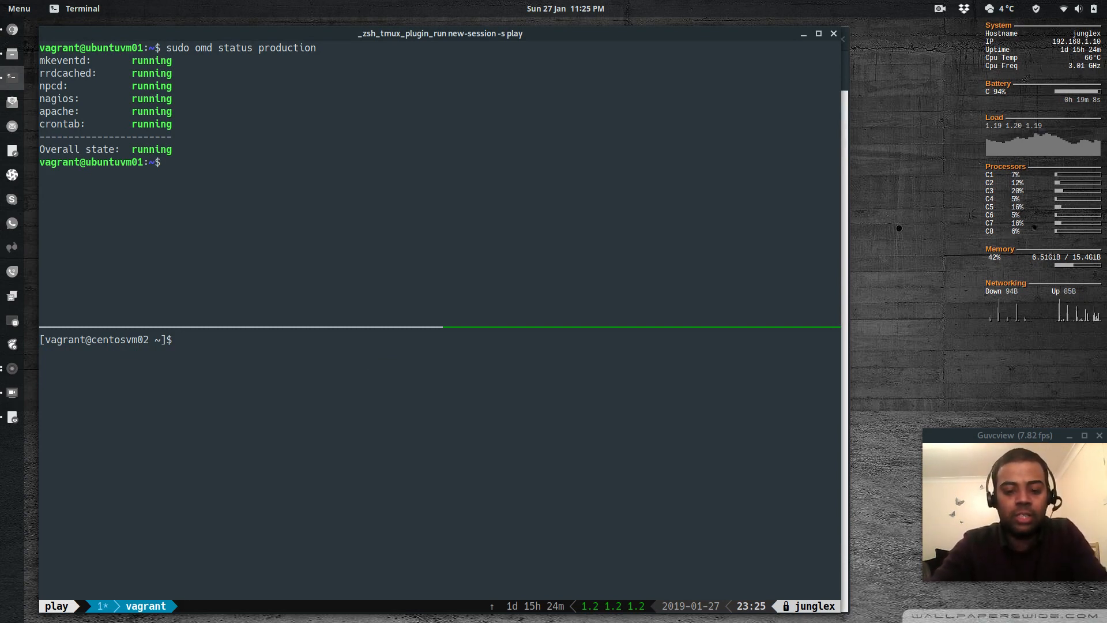
Step: Check whether xinetd is available on centosvm02 with which xinetd
type("which xinet")
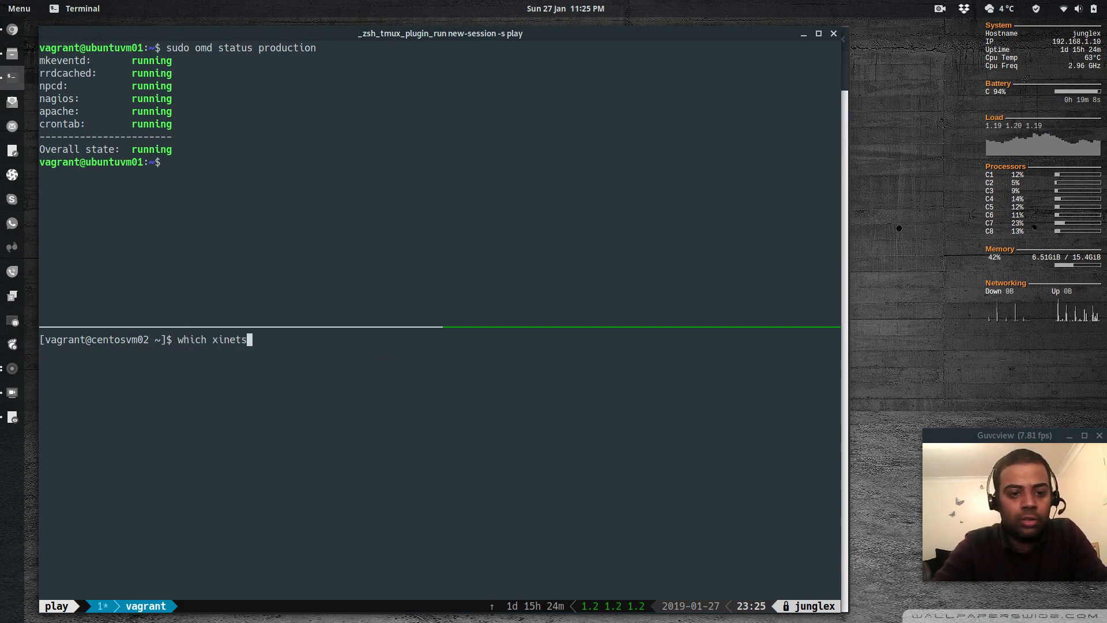
type("d")
key("Return")
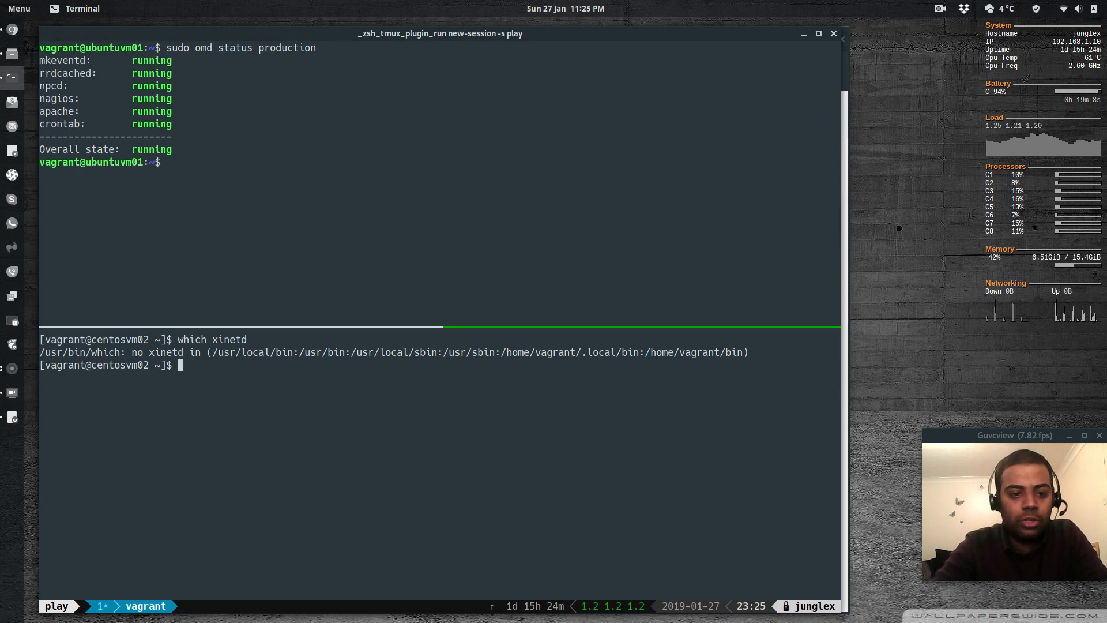
Step: Install xinetd on centosvm02 with sudo yum install -y xinetd, and clear the terminal
type("sudo ap")
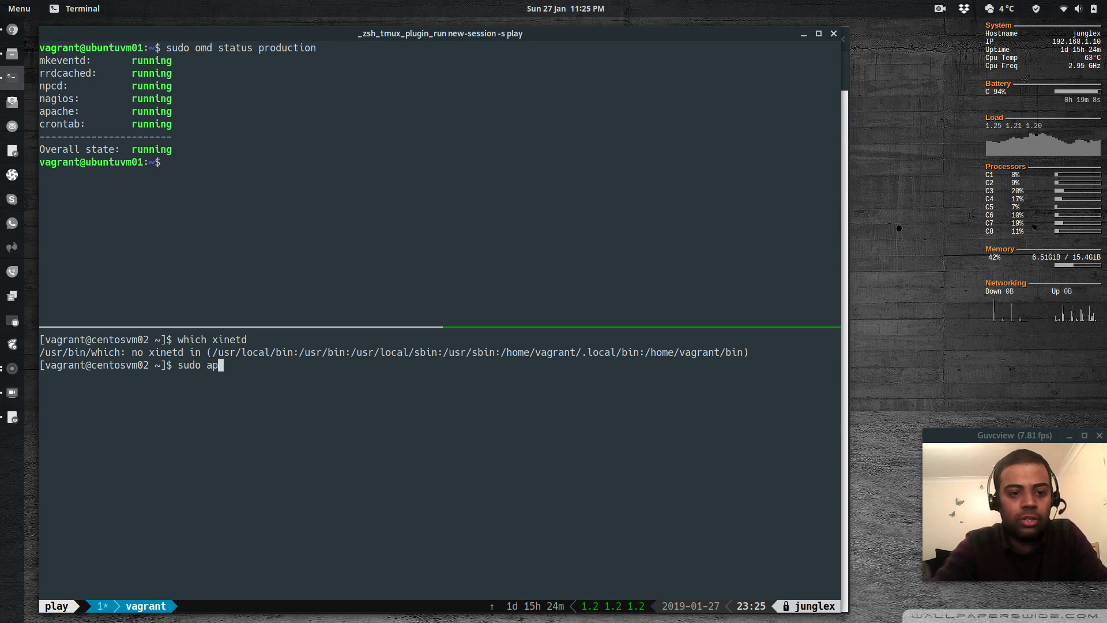
type("t")
key("BackSpace")
key("BackSpace")
key("BackSpace")
type("yum instal")
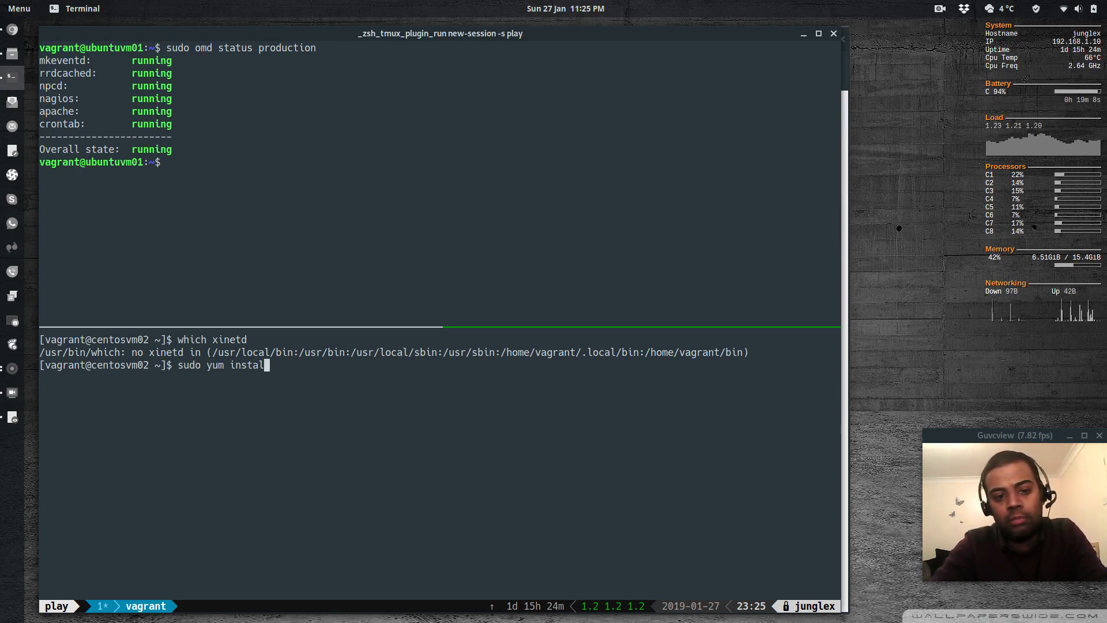
type("l -y xinetd")
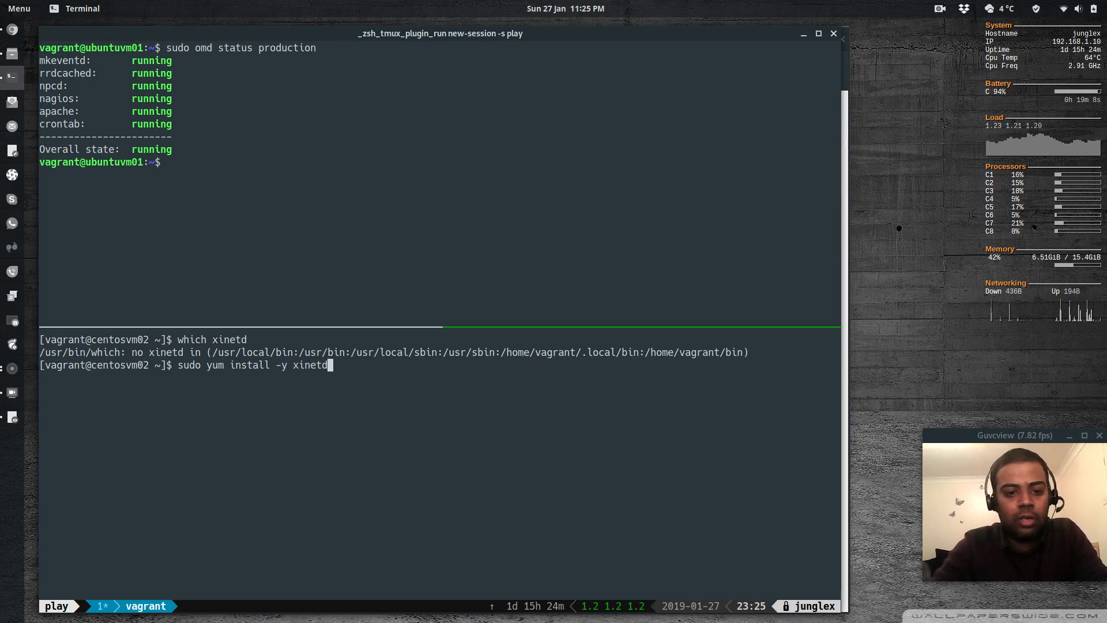
key("Return")
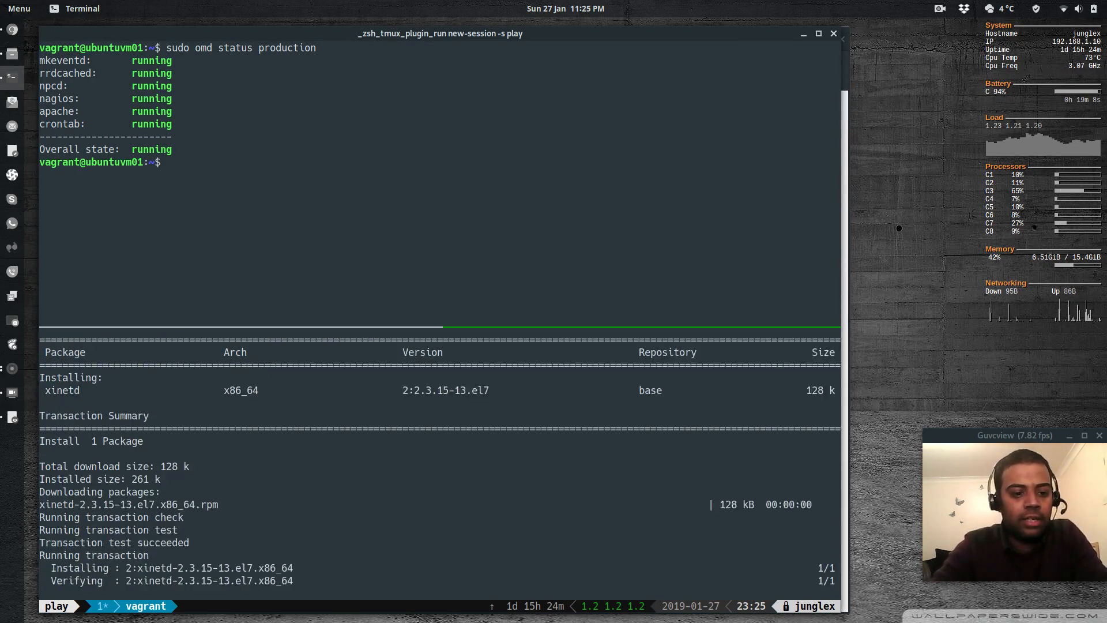
type("clear")
key("Return")
Step: List the contents of /etc/xinetd.d/ to look for the check_mk service file, and clear the terminal
type("ls ")
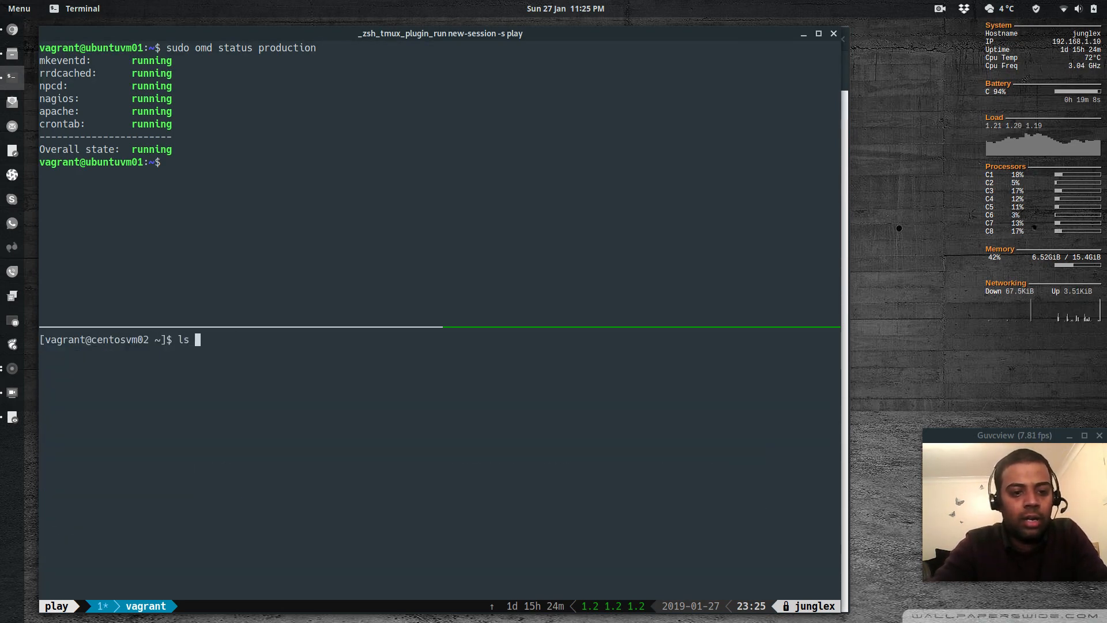
type("/etc/xinetd")
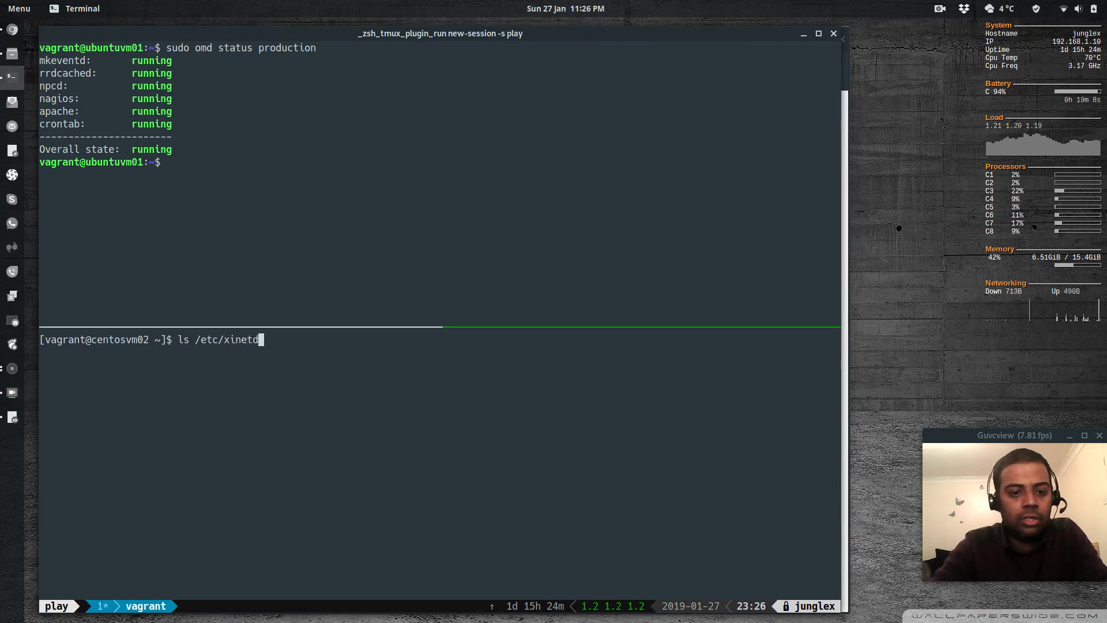
key("Tab")
type(".d")
key("Tab")
key("Return")
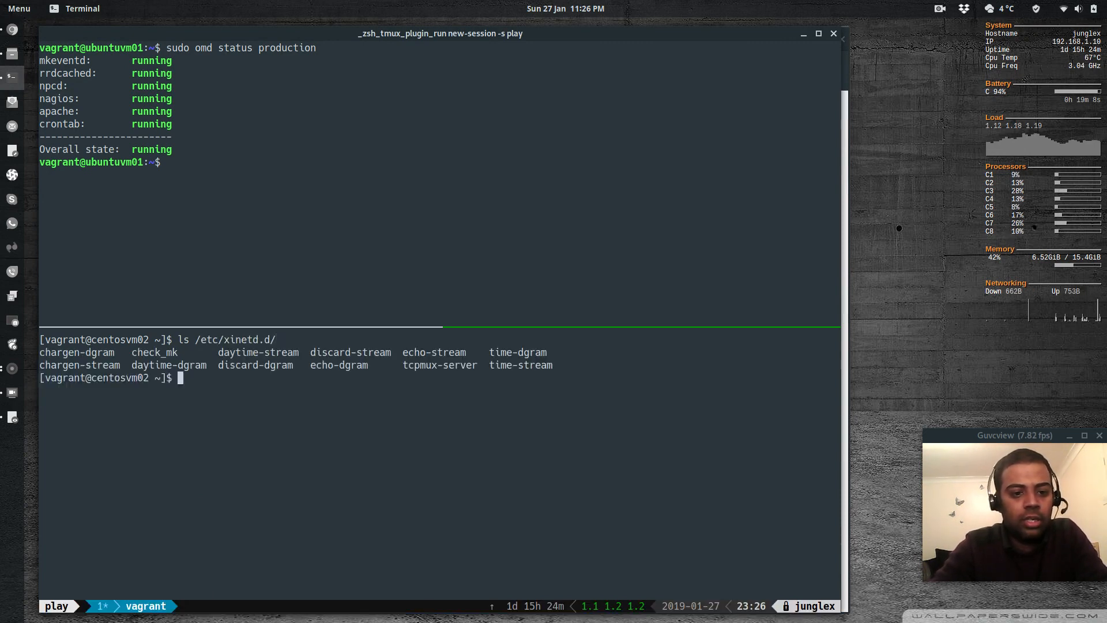
double_click(145, 351)
left_click(299, 422)
type("clear")
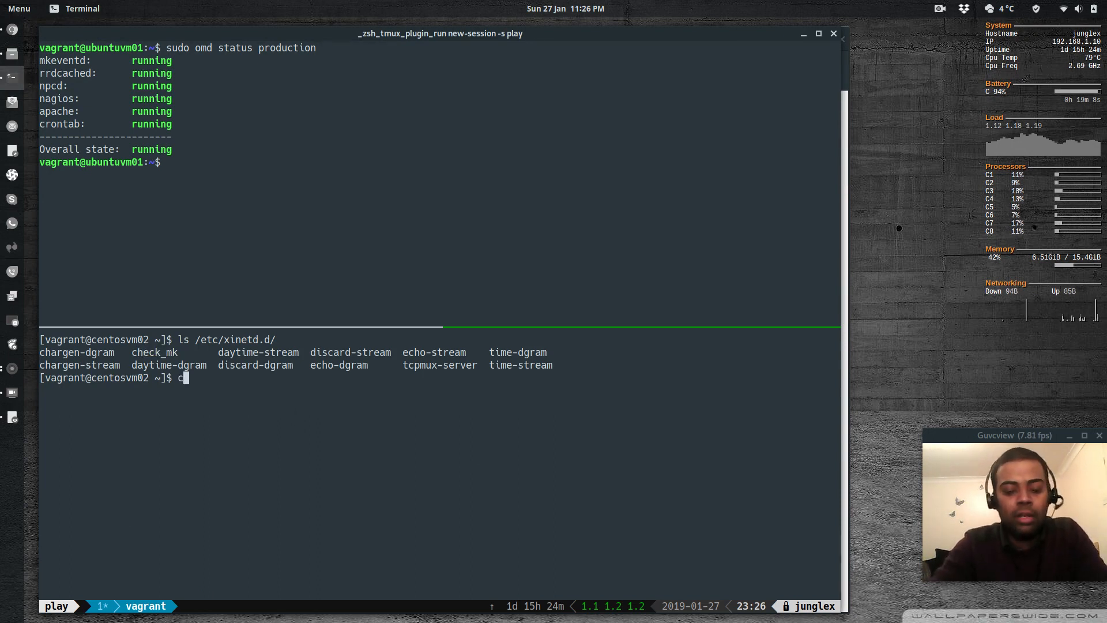
key("Return")
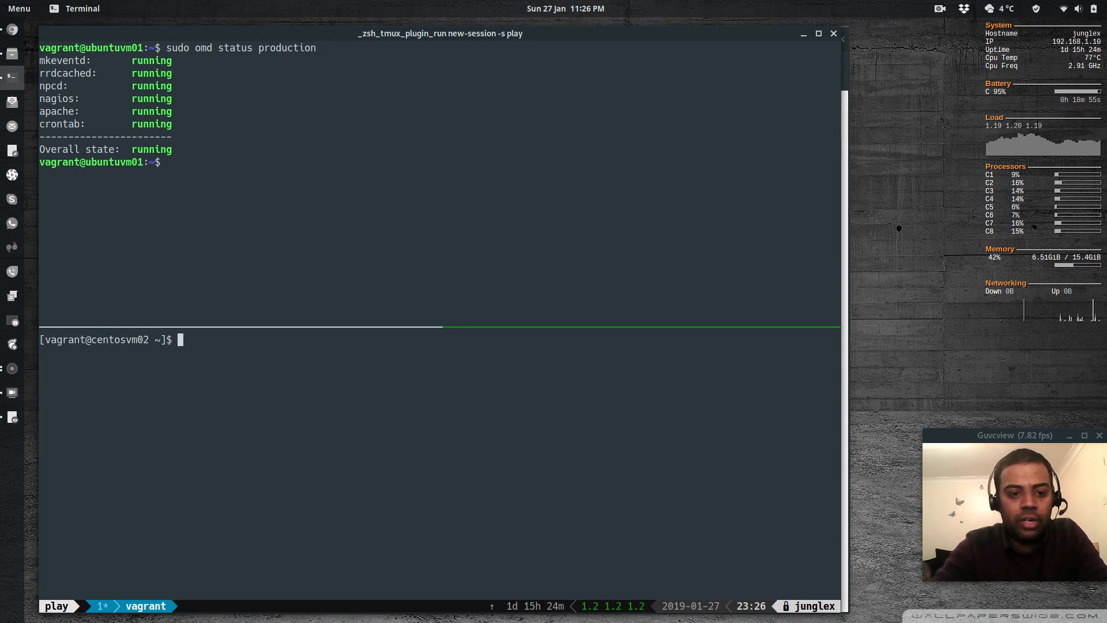
Step: Check the state of the xinetd service with sudo systemctl status xinetd
type("sudo syste")
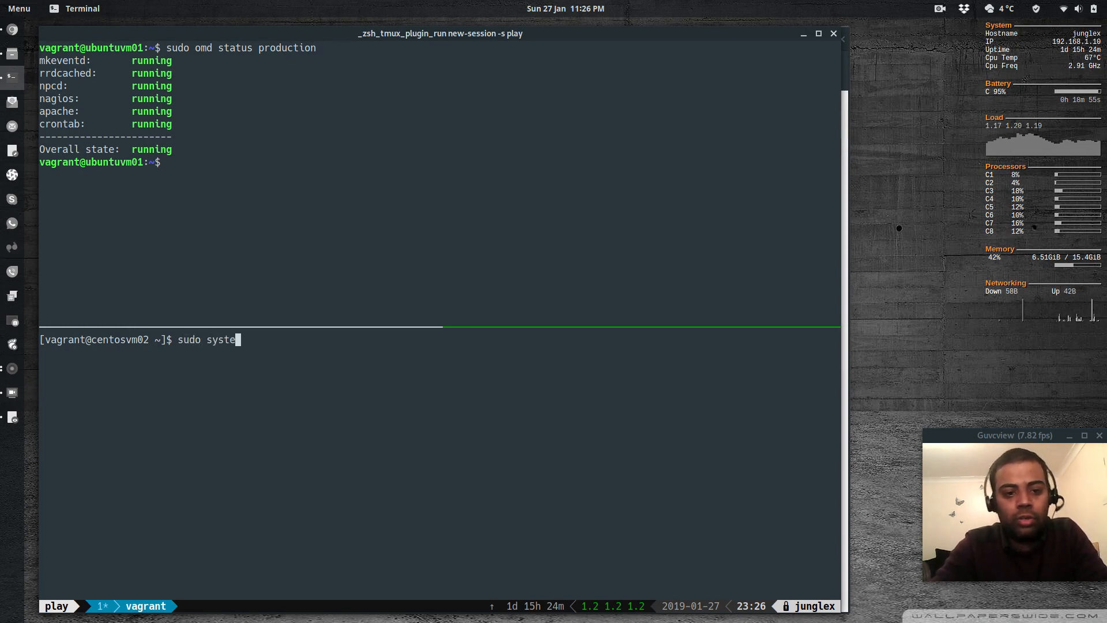
type("mctl status xinetd")
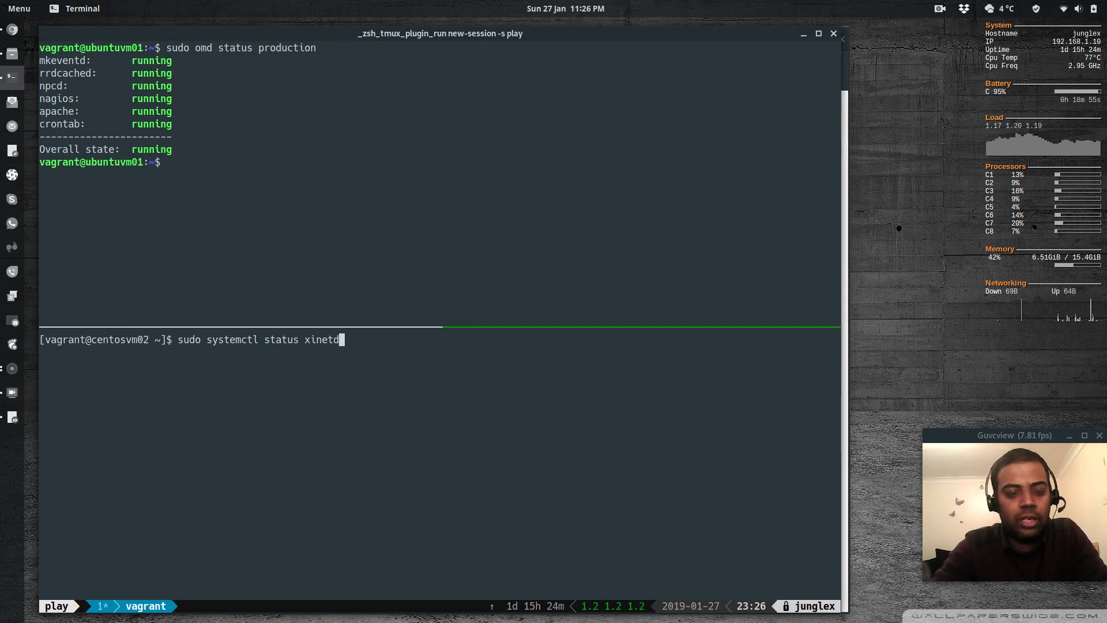
key("Return")
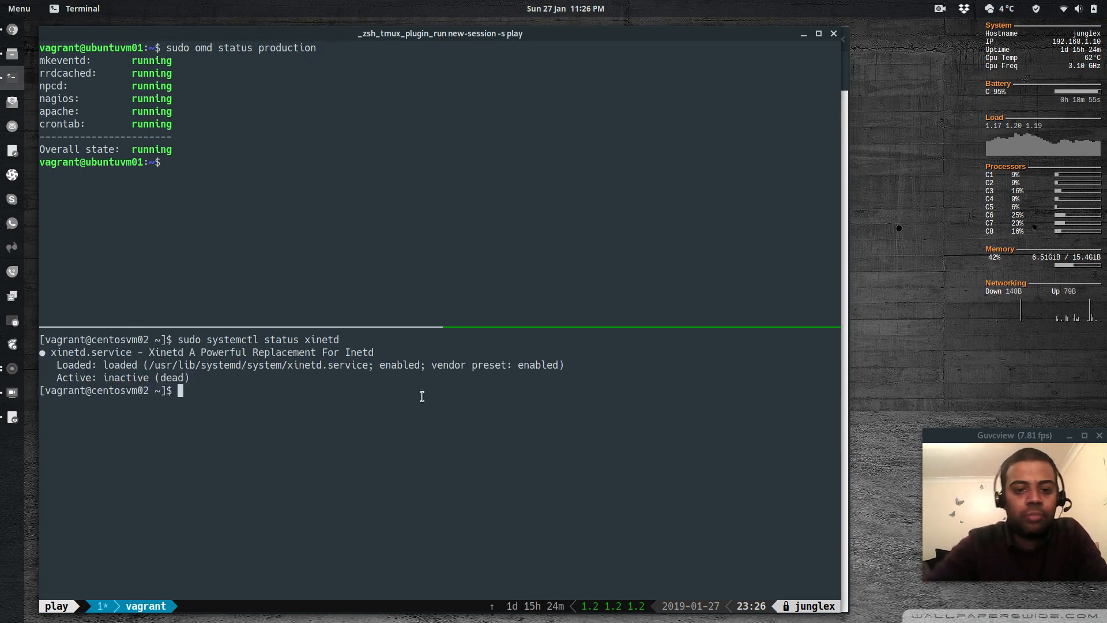
Step: Start the xinetd service on centosvm02 with sudo systemctl start xinetd
type("su")
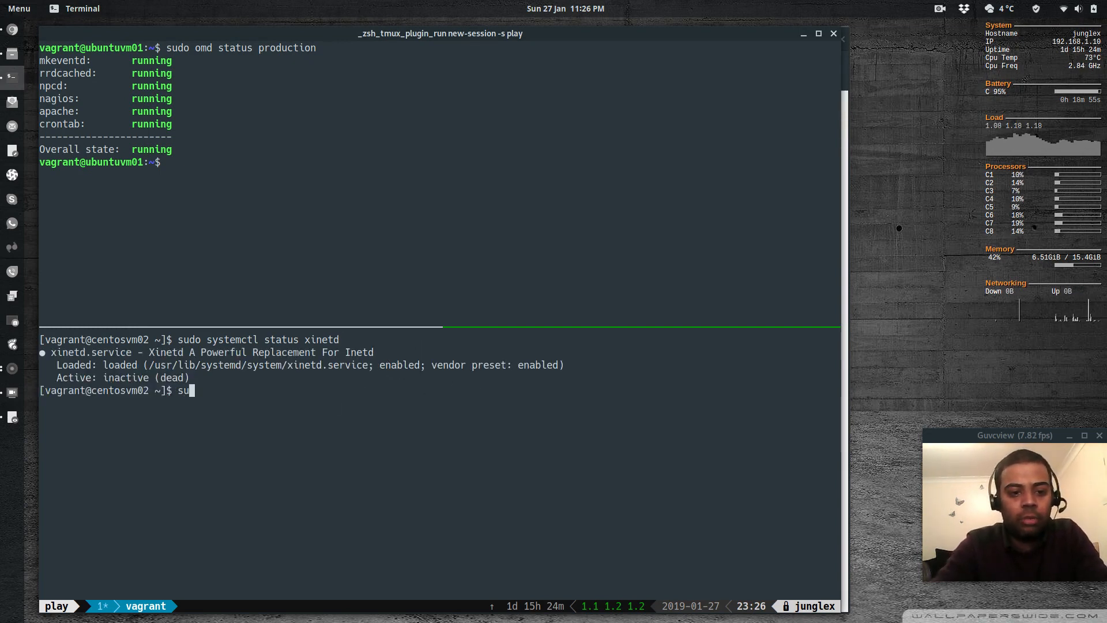
type("do systemctl start xinetd")
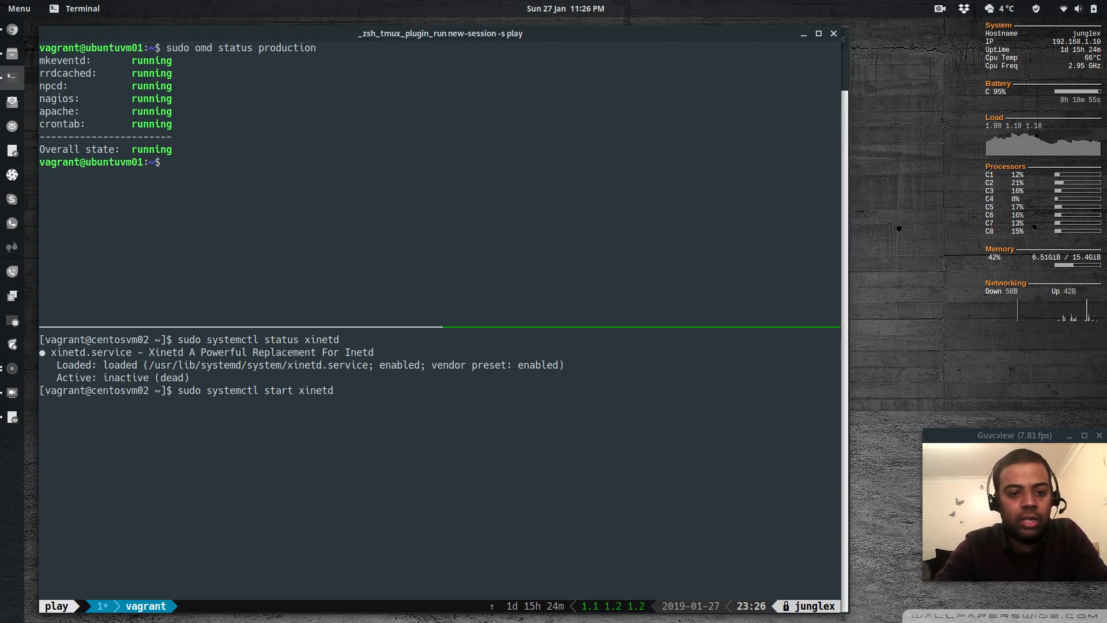
key("Return")
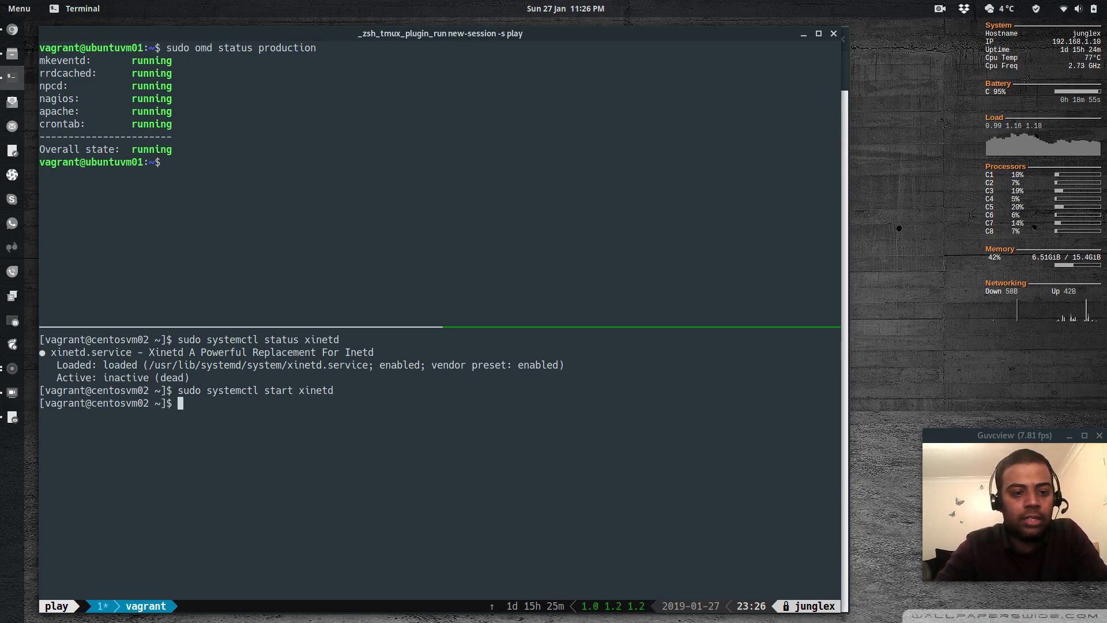
Step: Repeat the systemctl status check on the started xinetd service, and clear the terminal
key("Up")
key("Up")
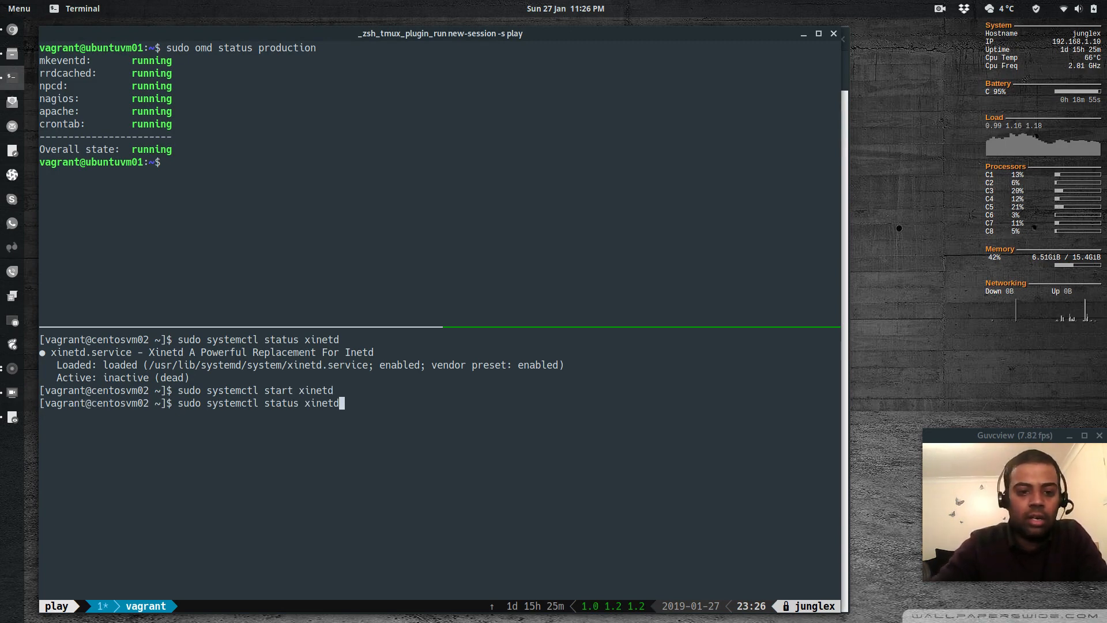
key("Return")
type("clear")
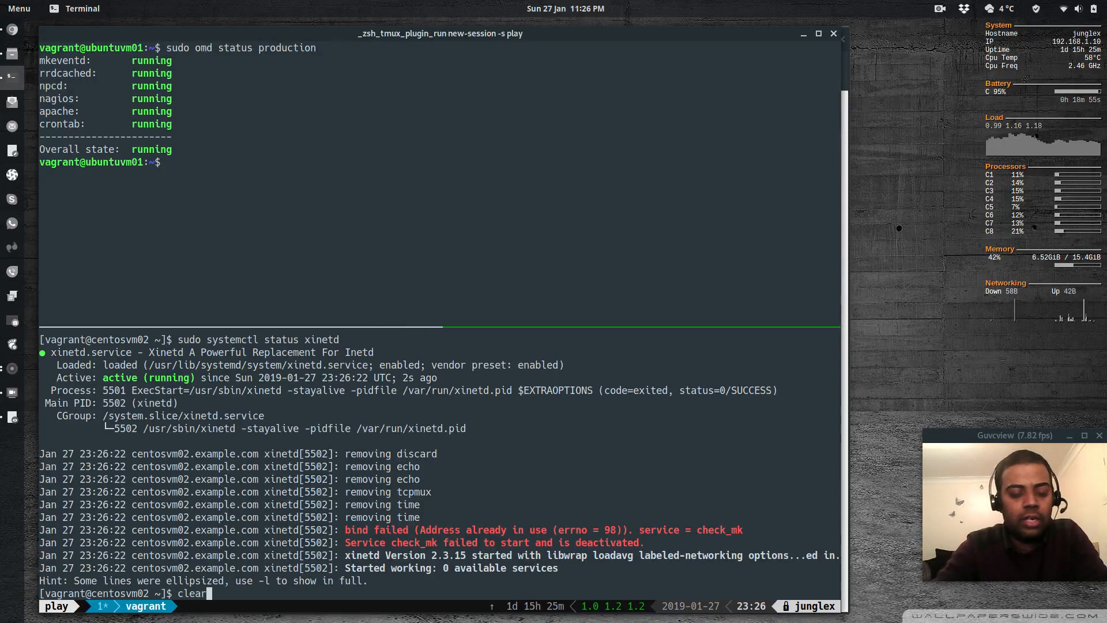
key("Return")
type("ls /")
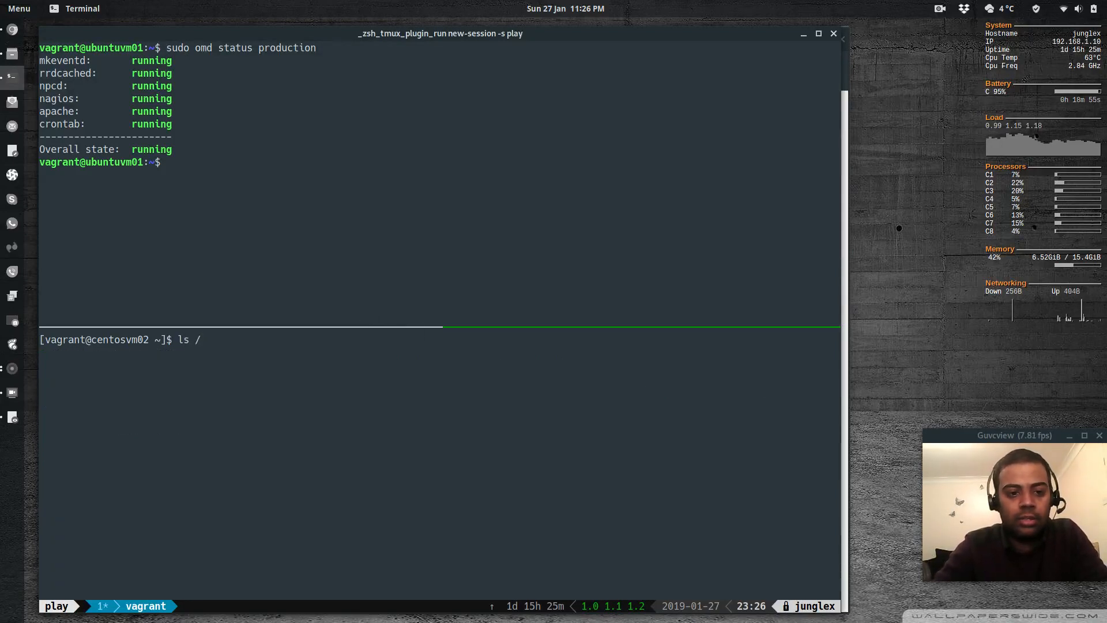
key("BackSpace")
key("BackSpace")
key("BackSpace")
type("ess")
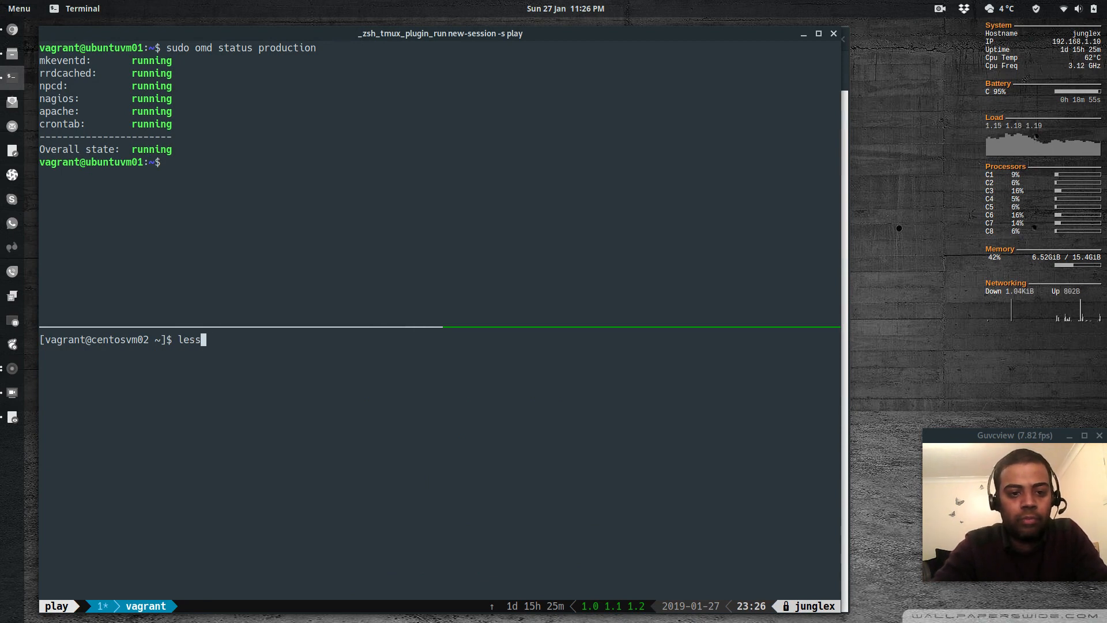
key("BackSpace")
key("BackSpace")
key("BackSpace")
key("BackSpace")
key("BackSpace")
type("v")
key("BackSpace")
Step: Open the agent's service file with sudo vi /etc/xinetd.d/check_mk
type("sudo vi ")
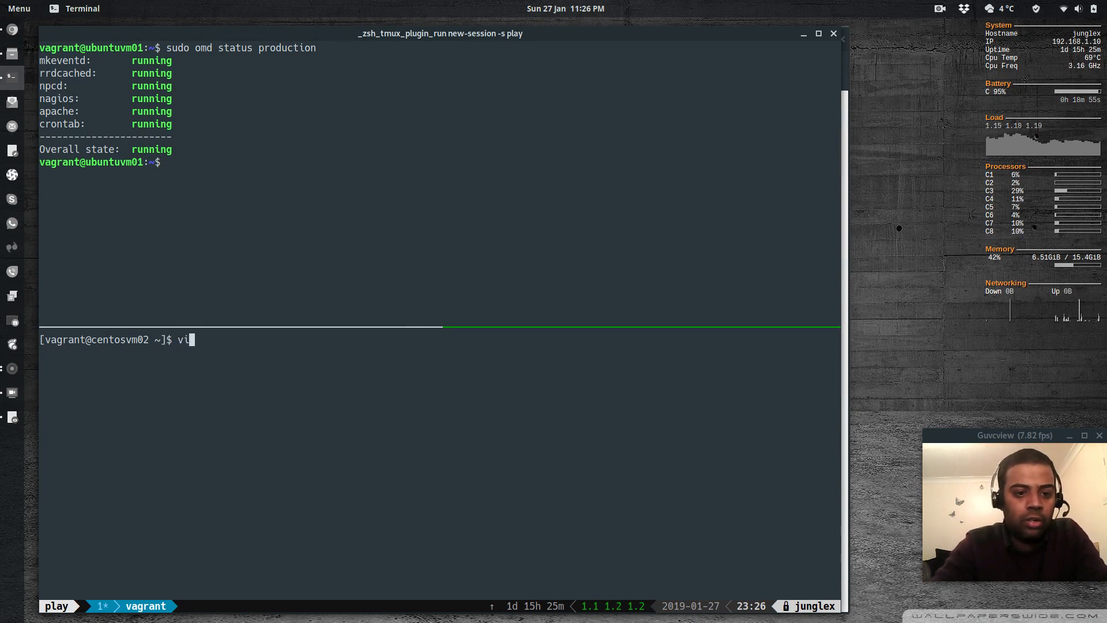
type("/etc/")
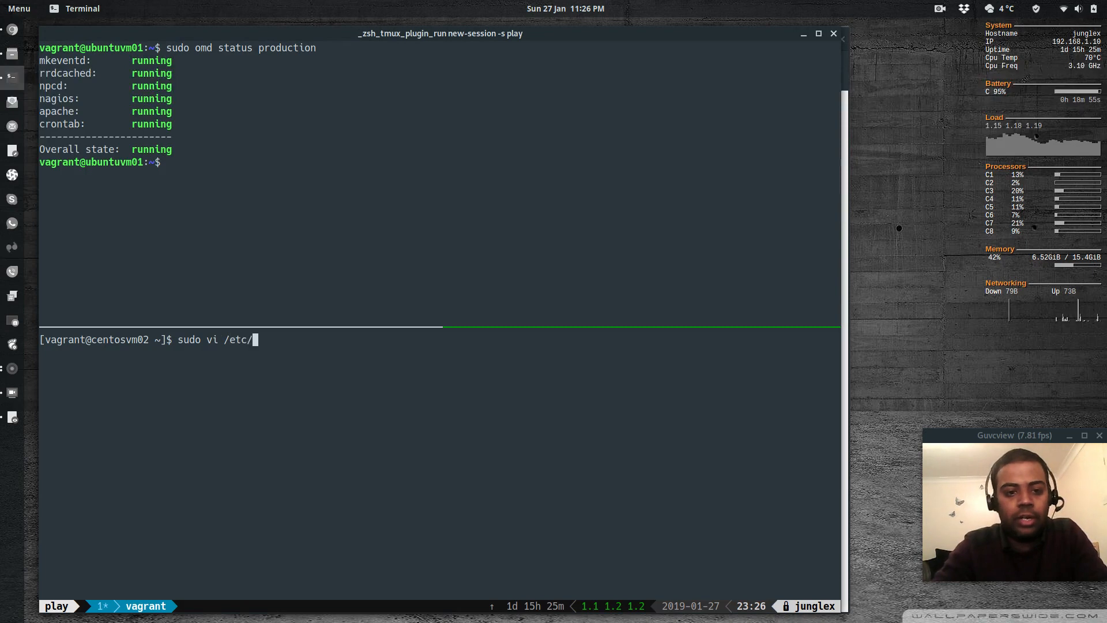
type("xinetd.")
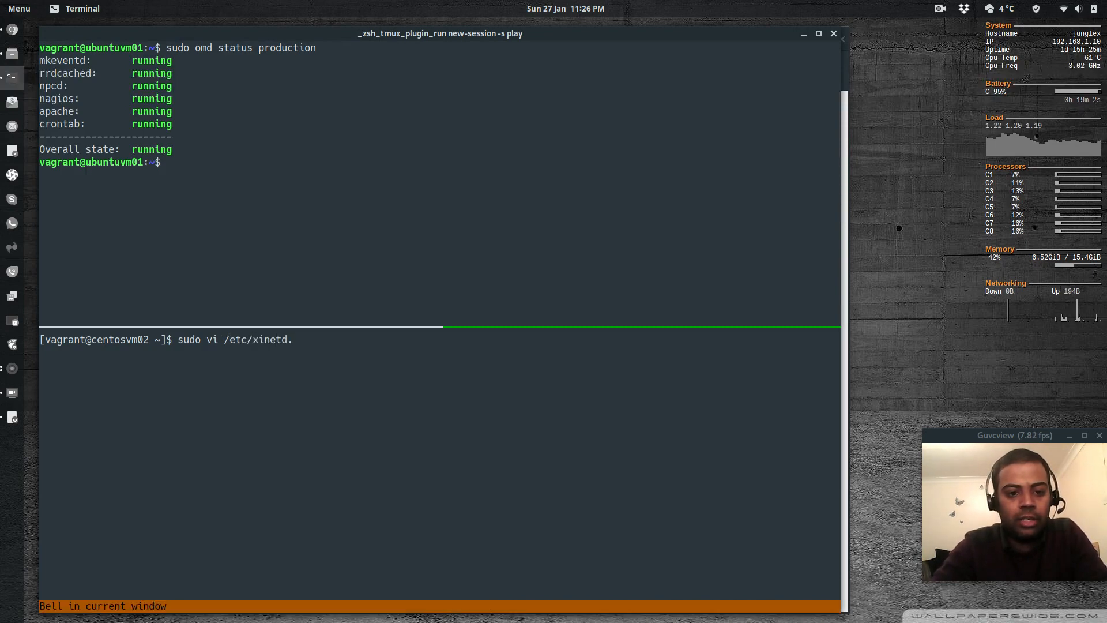
type("d/check_mk")
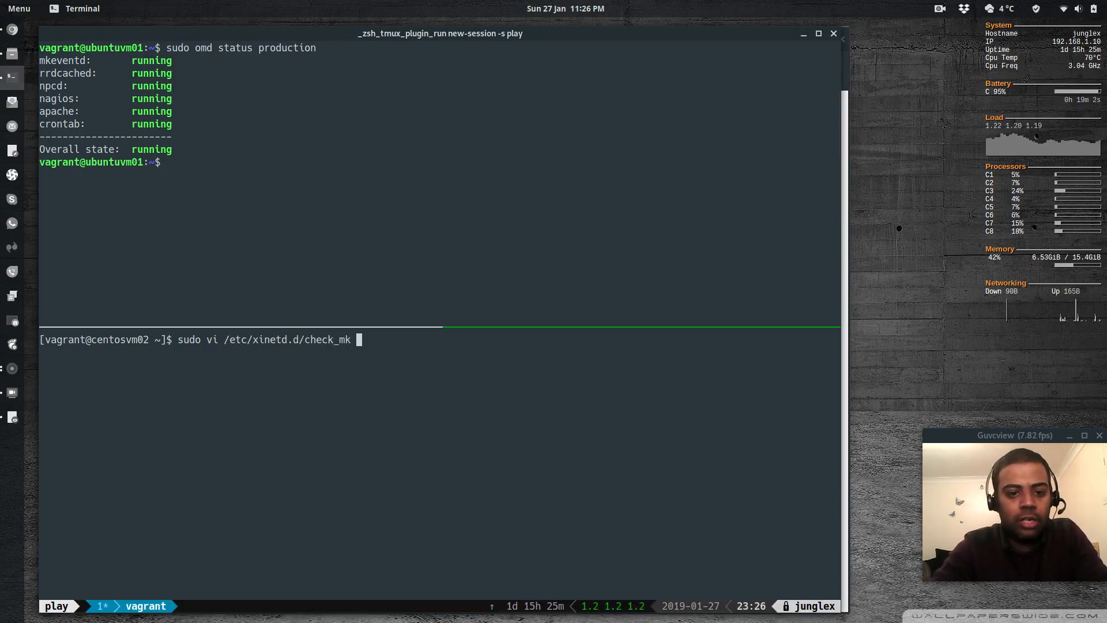
key("Return")
Step: Examine the service check_mk block in the file, in particular its port setting
key("j")
key("j")
key("j")
key("j")
key("j")
key("j")
key("j")
key("j")
key("j")
key("j")
key("j")
key("j")
key("j")
key("j")
key("j")
key("j")
key("j")
key("j")
key("j")
key("j")
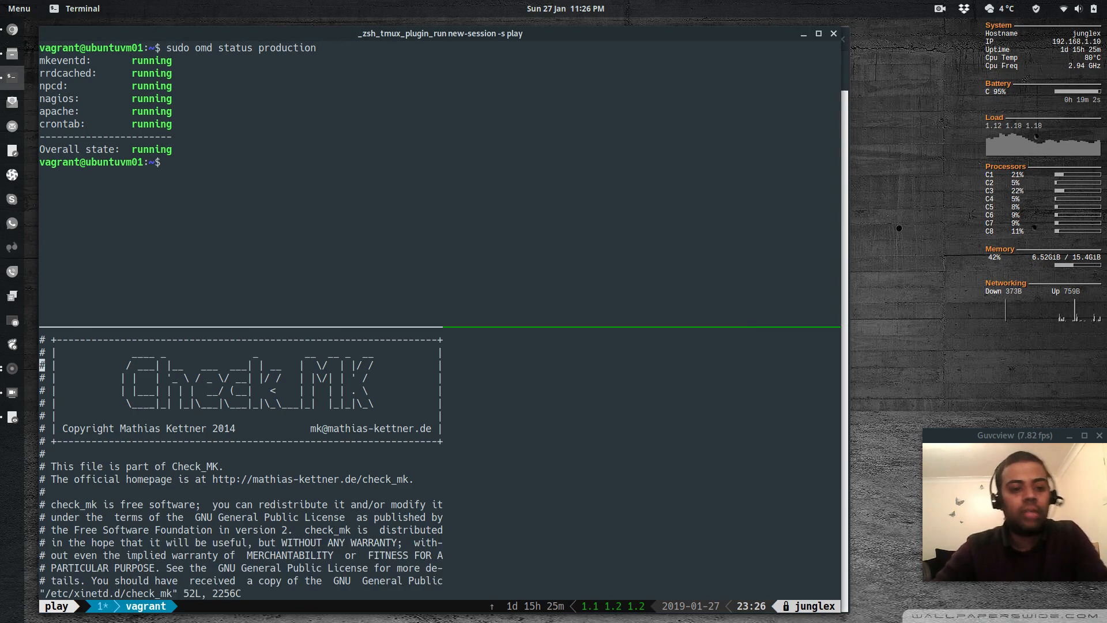
key("j")
key("j")
key("j")
key("j")
key("j")
key("j")
key("j")
key("j")
key("j")
key("j")
key("j")
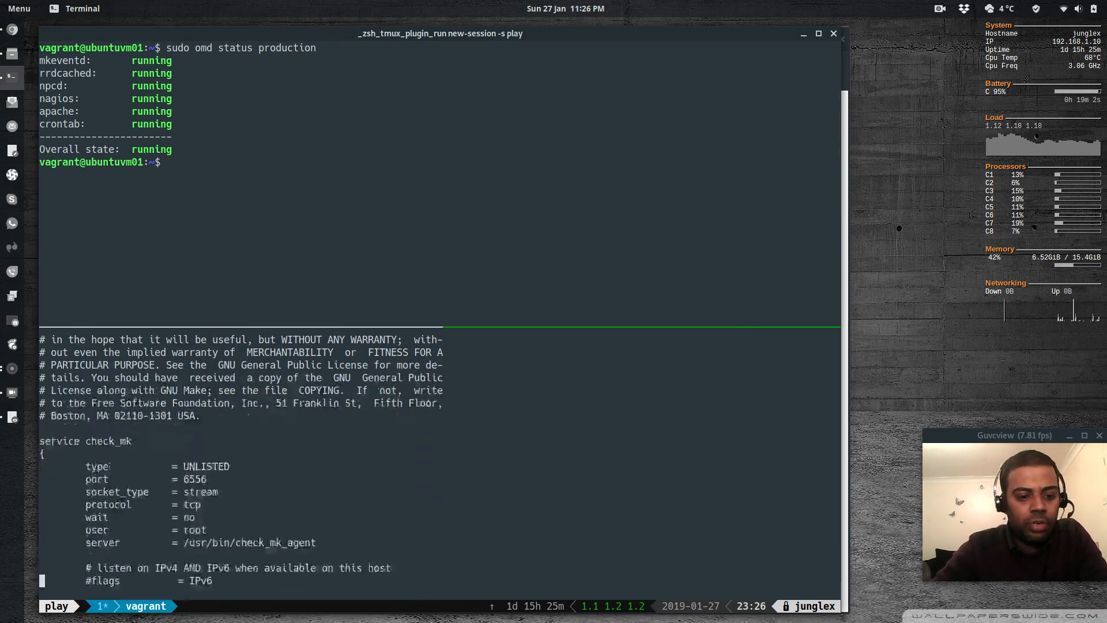
key("k")
key("k")
key("k")
key("k")
key("k")
key("k")
key("k")
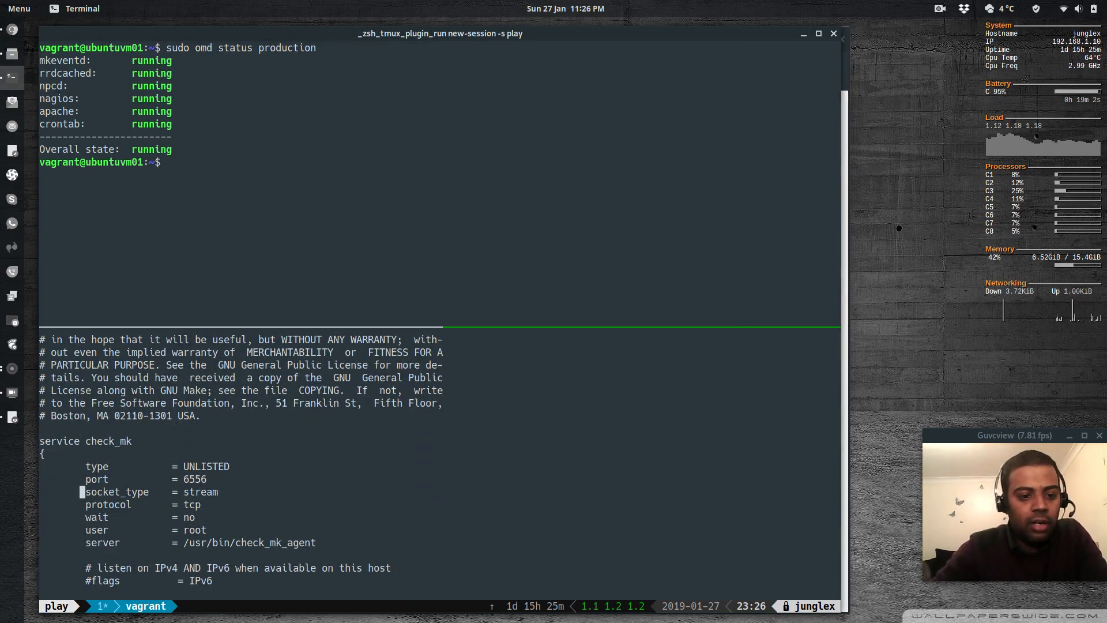
key("l")
key("l")
key("l")
key("l")
key("l")
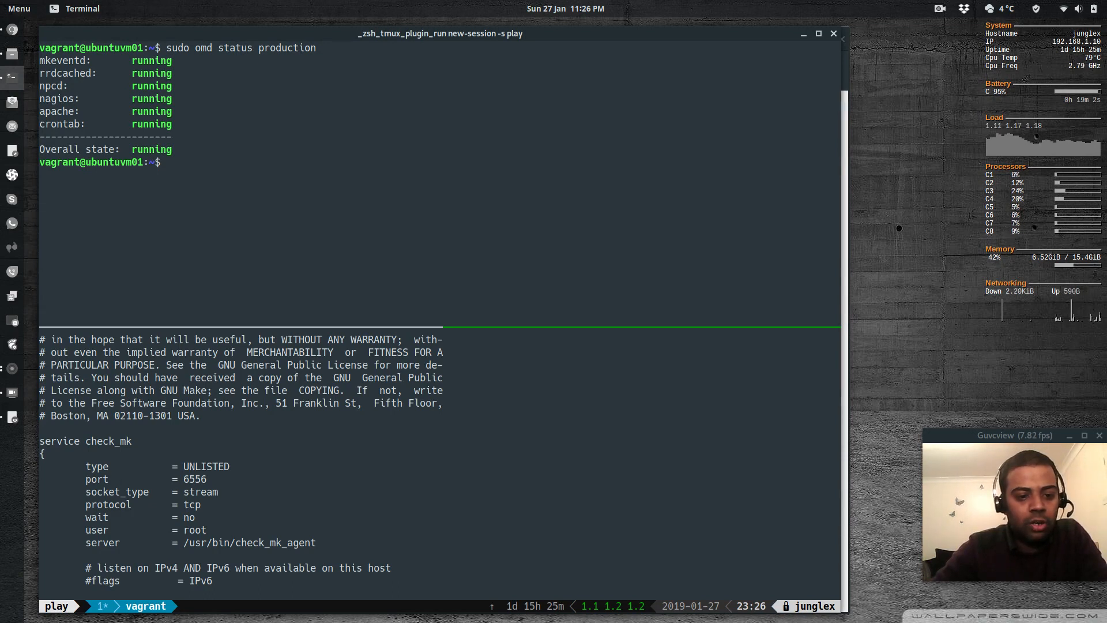
key("l")
key("l")
key("l")
key("l")
key("l")
key("l")
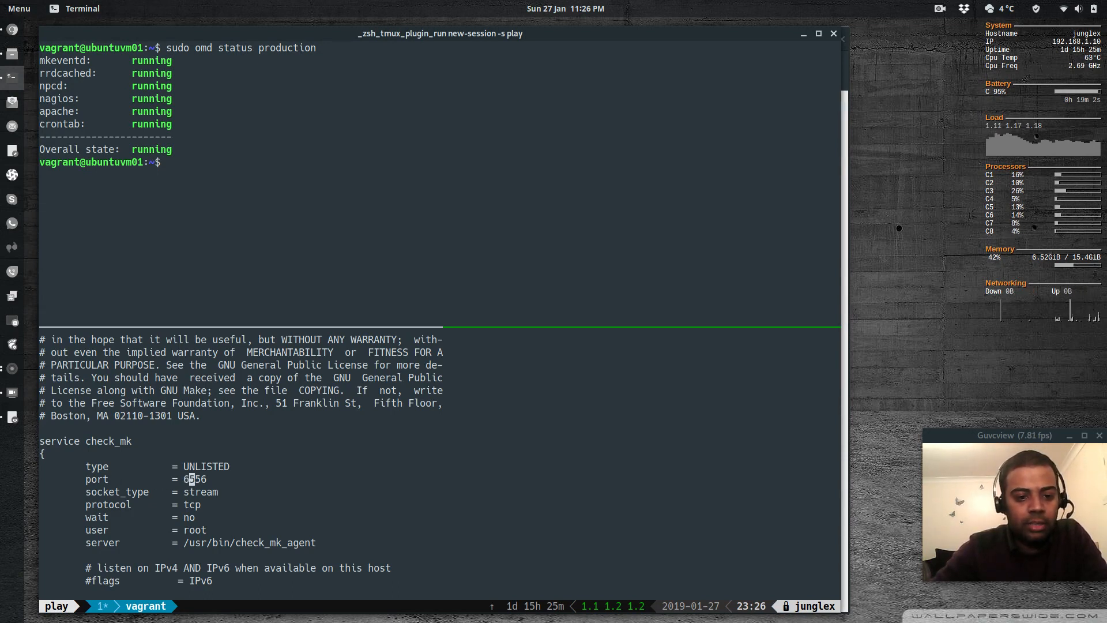
Step: Review the remaining check_mk service options through the end of the file
key("j")
key("j")
key("j")
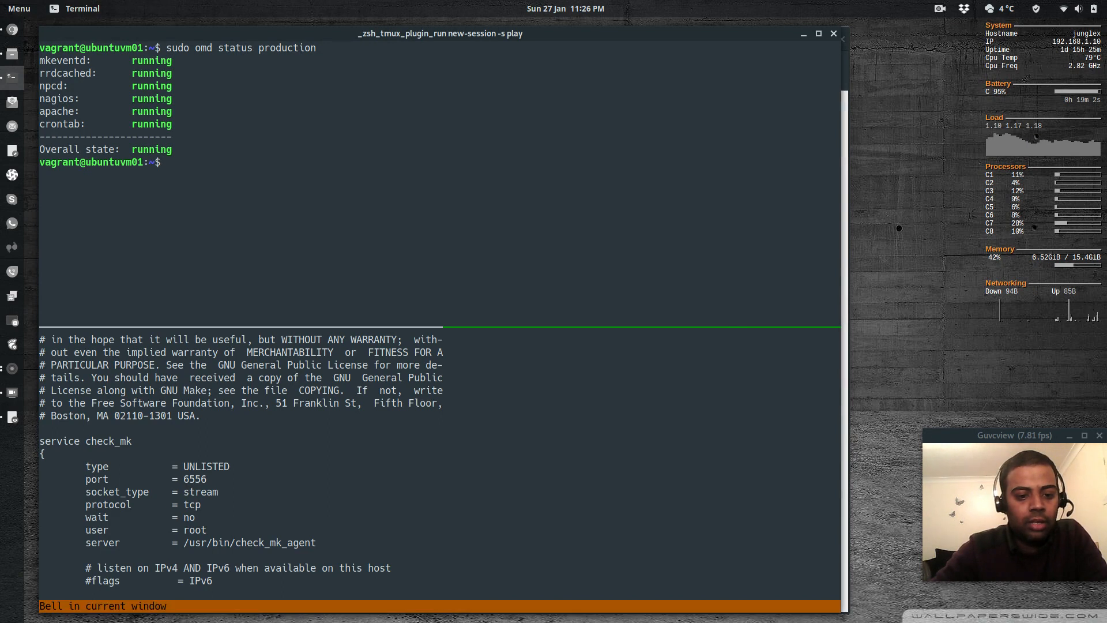
key("j")
key("j")
key("j")
key("j")
key("j")
key("j")
key("j")
key("j")
key("j")
key("j")
key("j")
key("j")
key("j")
key("j")
key("j")
key("j")
key("j")
key("j")
key("j")
key("j")
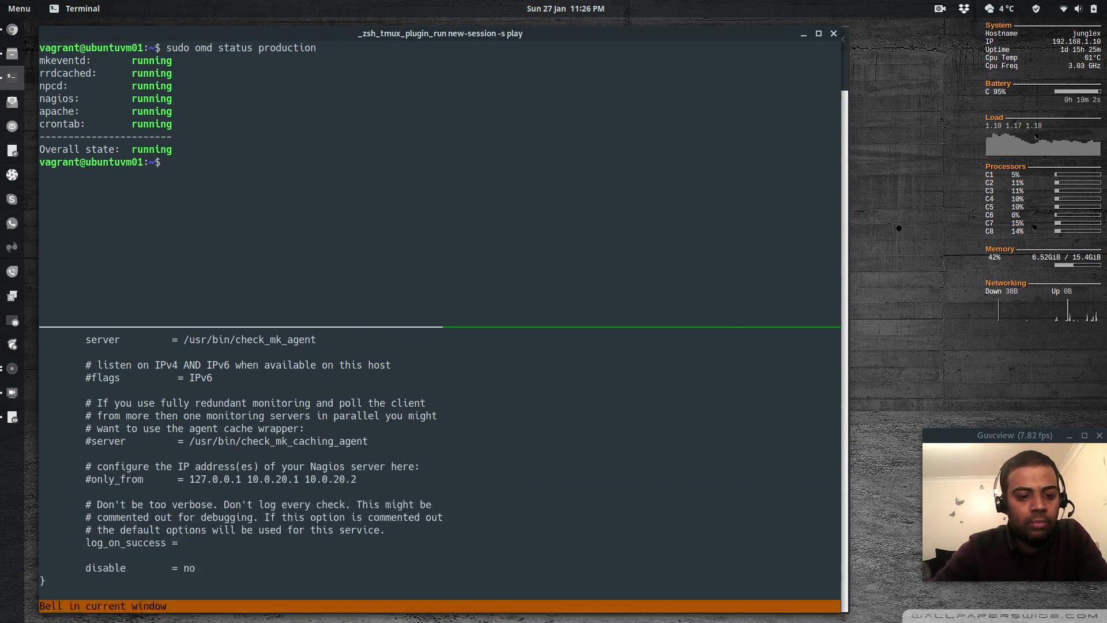
key("k")
key("k")
key("k")
key("k")
key("k")
key("k")
key("k")
key("k")
key("j")
key("shift+g")
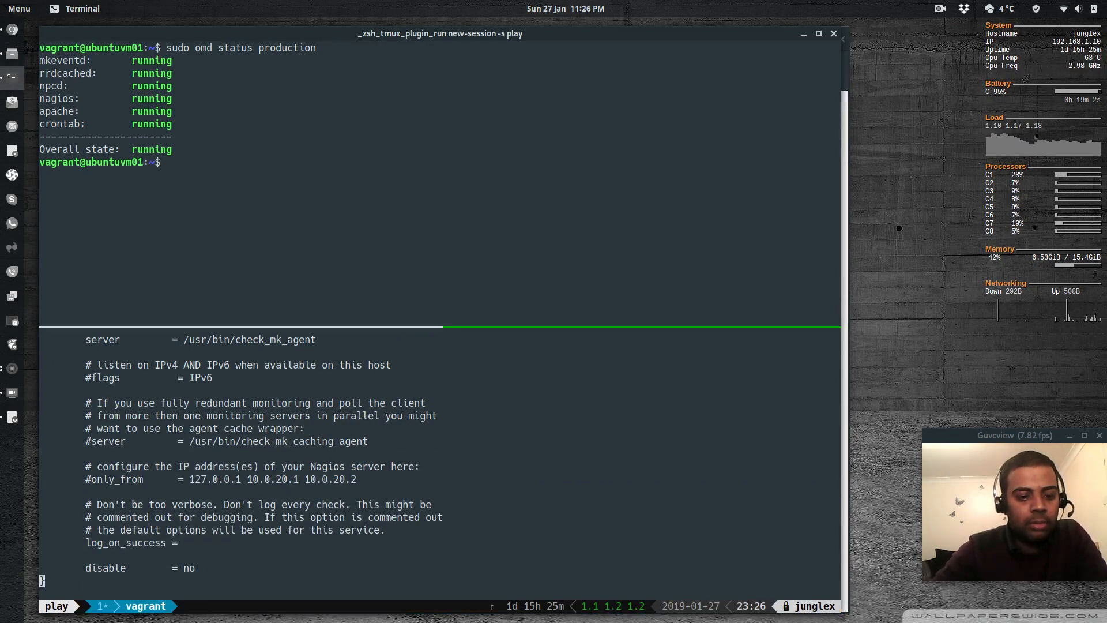
key("k")
key("dollar")
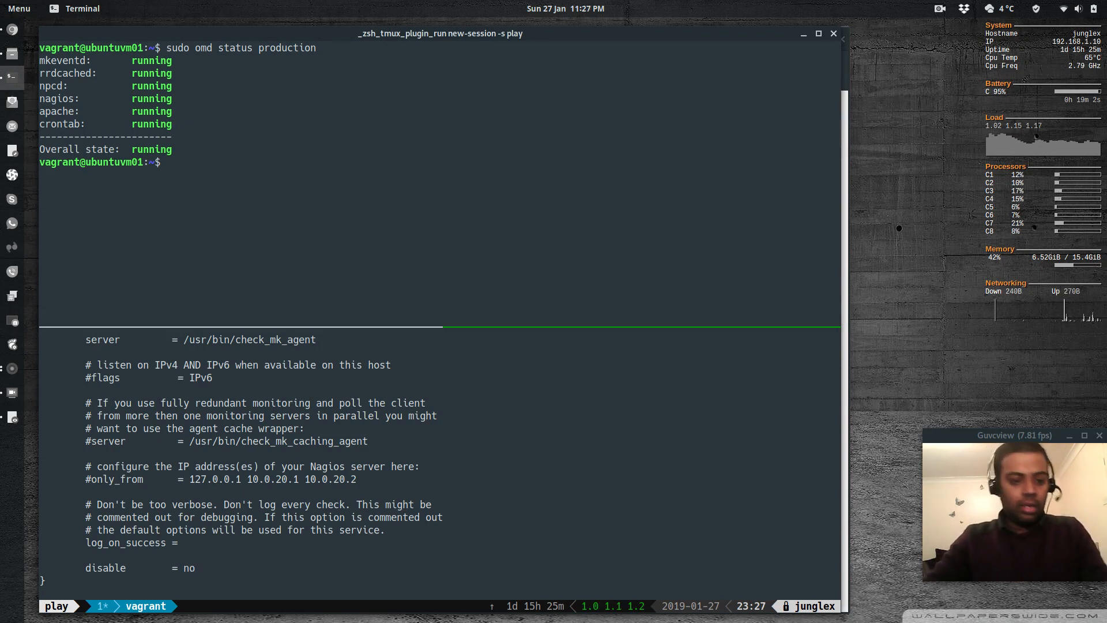
Step: Examine the commented only_from line that holds the IP addresses of the Nagios server
key("k")
key("k")
key("k")
key("k")
key("k")
key("k")
key("k")
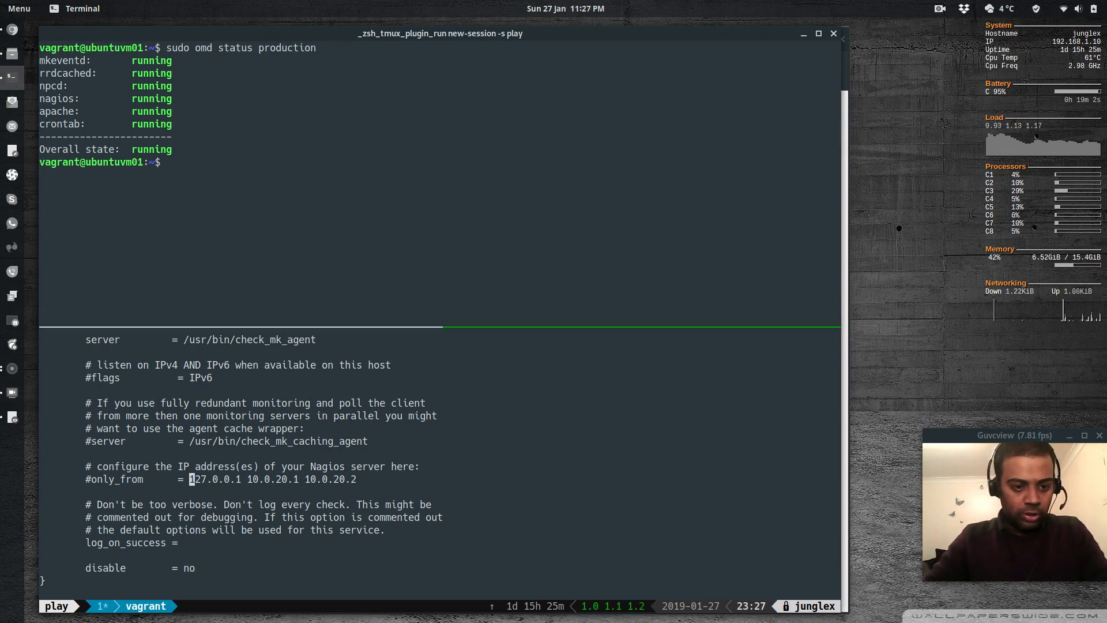
key("h")
key("h")
key("h")
key("h")
key("h")
key("h")
key("h")
key("h")
key("h")
key("h")
key("h")
key("h")
key("h")
key("h")
key("h")
key("h")
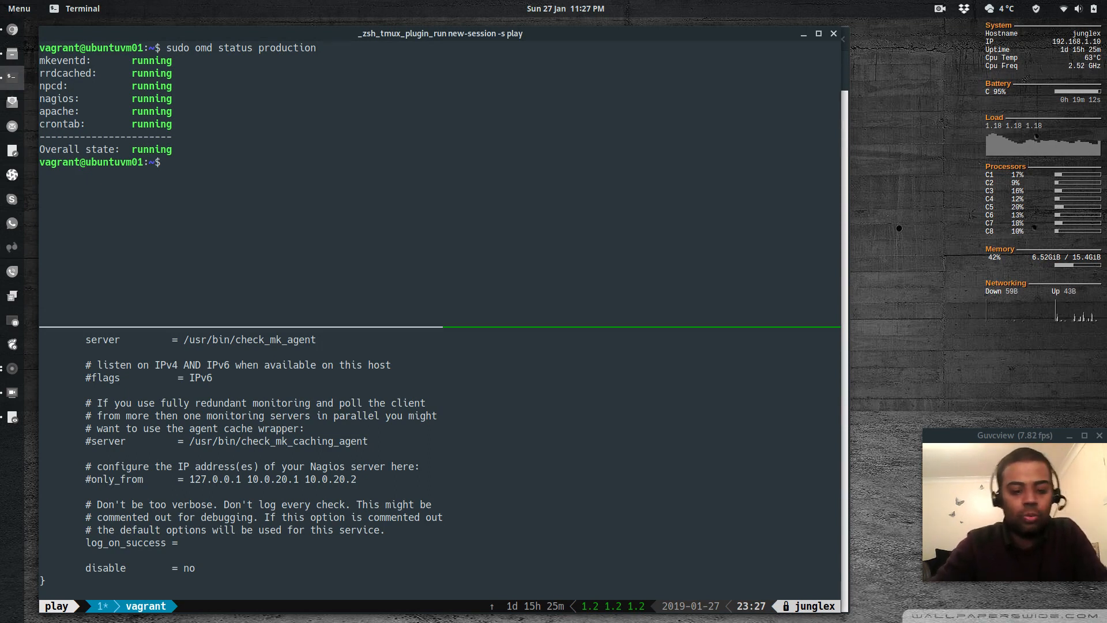
Step: Uncomment the only_from line in the check_mk service file and clear its existing IP addresses
key("x")
key("A")
key("BackSpace")
key("BackSpace")
key("BackSpace")
key("BackSpace")
key("BackSpace")
key("BackSpace")
key("BackSpace")
key("BackSpace")
key("BackSpace")
key("BackSpace")
key("BackSpace")
key("BackSpace")
key("BackSpace")
key("BackSpace")
key("BackSpace")
key("BackSpace")
key("BackSpace")
key("BackSpace")
key("BackSpace")
key("BackSpace")
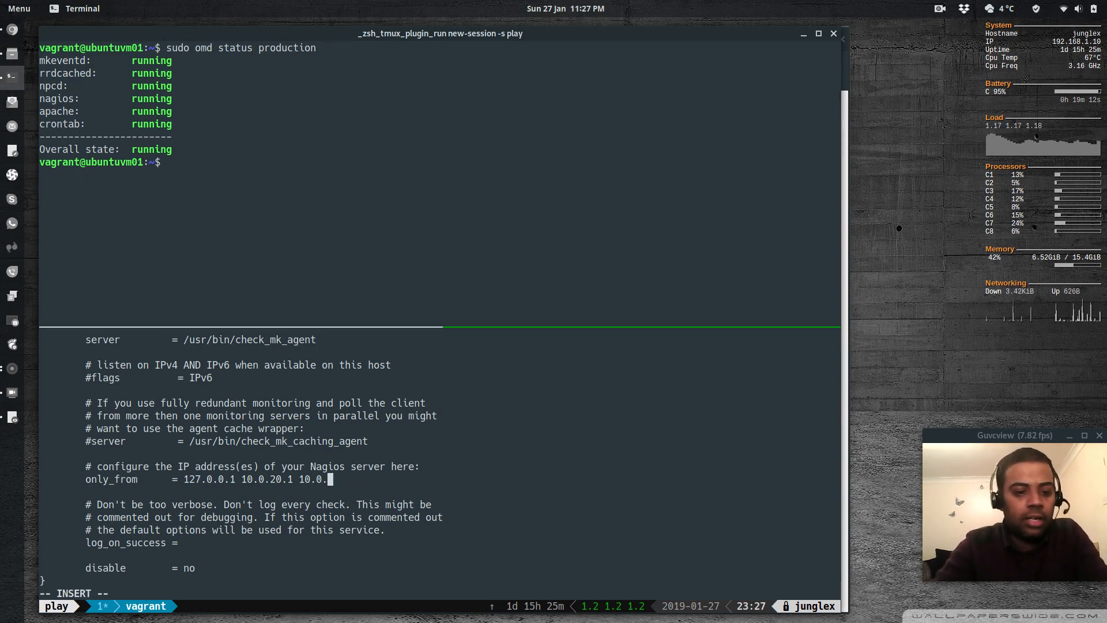
key("BackSpace")
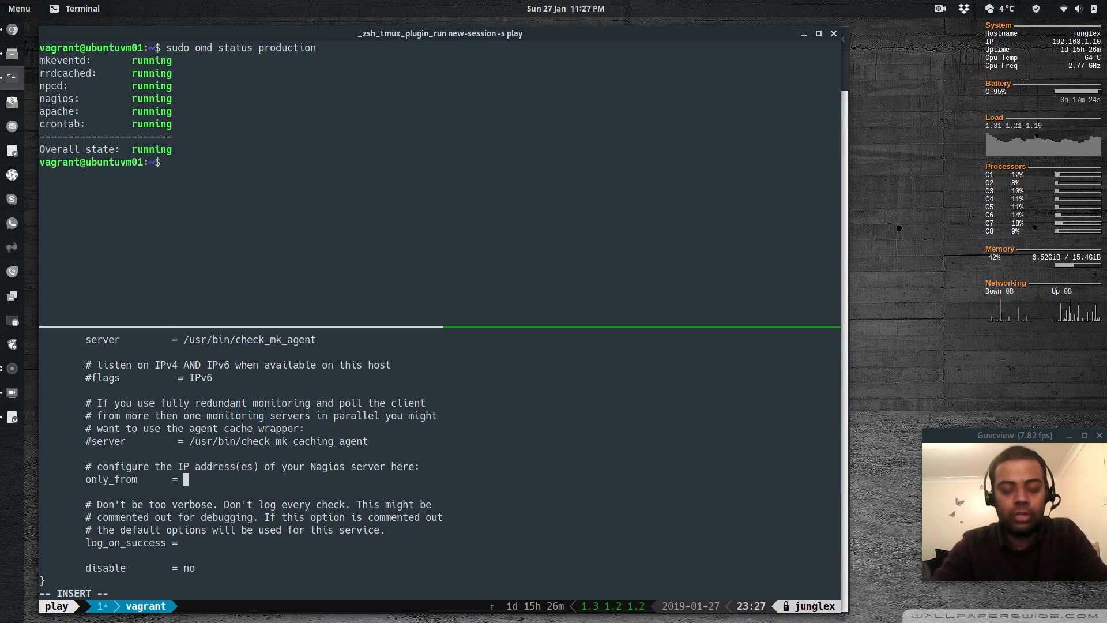
Step: In the ubuntuvm01 pane, list the network interfaces with ip a s and copy the enp0s8 address 172.42.42.211
key("ctrl+b")
key("Up")
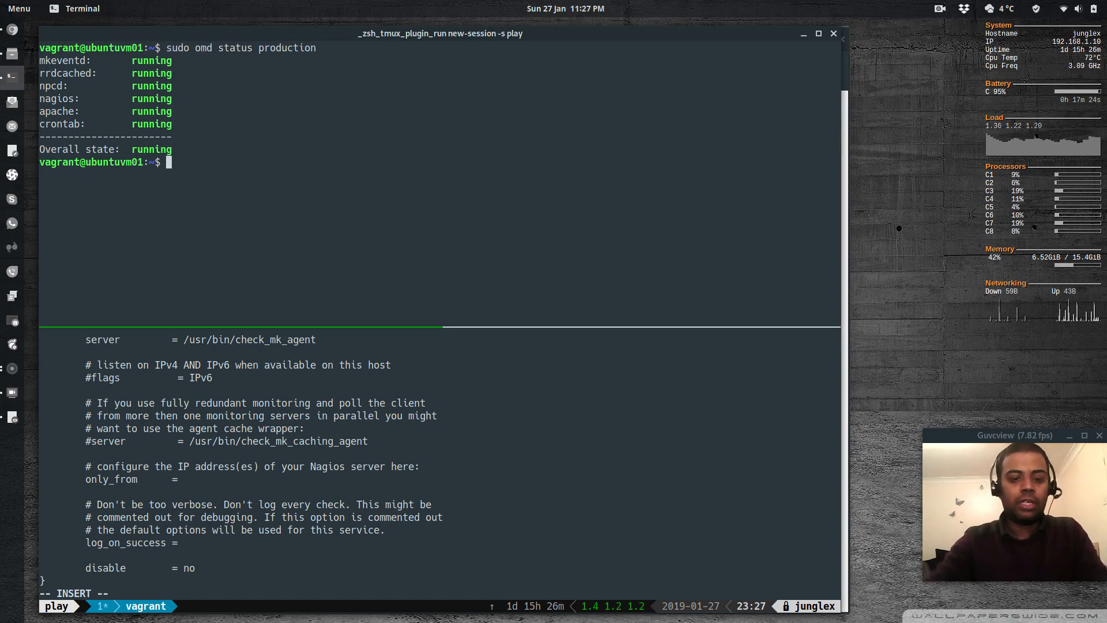
type("ip a s")
key("Return")
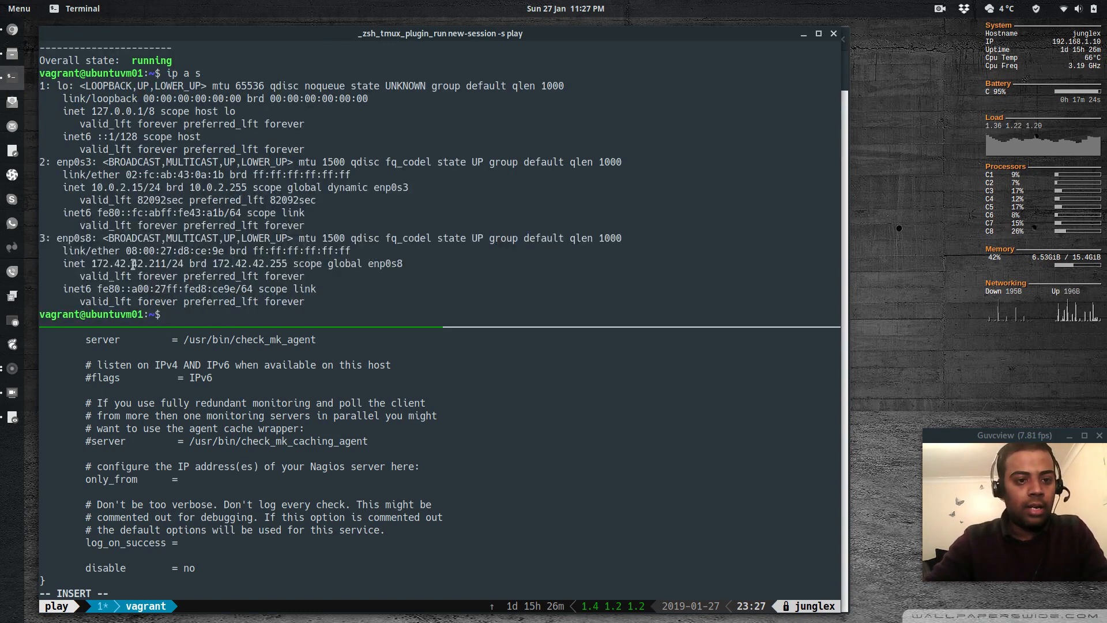
left_click_drag(90, 263, 151, 253)
double_click(164, 261)
key("ctrl+c")
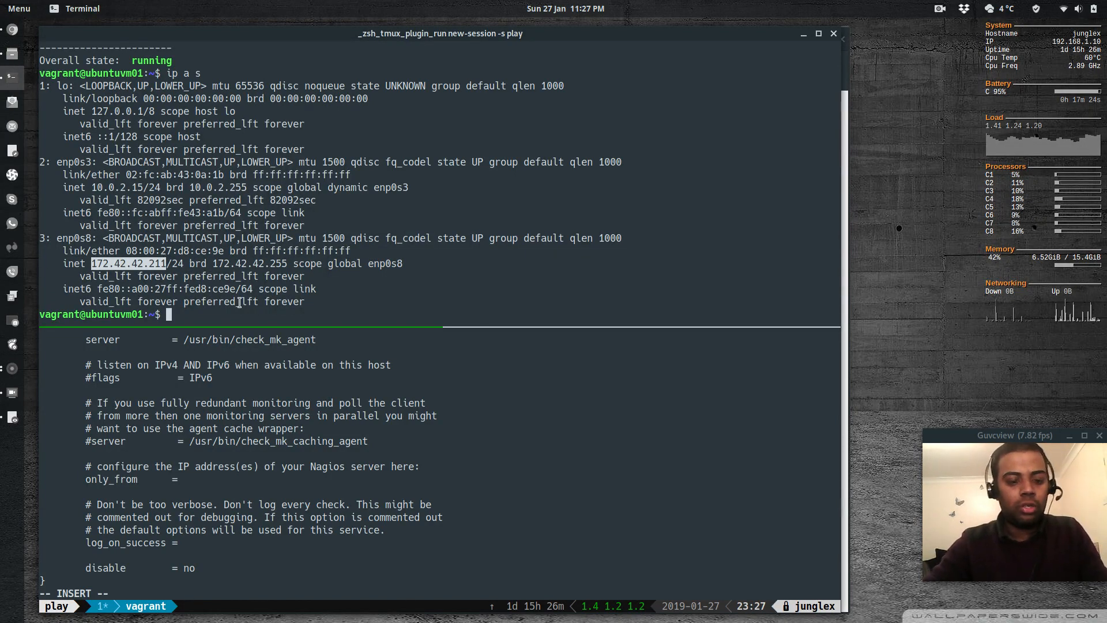
Step: Set only_from to 172.42.42.211 in the centosvm02 pane, then save the service file and quit vi
key("ctrl+b")
key("Down")
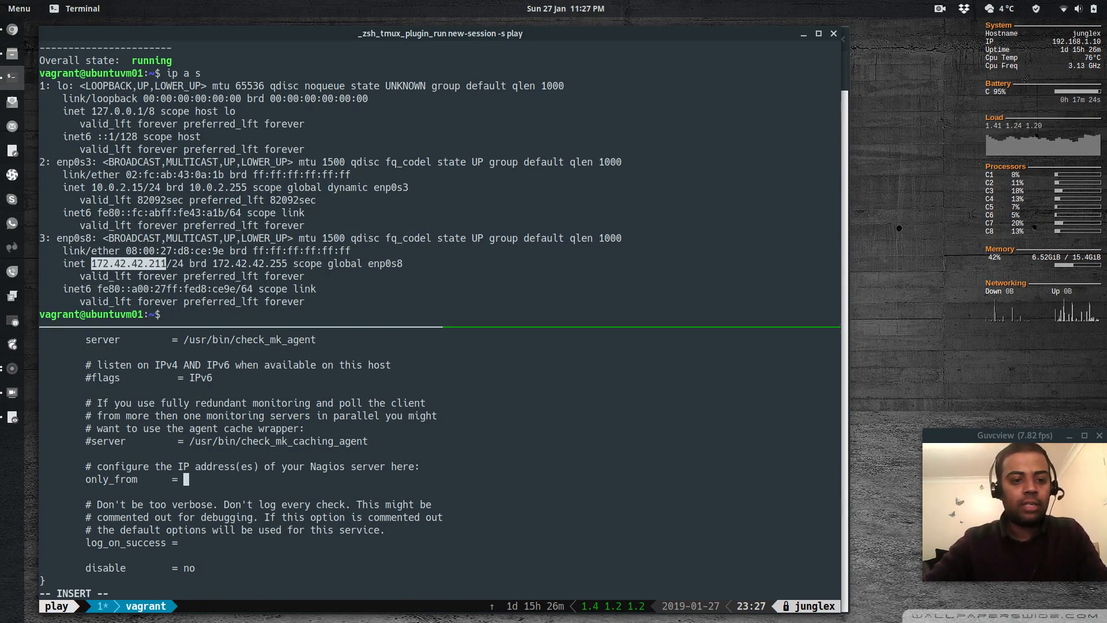
key("ctrl+shift+v")
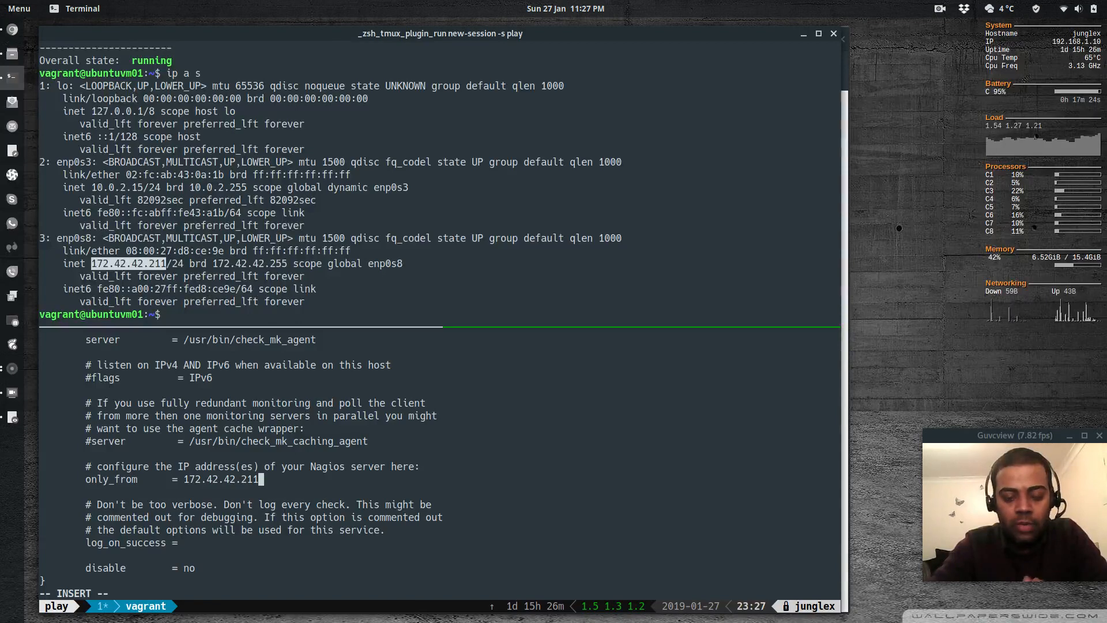
key("Escape")
type(":wq")
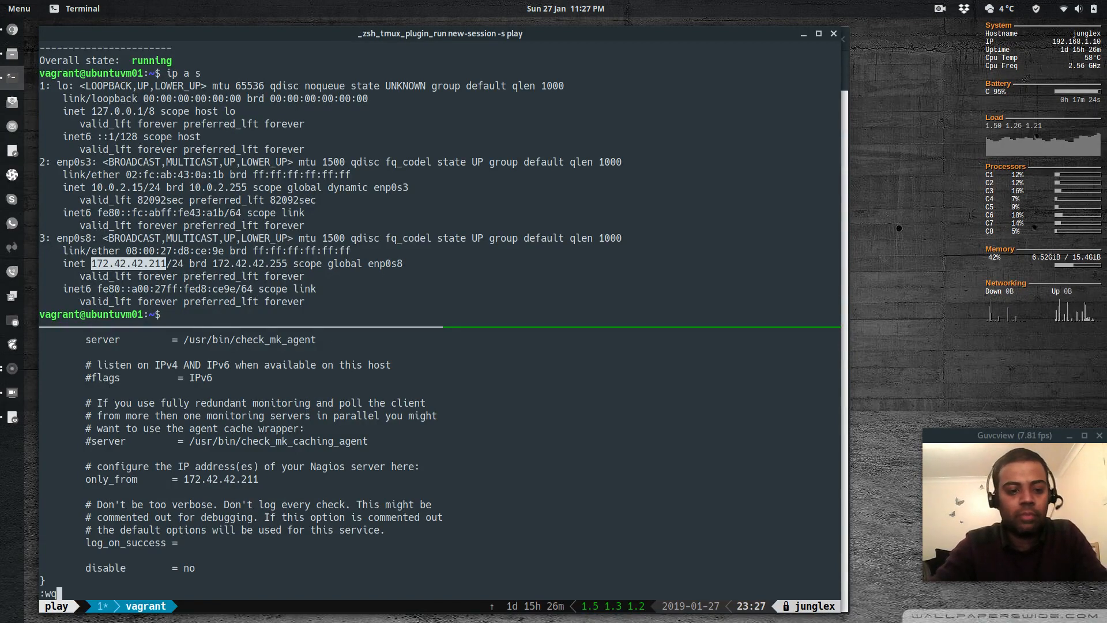
key("Return")
Step: Clear the centosvm02 terminal and restart the xinetd service with sudo systemctl restart xinetd
type("clear")
key("Return")
type("sudo ")
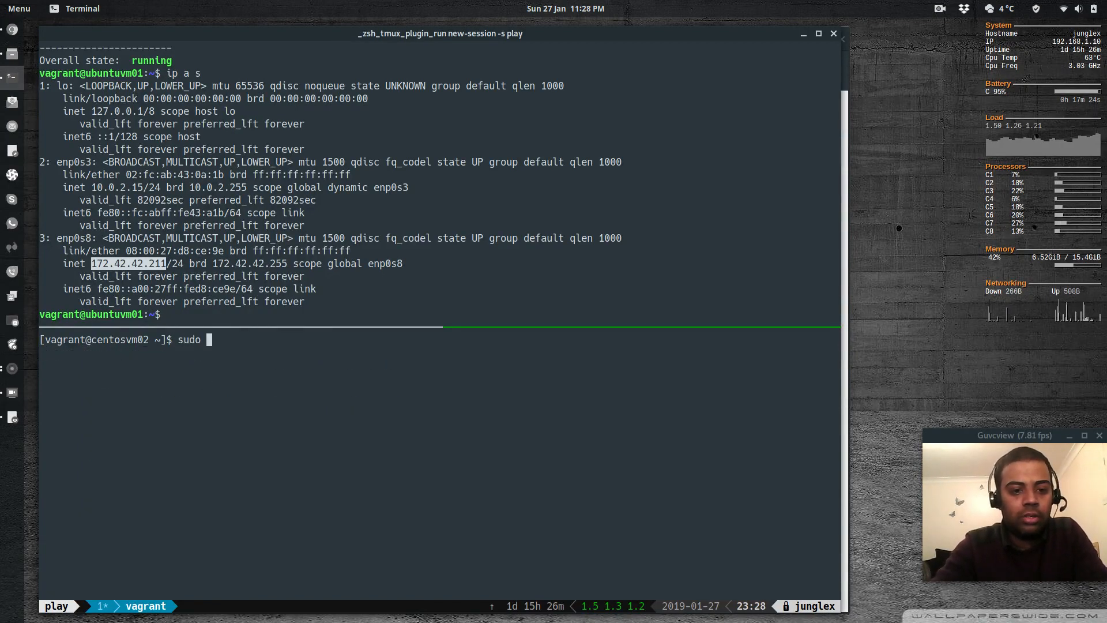
type("systemctl restart ")
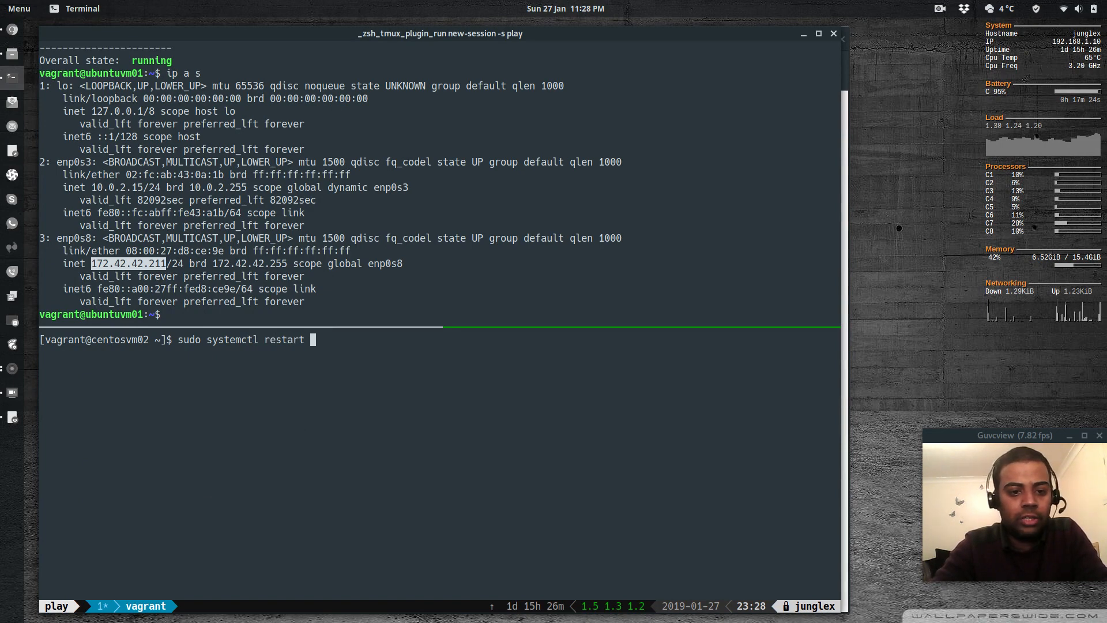
type("xinetd")
key("Return")
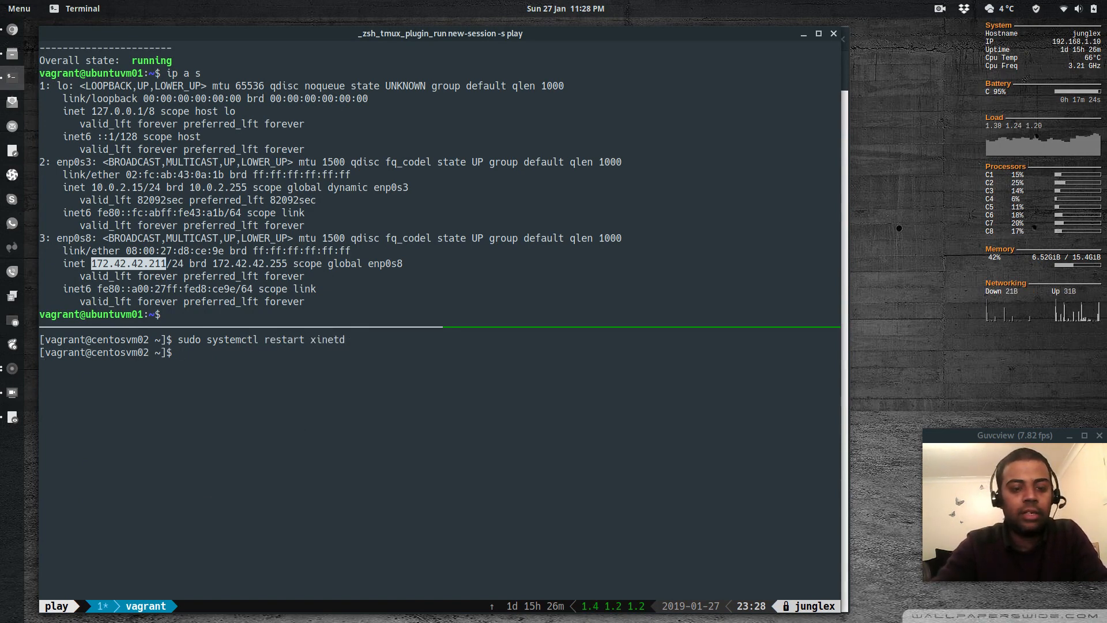
Step: Clear the terminal, list the listening TCP ports with sudo netstat -nltp, and check for the agent port 6556
type("cler")
key("Return")
type("clear")
key("Return")
type("sudo ")
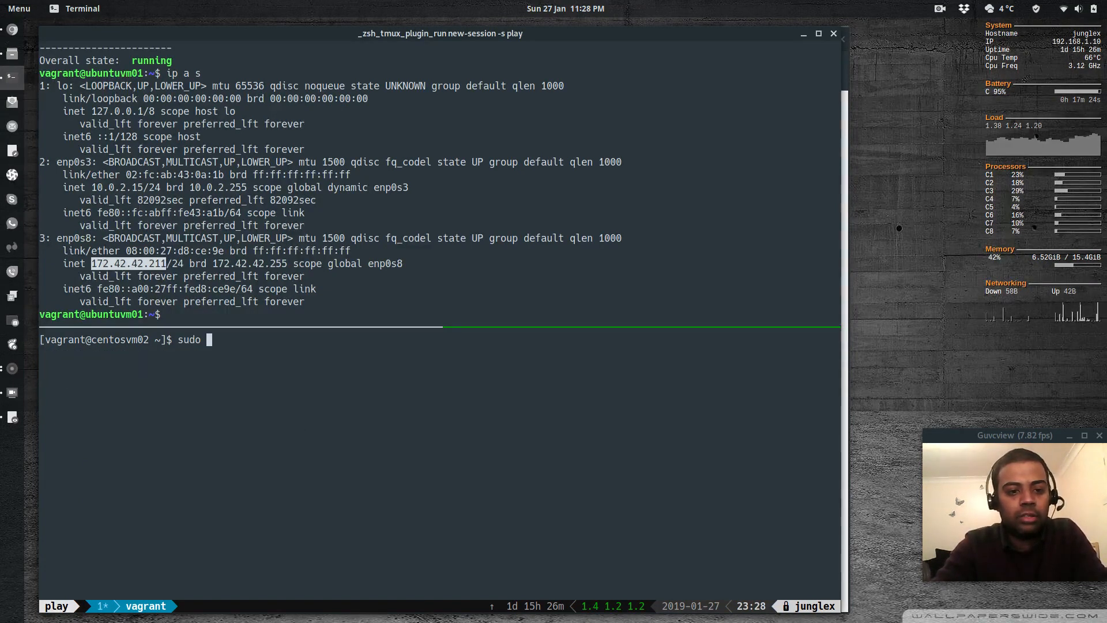
type("netstat -nltp")
key("Return")
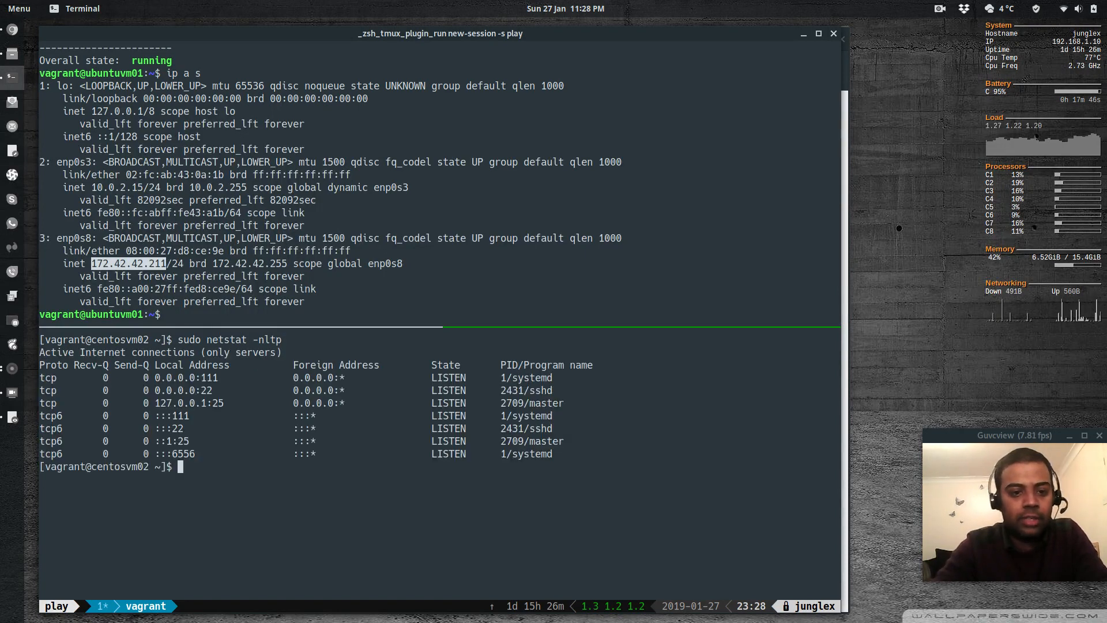
left_click_drag(172, 453, 195, 454)
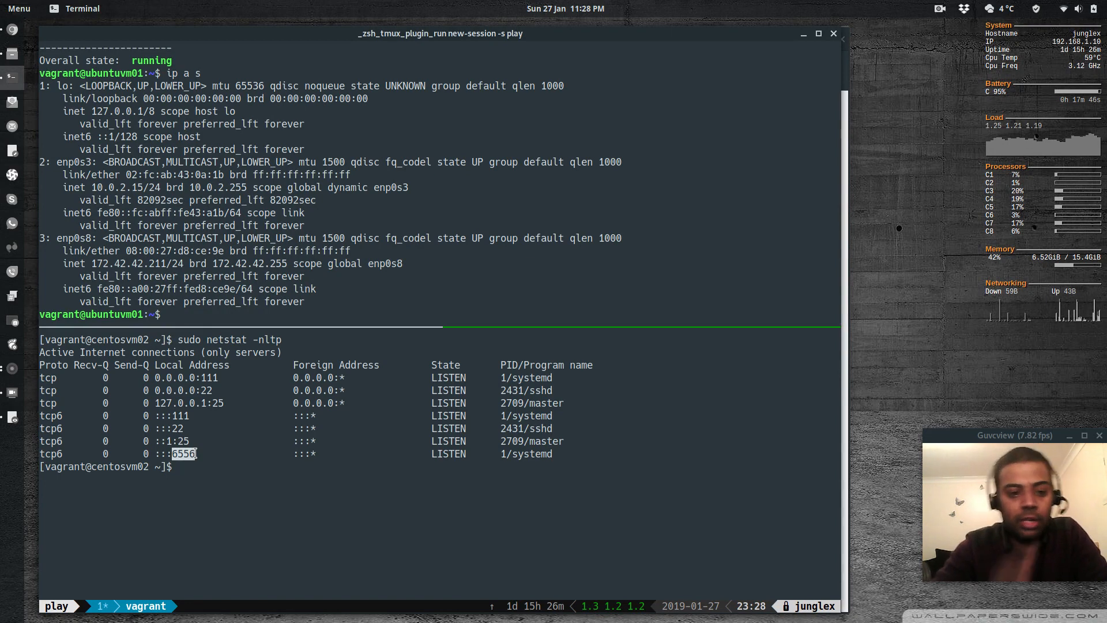
Step: Check the firewall service on centosvm02 with sudo systemctl status firewalld
type("sudo ")
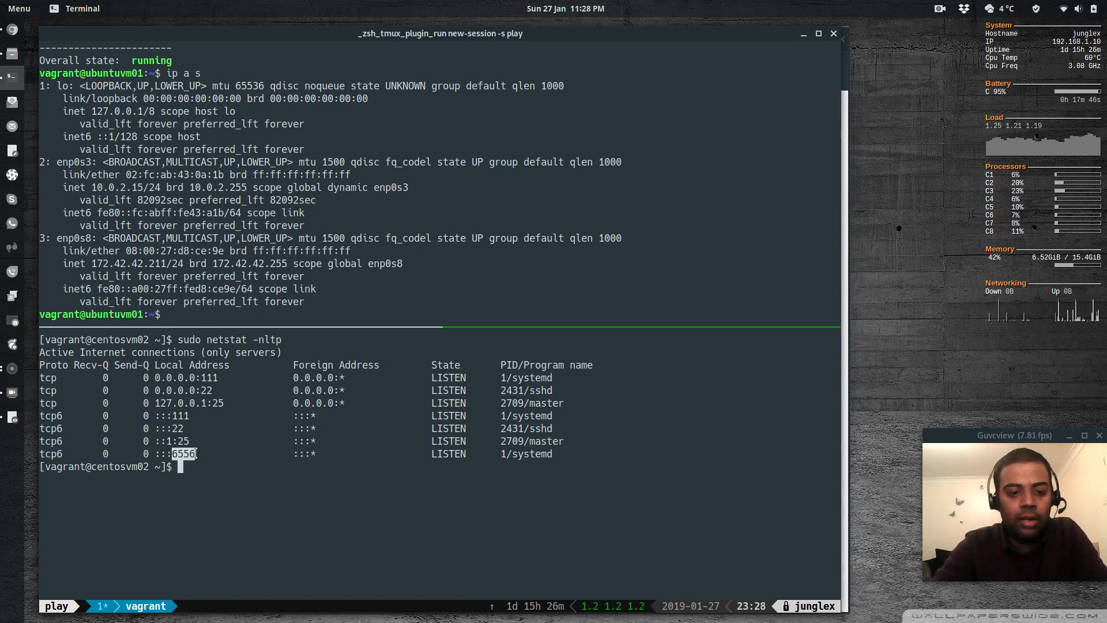
type("s")
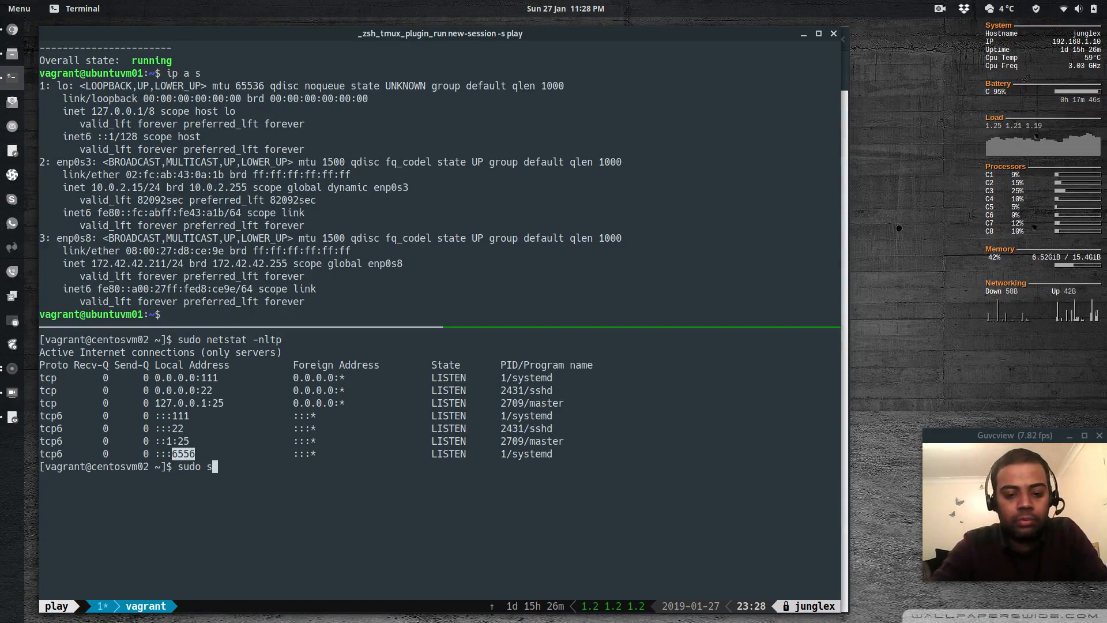
type("ystemctl status firewalld")
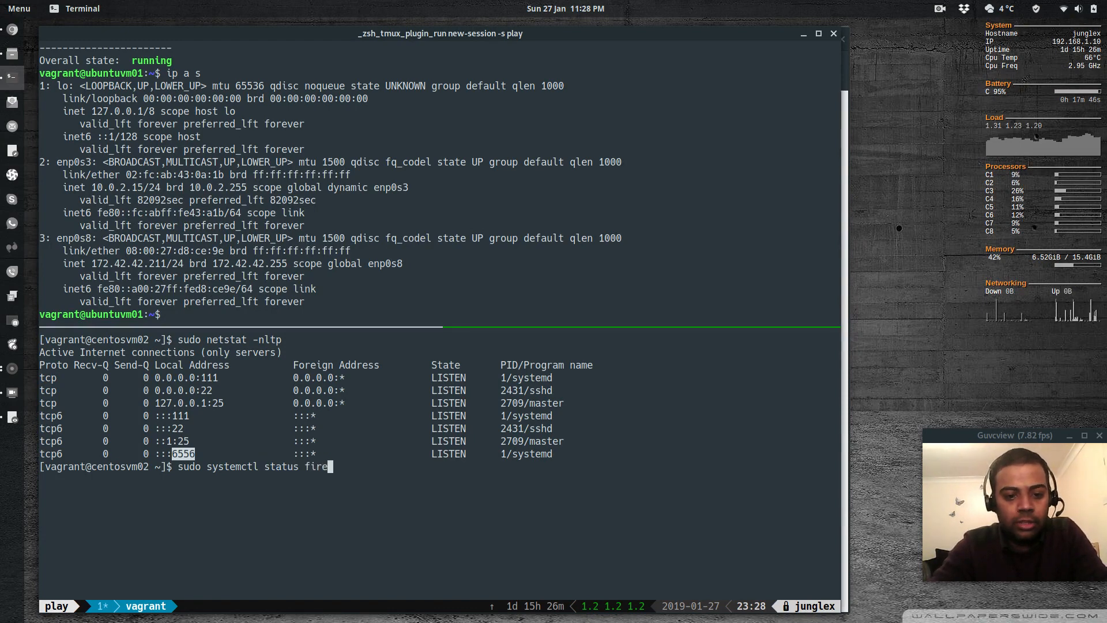
key("Return")
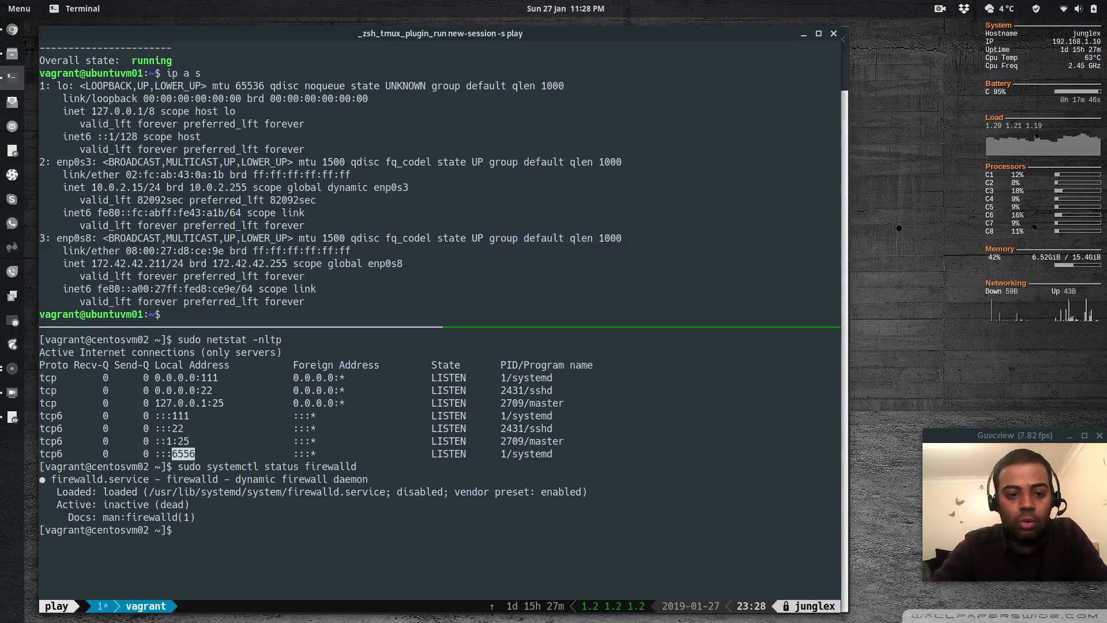
Step: Draft sudo firewall-cmd --permanent --add-port 6556/tcp && sudo firewall-cmd --reload, discard it without running it, and clear the terminal
type("sudo firewall")
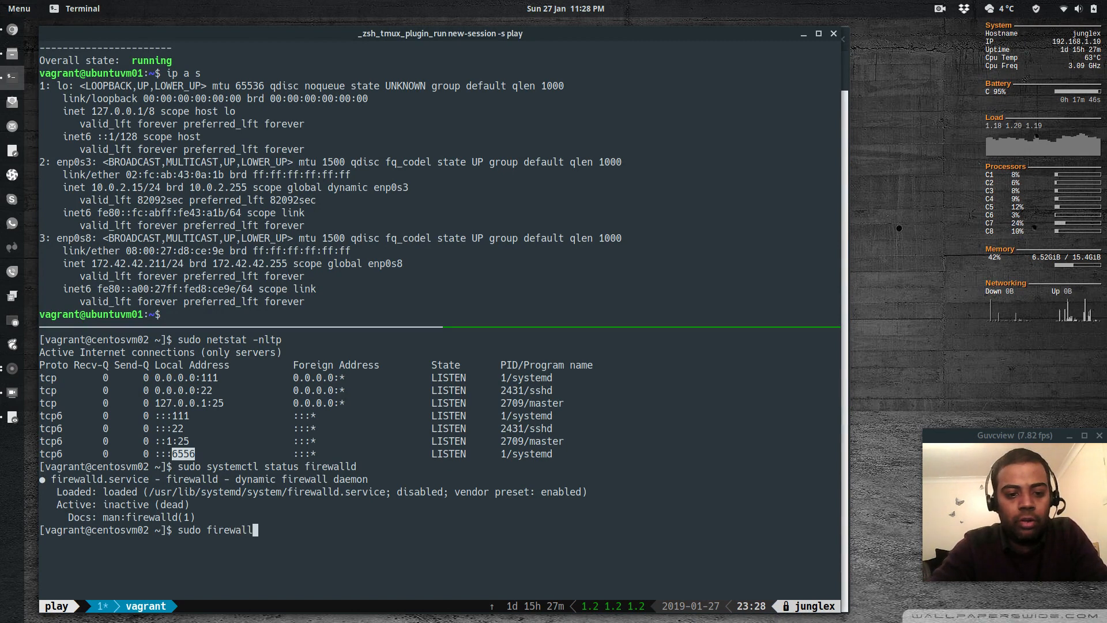
type("-cmd --perma")
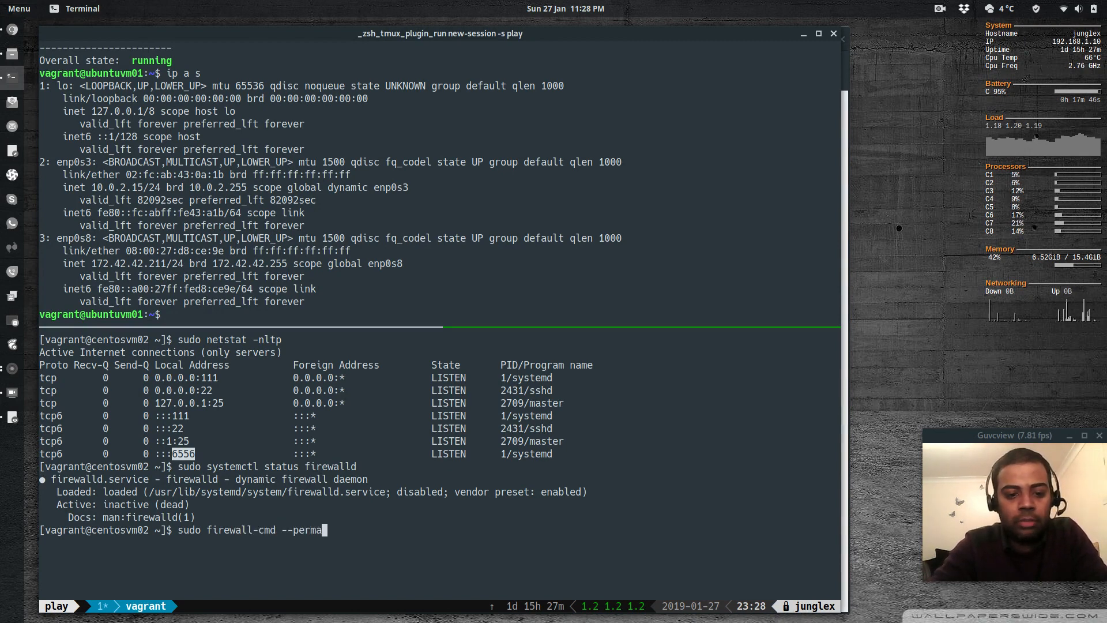
type("nent --add")
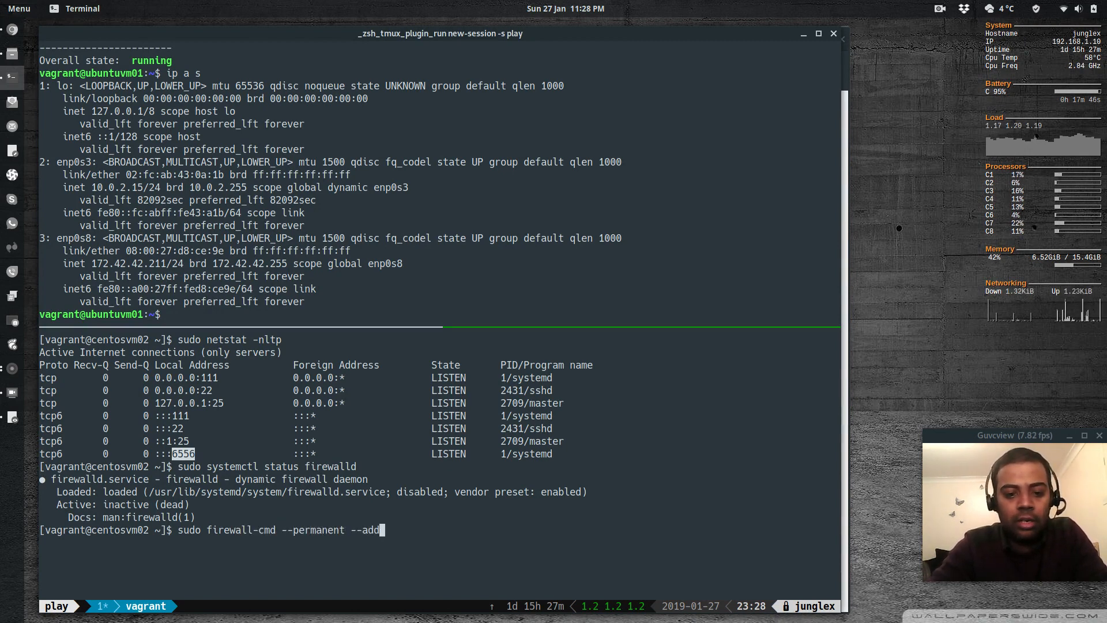
type("-port")
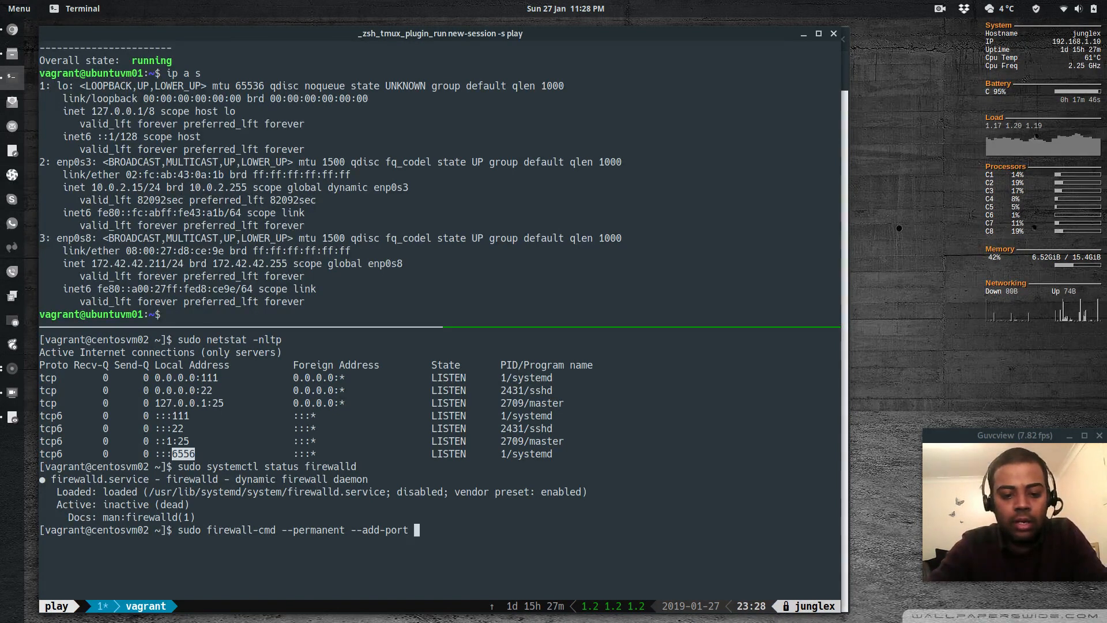
type("6556/tcp")
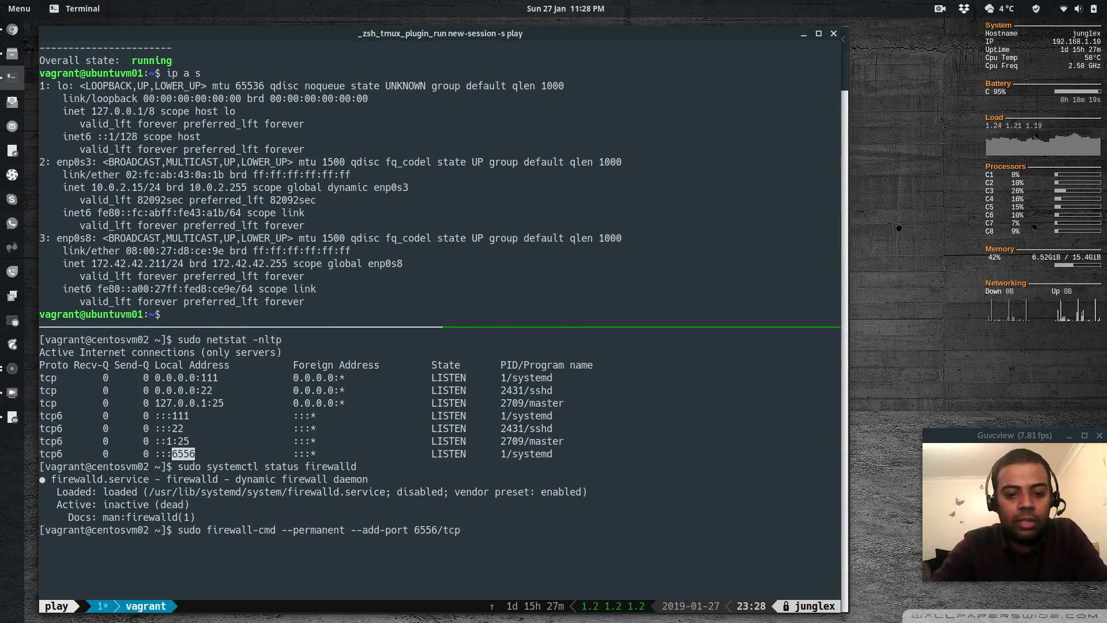
type(" && sudo ")
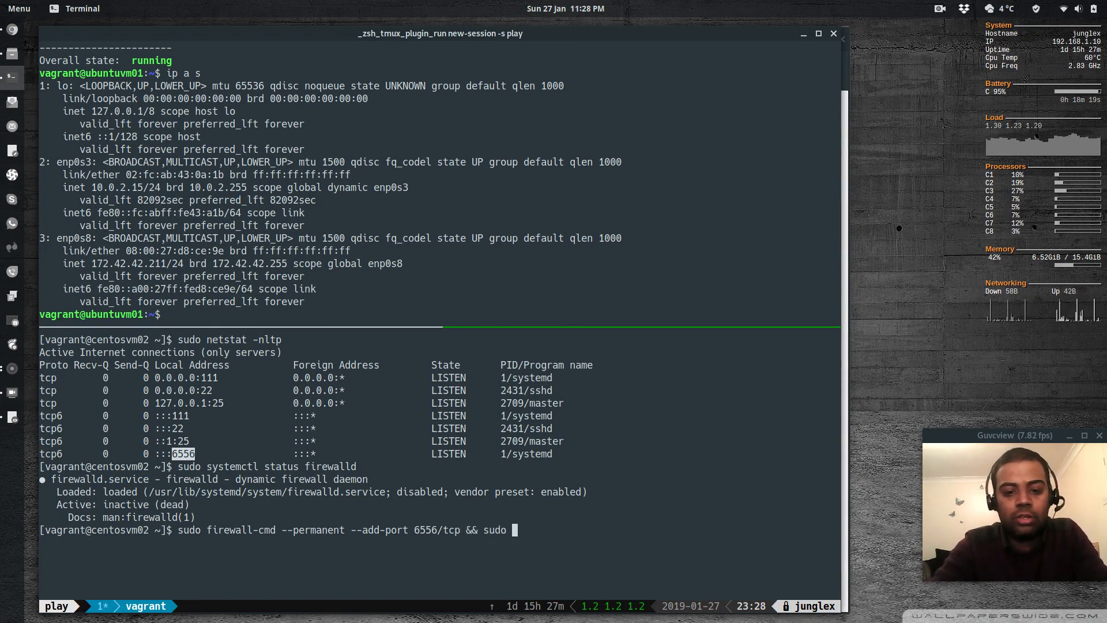
type("firewall-cmd ")
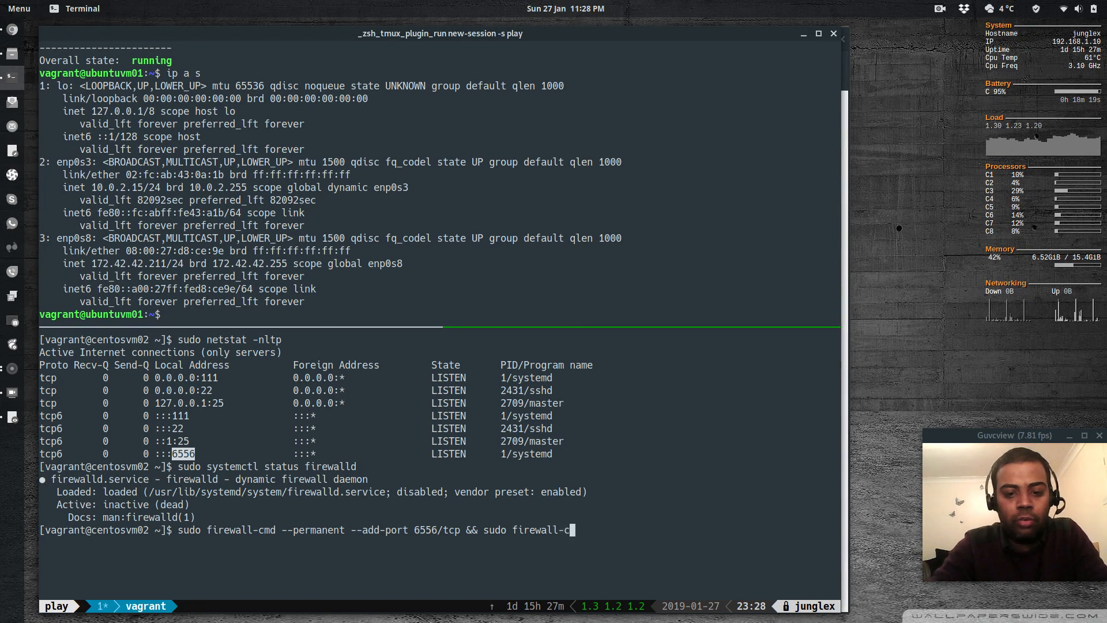
type("--reload")
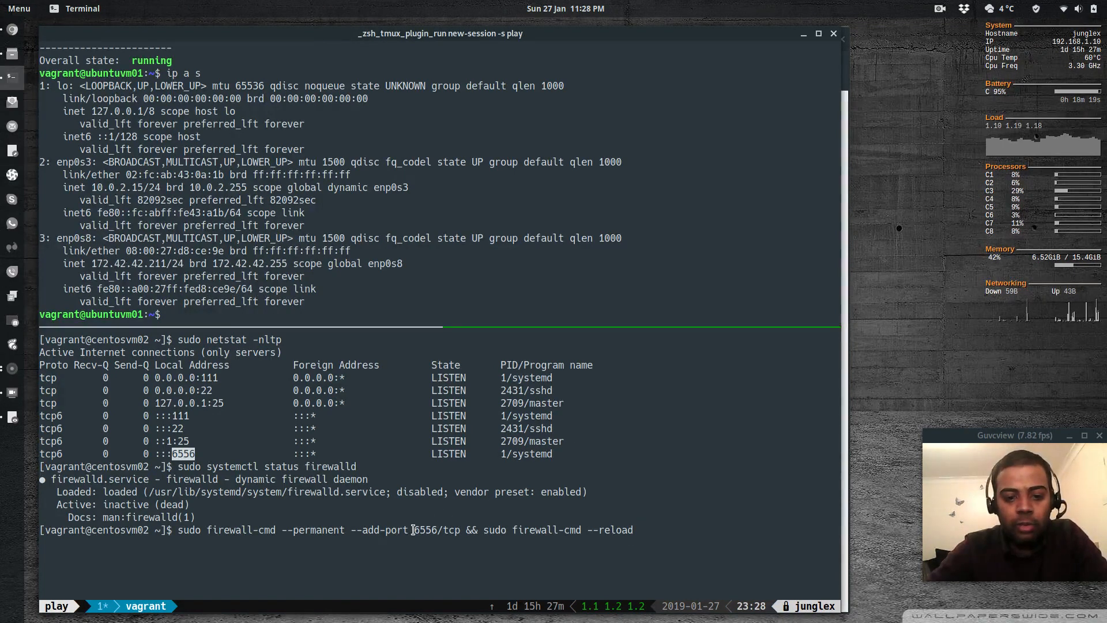
left_click_drag(412, 528, 439, 526)
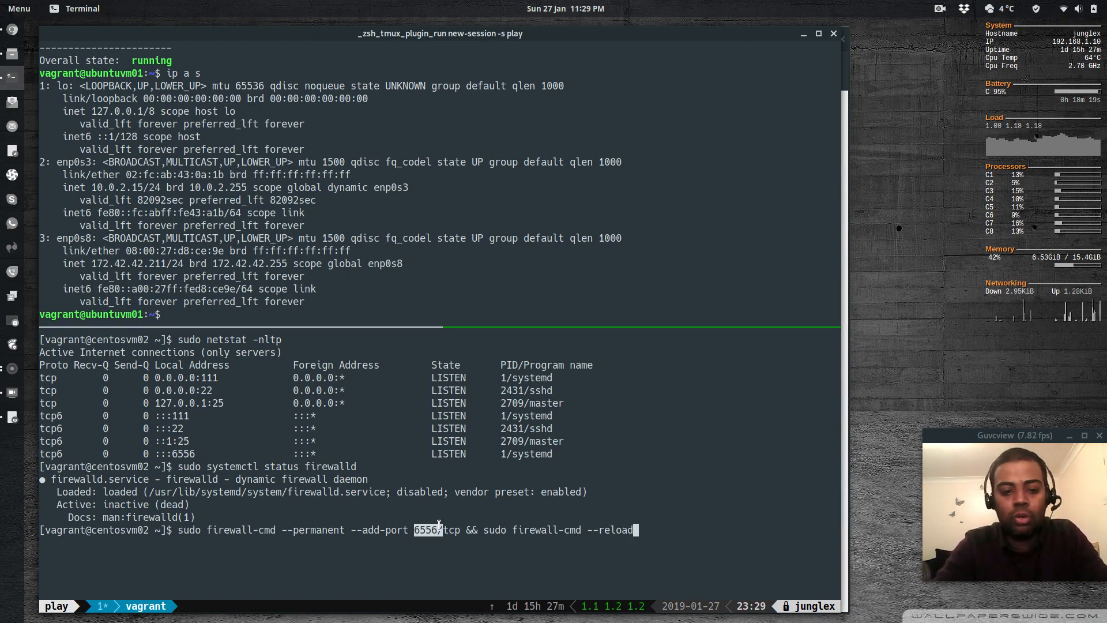
key("ctrl+u")
type("clear")
key("Return")
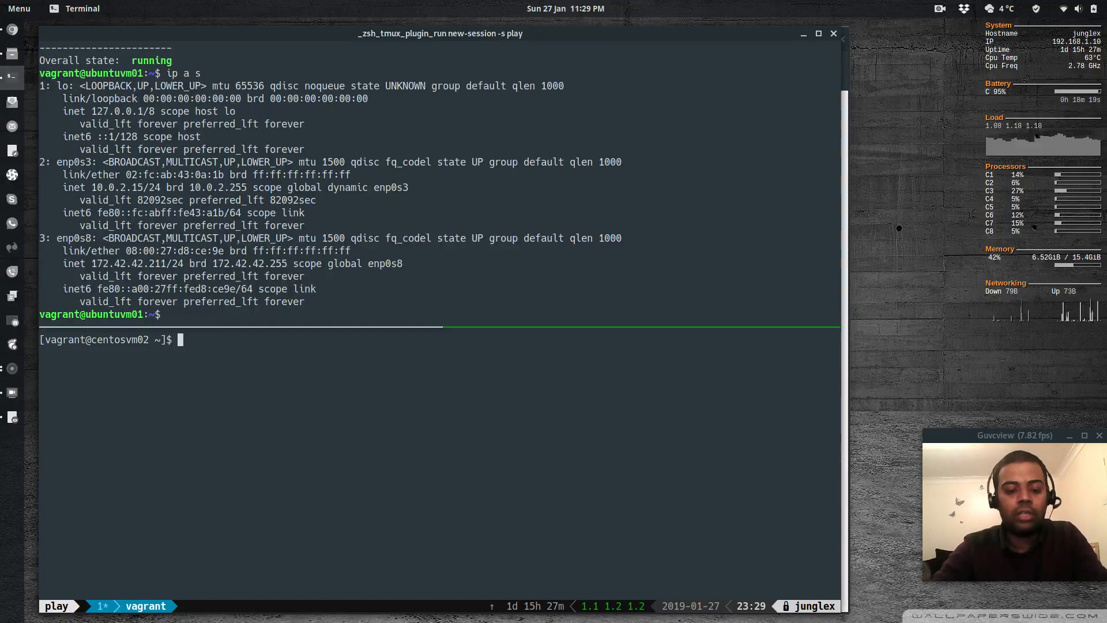
key("alt+Tab")
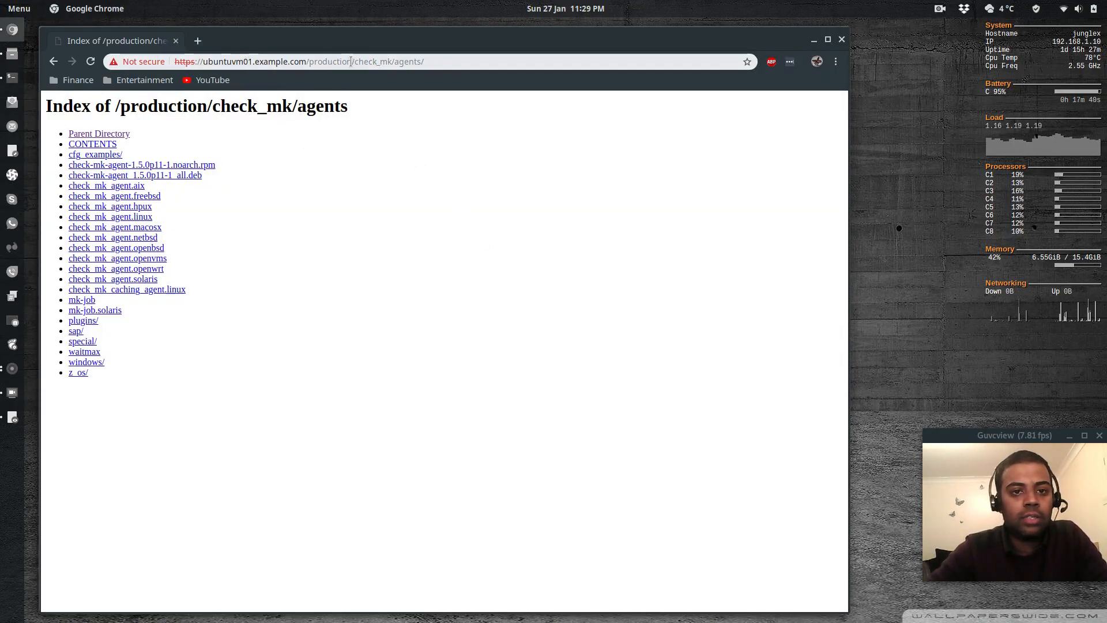
left_click_drag(354, 62, 459, 57)
key("BackSpace")
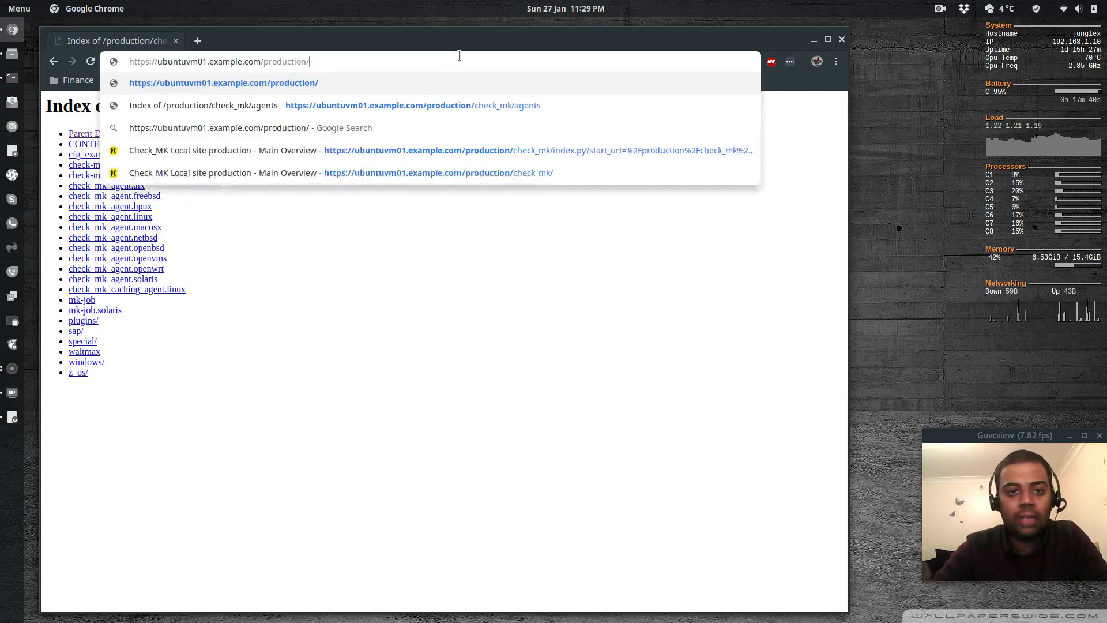
key("Return")
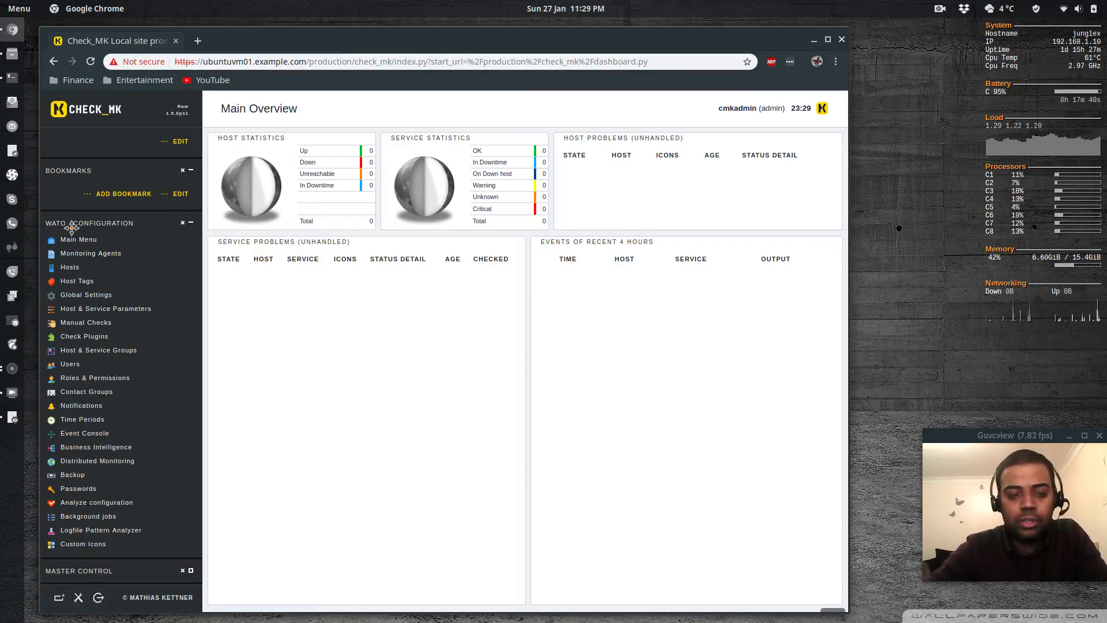
Step: Create a new host in the WATO main directory and enter centosvm02 as its hostname
left_click(69, 268)
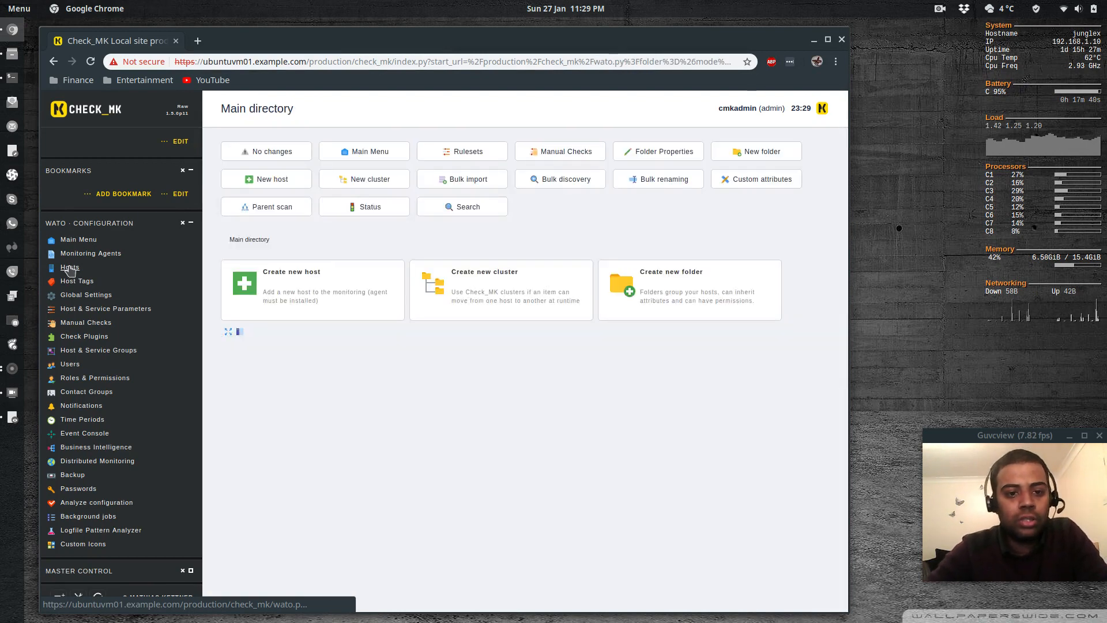
left_click(294, 275)
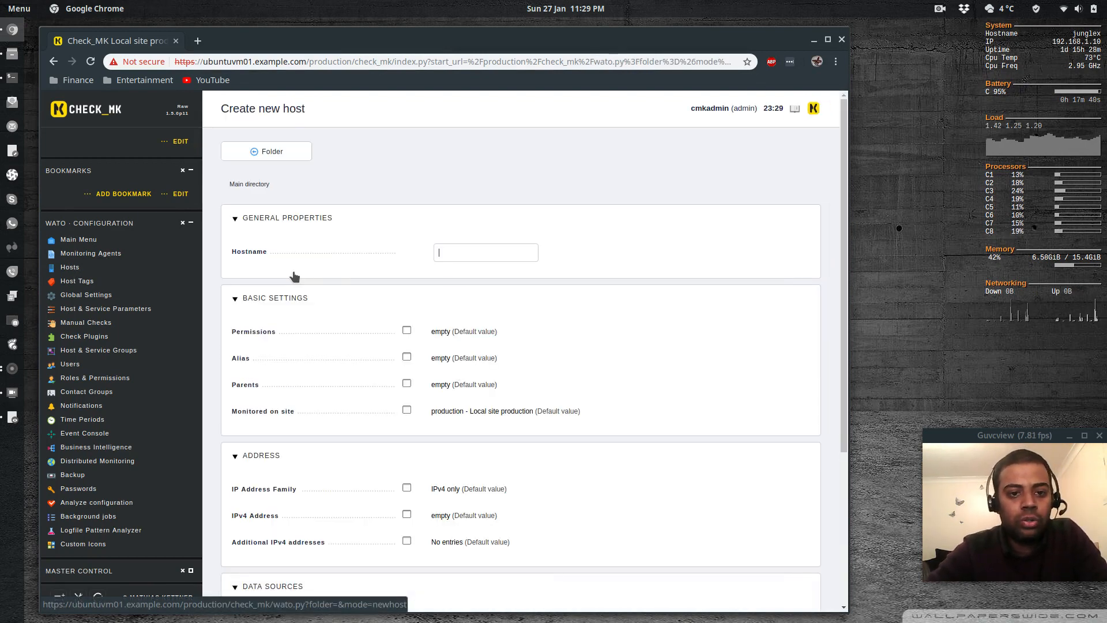
left_click(456, 254)
type("cnetos")
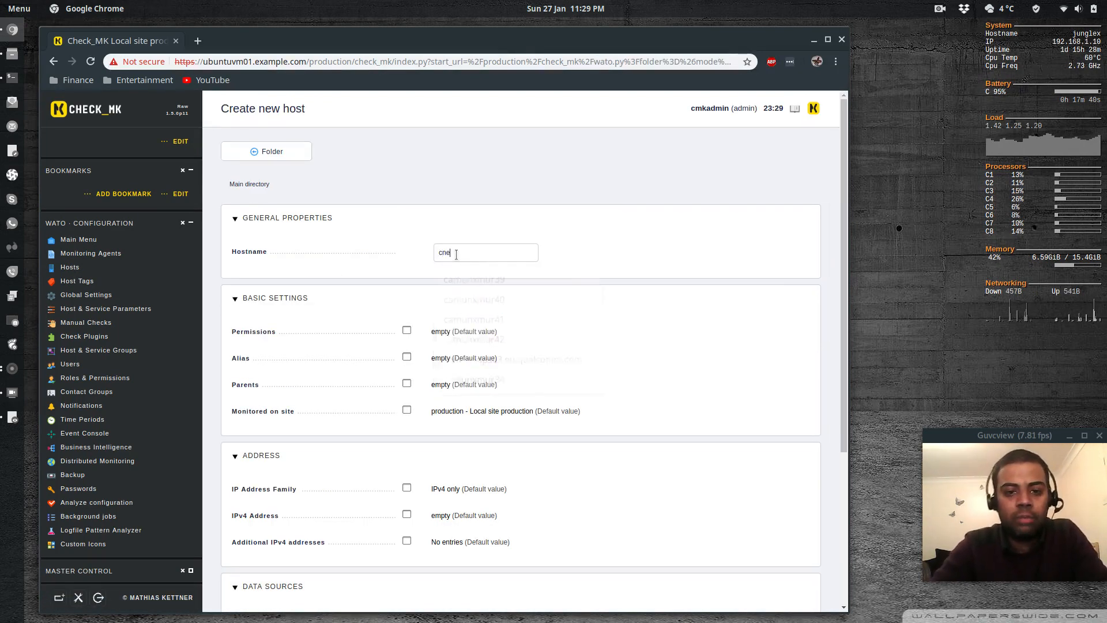
key("BackSpace")
key("BackSpace")
key("BackSpace")
key("BackSpace")
key("BackSpace")
type("ento")
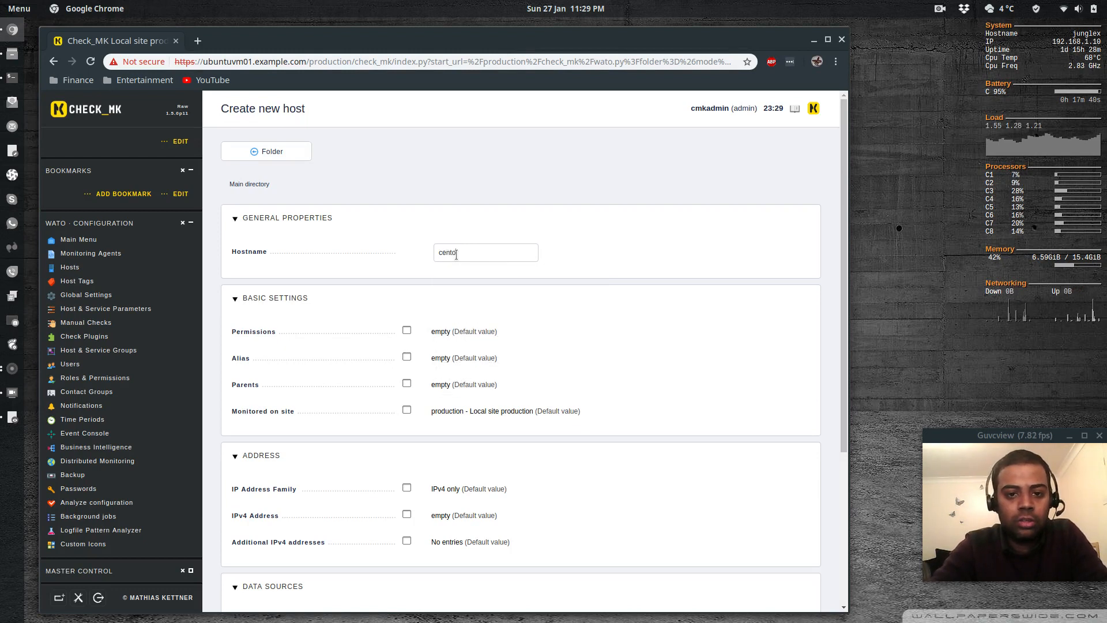
type("svm02")
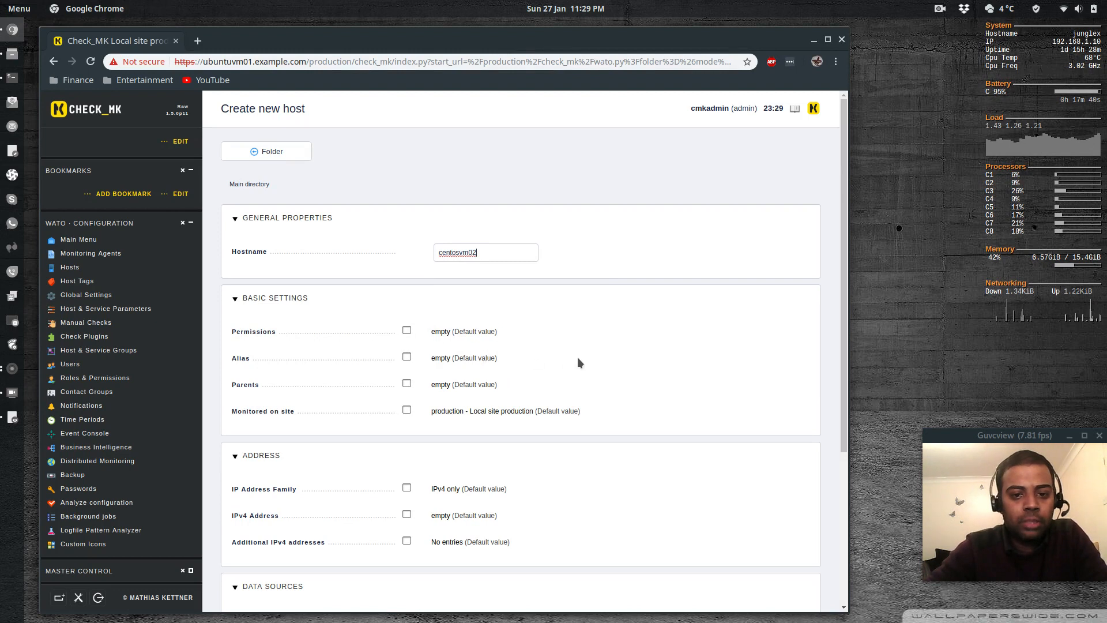
scroll(578, 292, "down", 5)
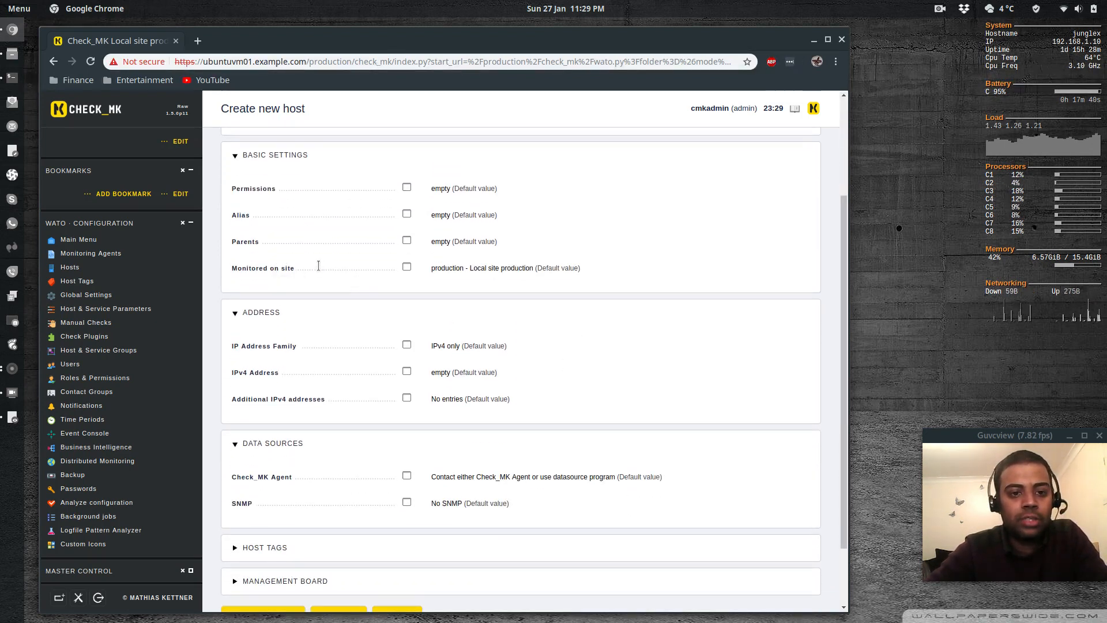
left_click(407, 267)
left_click(517, 268)
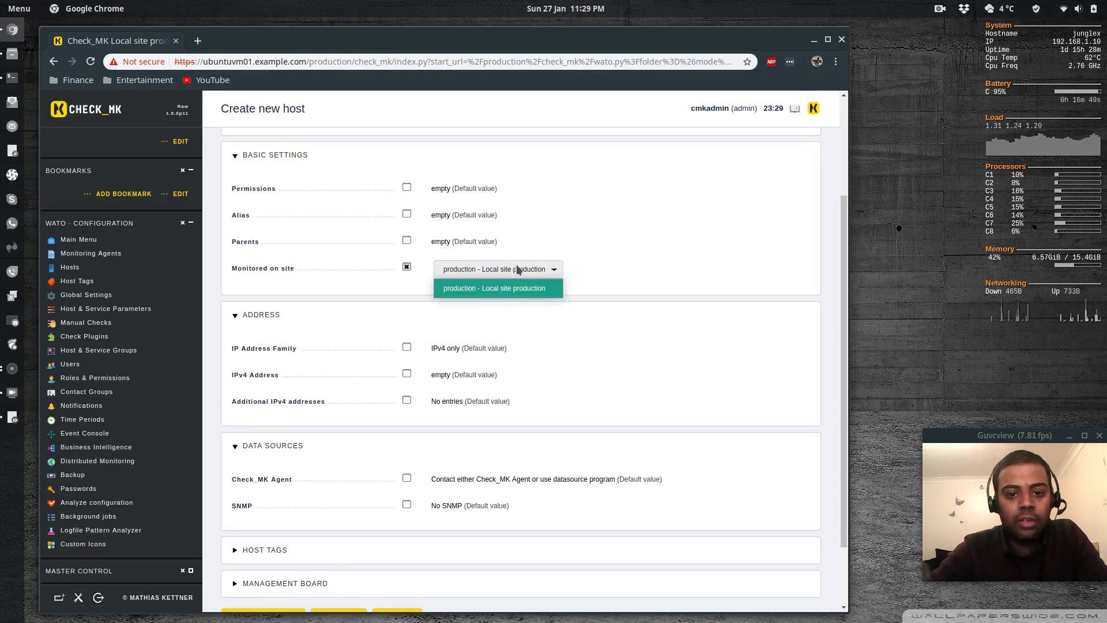
left_click(615, 265)
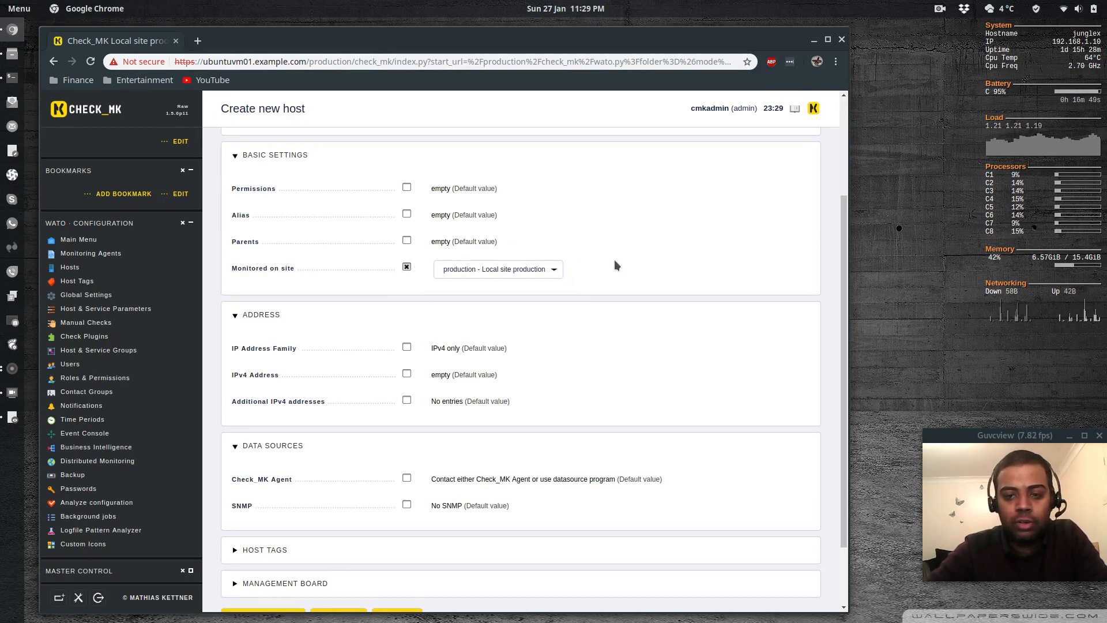
left_click(406, 267)
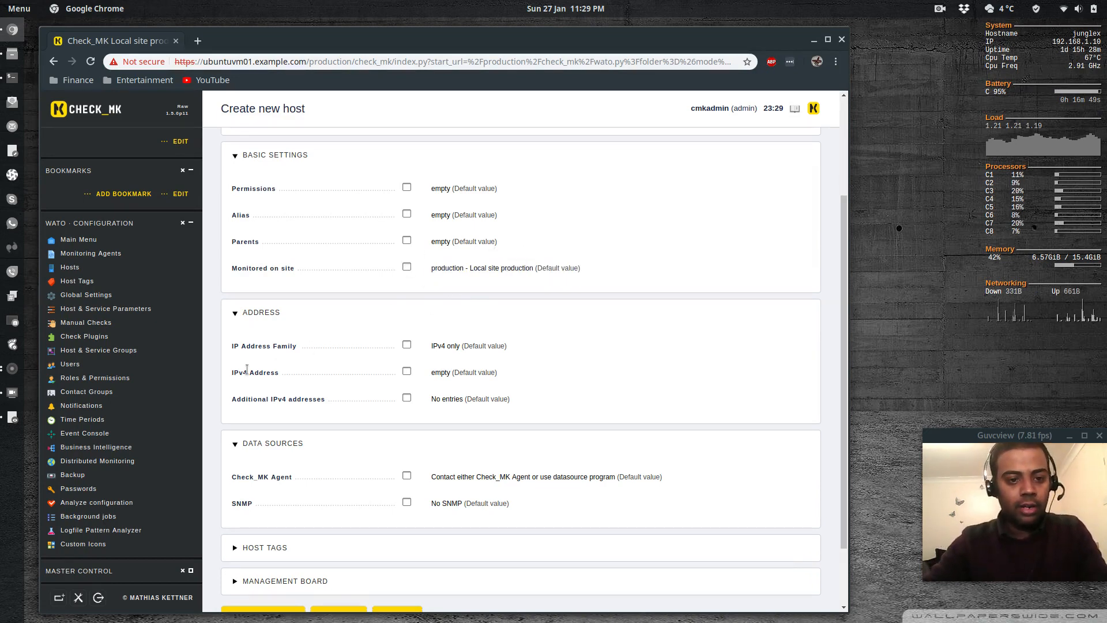
Step: Enable the new host's IPv4 address setting and set it to 172.42.42.222
left_click(406, 372)
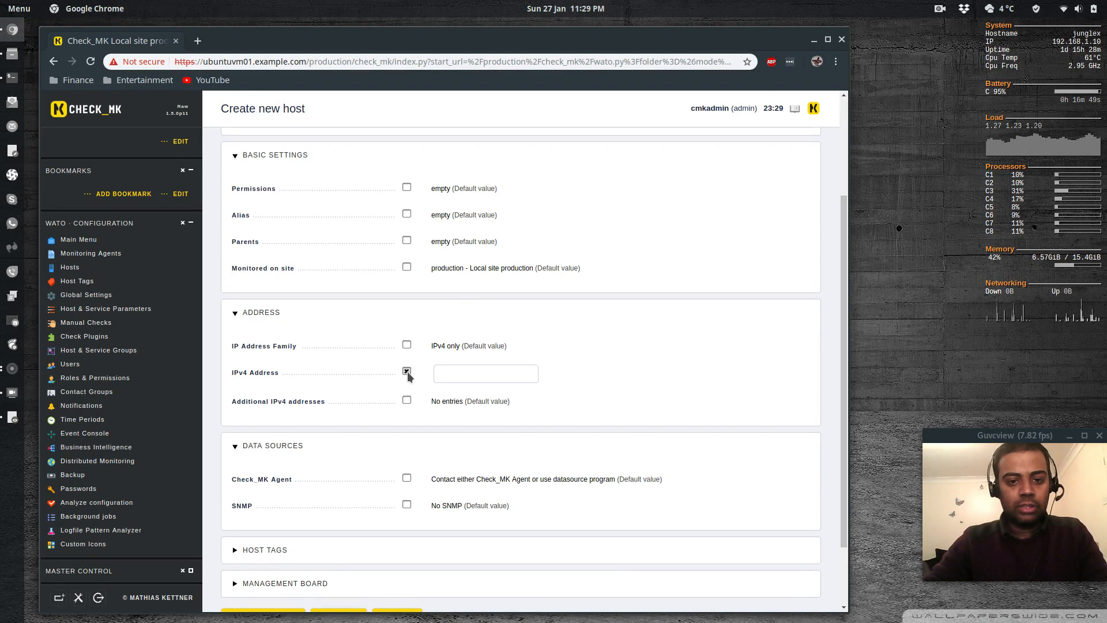
left_click(458, 373)
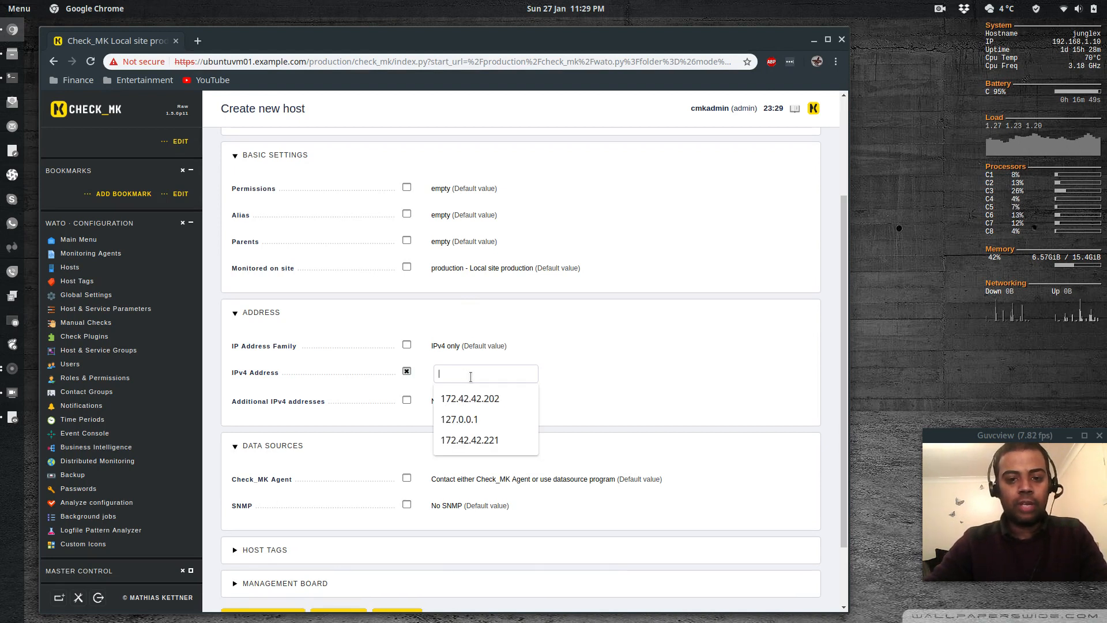
type("172.42")
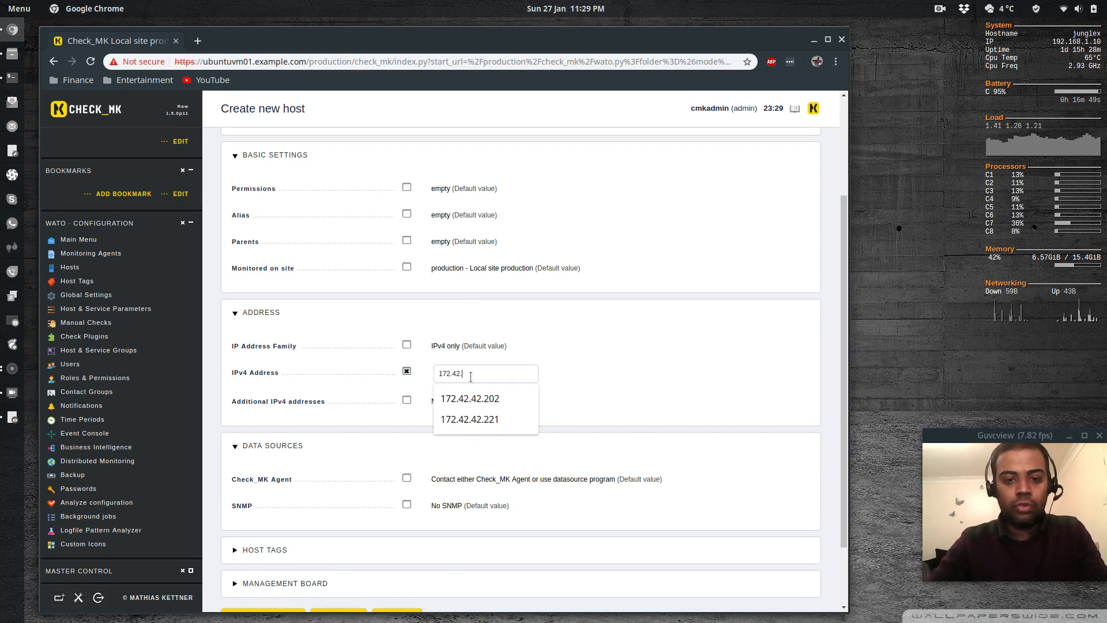
type(".42.222")
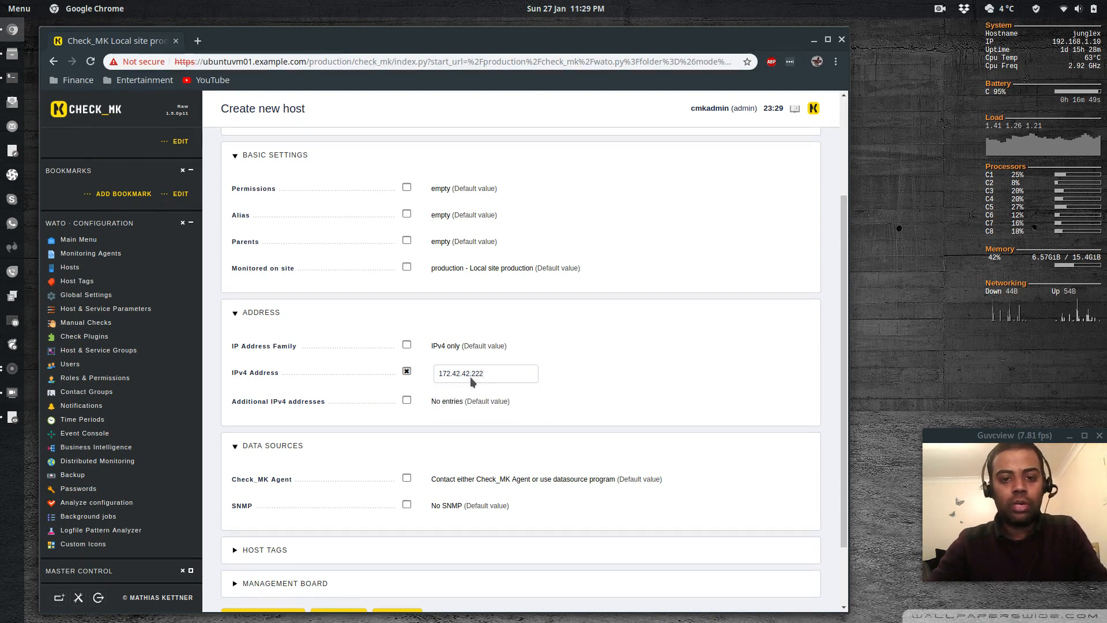
Step: Switch to the terminal and check the network addresses of centosvm02 with ip a s
key("alt+Tab")
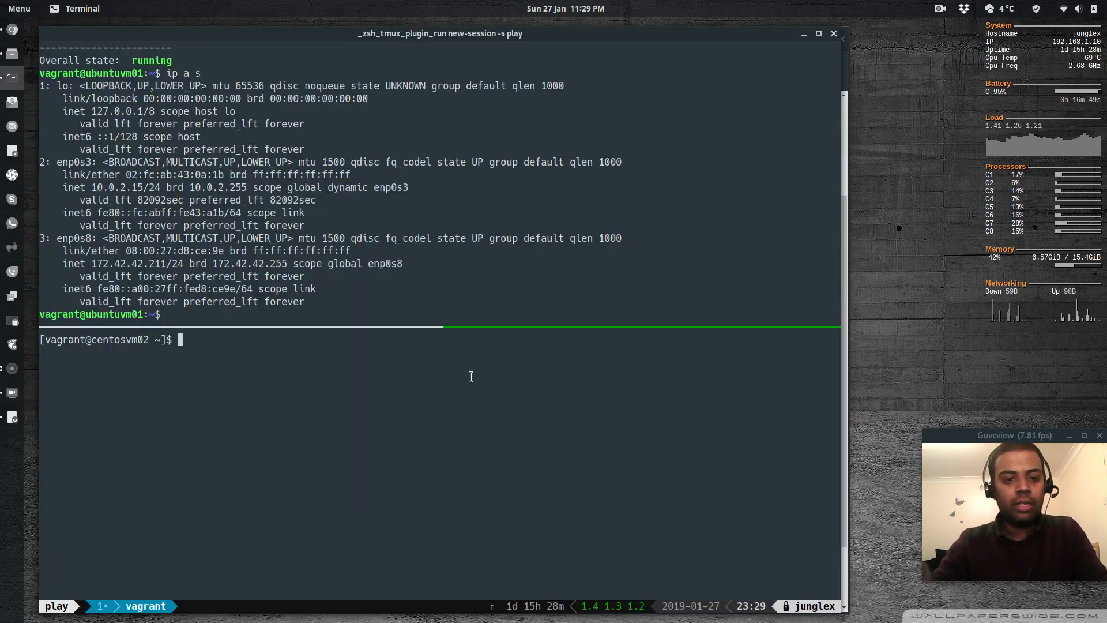
type("ip a s")
key("Return")
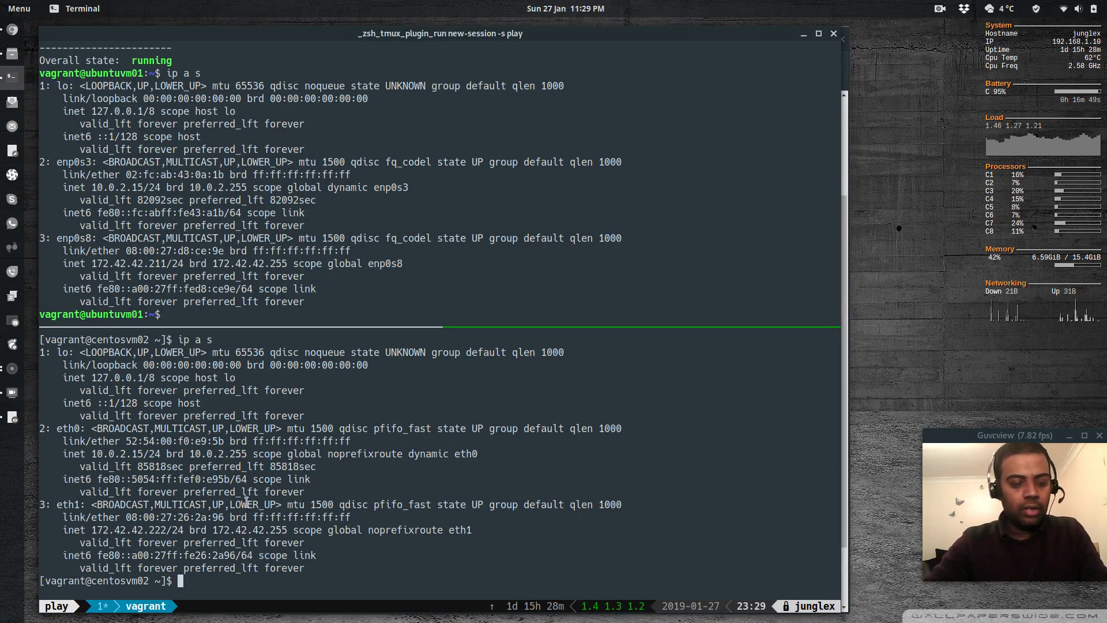
Step: Switch back to Google Chrome and save the new host with Save & Finish
key("alt+Tab")
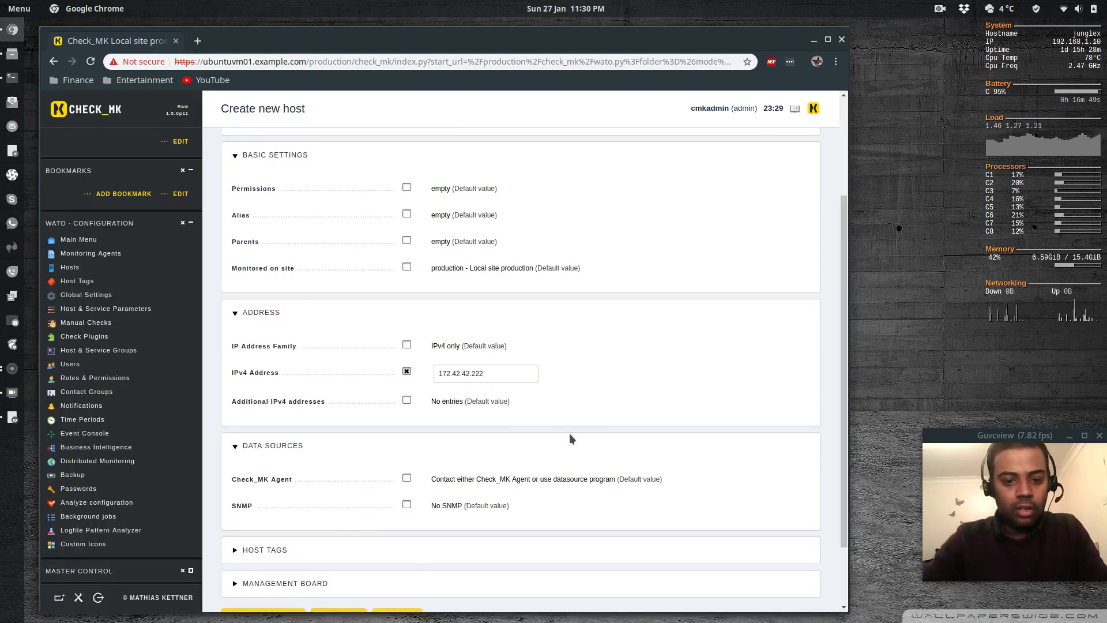
scroll(569, 433, "down", 3)
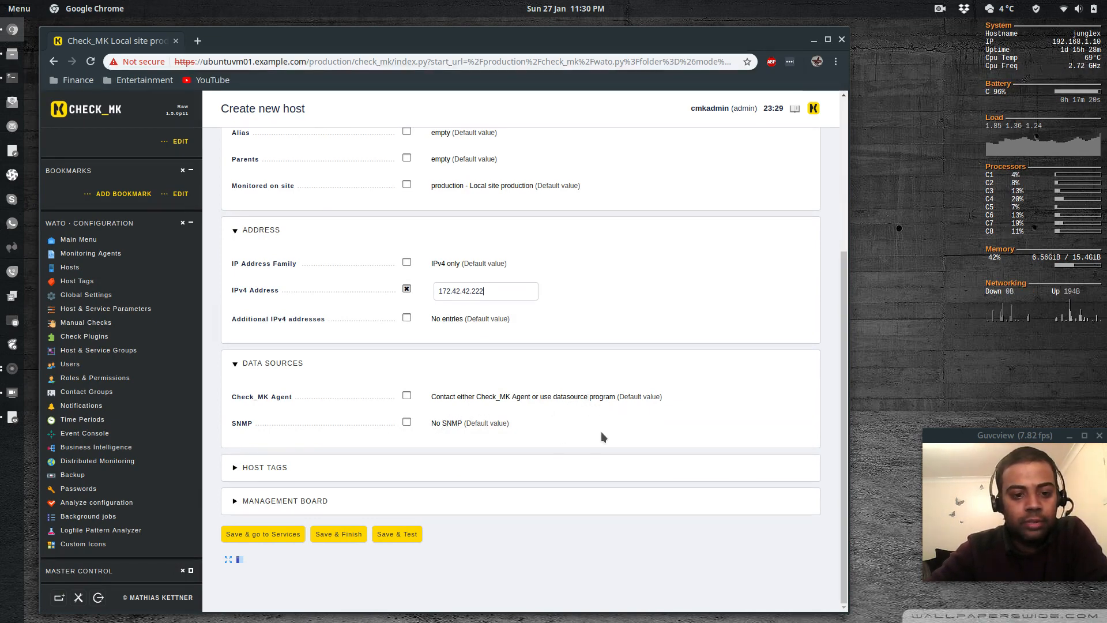
left_click(342, 535)
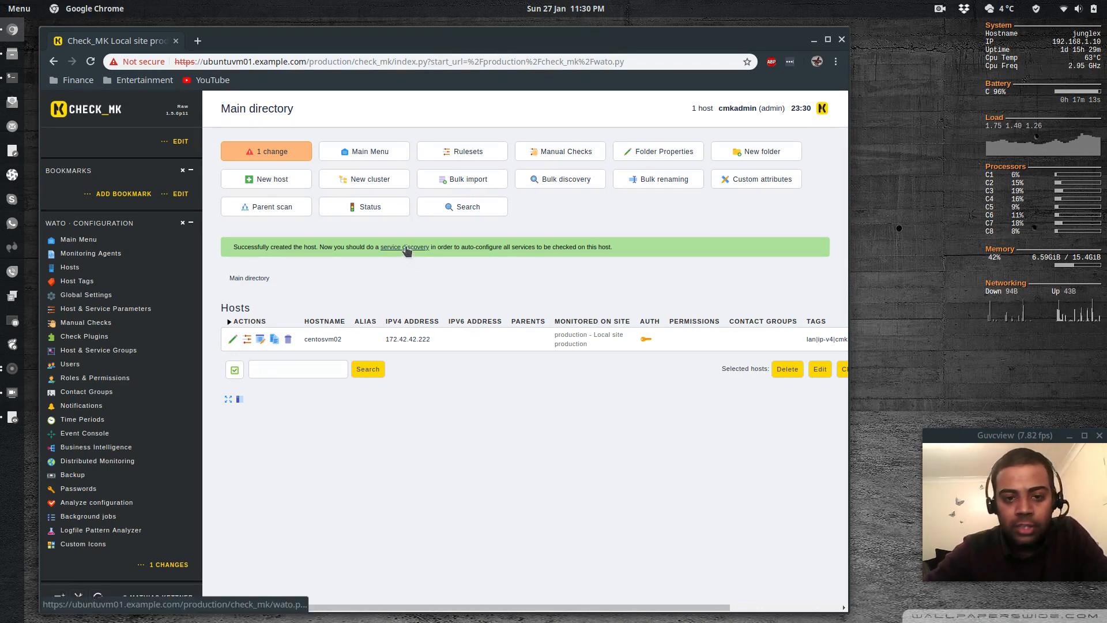
Step: Open the services of host centosvm02, review the discovered ones, and start monitoring all undecided services
left_click(259, 340)
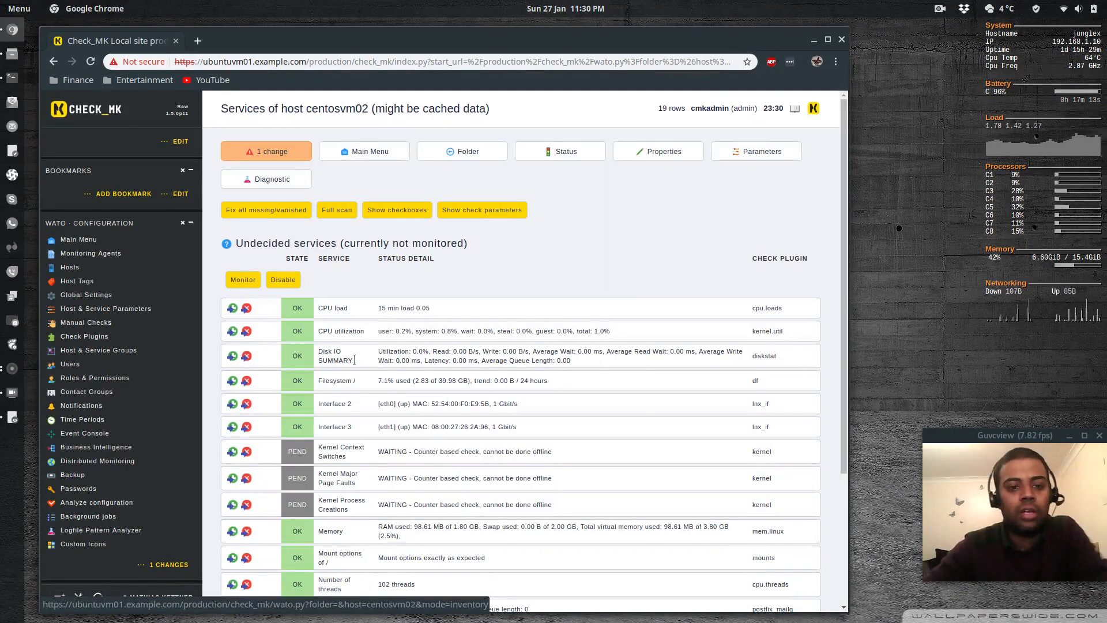
scroll(431, 429, "down", 3)
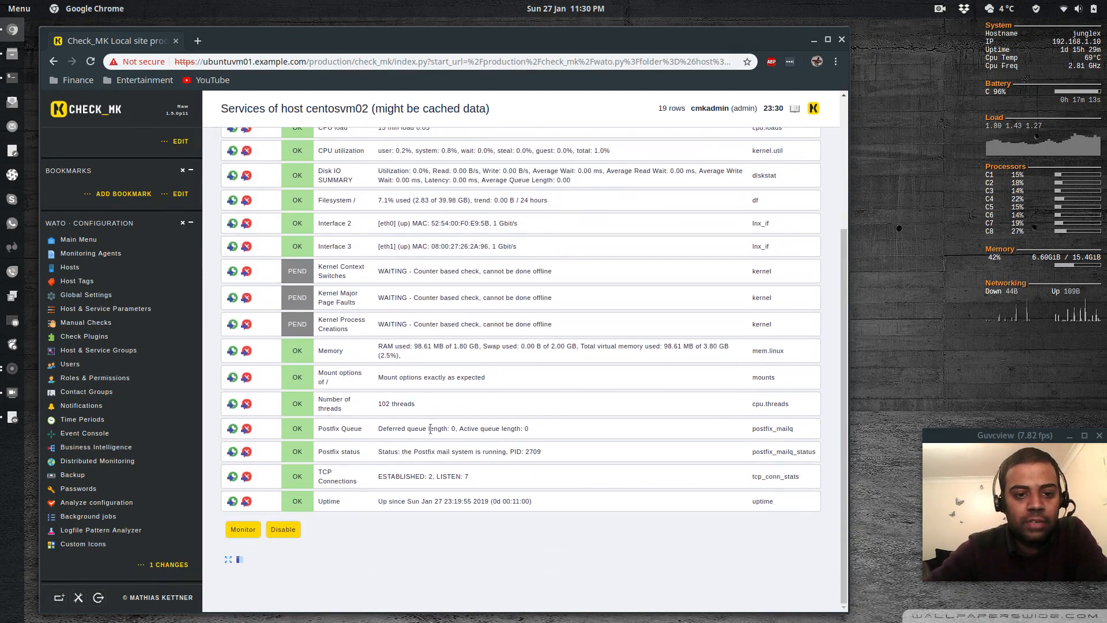
scroll(430, 429, "up", 1)
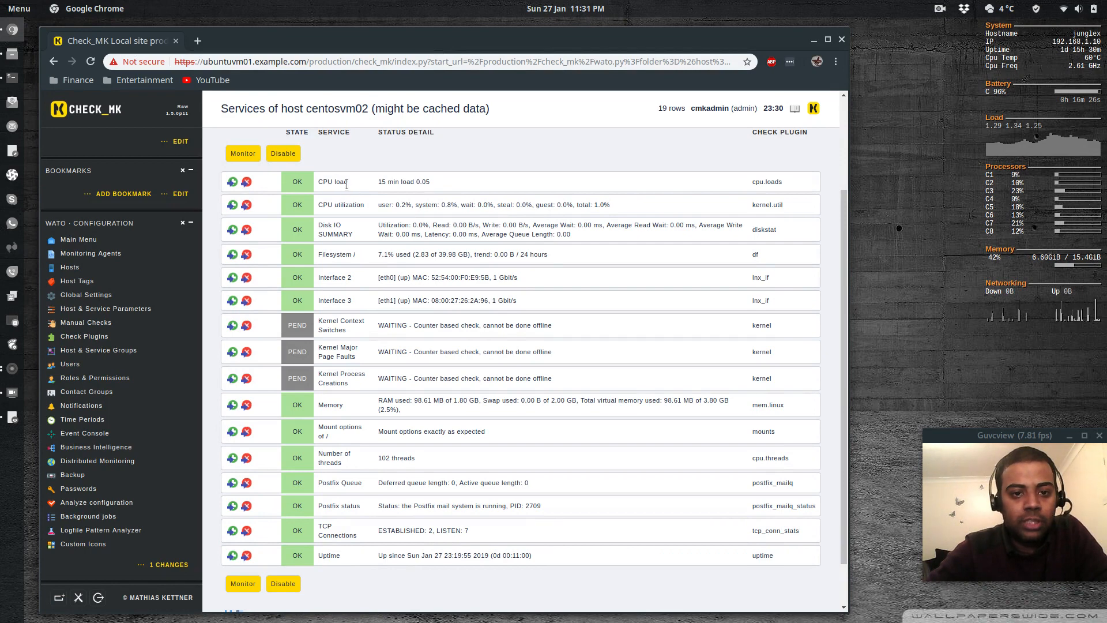
left_click(247, 182)
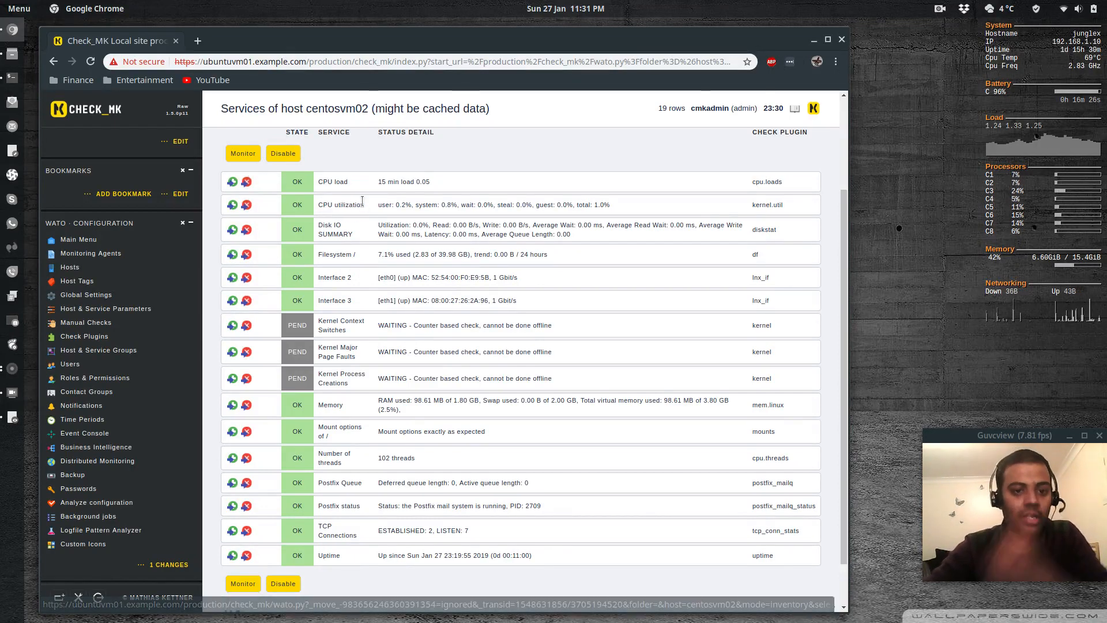
scroll(412, 169, "down", 3)
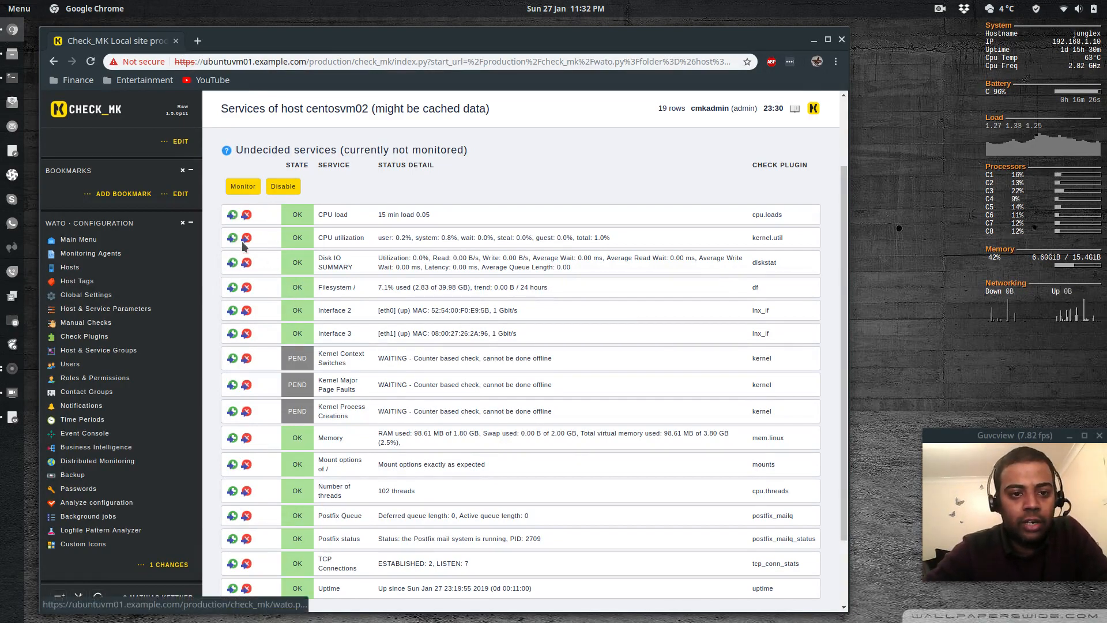
left_click(243, 187)
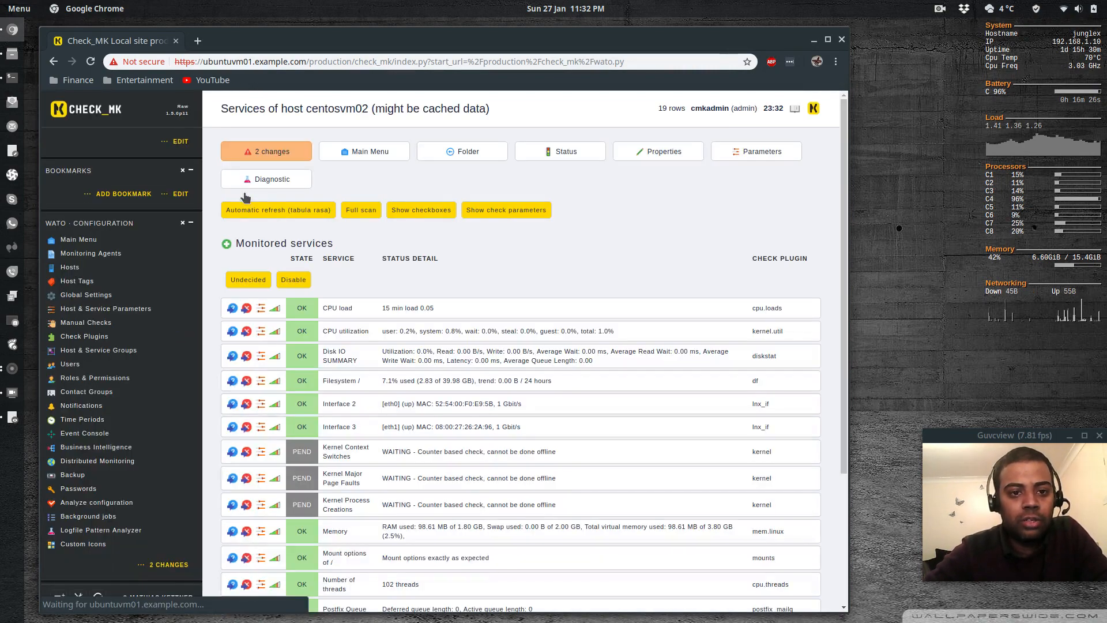
Step: Open the pending changes, review the listed entries, and activate them on the affected site
scroll(482, 285, "down", 5)
scroll(482, 284, "up", 5)
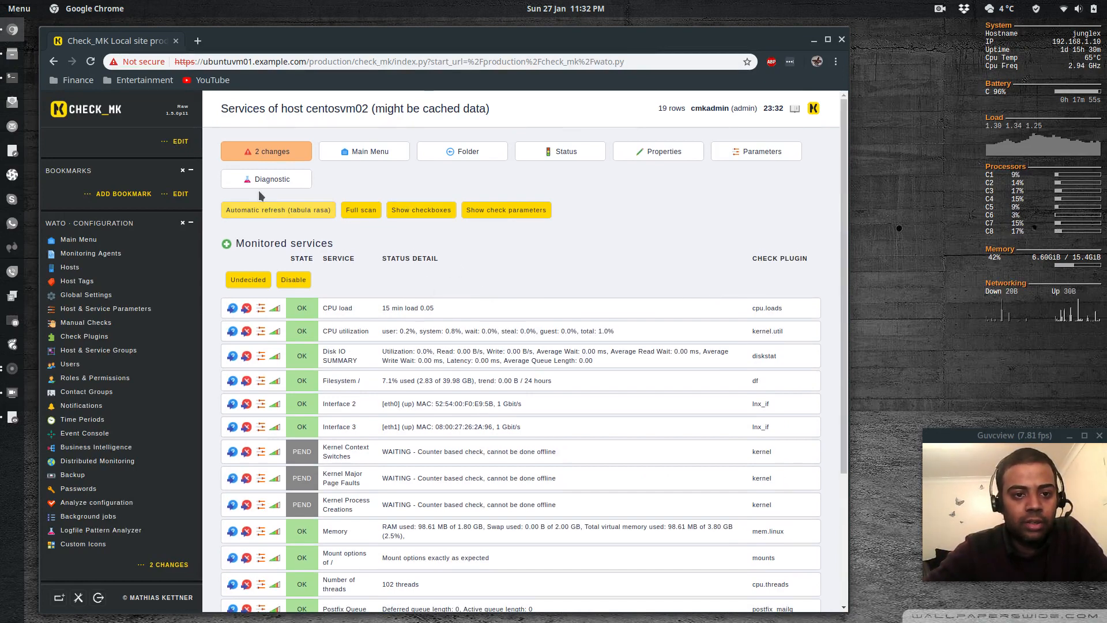
left_click(268, 153)
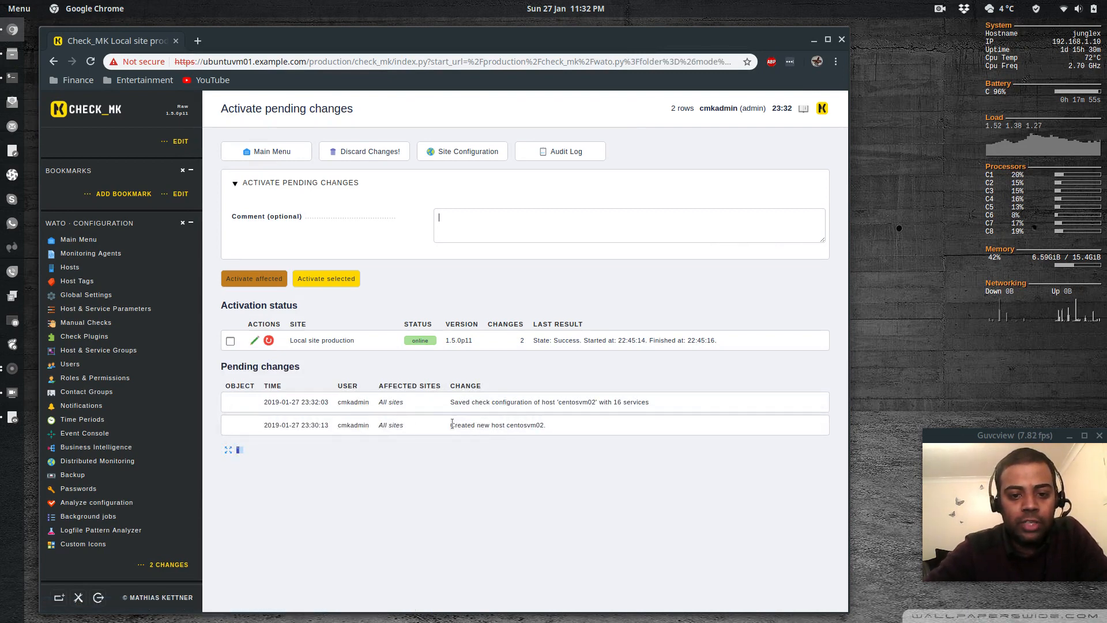
left_click_drag(451, 425, 538, 427)
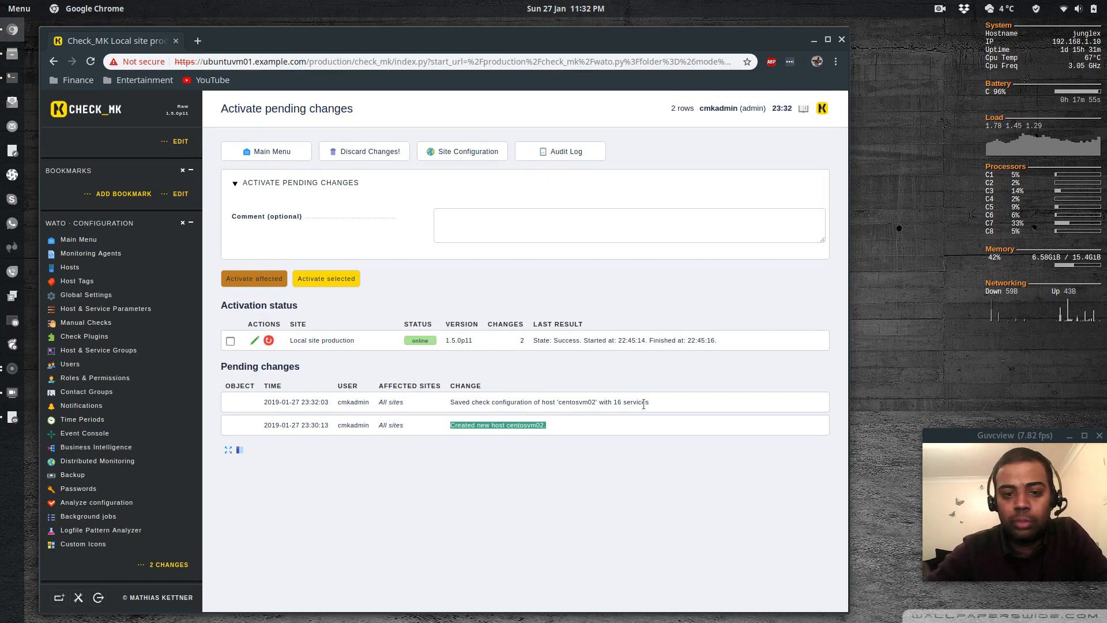
left_click(247, 279)
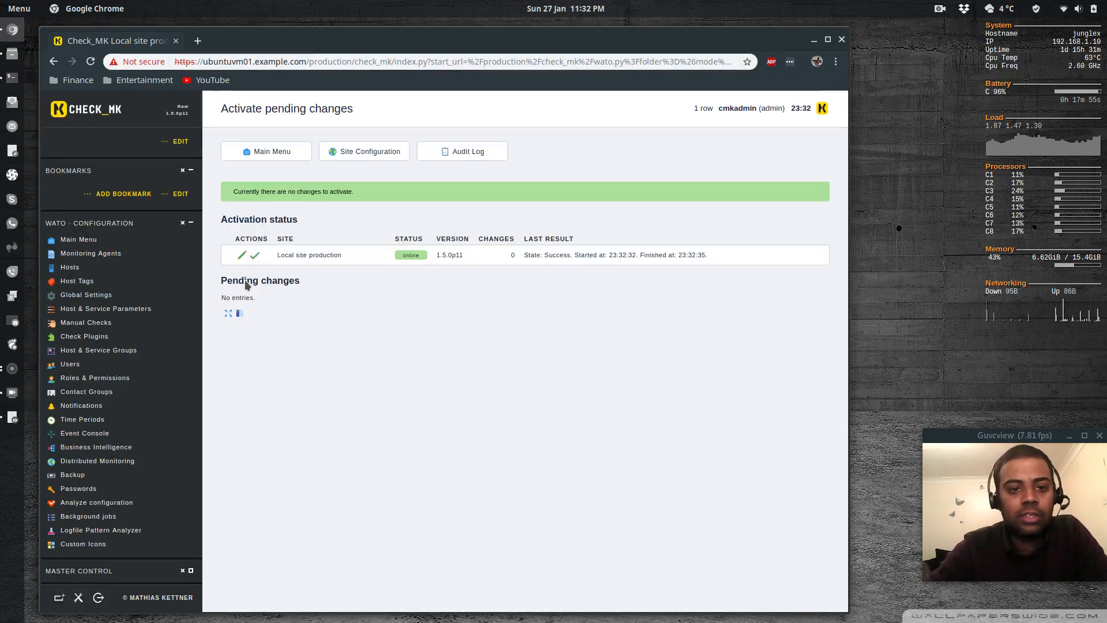
Step: Check centosvm02 in the WATO host list, and return to the Main Overview to view the host and service statistics
left_click(70, 267)
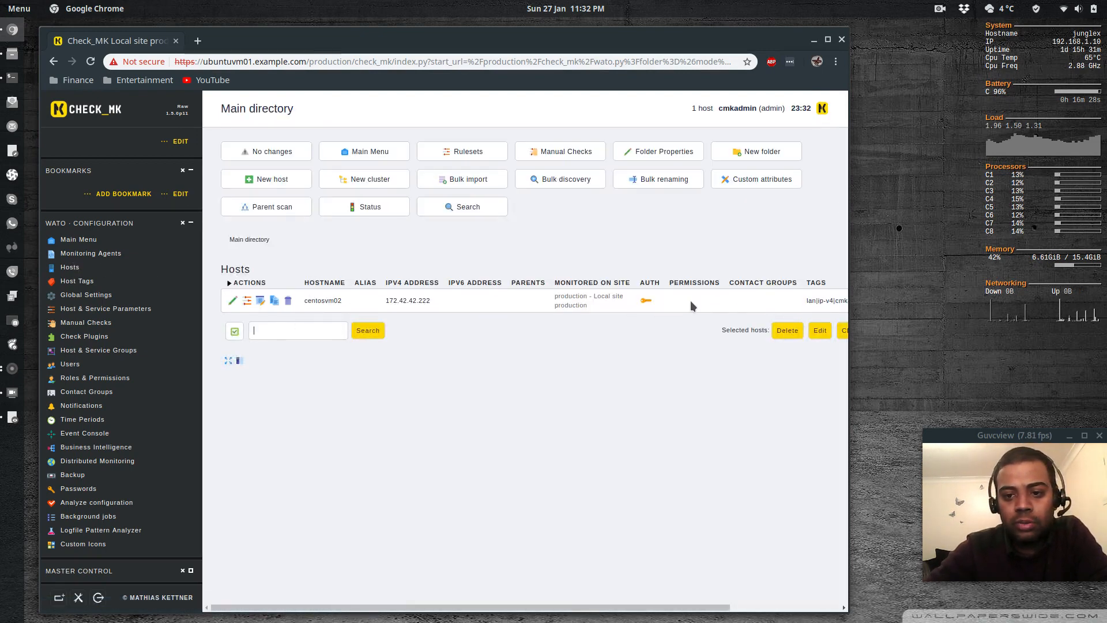
scroll(721, 309, "right", 3)
scroll(708, 305, "left", 3)
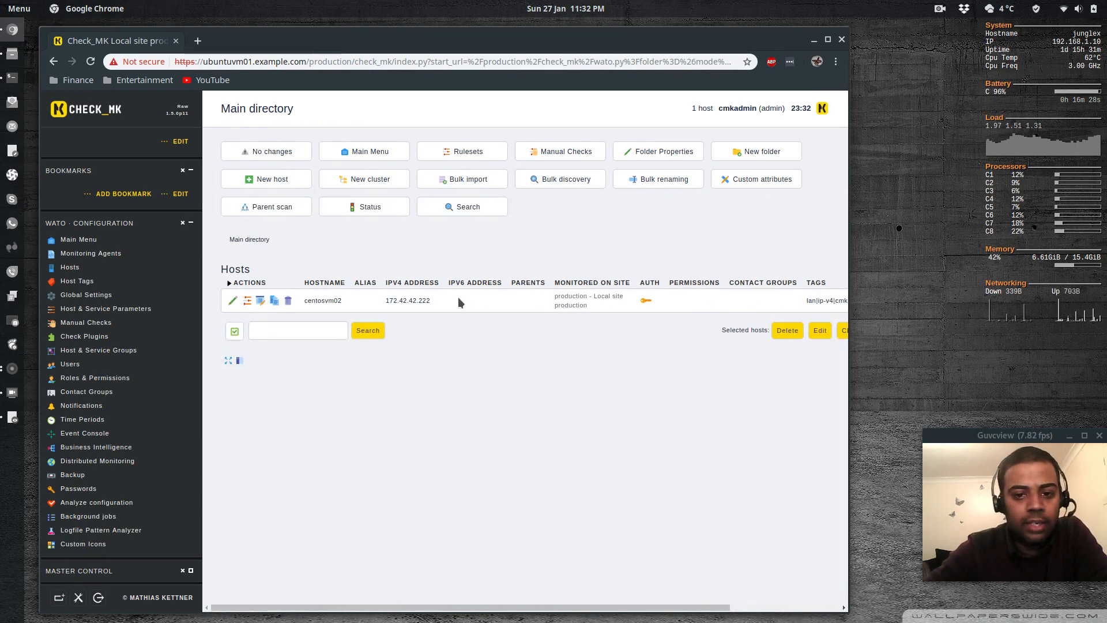
left_click(256, 329)
left_click(94, 111)
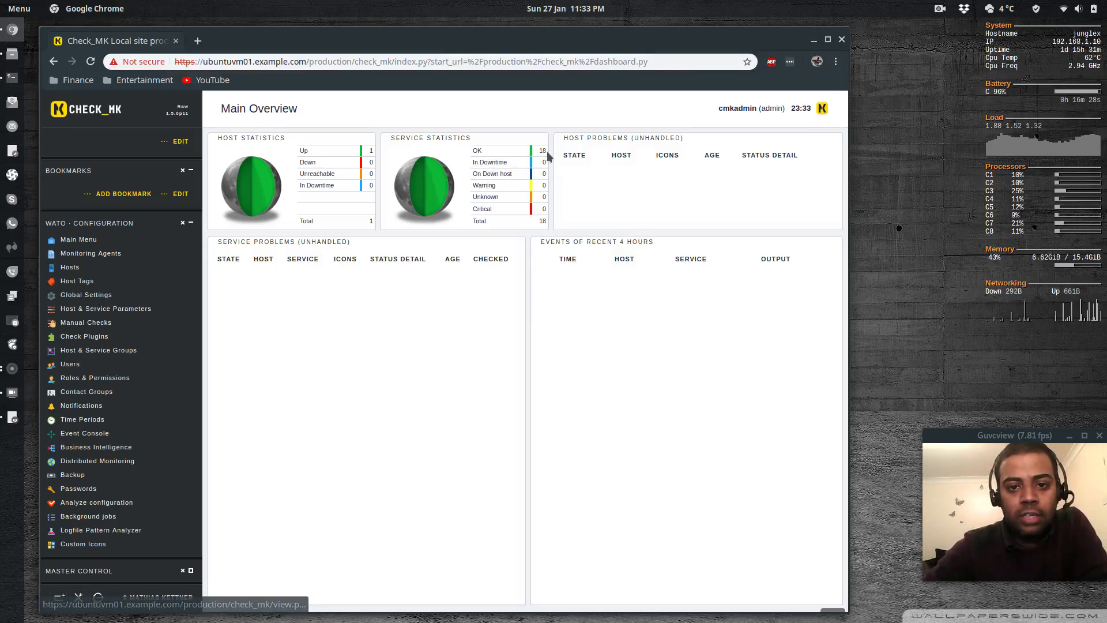
Step: Search for centosvm with Quicksearch and open the service status view of host centosvm02
scroll(160, 294, "up", 5)
scroll(160, 295, "up", 1)
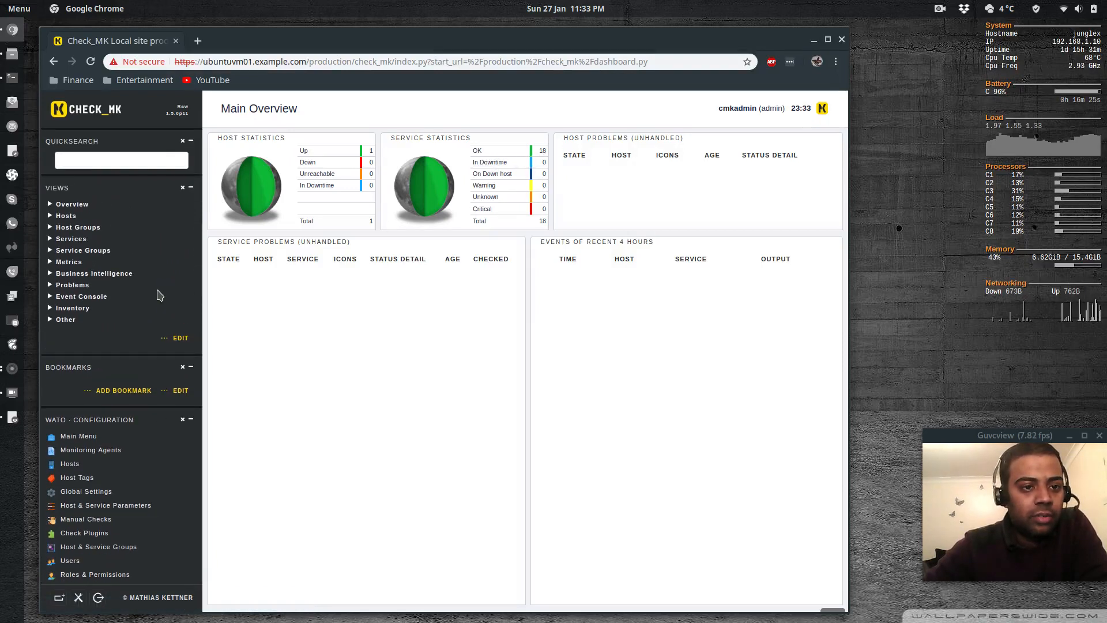
left_click(115, 158)
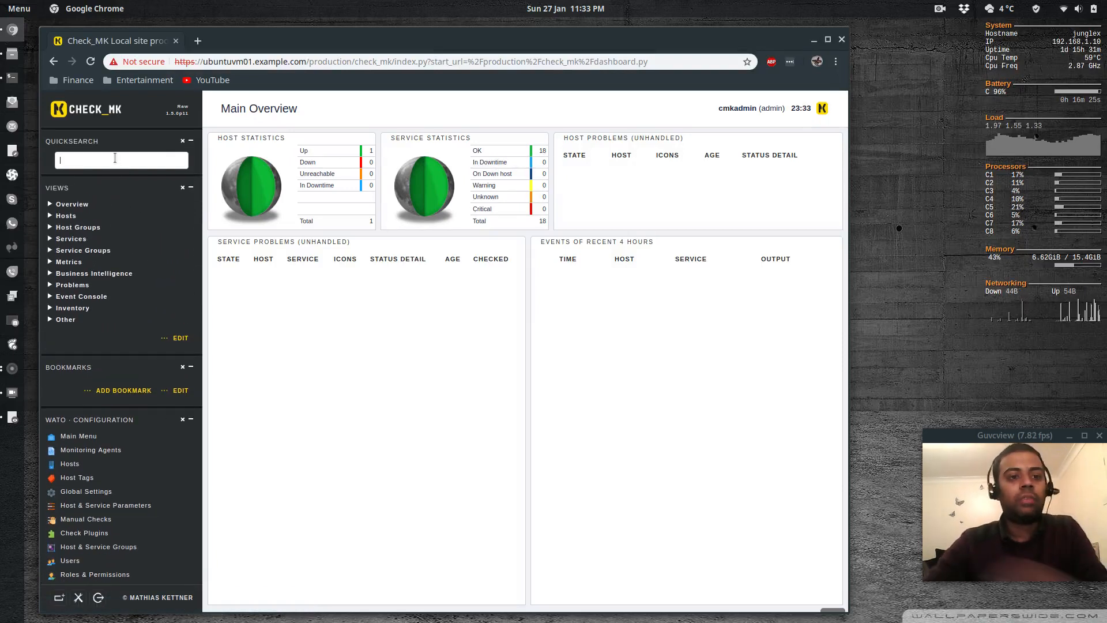
type("centosvm")
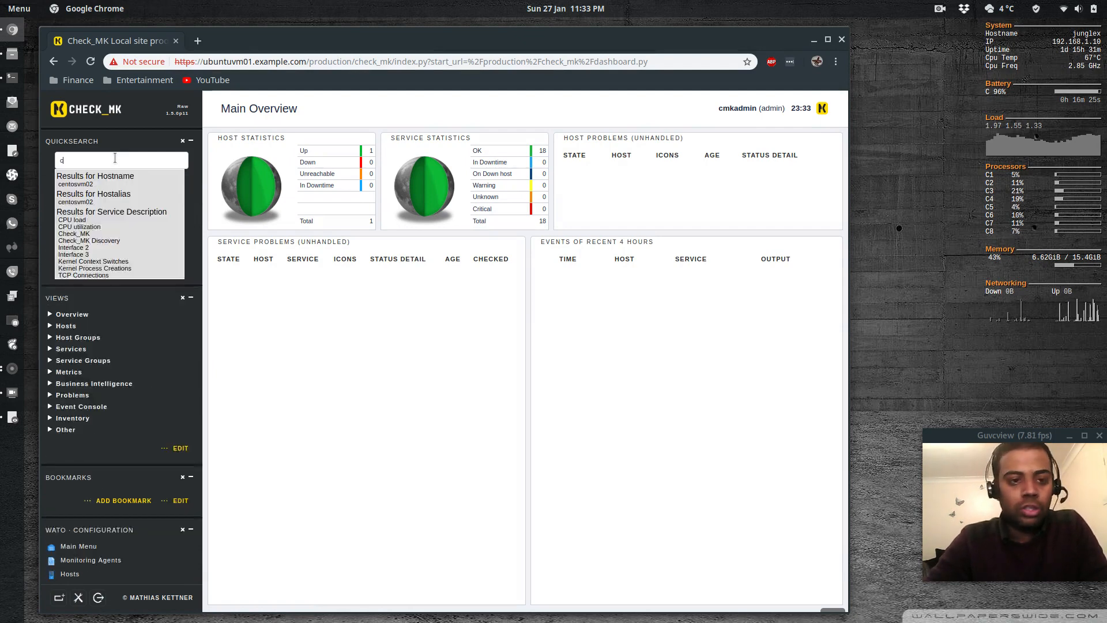
key("Return")
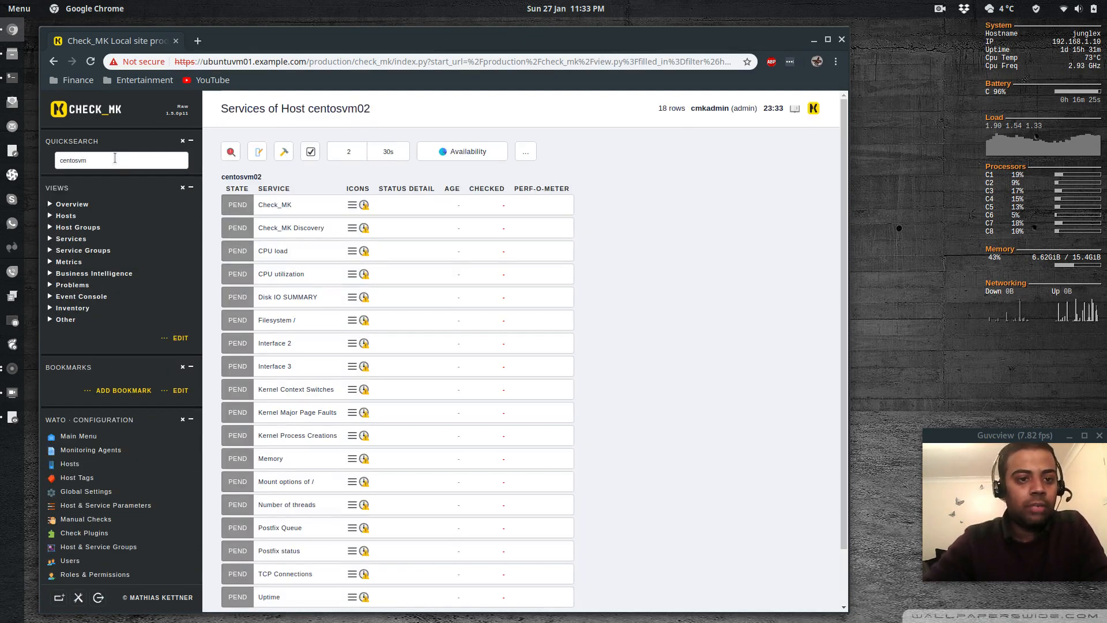
Step: Look over the services of host centosvm02, and check the services in OK state through the Main Overview's service statistics
scroll(310, 369, "down", 1)
scroll(309, 369, "up", 1)
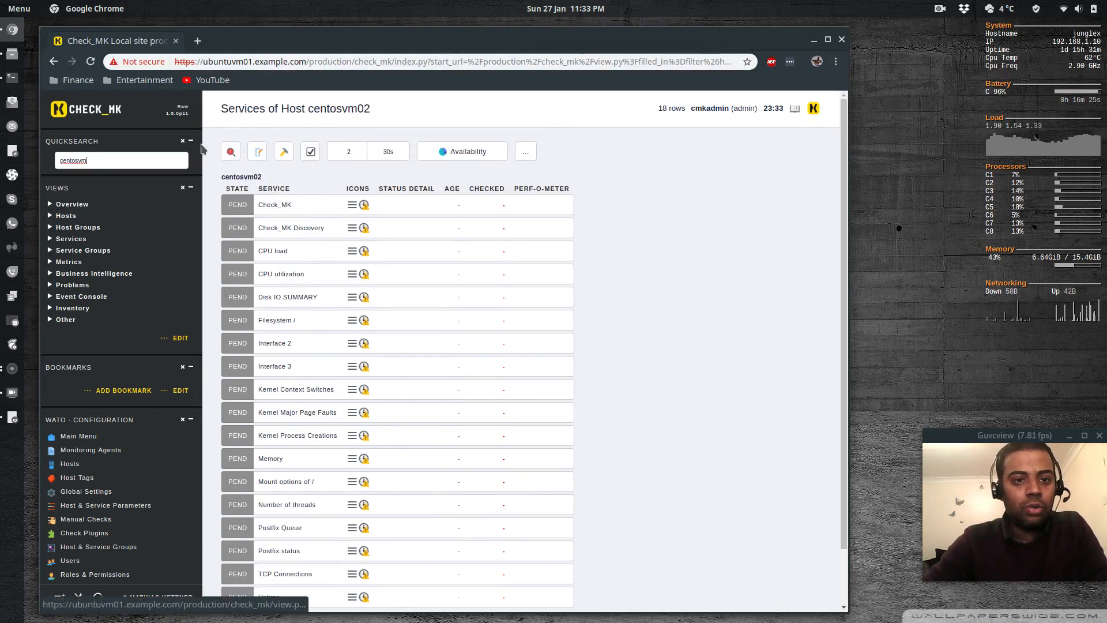
left_click(101, 111)
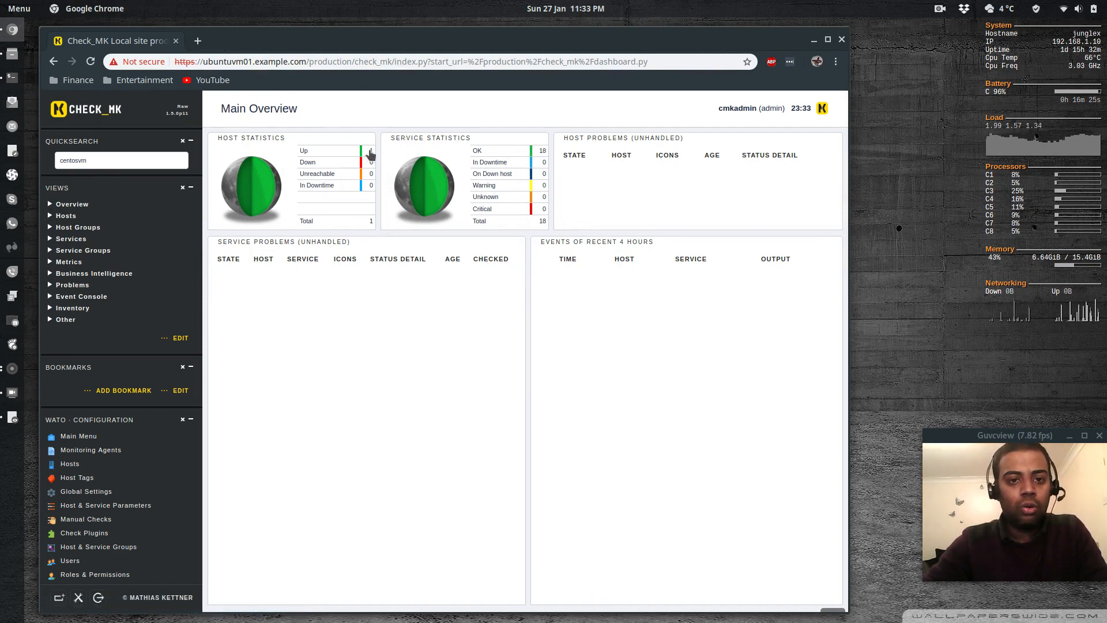
left_click(543, 152)
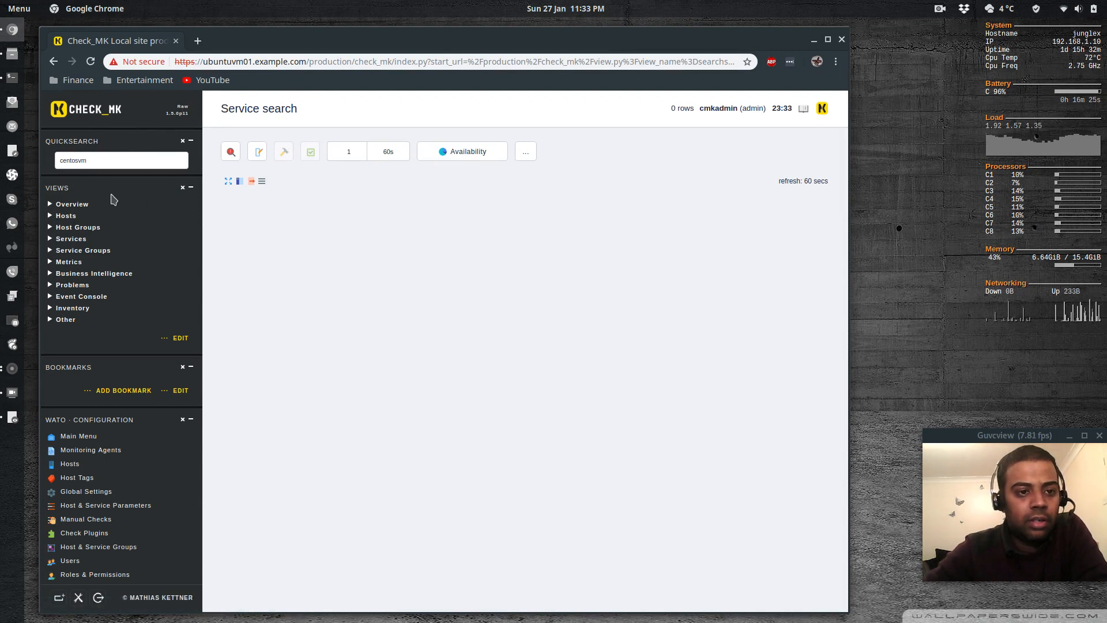
left_click(89, 116)
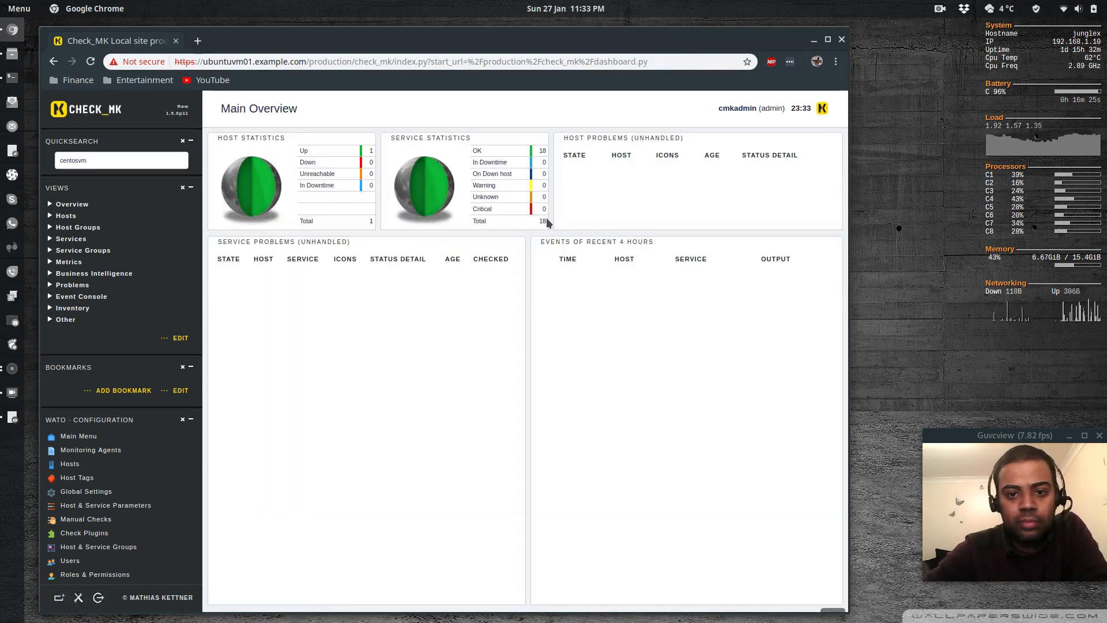
Step: Open the list of all services from the service statistics total and look through its entries
left_click(544, 218)
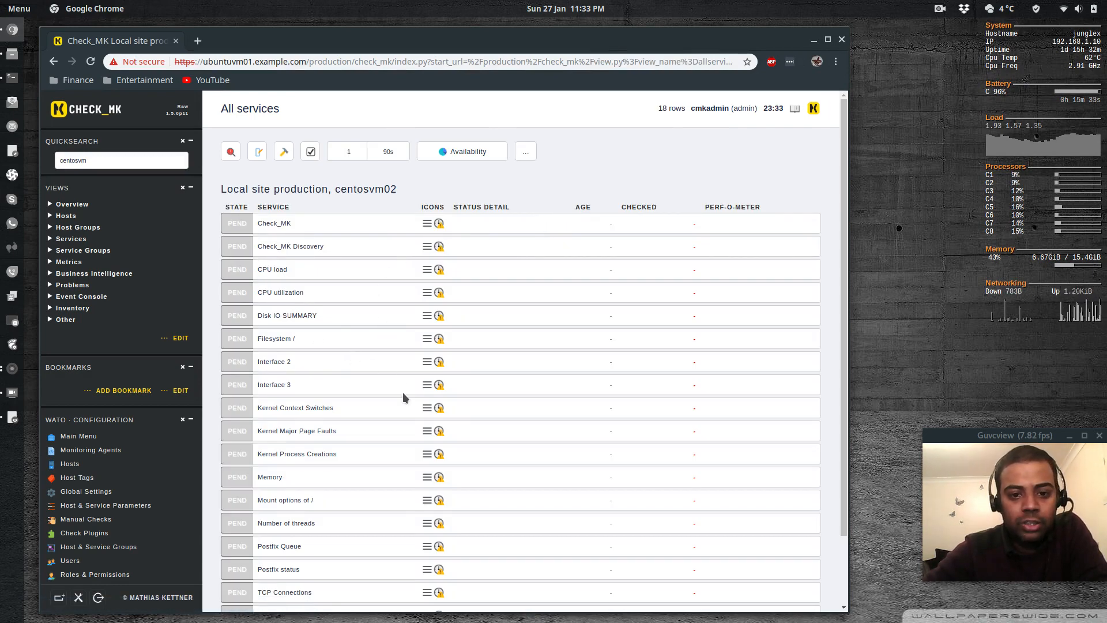
scroll(403, 392, "down", 3)
scroll(388, 346, "up", 3)
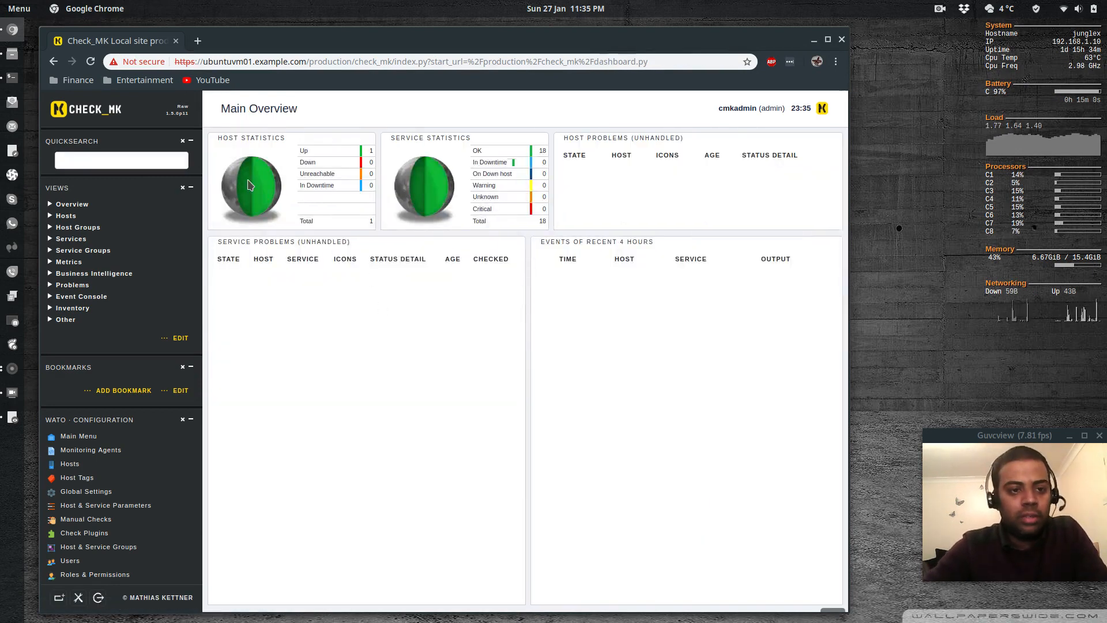
Step: Reopen the list of all services from the Main Overview and review each centosvm02 service's state, status detail and Perf-O-Meter
left_click(90, 104)
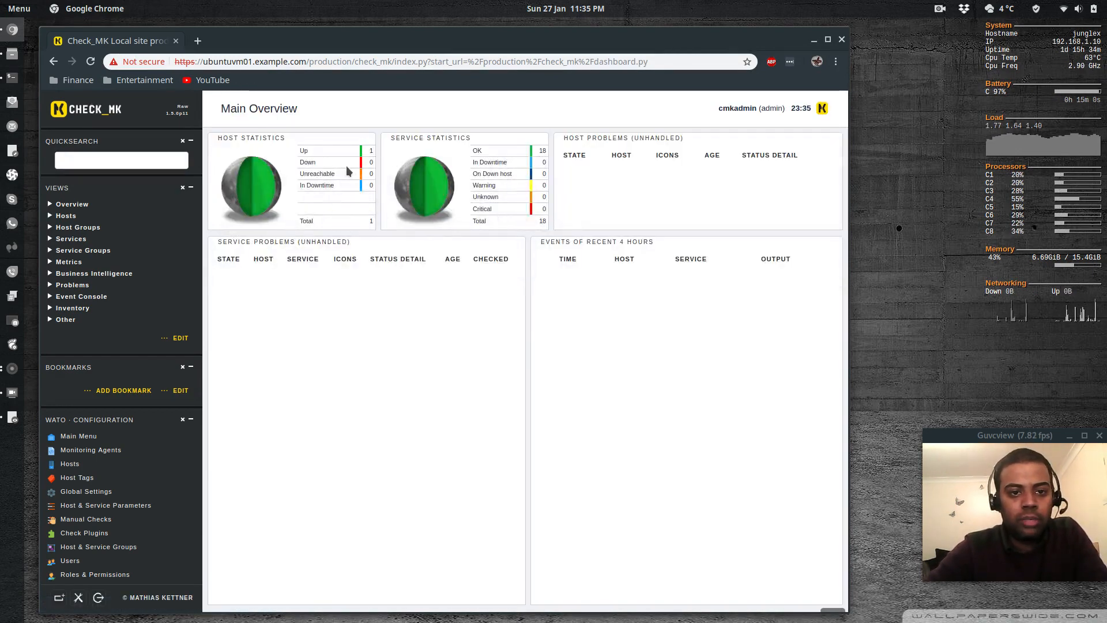
left_click(542, 221)
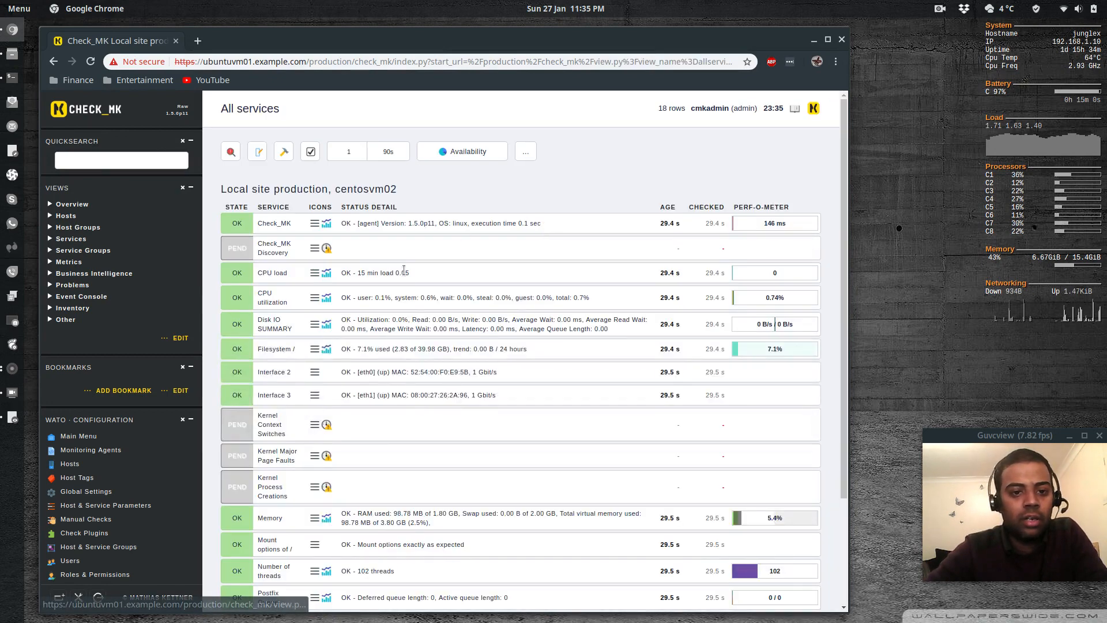
scroll(451, 390, "down", 5)
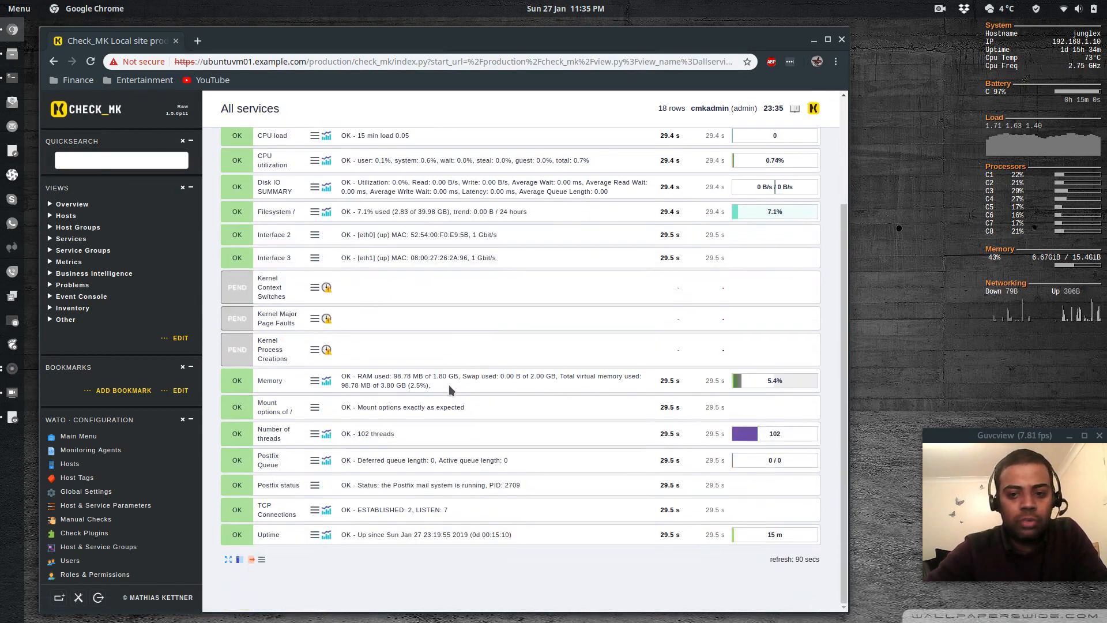
scroll(375, 337, "up", 5)
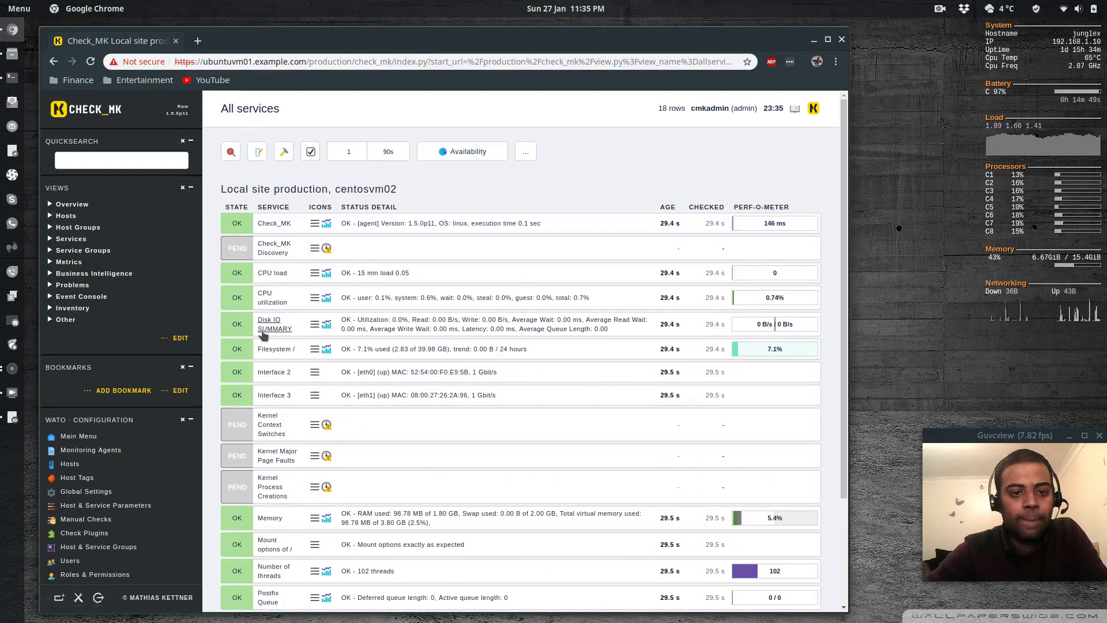
scroll(297, 455, "down", 5)
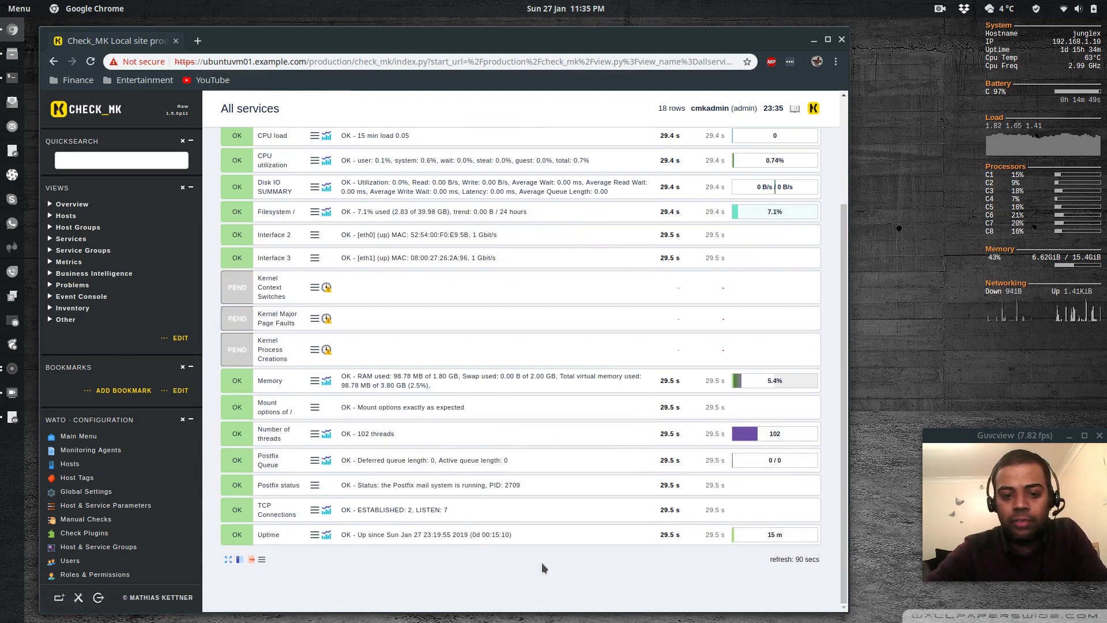
scroll(391, 380, "up", 5)
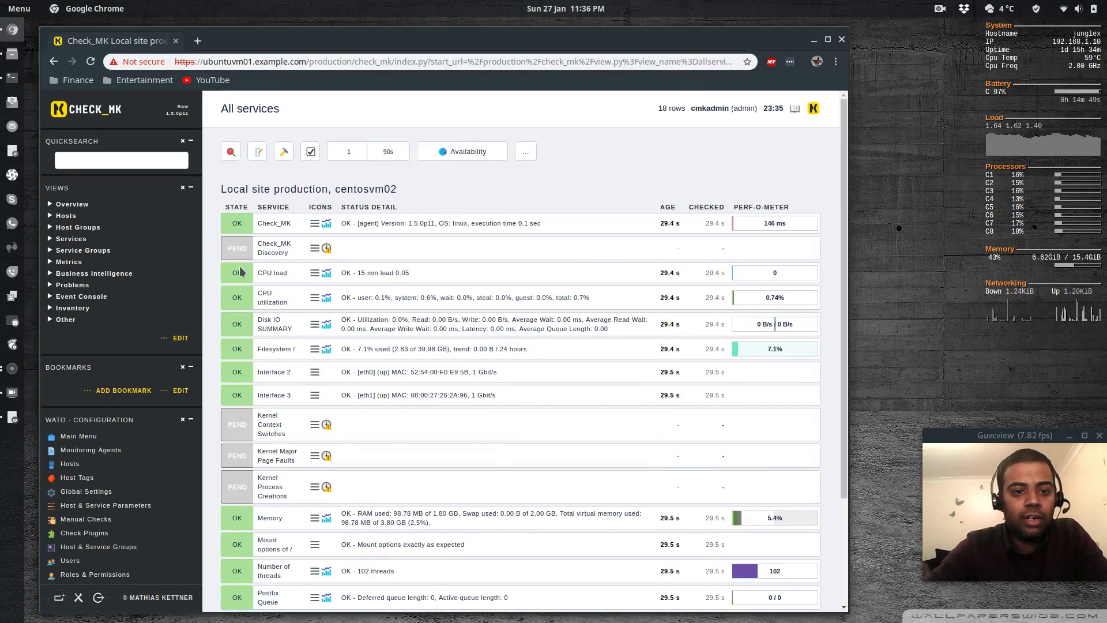
scroll(275, 421, "down", 3)
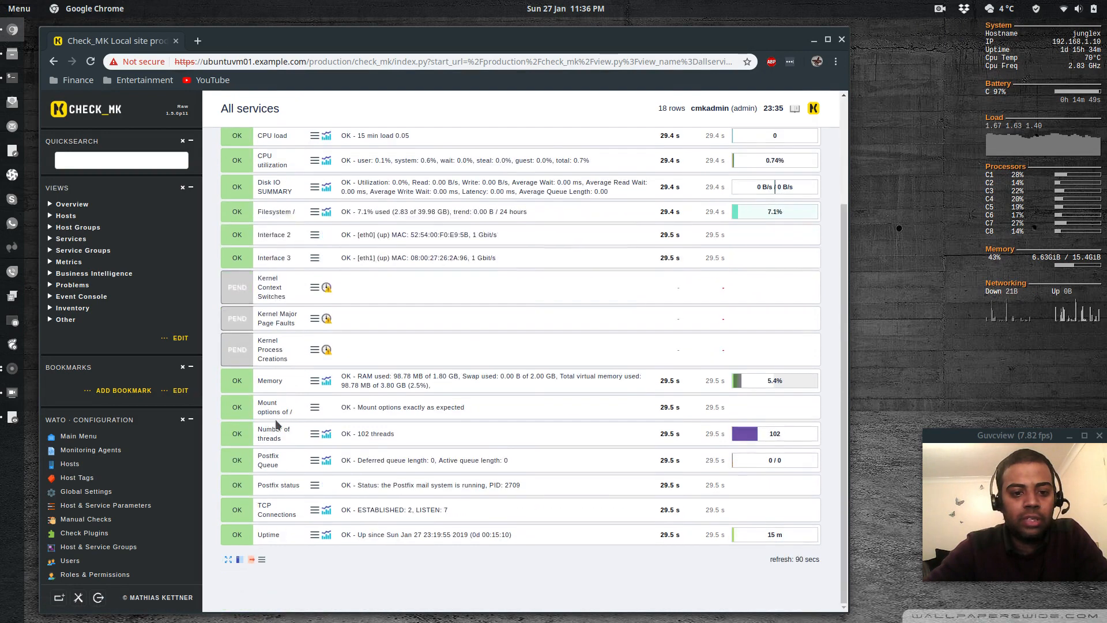
scroll(275, 420, "up", 3)
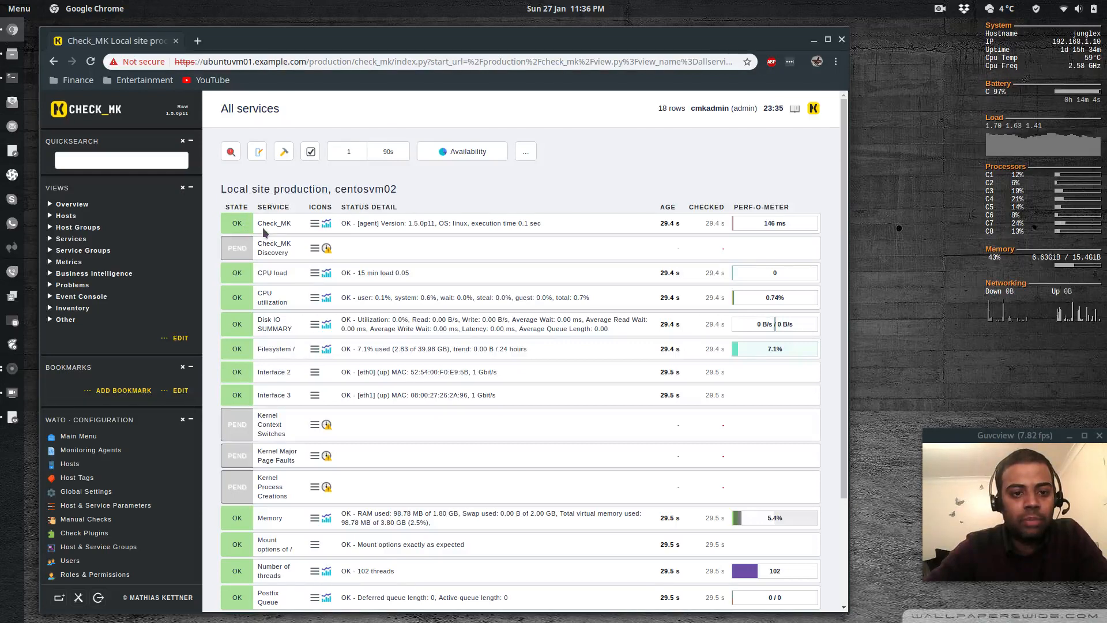
Step: Inspect the CPU load service's available actions, age value and graph link in the list of all services
left_click(313, 277)
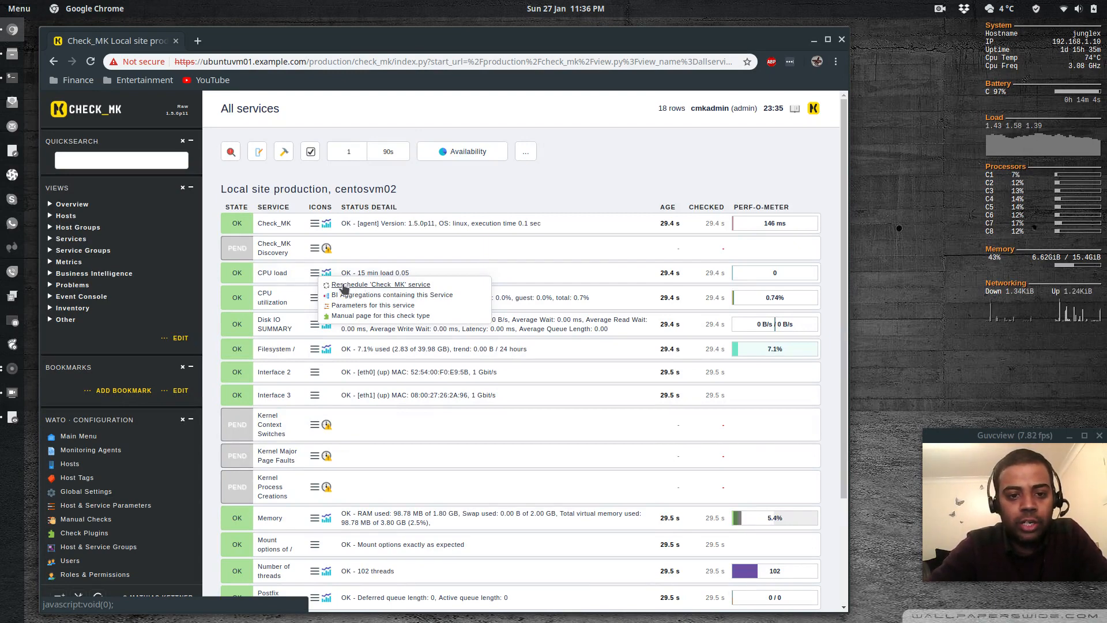
left_click(364, 247)
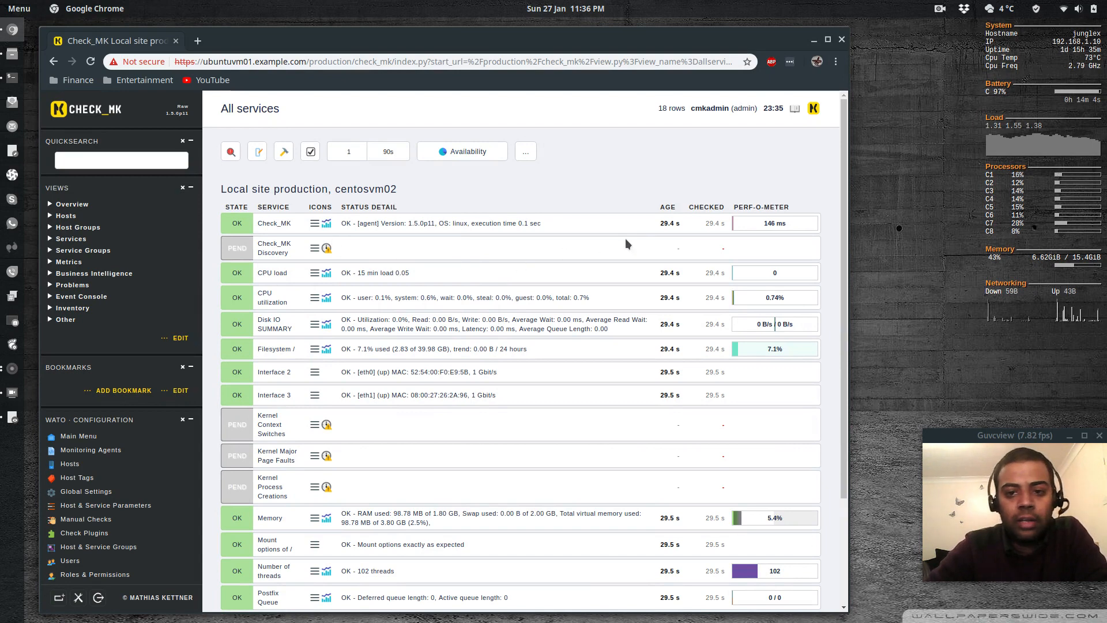
double_click(663, 272)
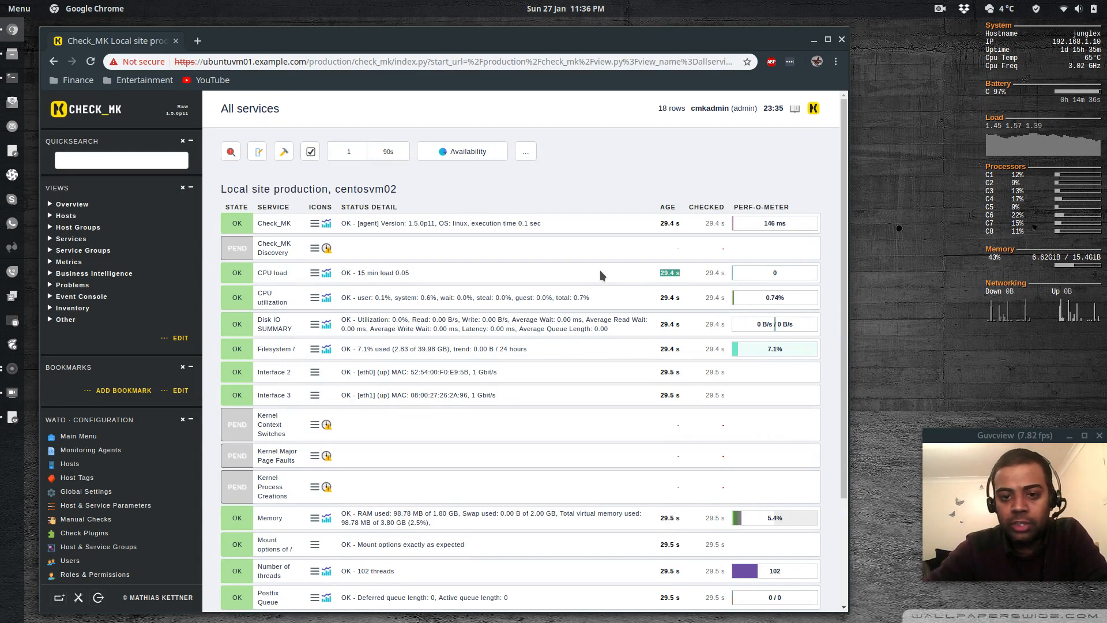
left_click(680, 274)
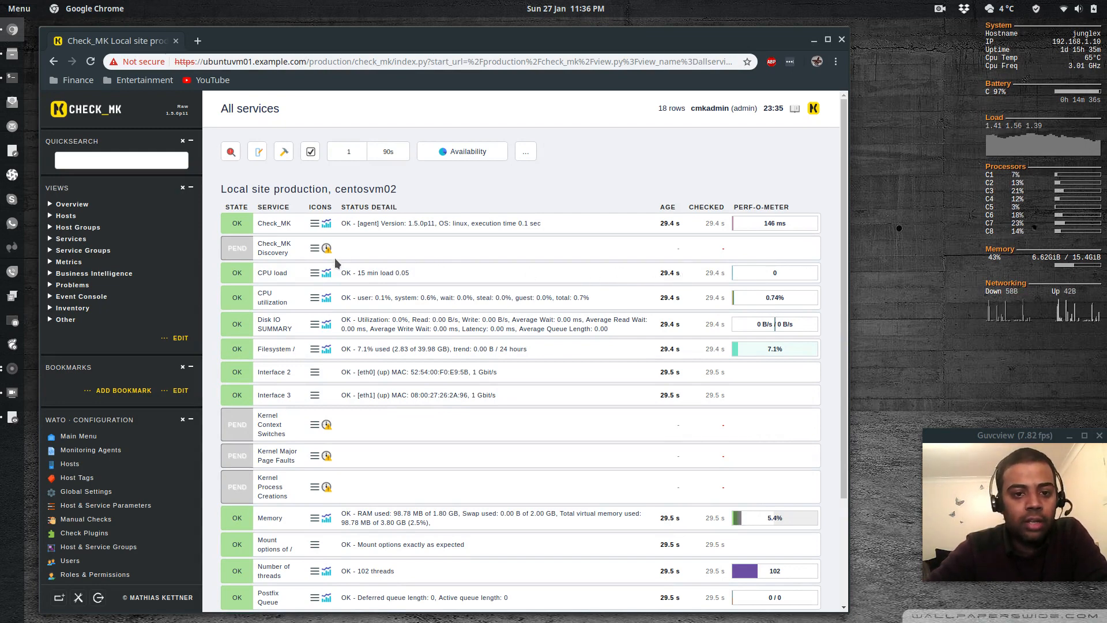
mouse_move(327, 275)
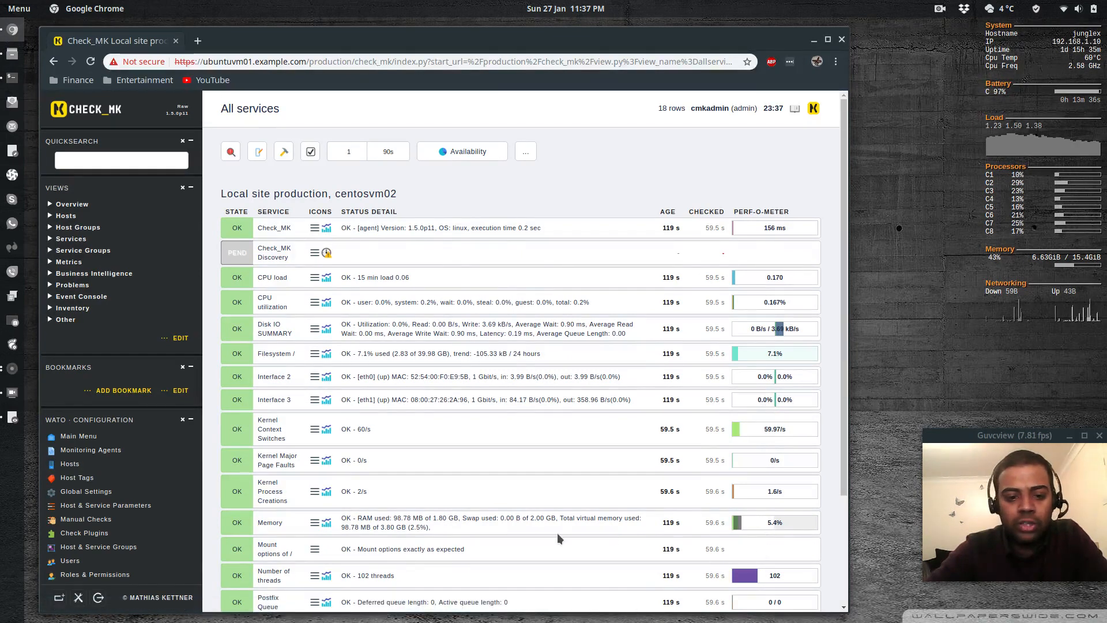
Step: Open the performance graphs of the Number of threads service and review them across the available time ranges
scroll(557, 533, "down", 3)
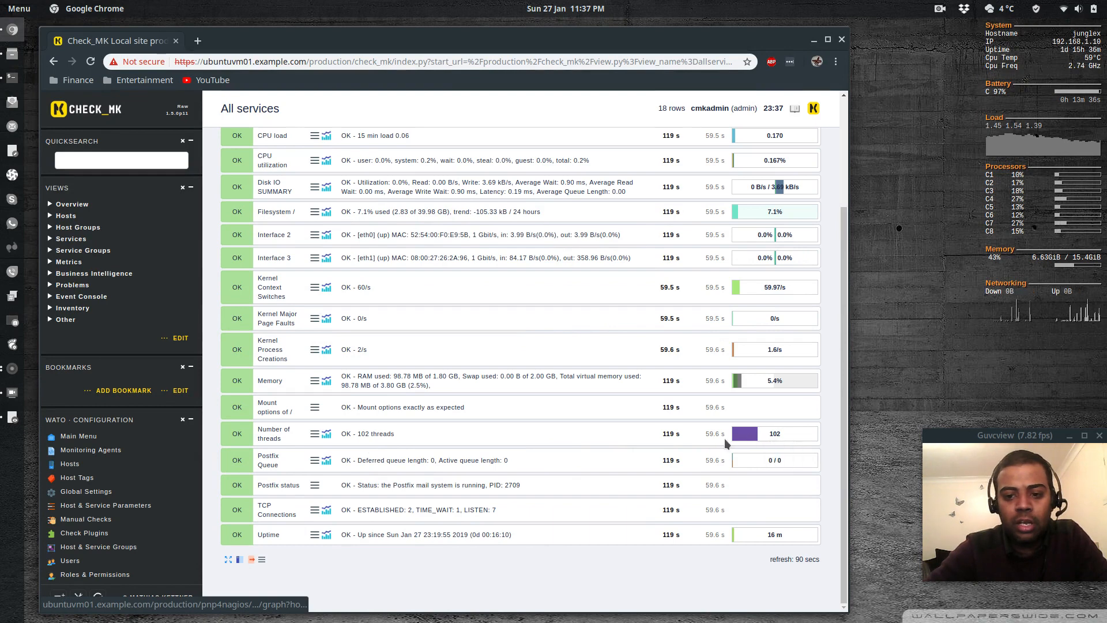
left_click(788, 434)
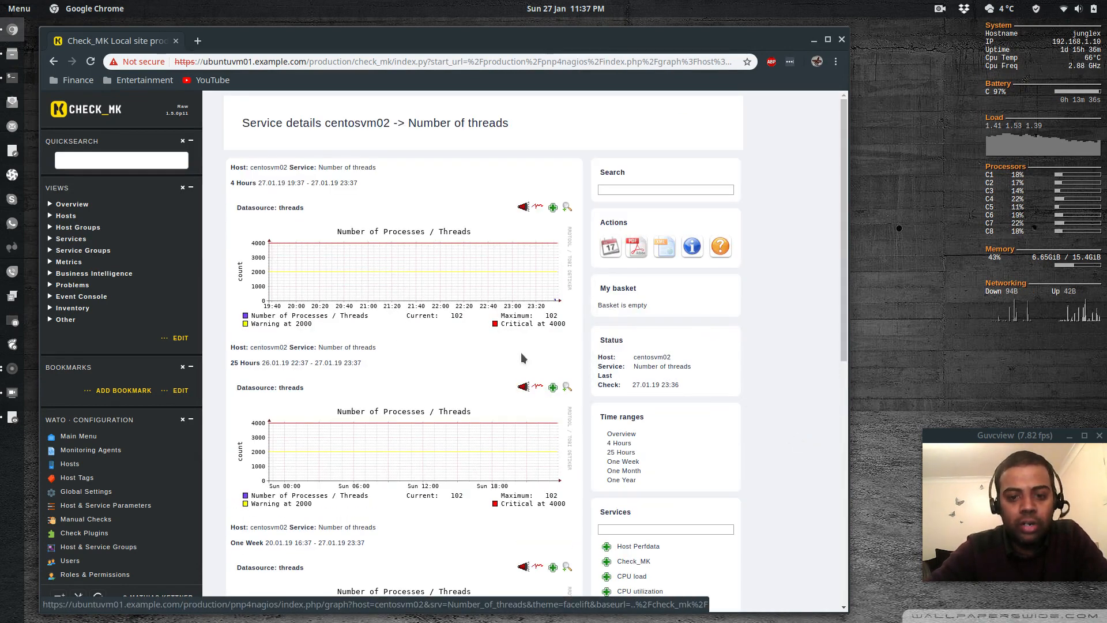
scroll(573, 358, "down", 8)
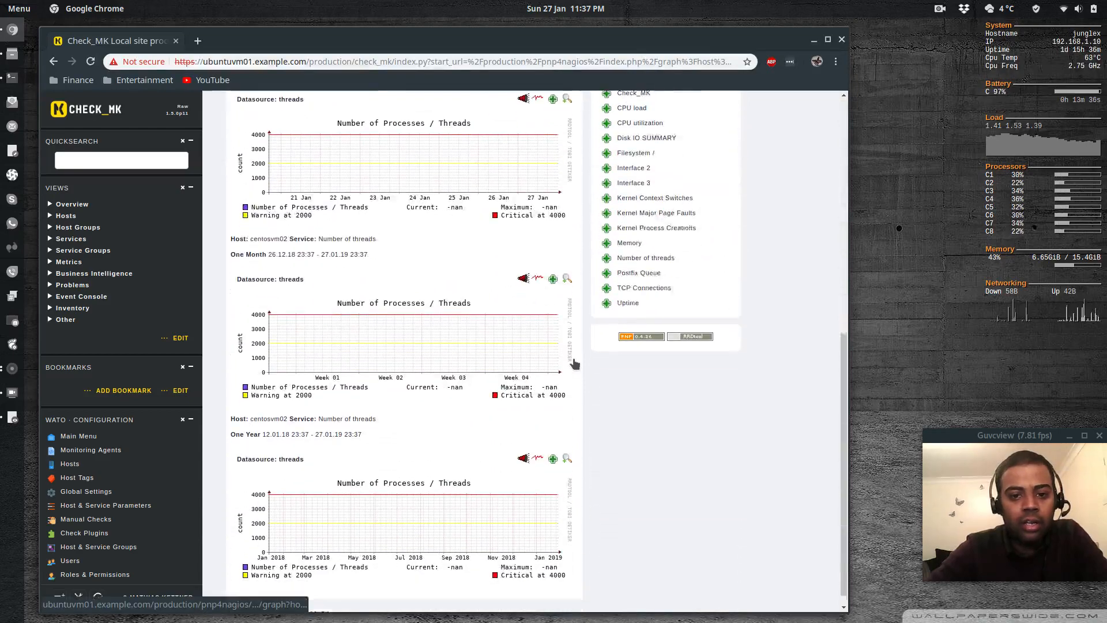
scroll(573, 362, "up", 6)
scroll(574, 363, "up", 2)
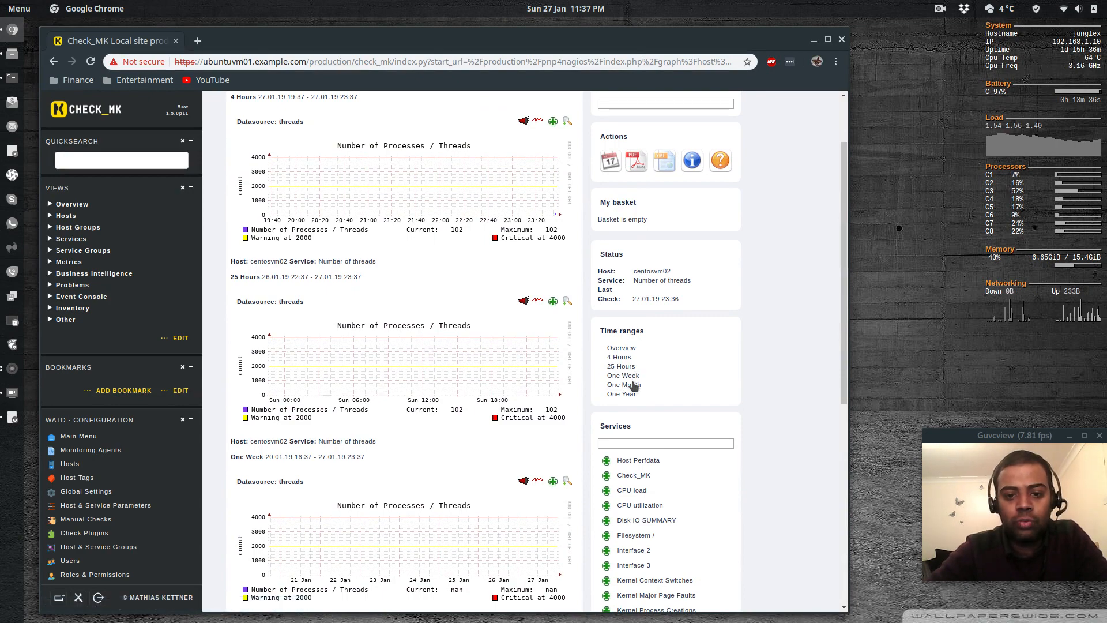
scroll(650, 358, "down", 3)
scroll(651, 357, "up", 5)
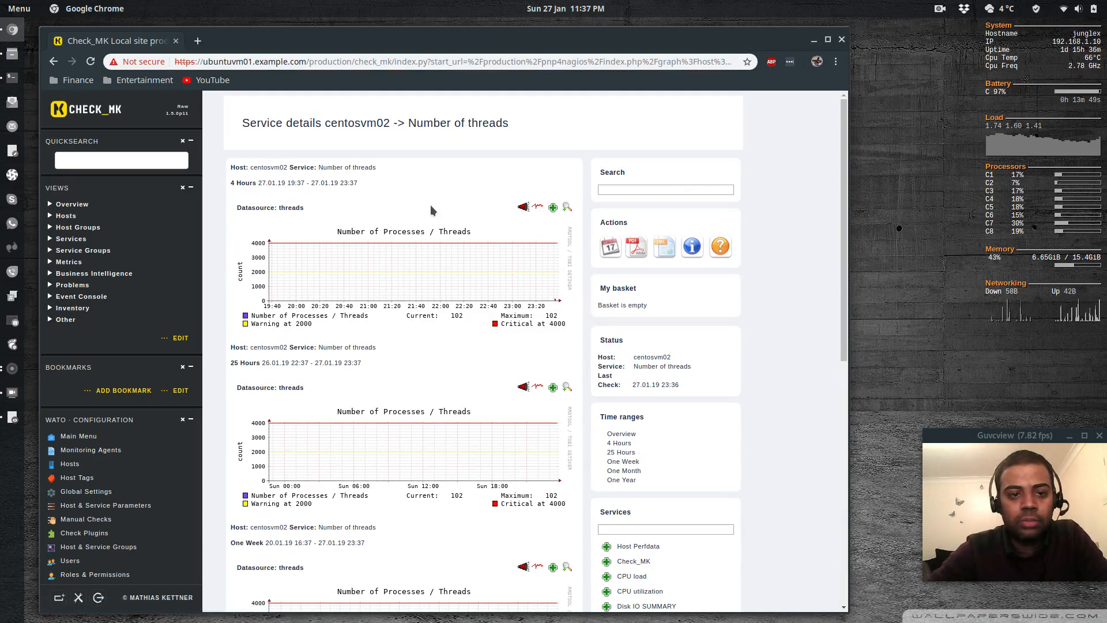
Step: Return to the Main Overview and open the details of the unhandled Check_MK Discovery service problem
left_click(106, 113)
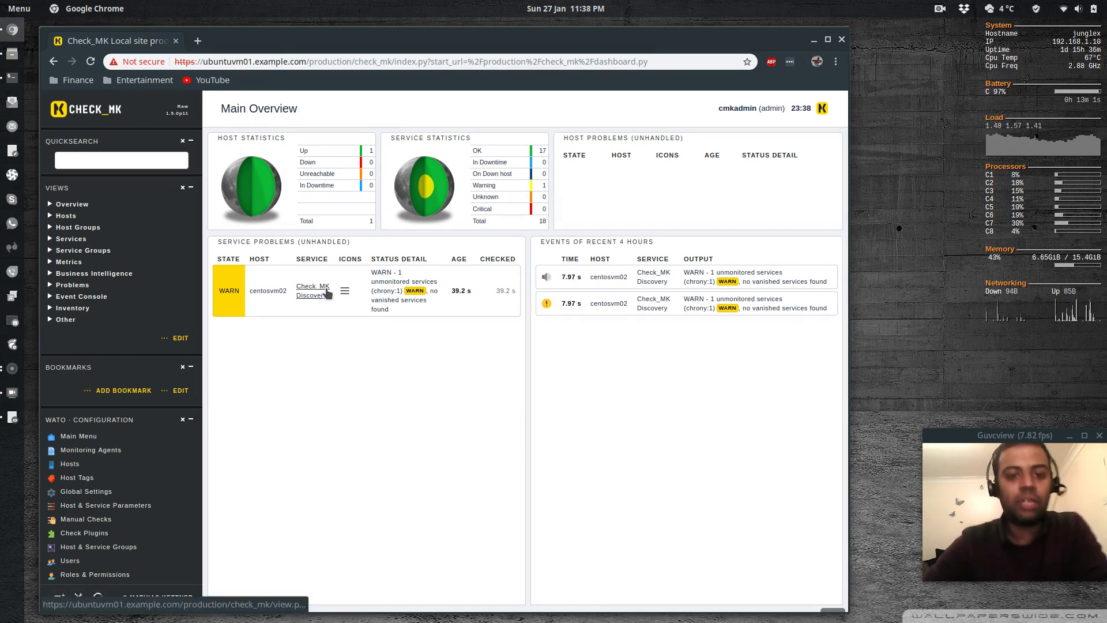
left_click(301, 292)
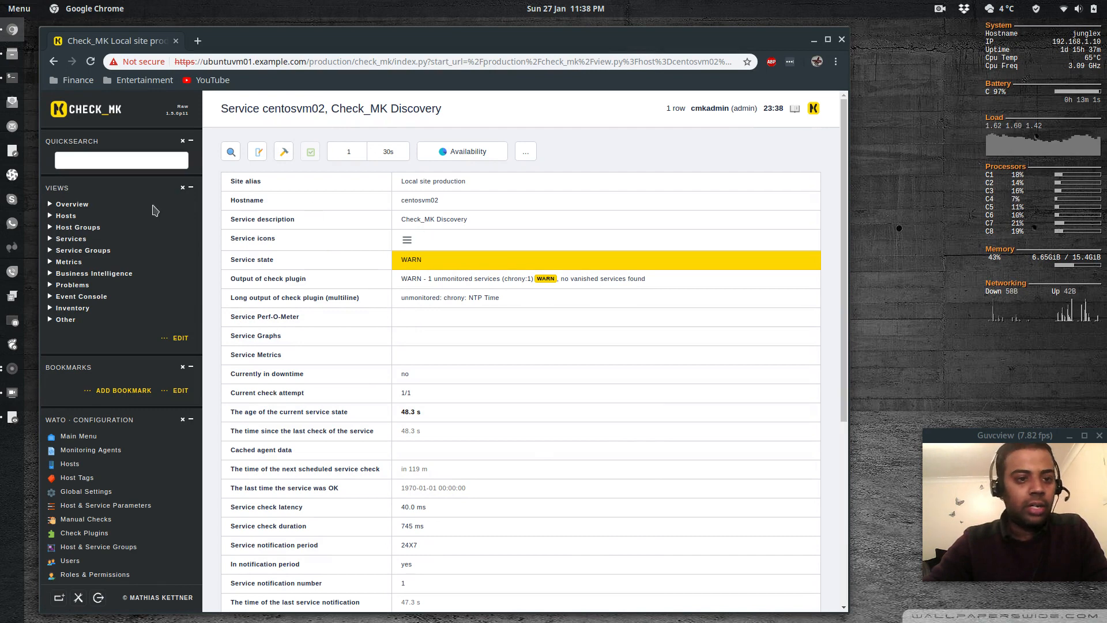
Step: List all hosts, open the services of centosvm02, and examine the unmonitored chrony service named in the Check_MK Discovery warning
left_click(65, 216)
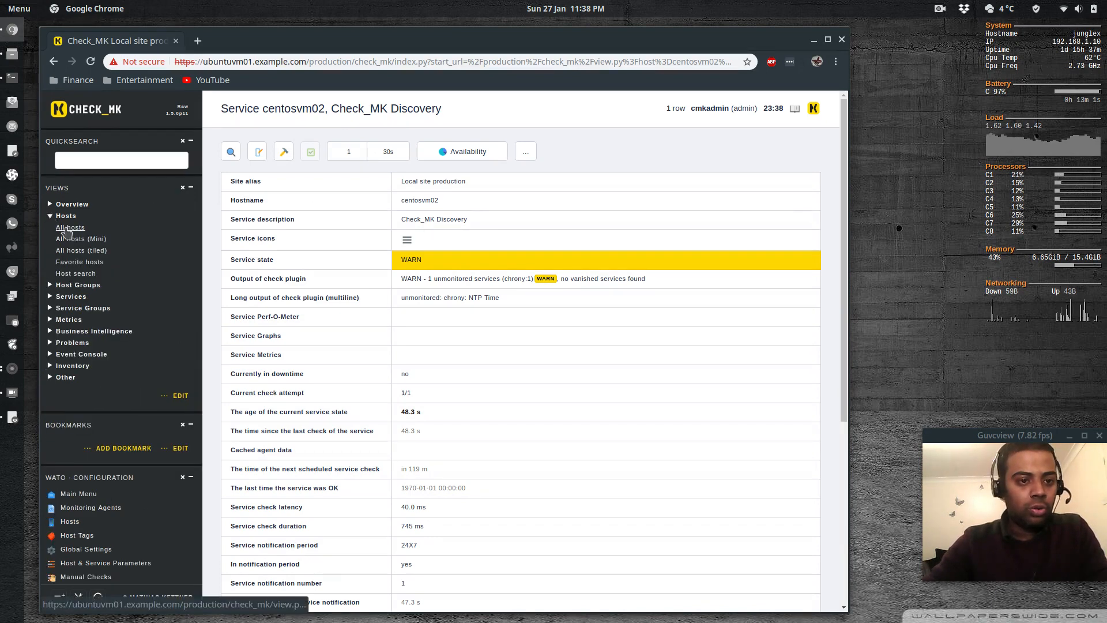
left_click(68, 229)
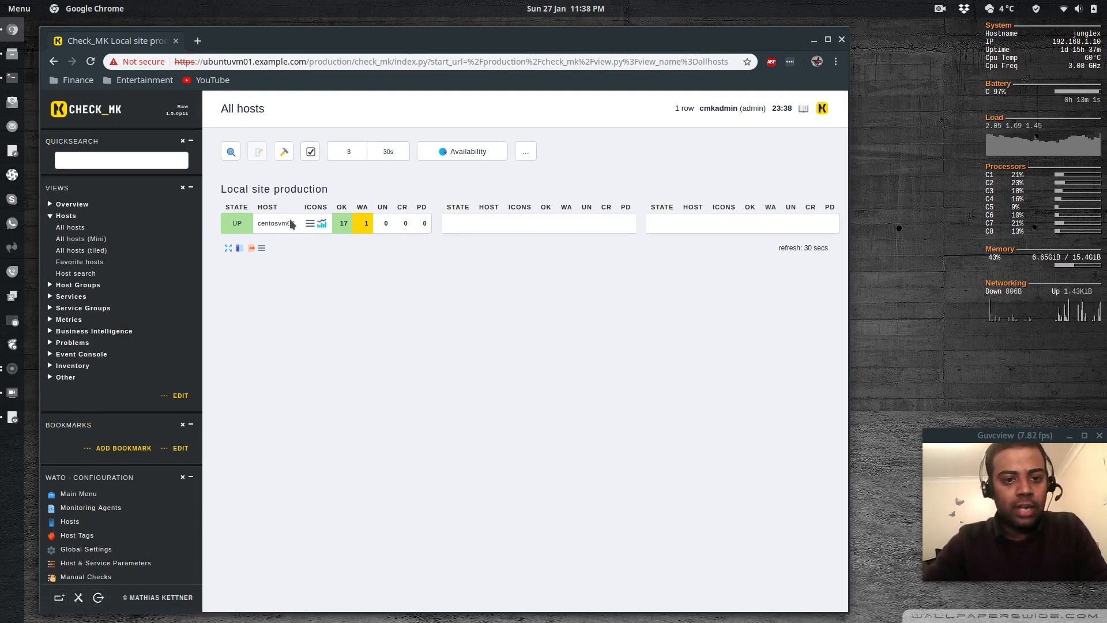
mouse_move(325, 224)
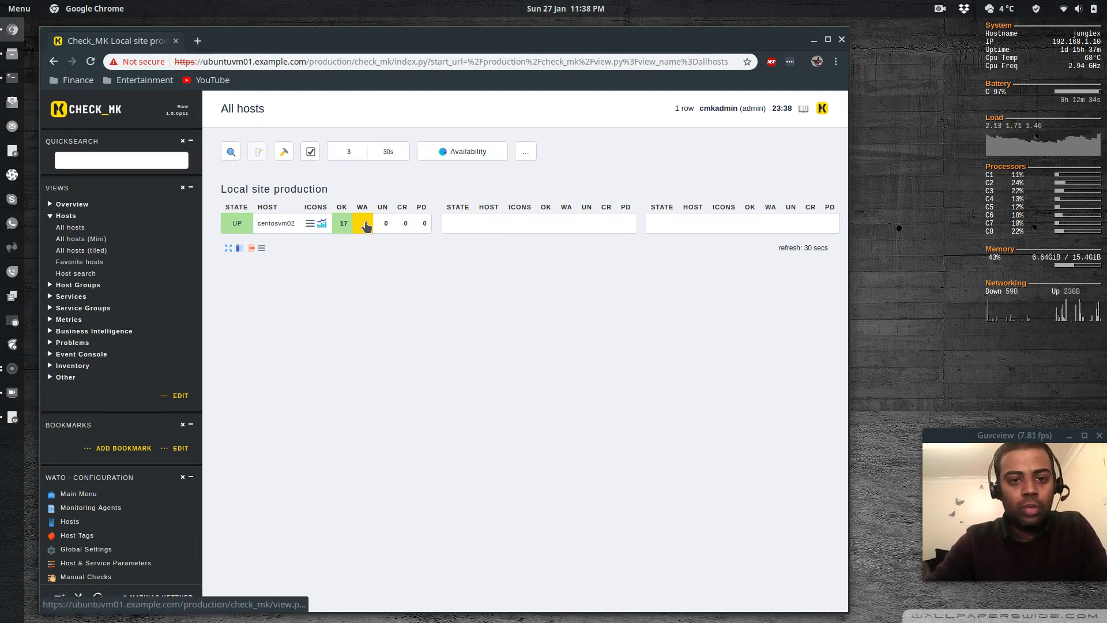
left_click(278, 223)
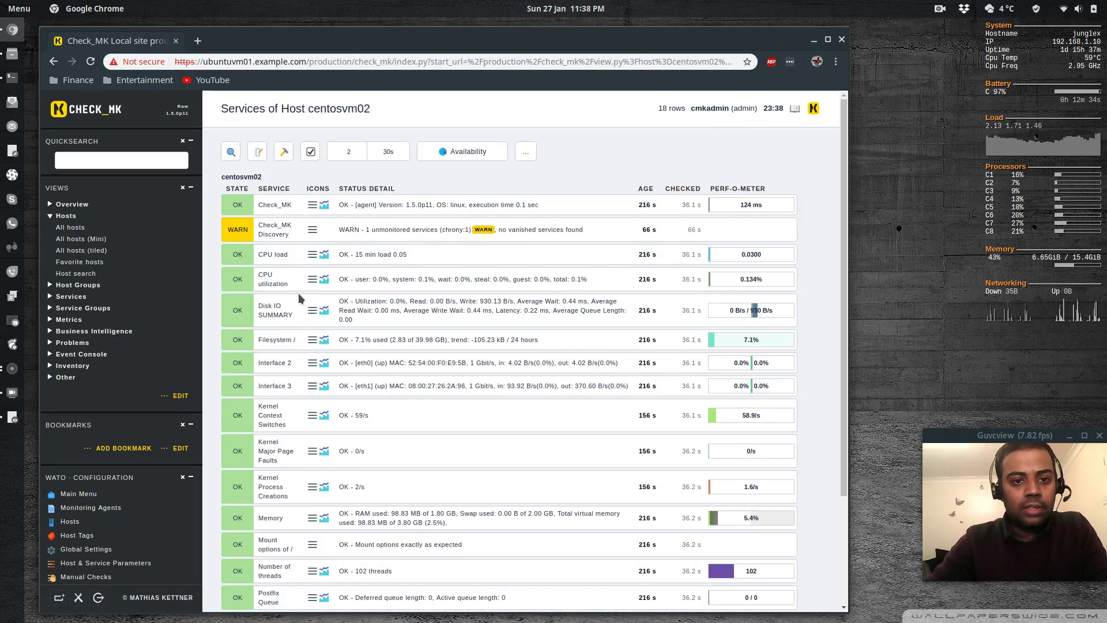
scroll(298, 297, "down", 3)
scroll(299, 297, "up", 3)
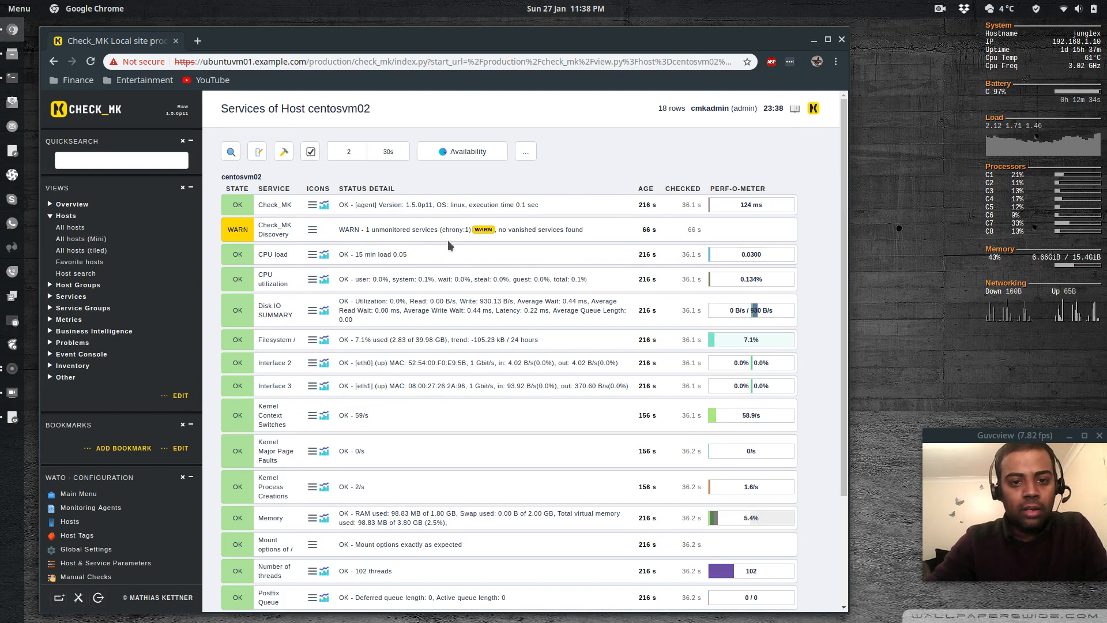
left_click_drag(442, 230, 460, 230)
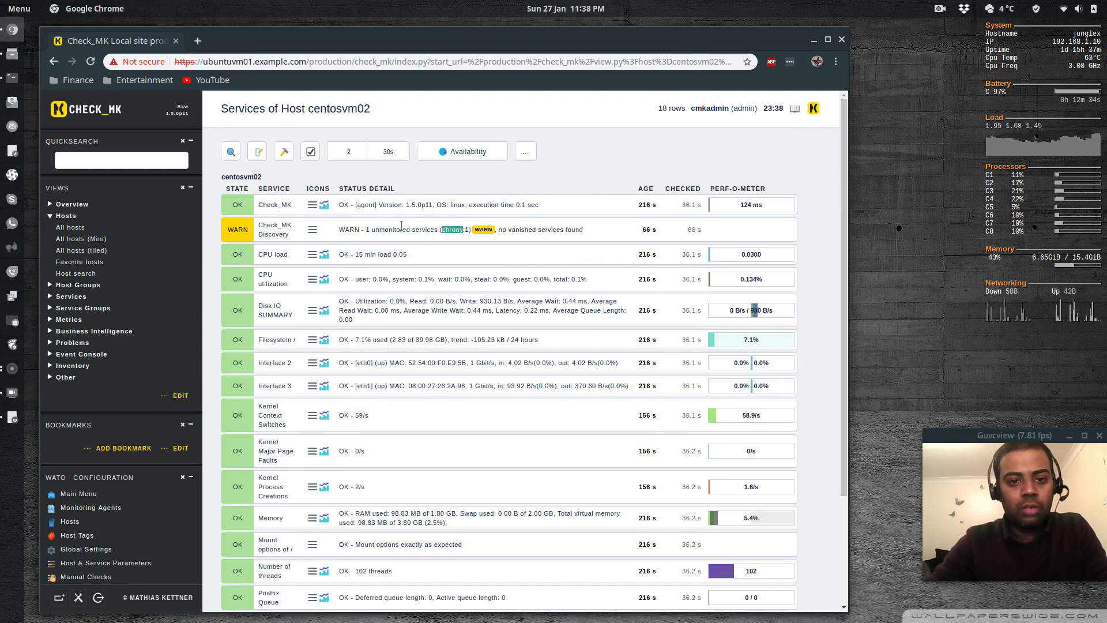
Step: Open the WATO host list and bring up the service discovery page of host centosvm02
scroll(129, 320, "down", 3)
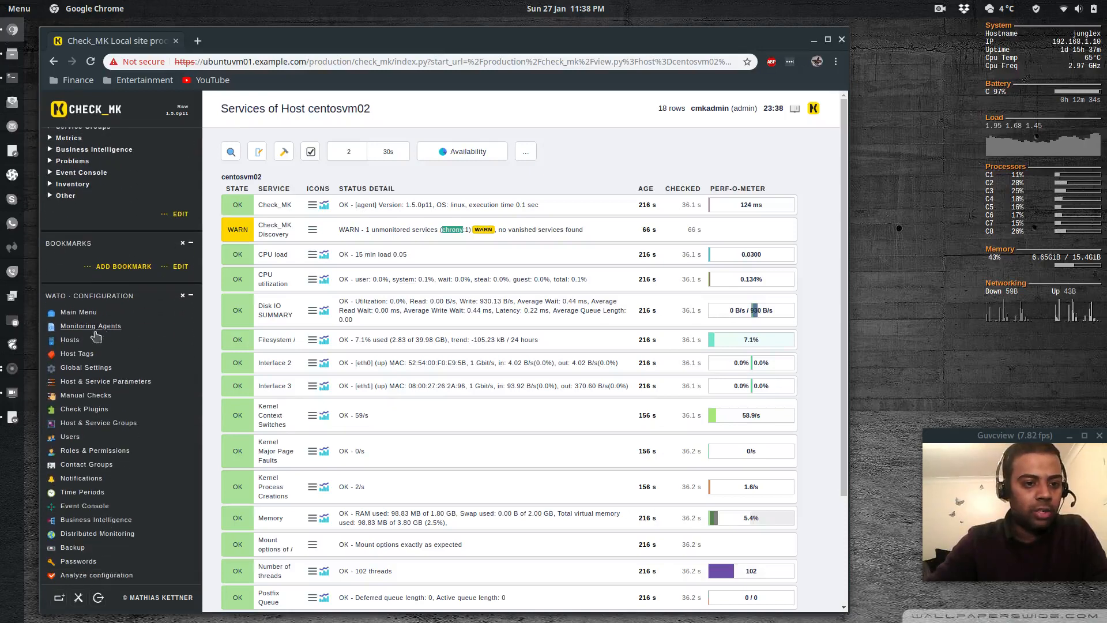
left_click(69, 341)
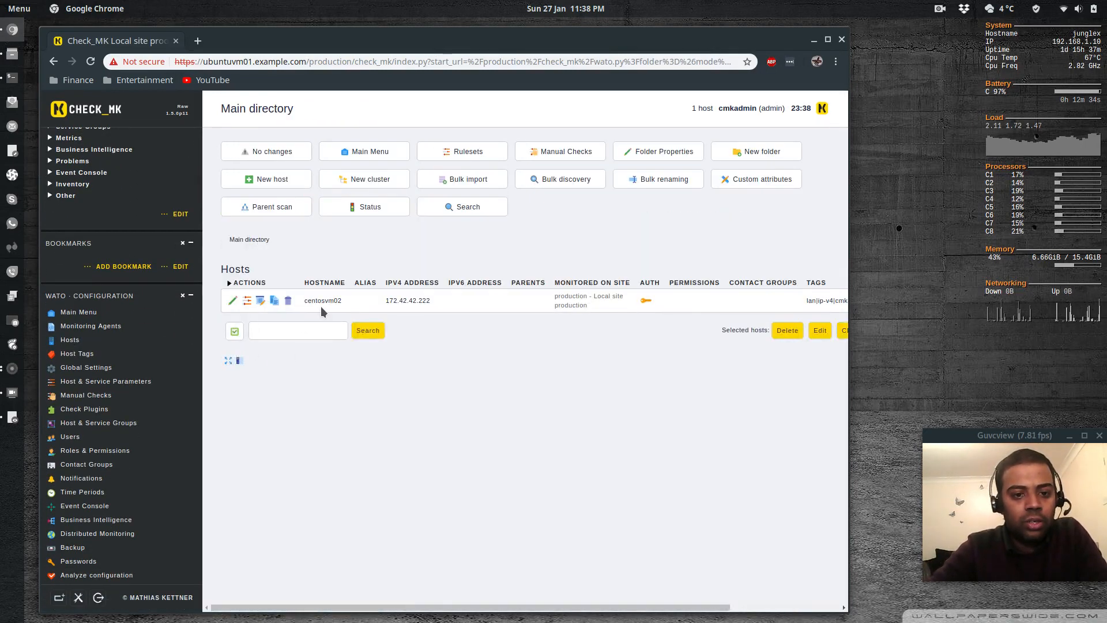
left_click(261, 301)
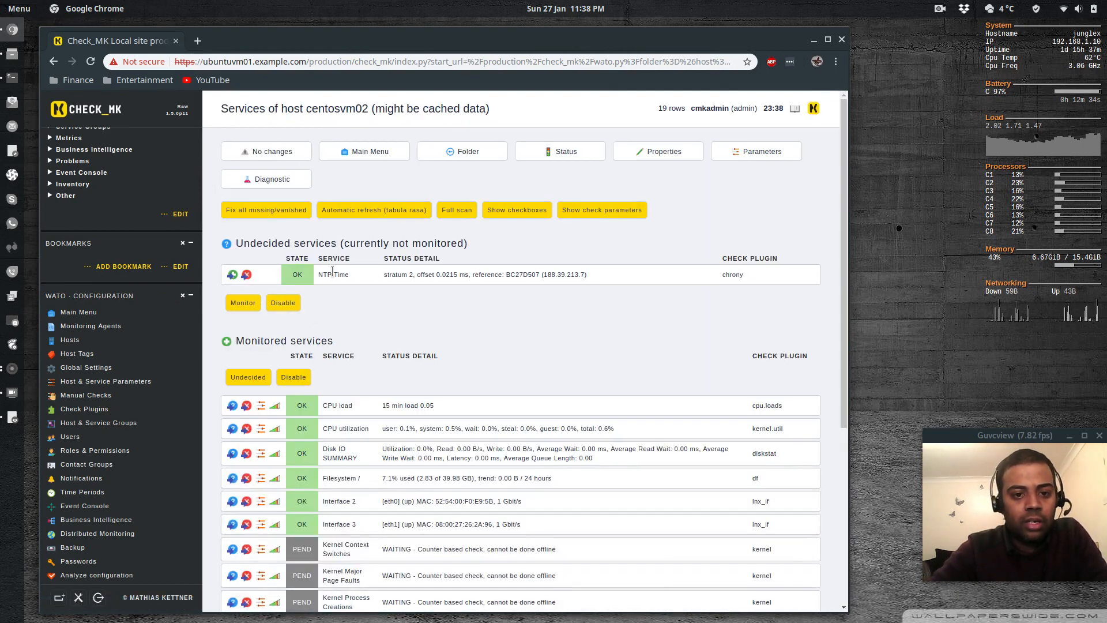
Step: Add the undecided NTP Time service of centosvm02 to monitoring, and set all remaining undecided services to monitored
left_click_drag(319, 272, 353, 276)
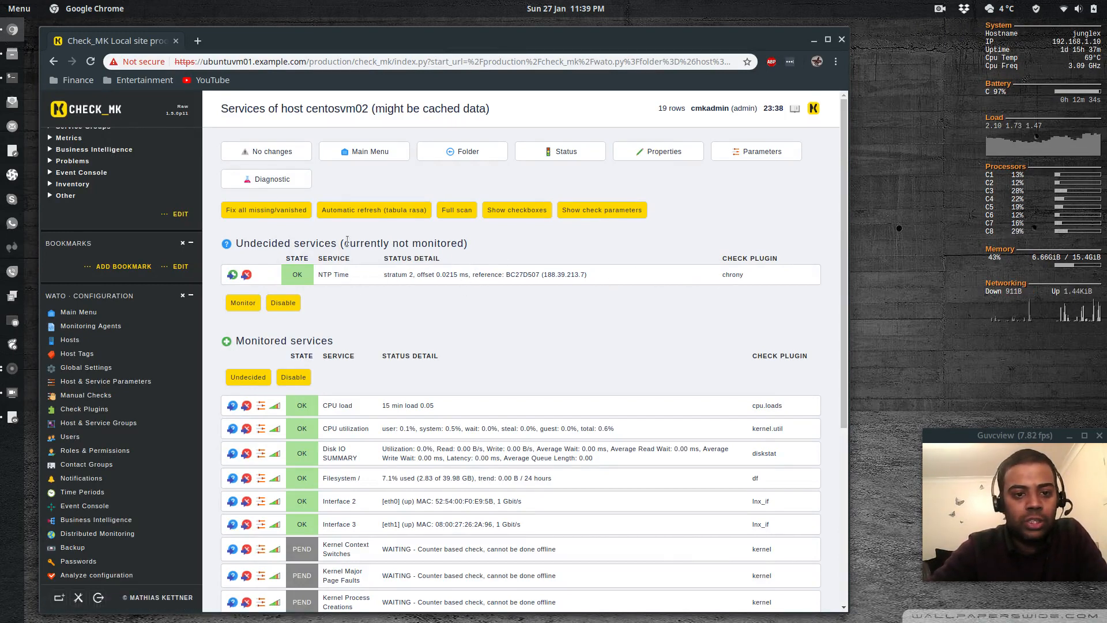
left_click(231, 275)
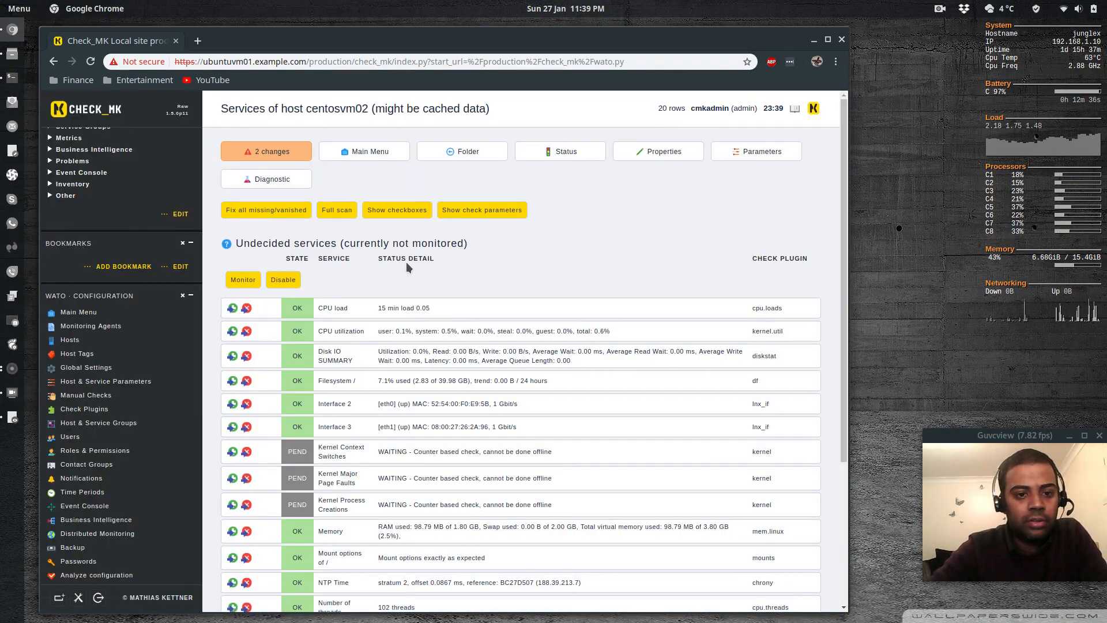
scroll(399, 302, "down", 4)
scroll(399, 302, "up", 4)
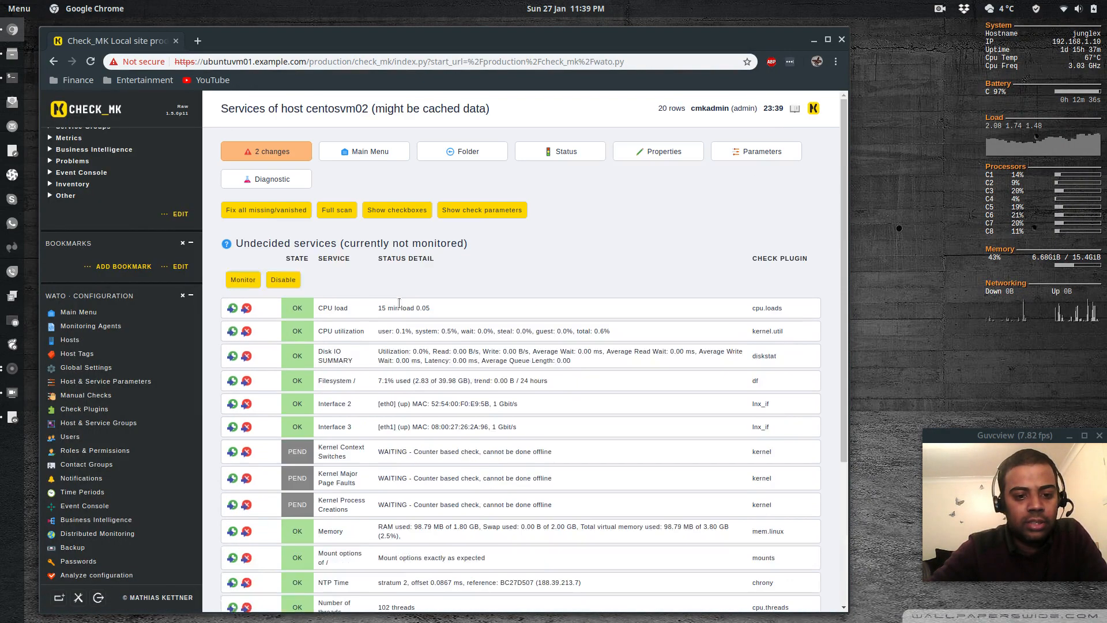
left_click(242, 280)
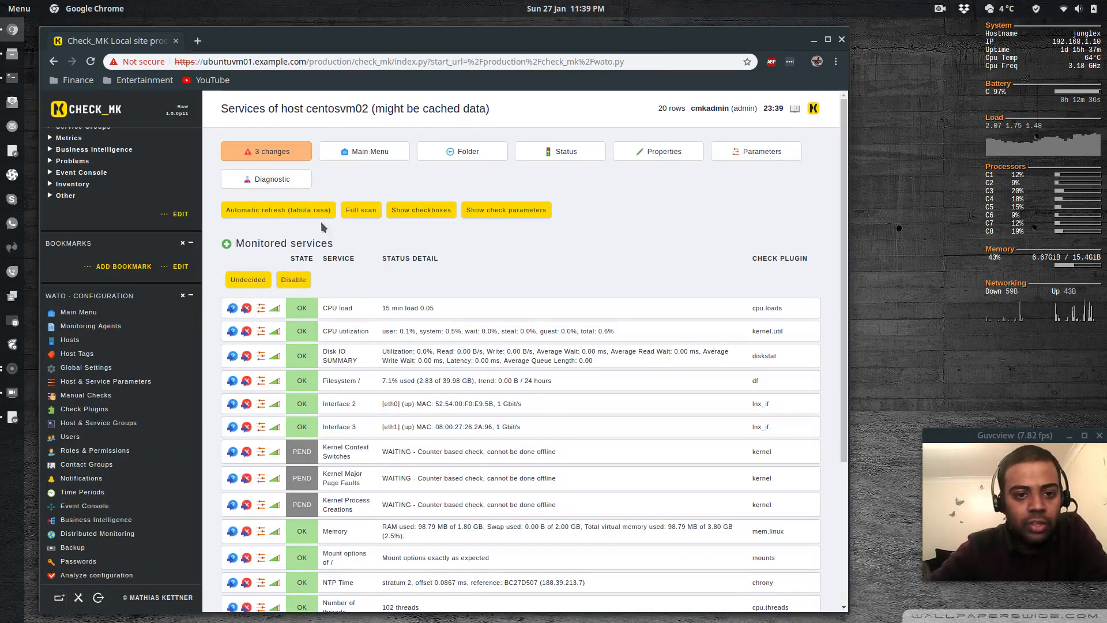
Step: Activate the pending changes on the affected site and refresh the Main Overview to check for service problems
left_click(277, 162)
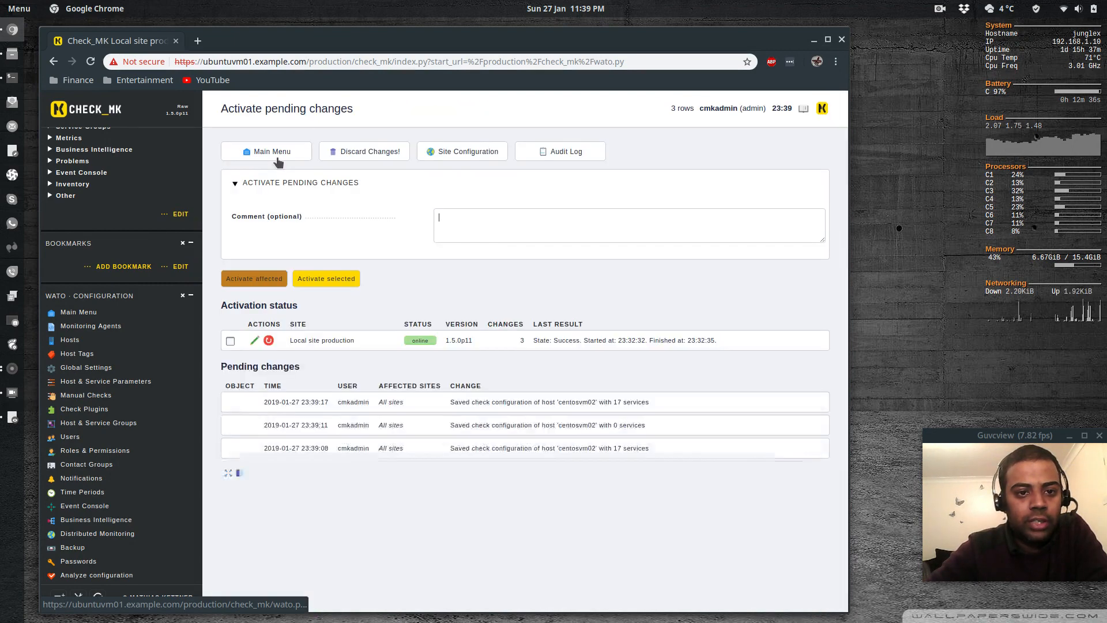
left_click(257, 279)
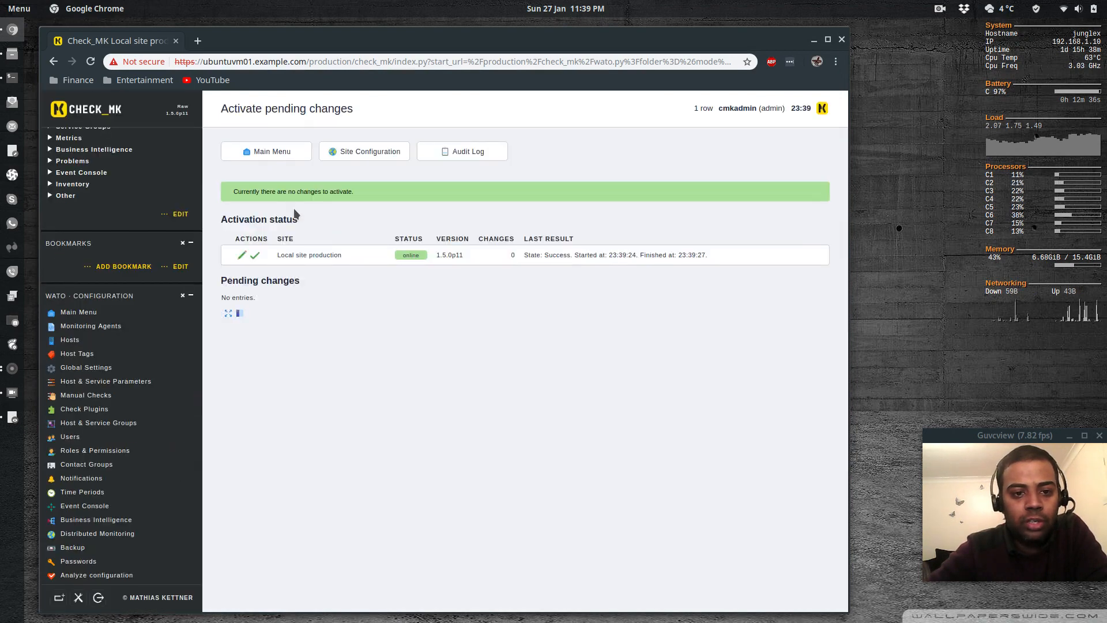
scroll(139, 181, "up", 3)
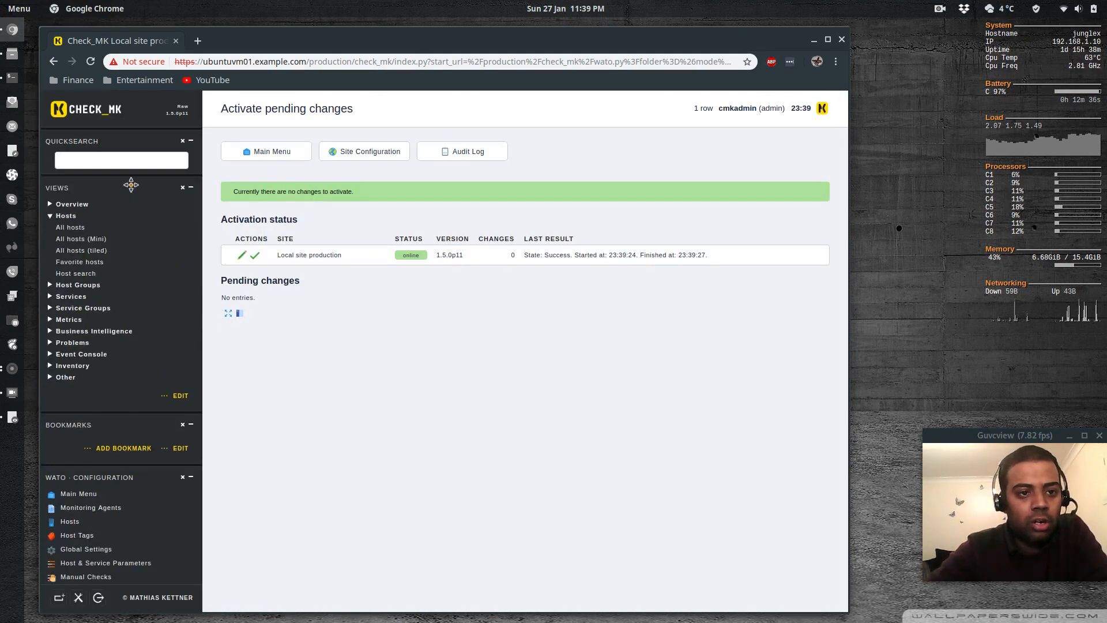
left_click(98, 117)
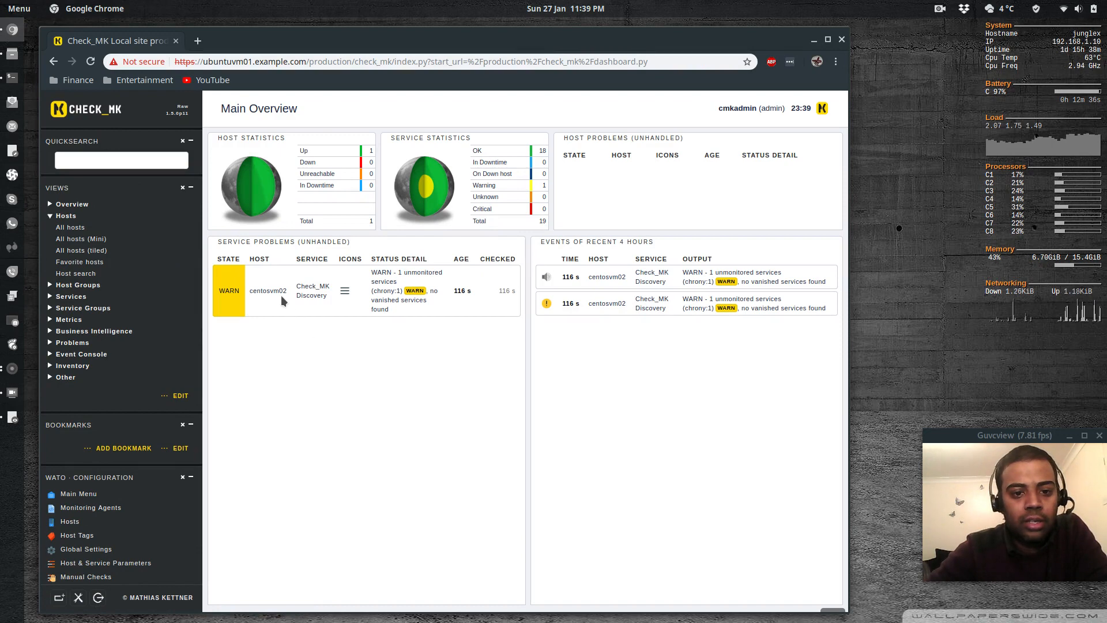
left_click(91, 62)
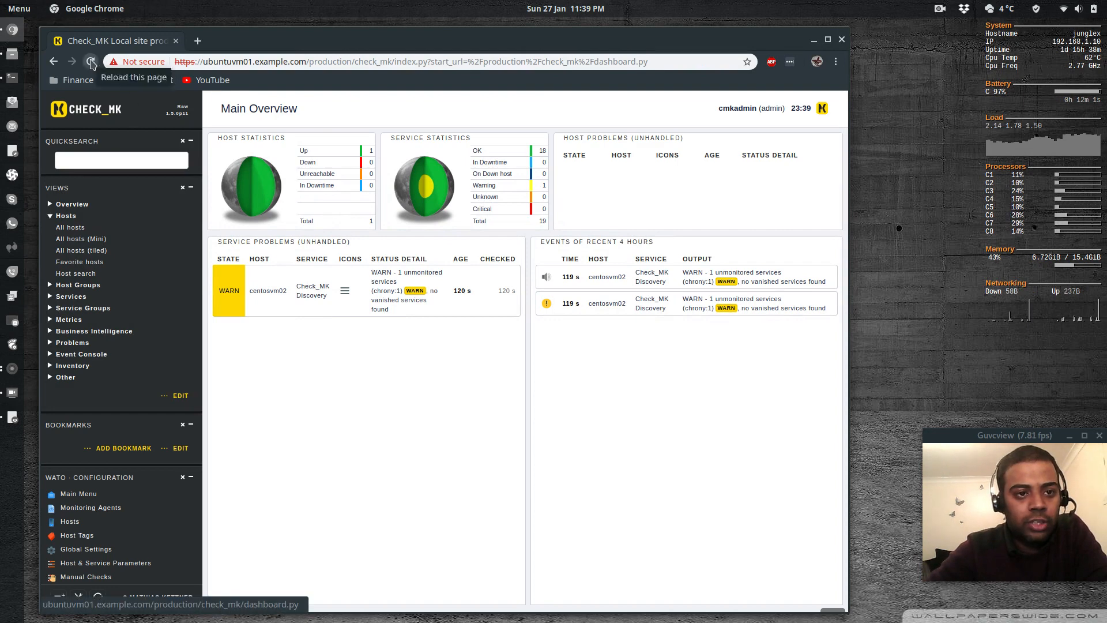
left_click(91, 62)
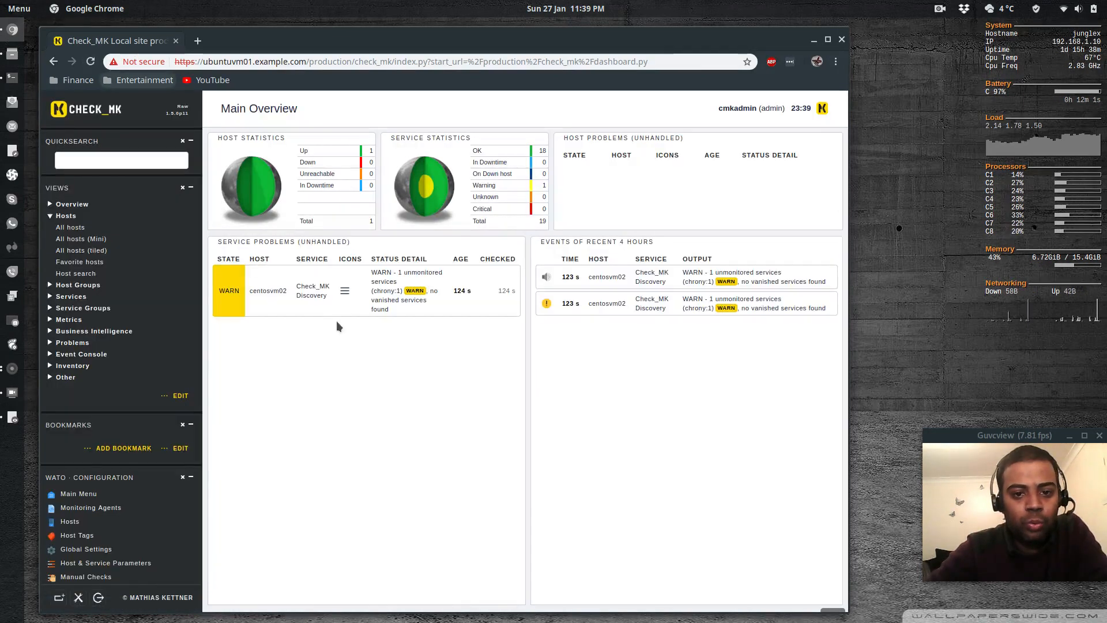
Step: Reschedule the Check_MK Discovery check of centosvm02 and return to the Main Overview
left_click(271, 291)
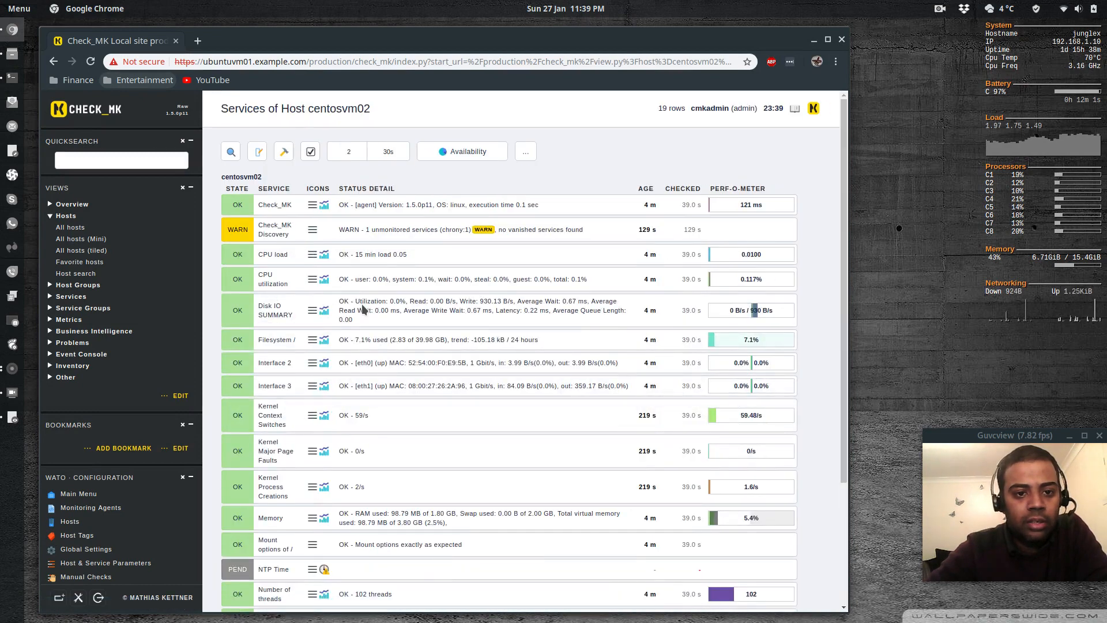
left_click(312, 229)
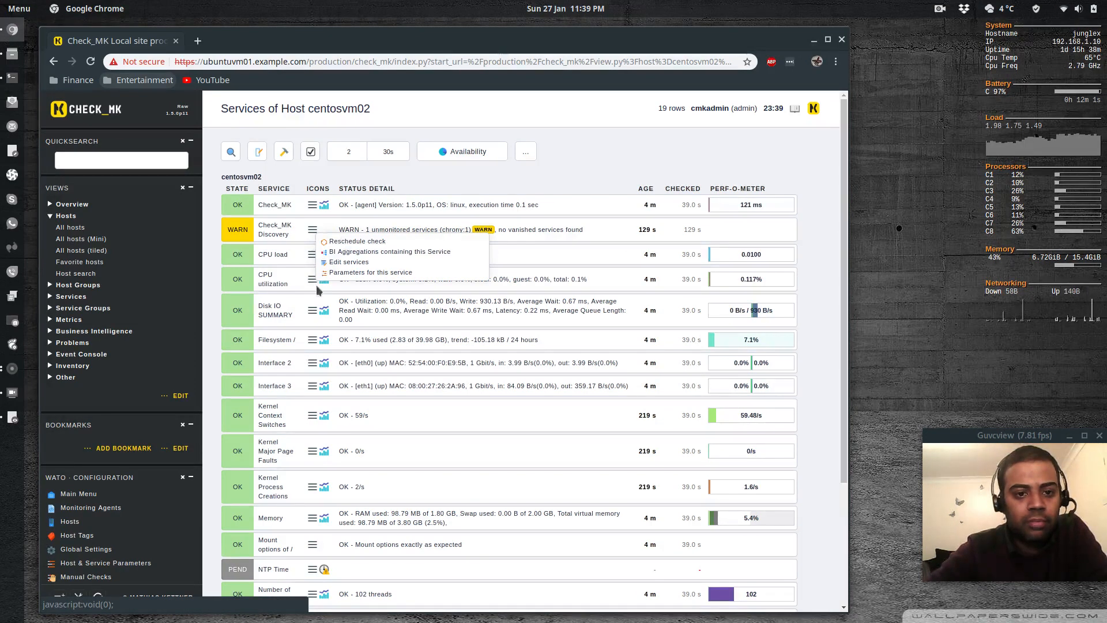
left_click(334, 241)
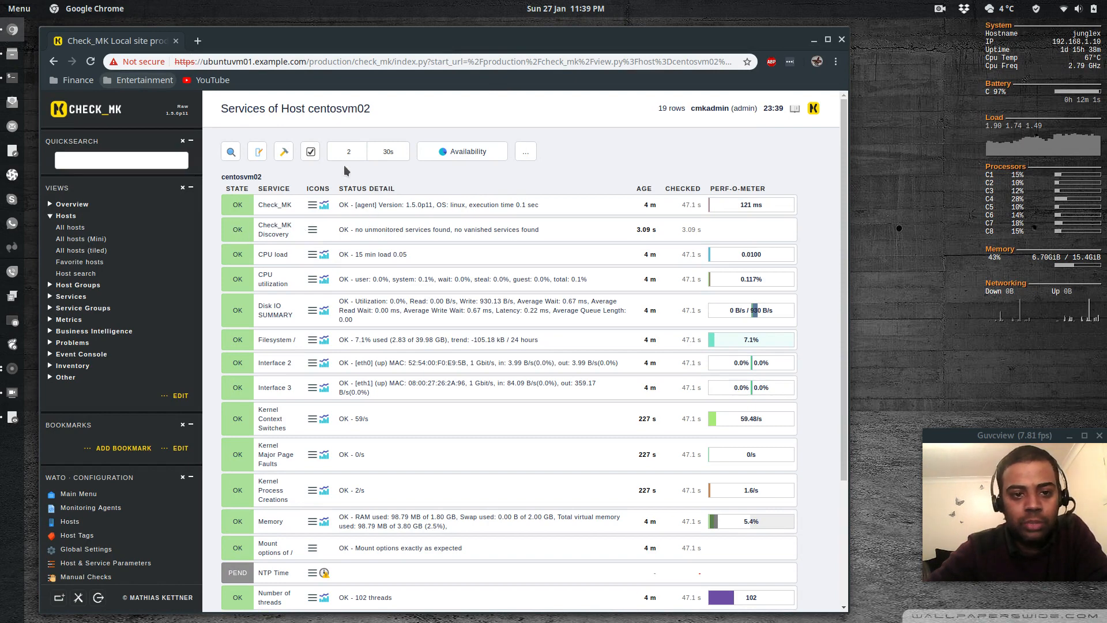
left_click(109, 110)
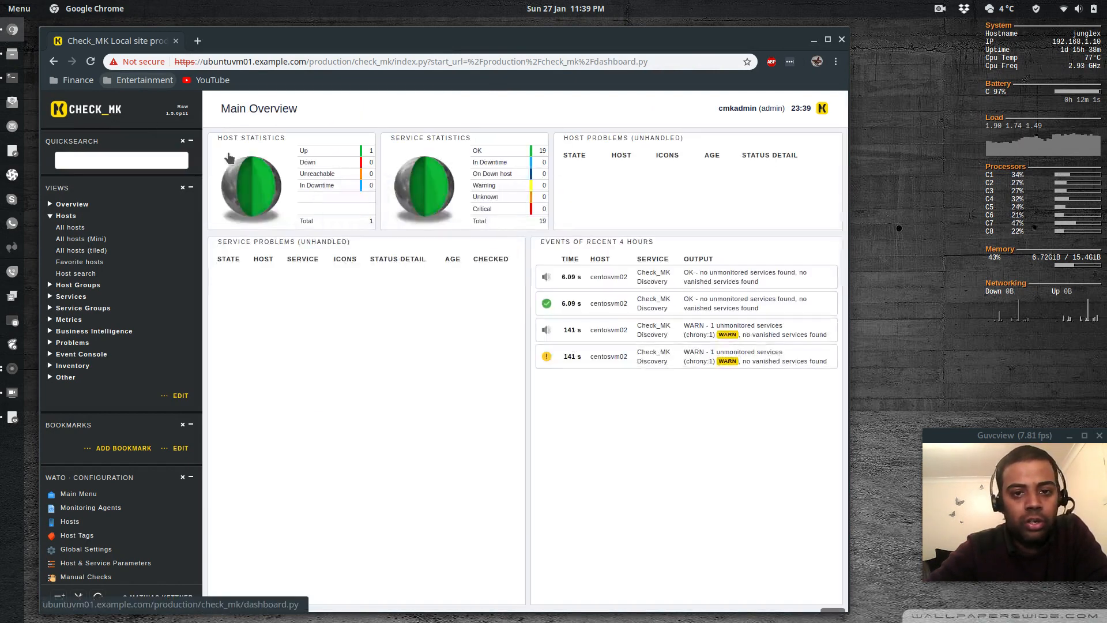
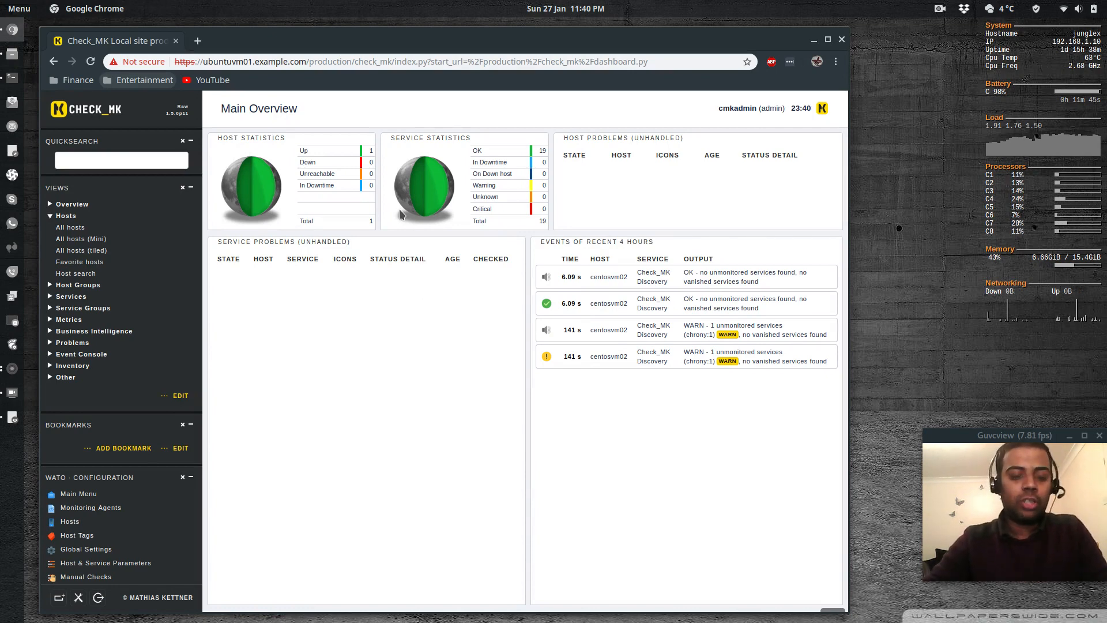
Step: Switch to the Document Viewer to look at the client machines in the omd.pdf diagram, and return to the browser
key("alt+Tab")
key("alt+Tab")
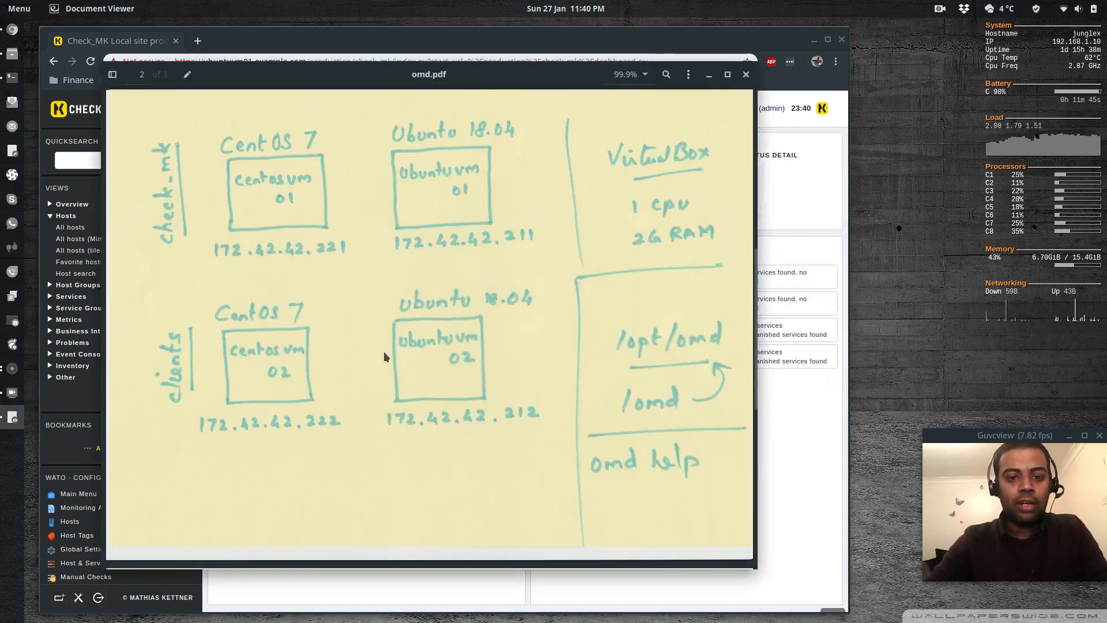
key("alt+Tab")
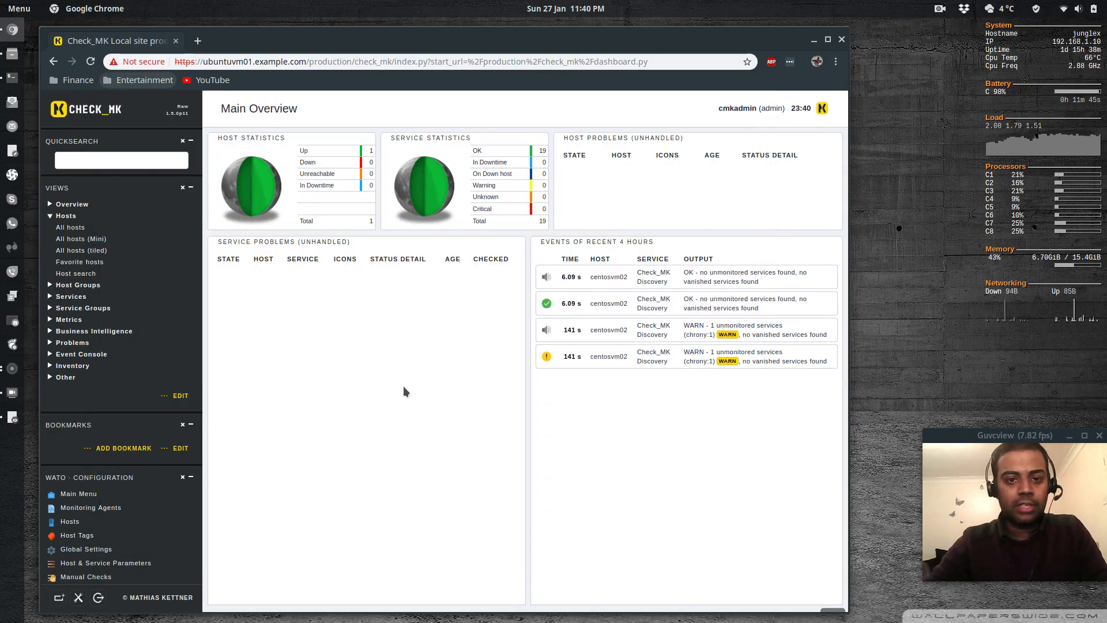
Step: Switch to the terminal, leave the centosvm02 session, and list the machine states with vagrant status
key("alt+Tab")
key("alt+Tab")
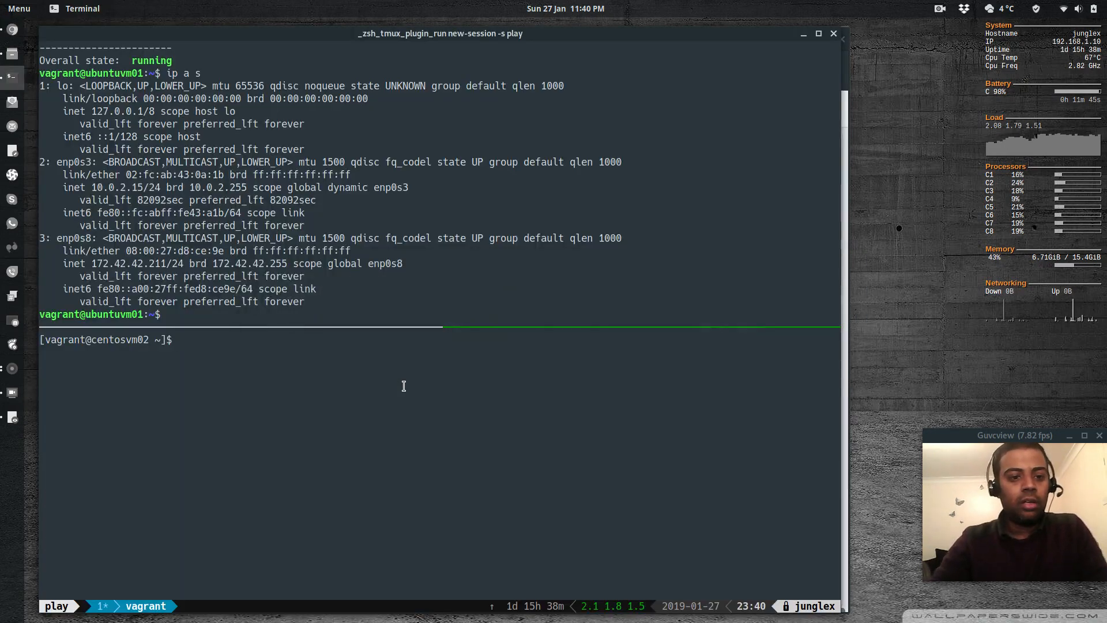
key("ctrl+d")
type("v")
key("ctrl+l")
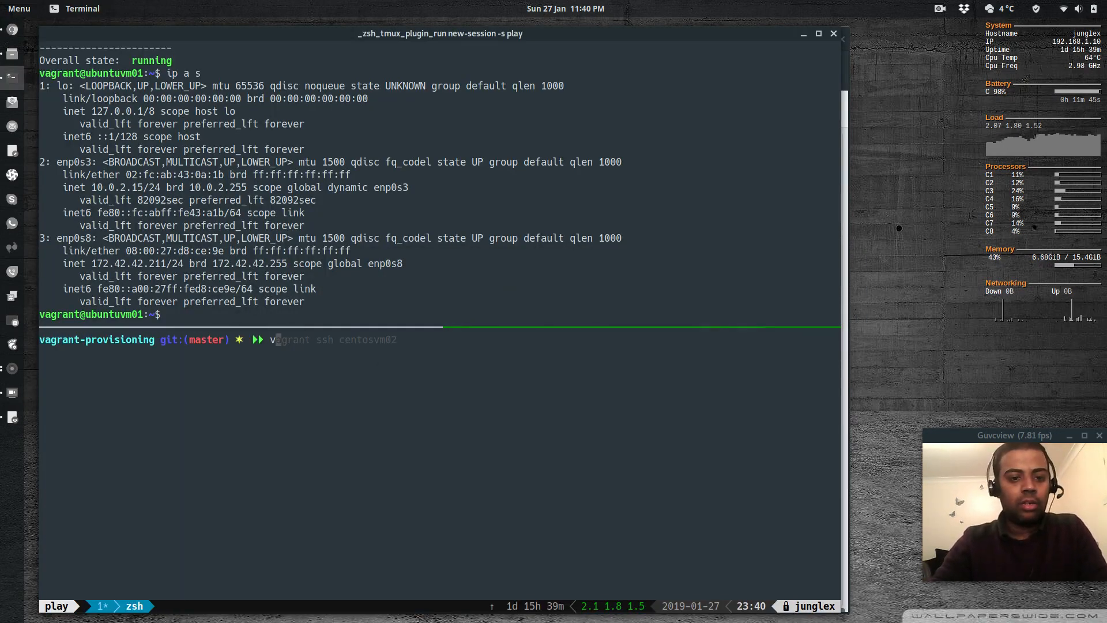
type("agrant sh")
key("BackSpace")
key("BackSpace")
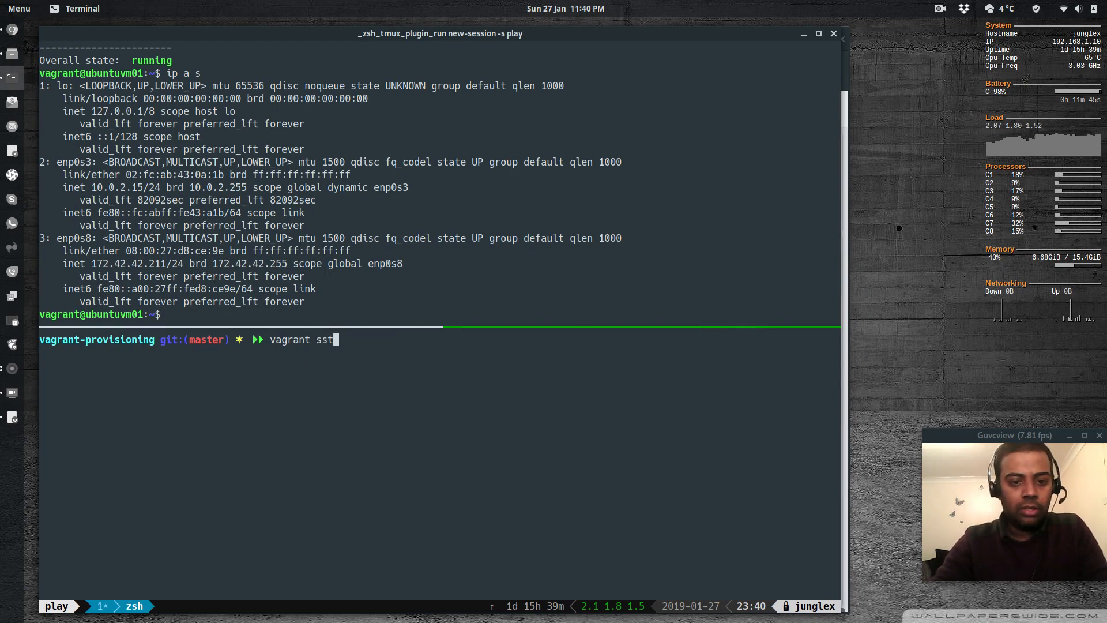
type("tatus")
key("Return")
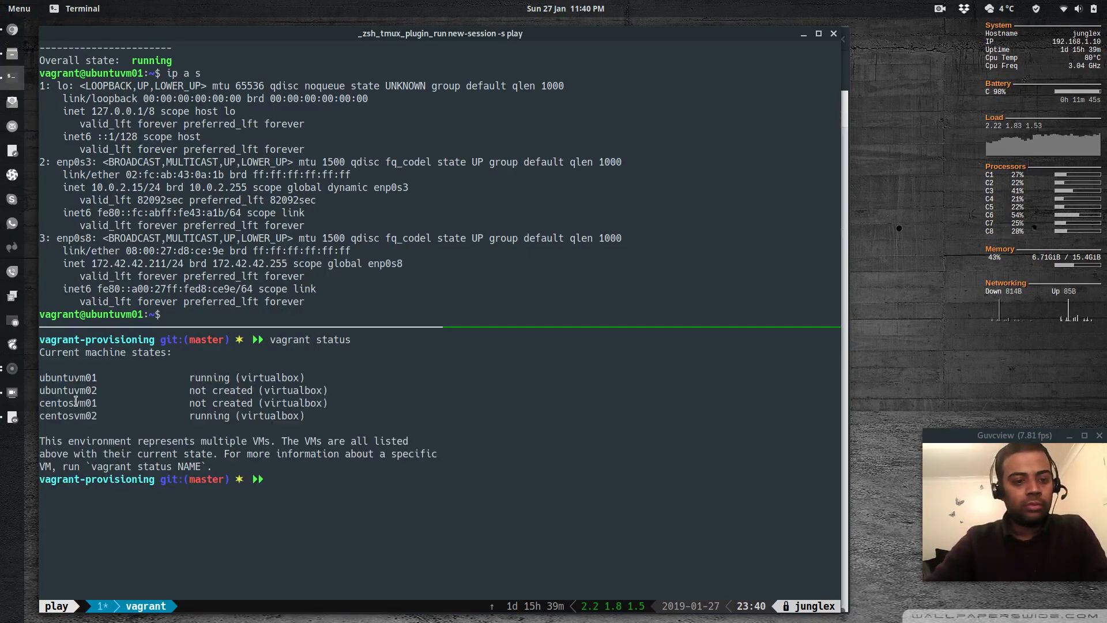
Step: Review the listed machine states and bring up the ubuntuvm02 machine with vagrant up ubuntuvm02
left_click_drag(41, 376, 96, 374)
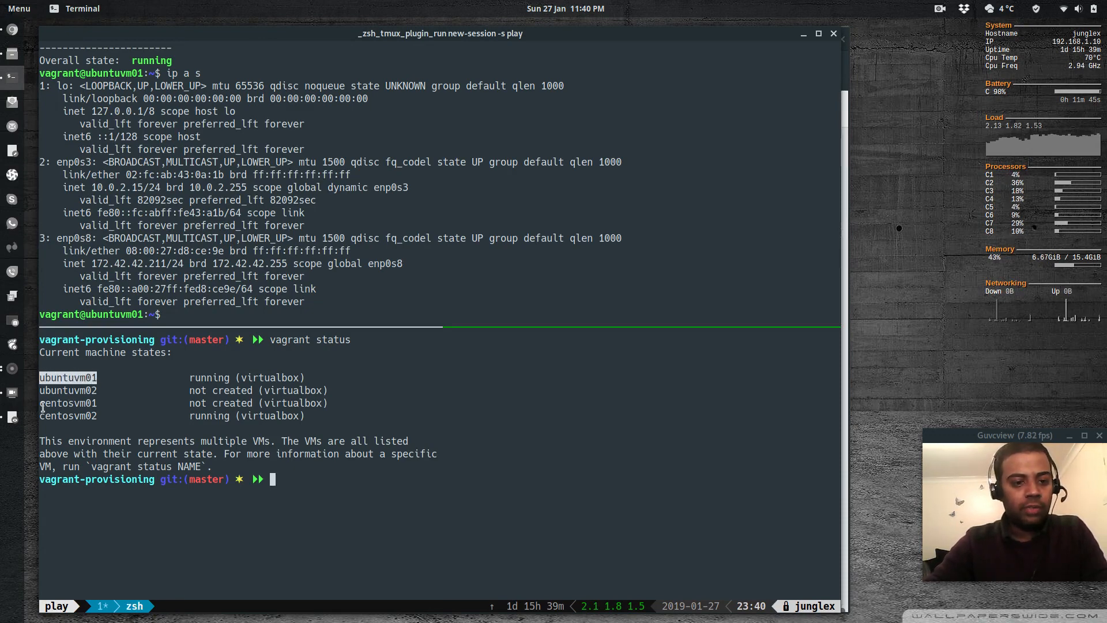
left_click_drag(41, 415, 92, 416)
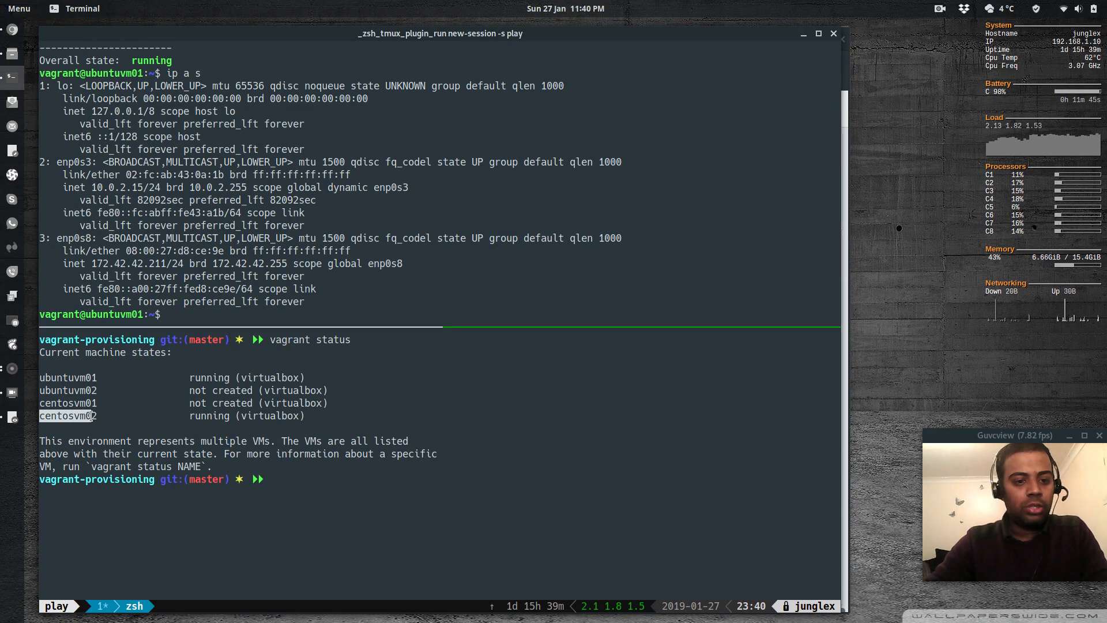
left_click_drag(196, 415, 229, 415)
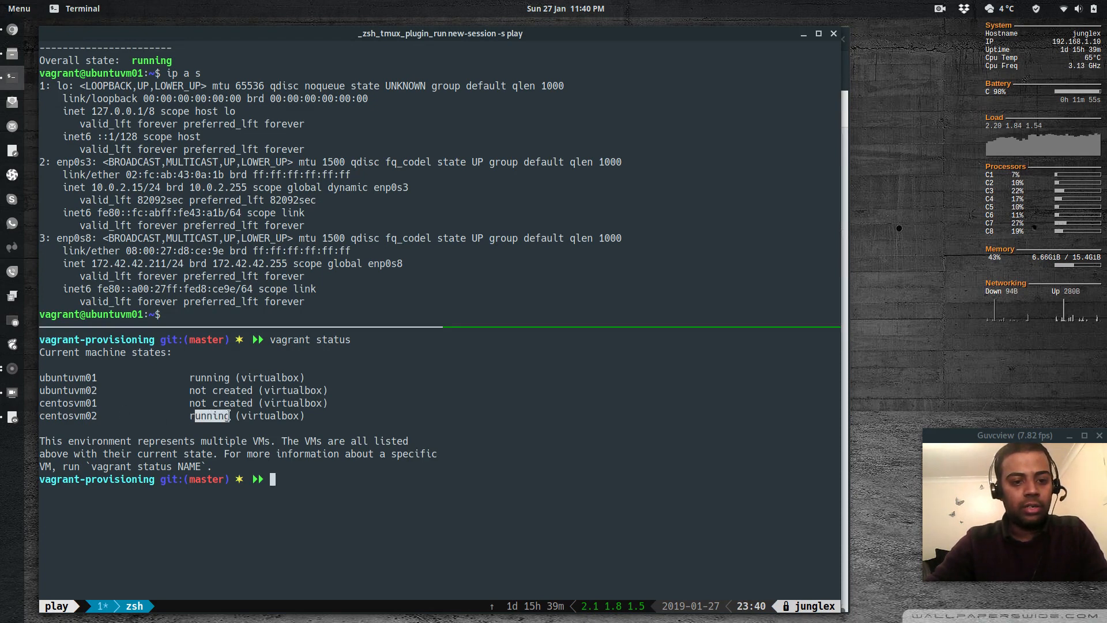
left_click_drag(39, 390, 94, 383)
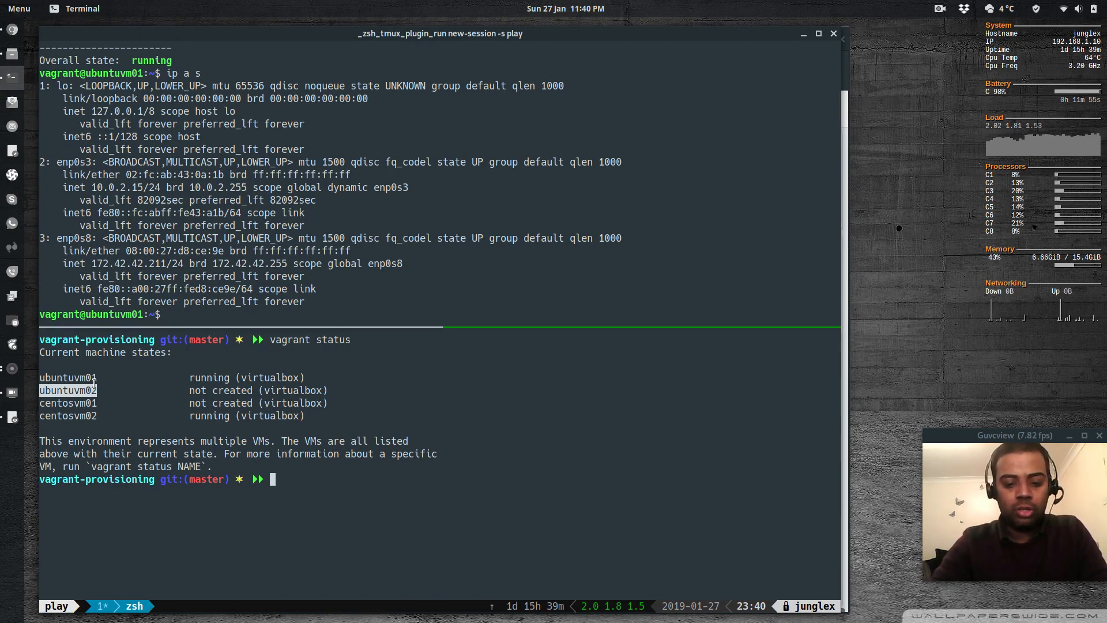
type("vagrant up ")
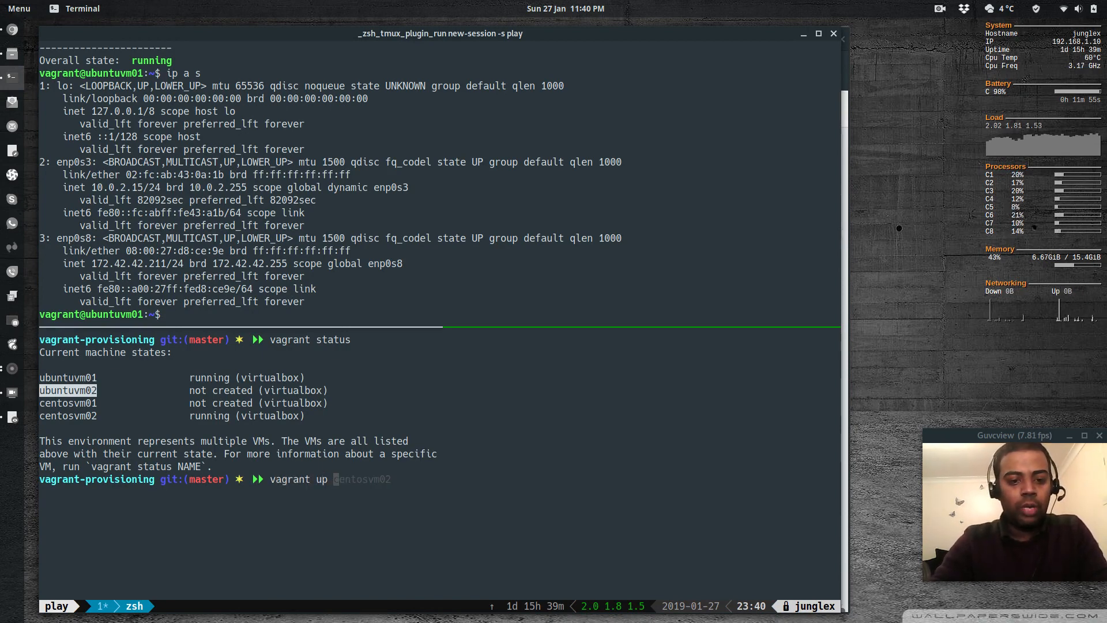
type("ubuntuvm02")
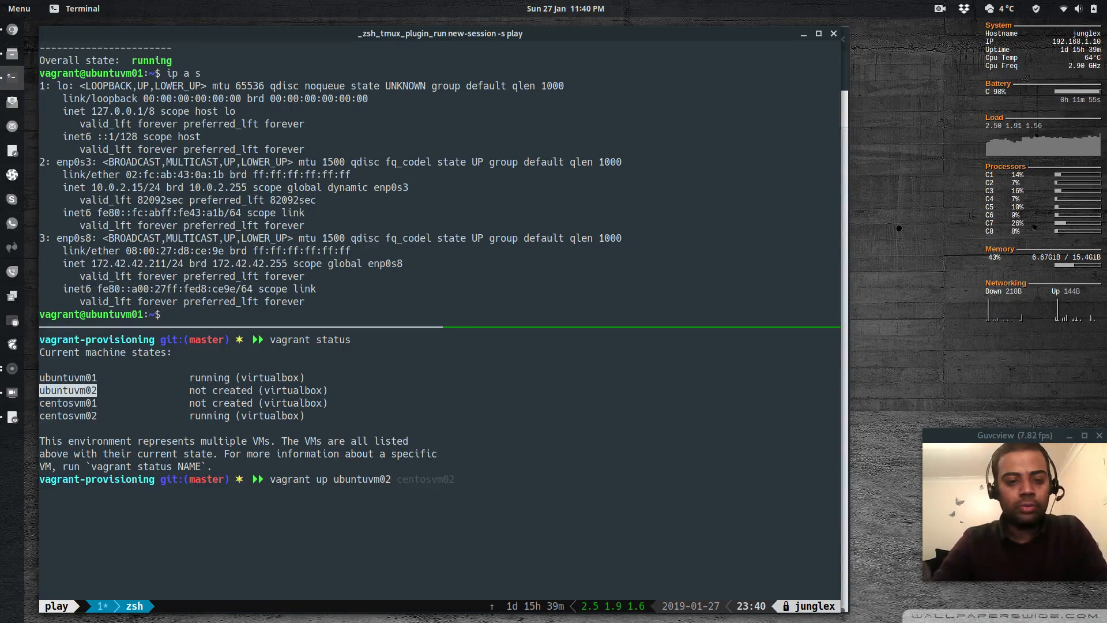
key("Return")
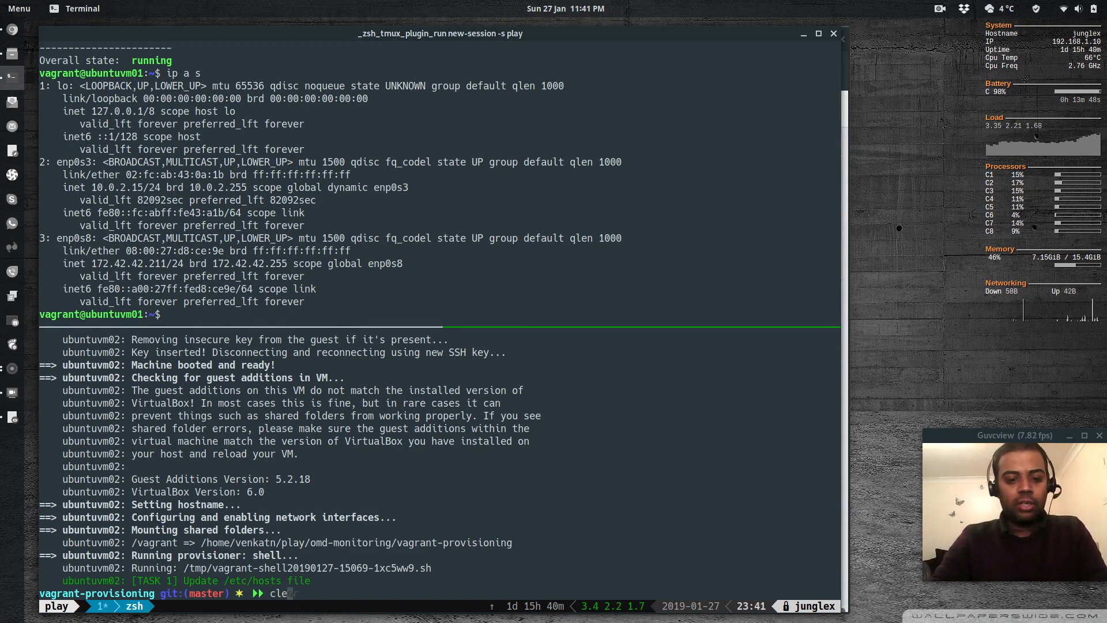
Step: Clear the terminal and log in to the new machine with vagrant ssh ubuntuvm02, starting from an empty screen
type("ar")
key("Return")
type("vag")
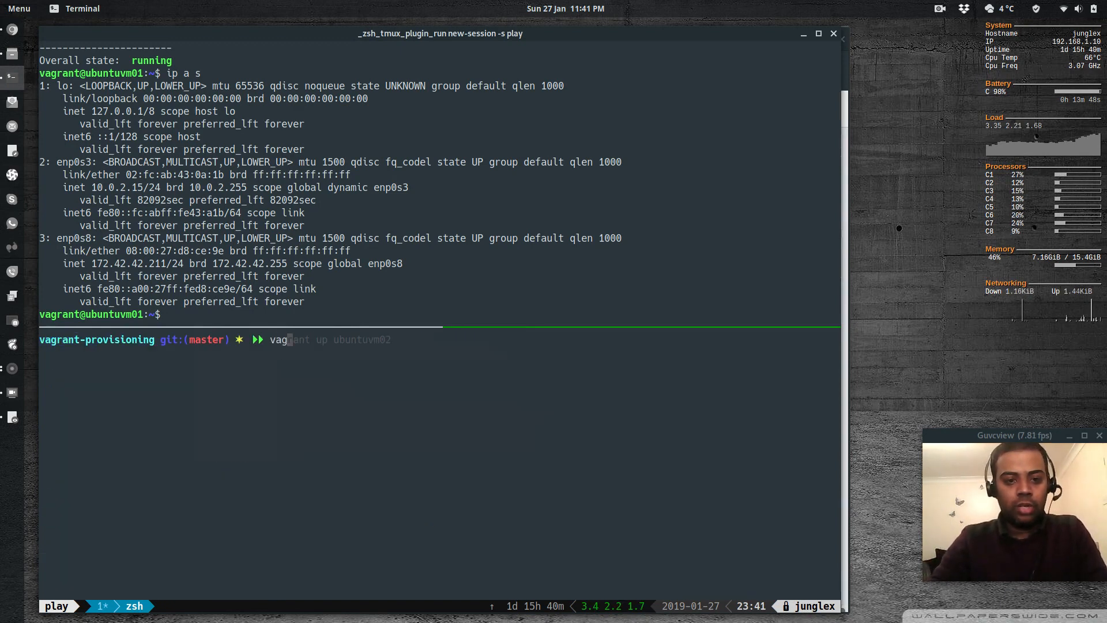
type("rant ssh ")
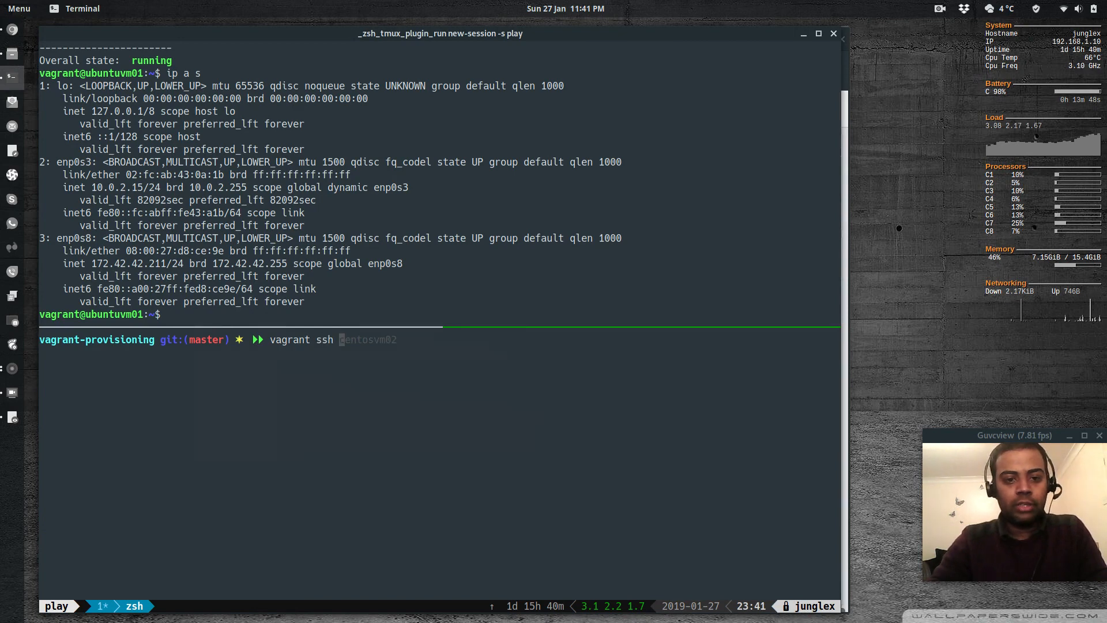
type("ubuntuvm")
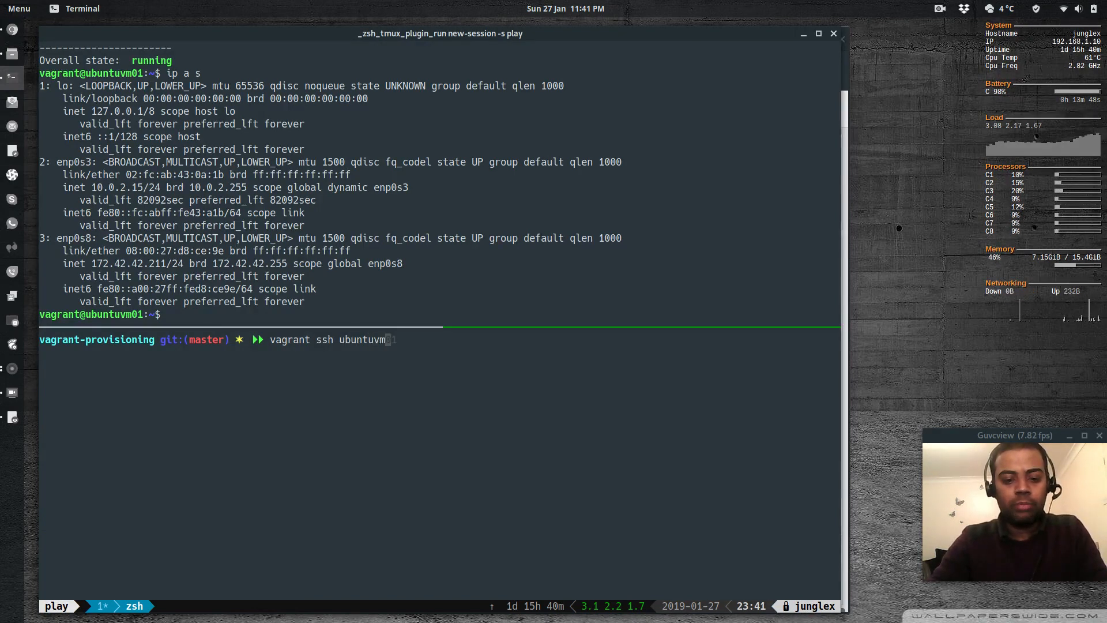
type("02")
key("Return")
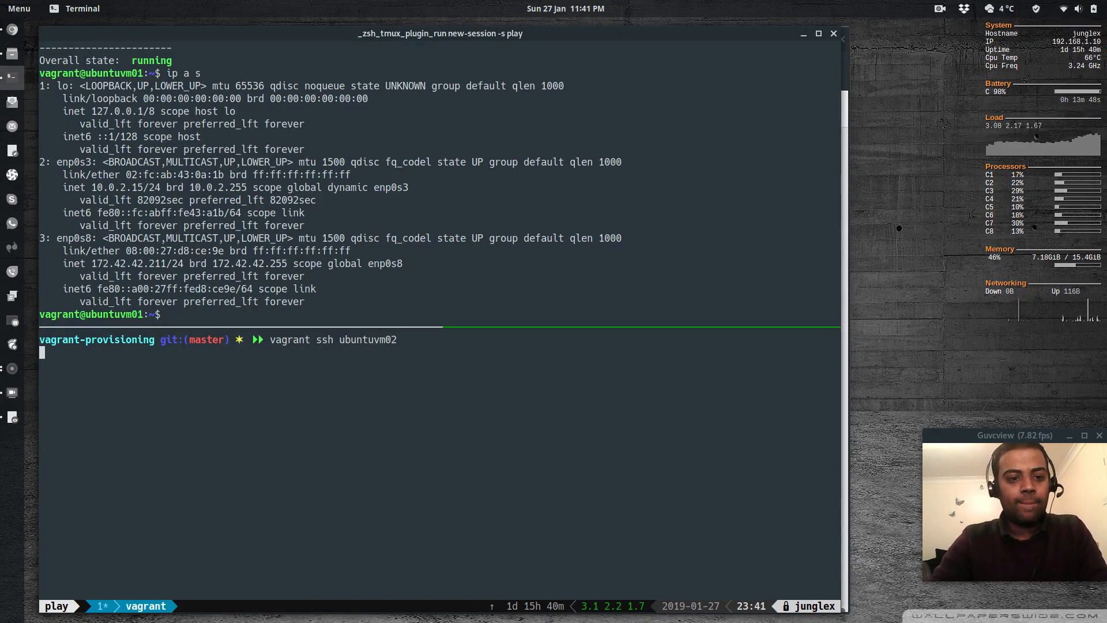
type("clear")
key("Return")
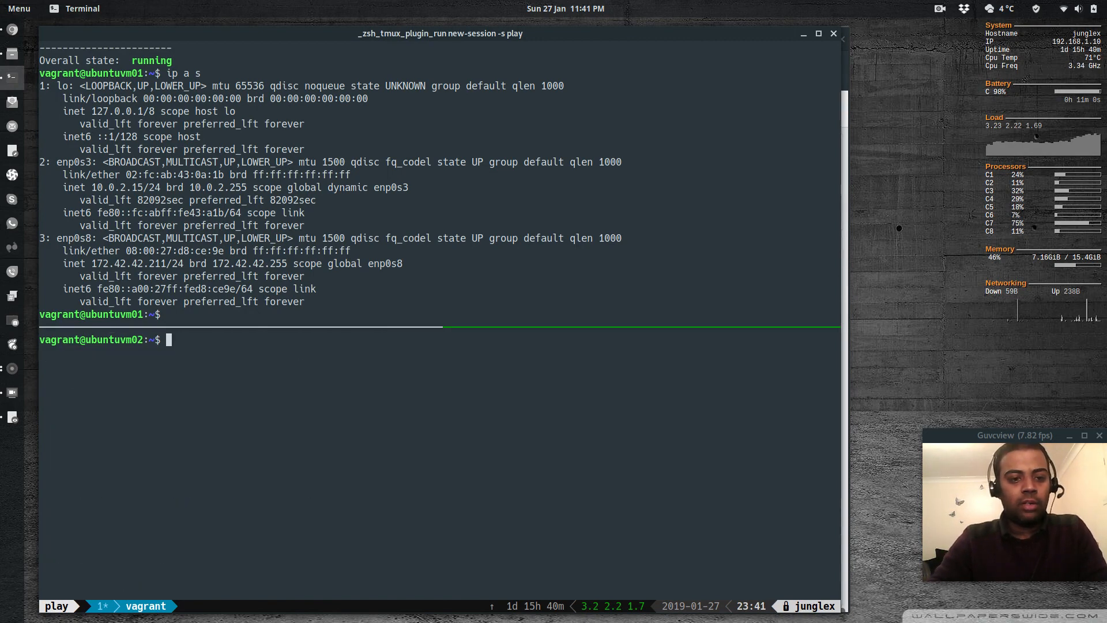
Step: Query the distribution details of ubuntuvm02 with lsb_release -dirc
type("lsb_release -dir")
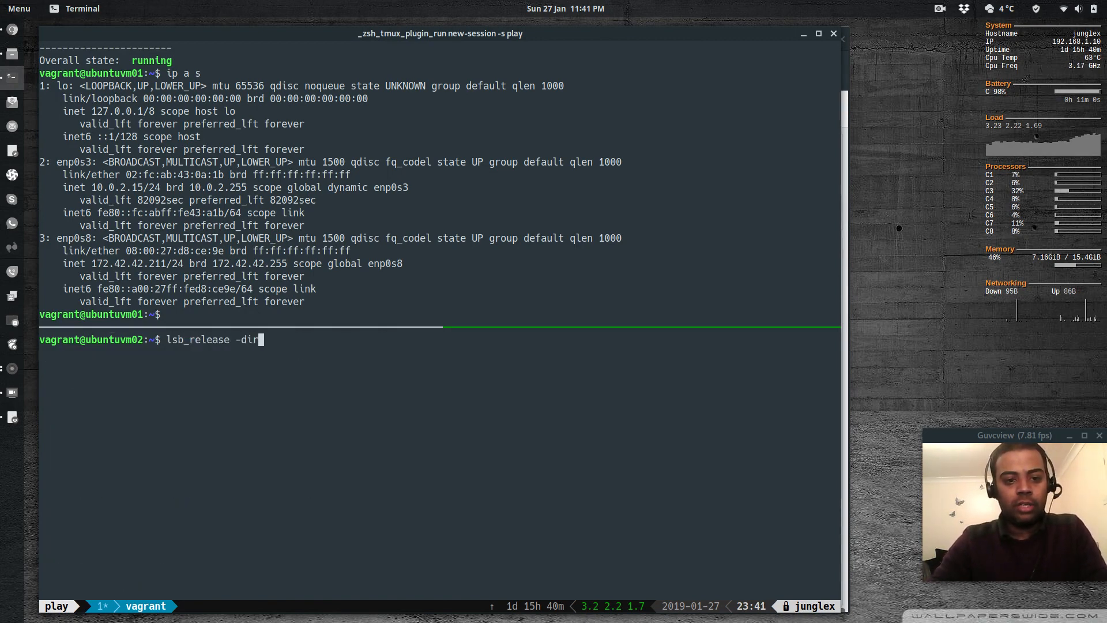
type("c")
key("Return")
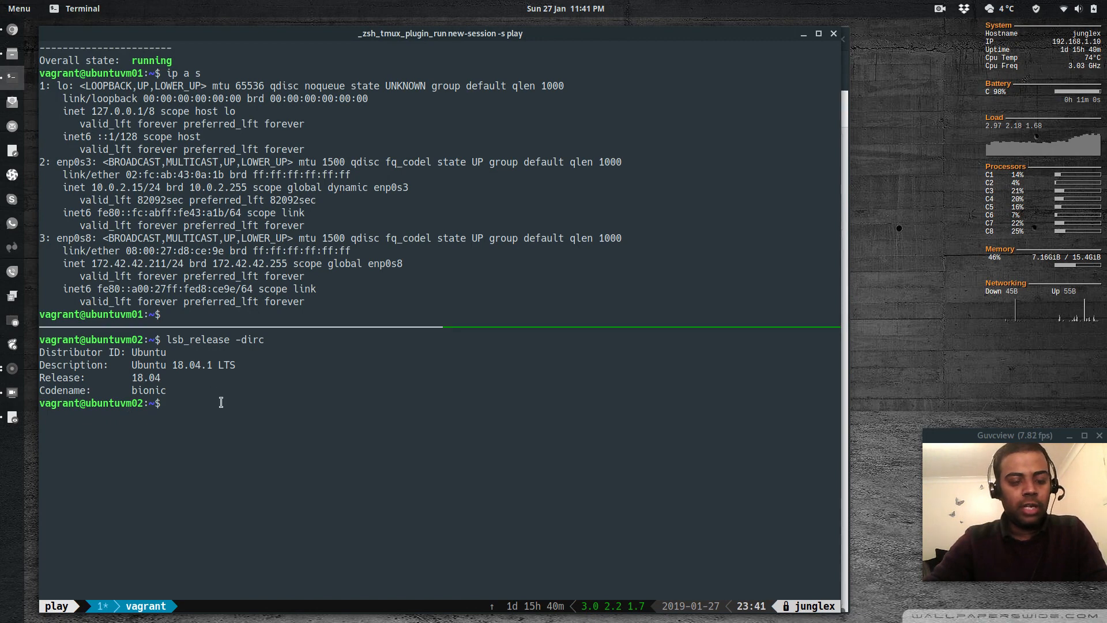
Step: Check whether wget and xinetd are available on ubuntuvm02 with which wget and which xinetd, clearing the terminal before each check
type("clear")
key("Return")
type("which wget")
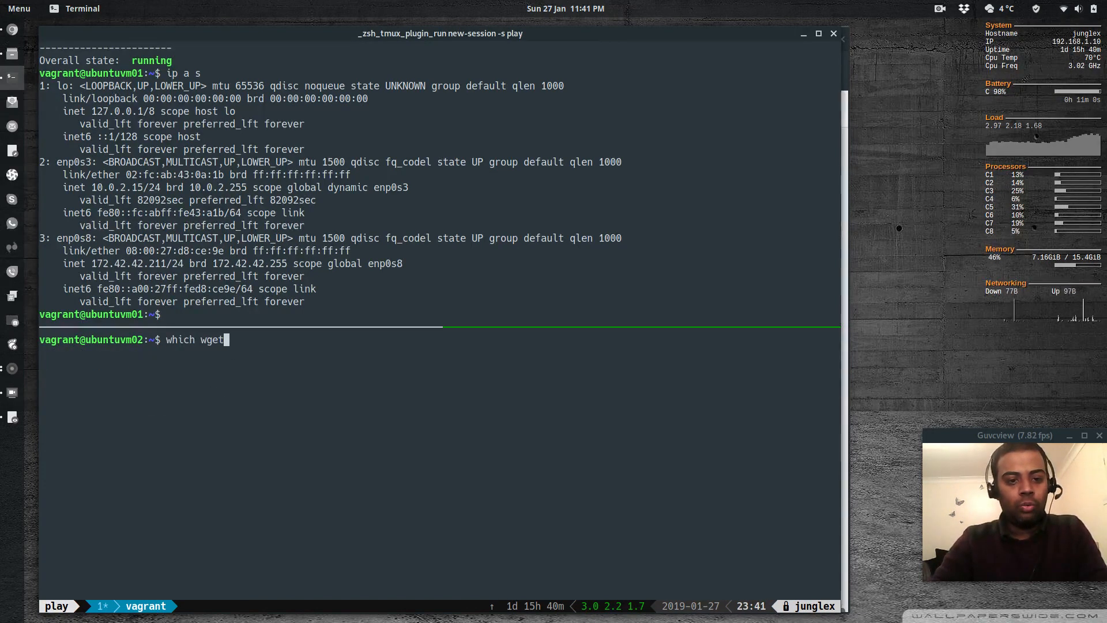
key("Return")
type("clear")
key("Return")
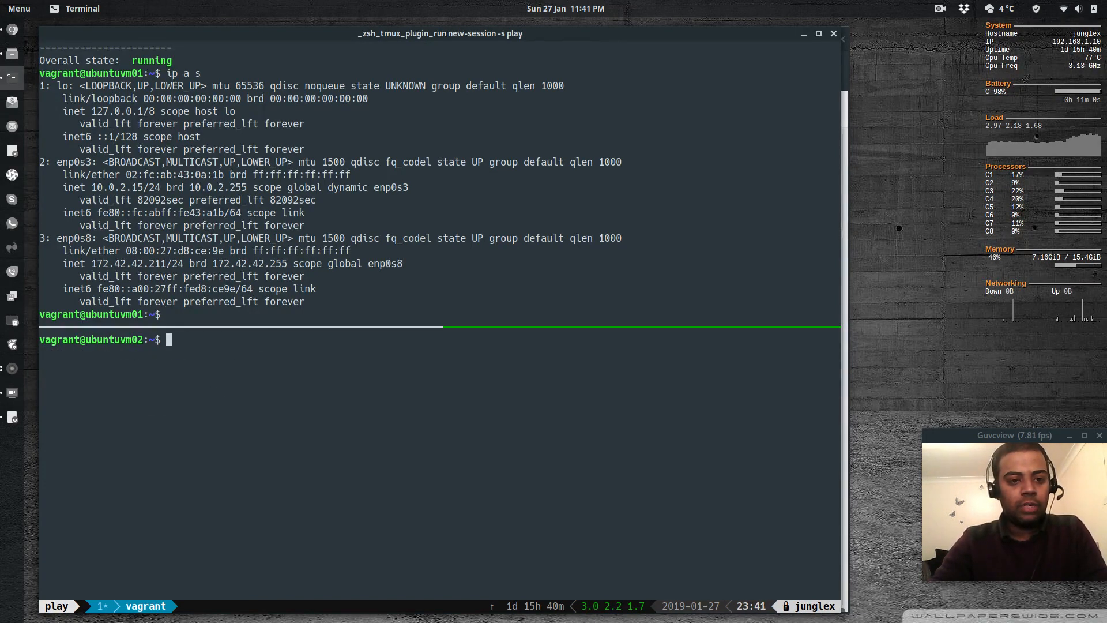
type("which xinetd")
key("Return")
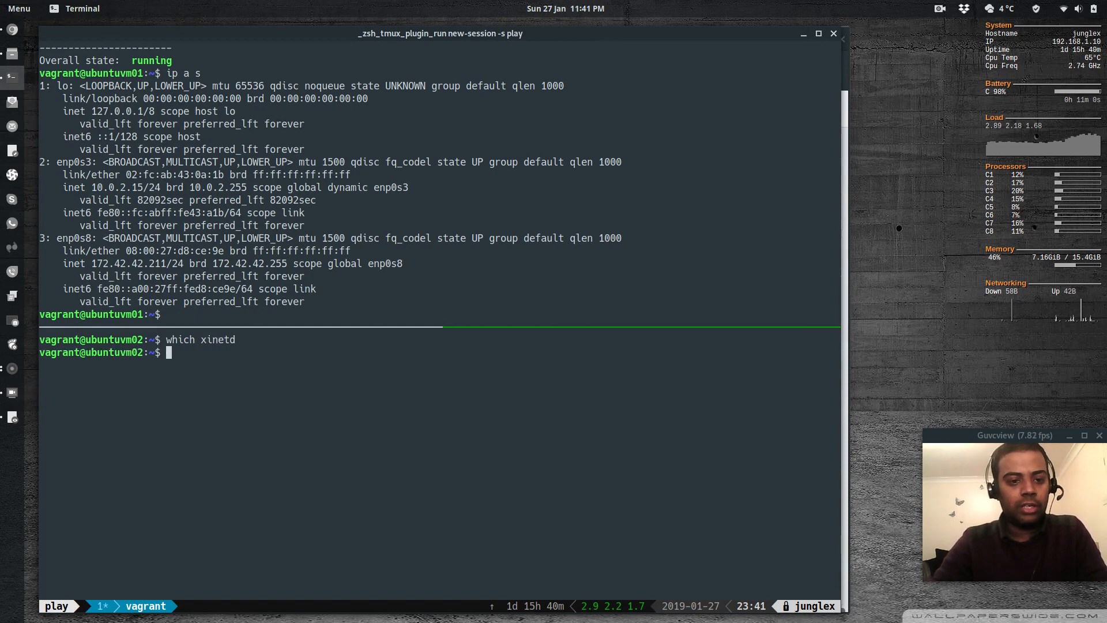
Step: Refresh the package lists on ubuntuvm02 with sudo apt-get update
type("sudo ")
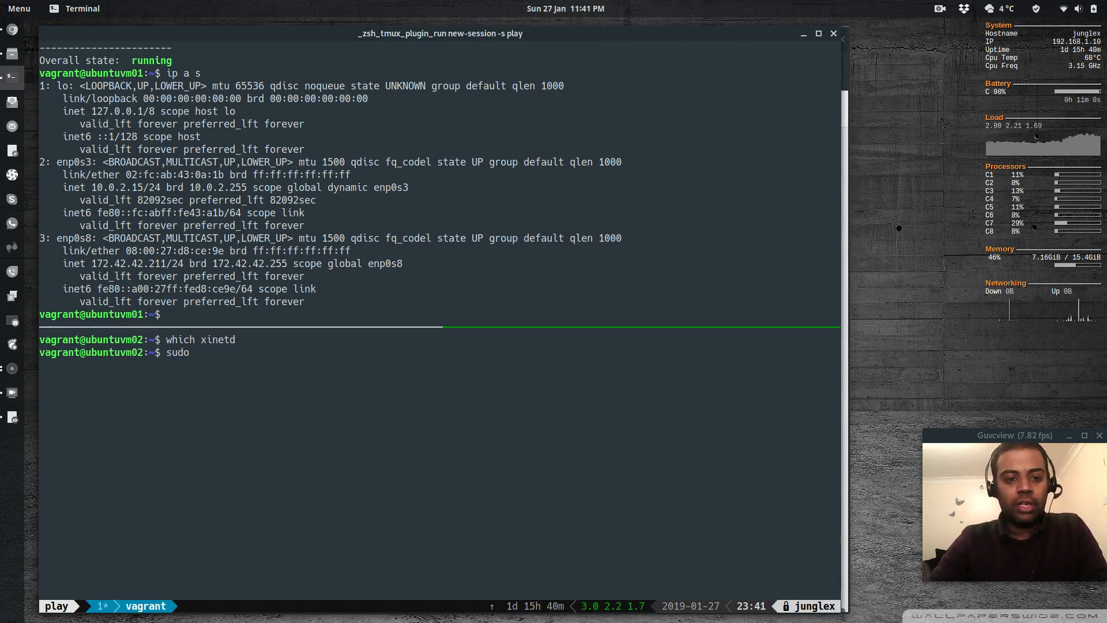
type("apt-get upda")
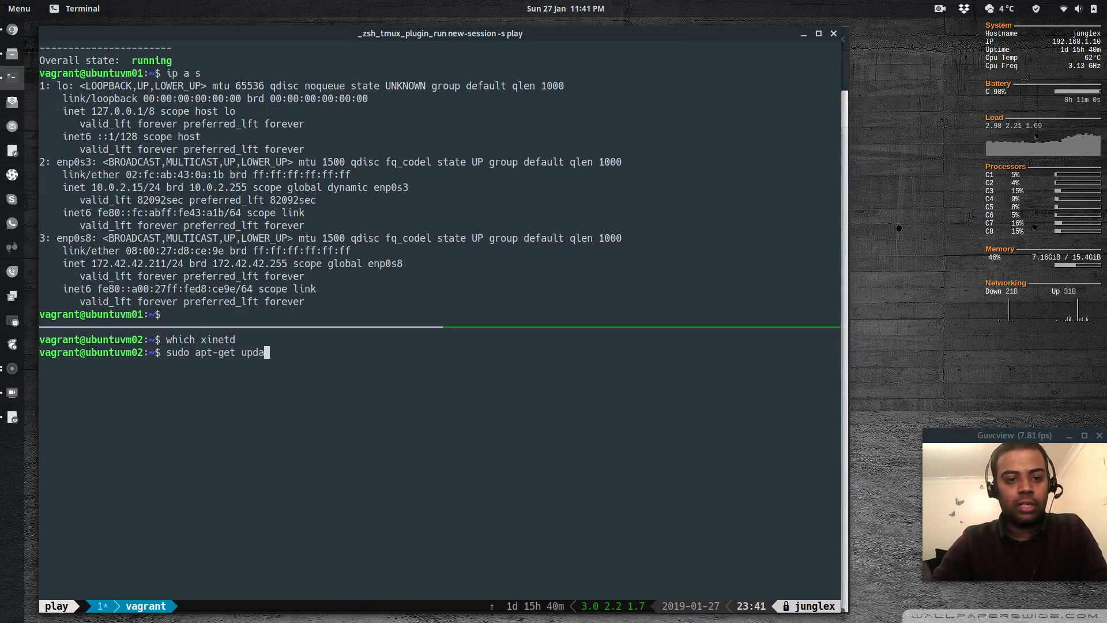
type("te")
key("Return")
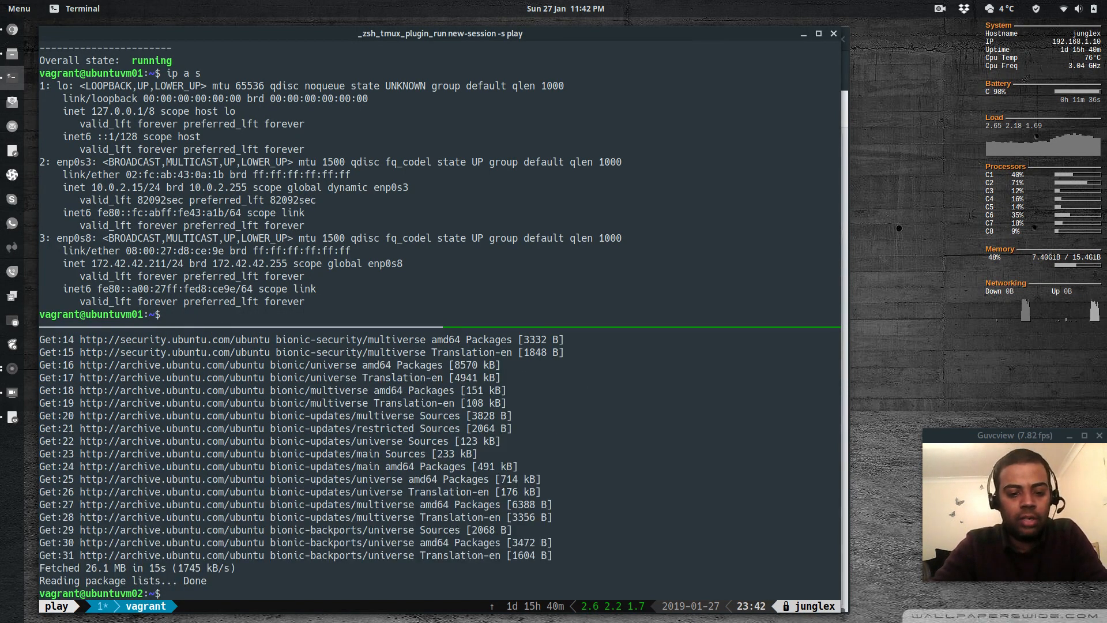
Step: Install the xinetd package with sudo apt-get install xinetd, accepting the additional packages
type("sudo apt")
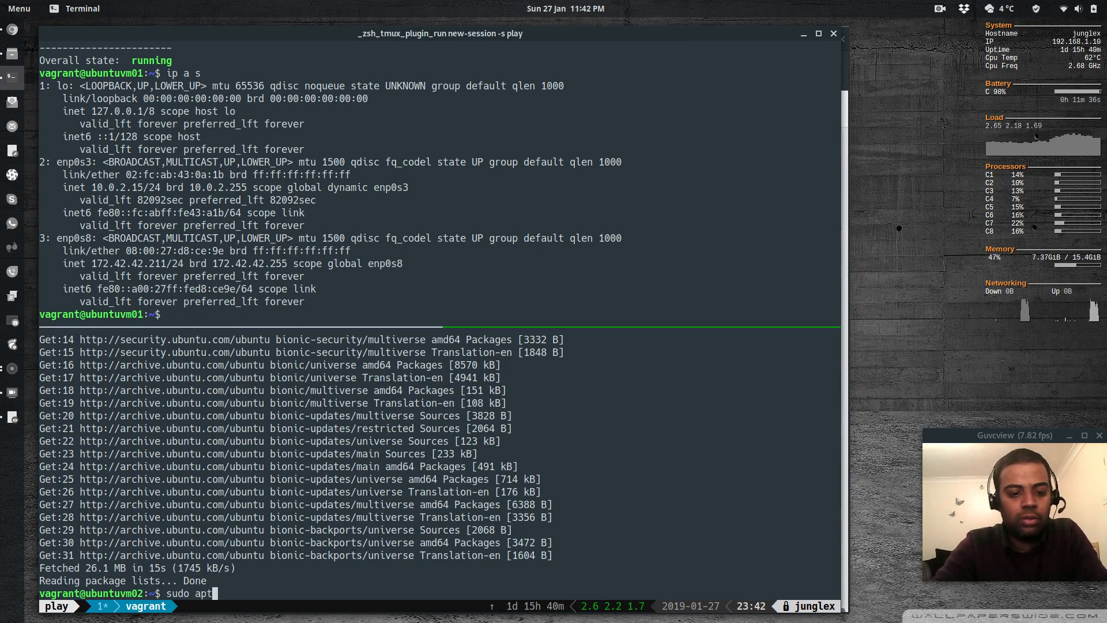
type("-get install x")
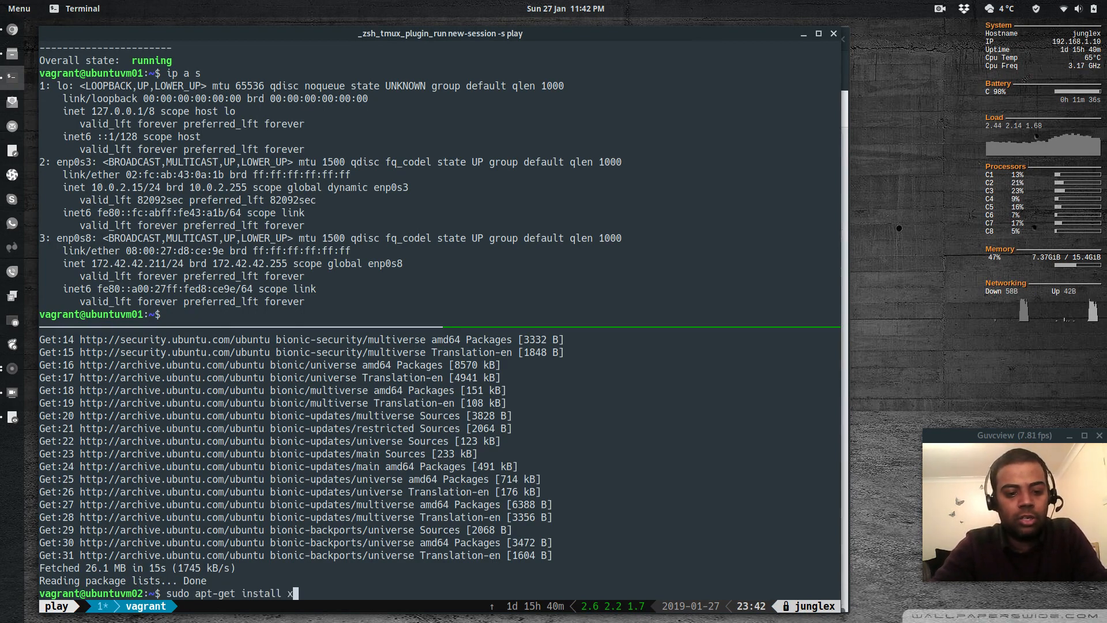
type("inetd")
key("Return")
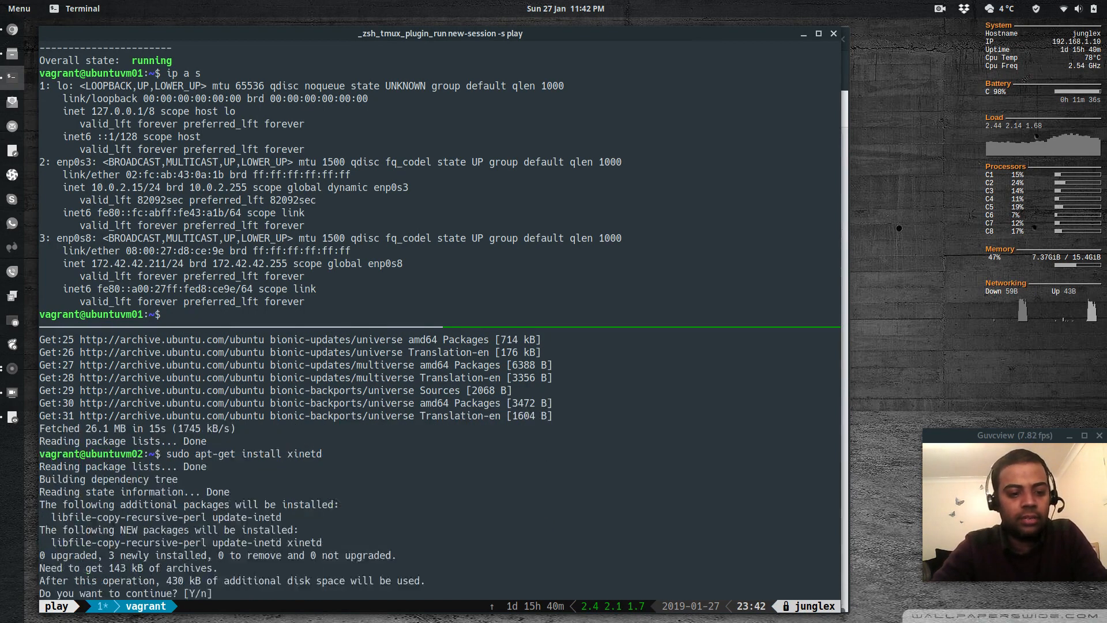
key("Return")
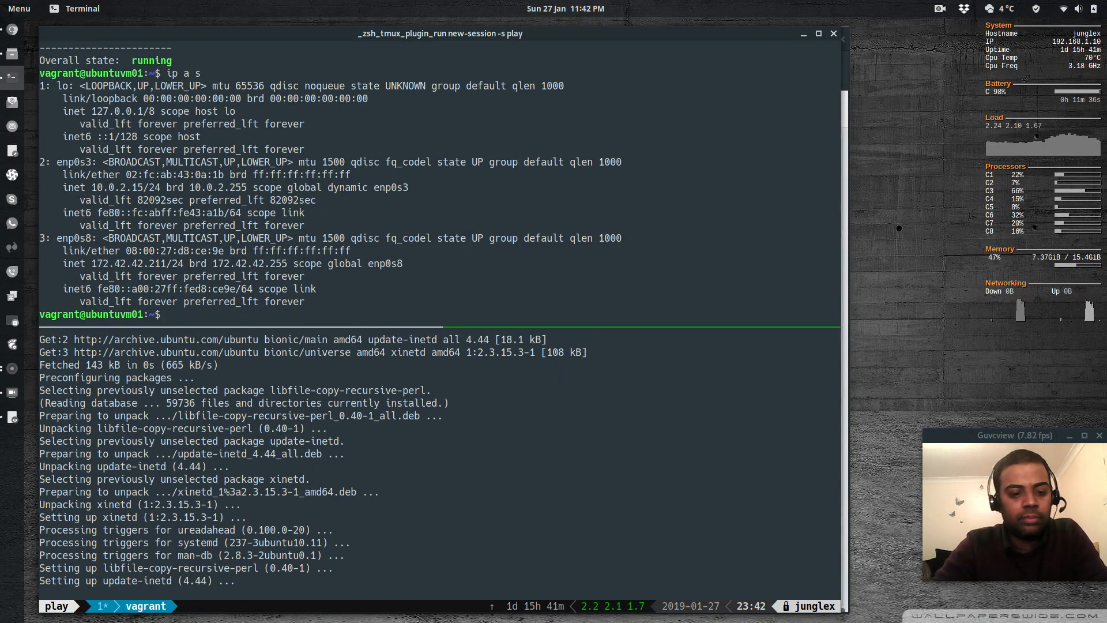
Step: Check the xinetd service with sudo systemctl status xinetd, then return to an empty prompt
type("sudo syste")
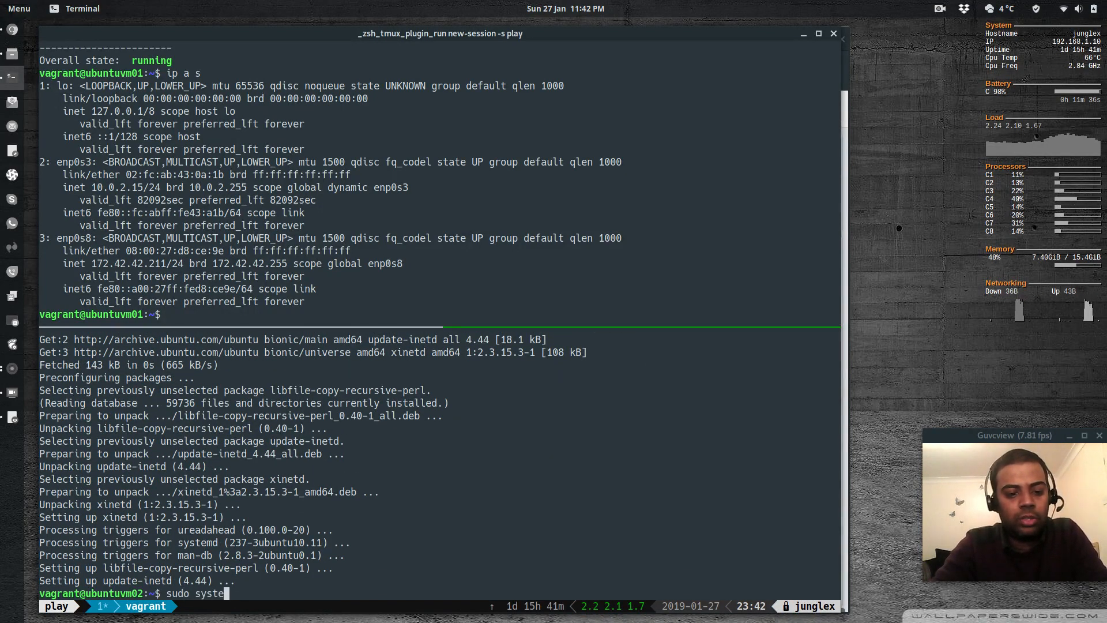
type("mctl status xine")
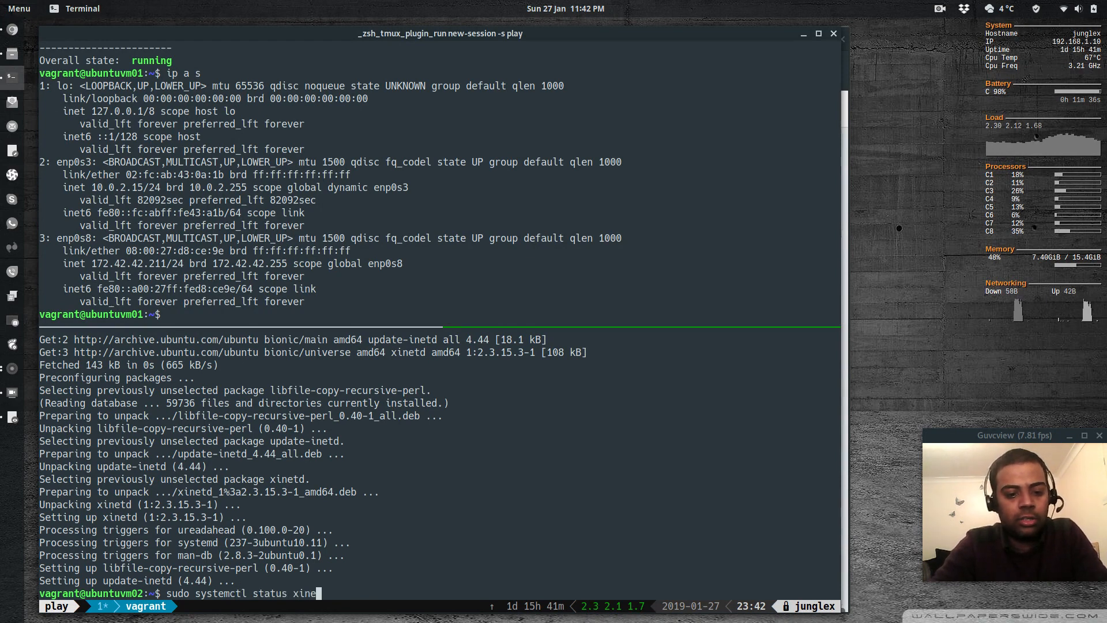
type("td")
key("Return")
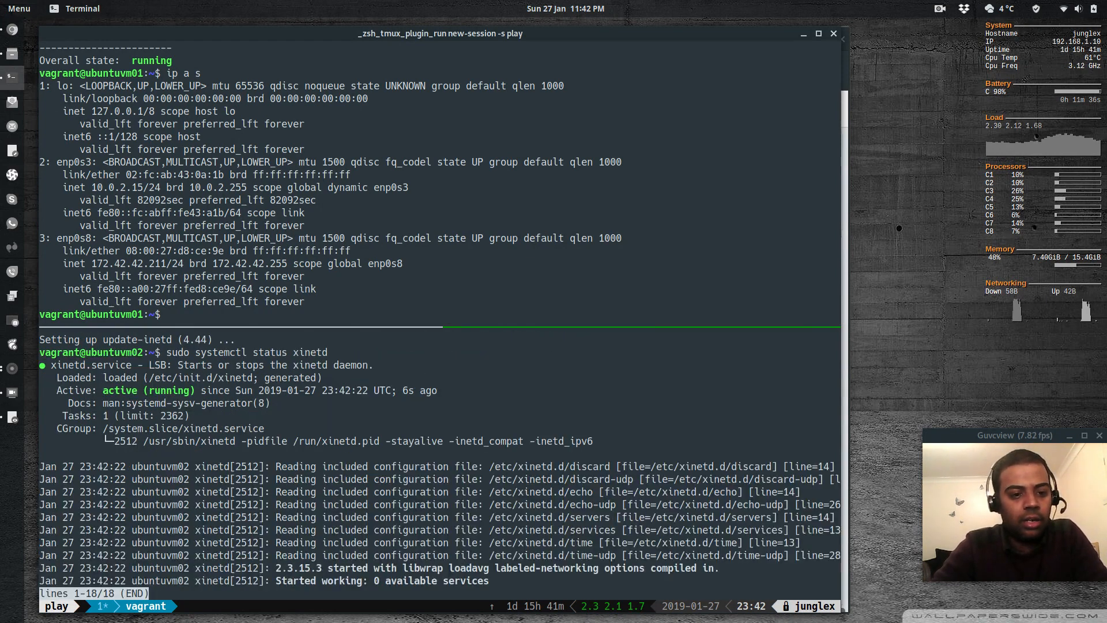
key("q")
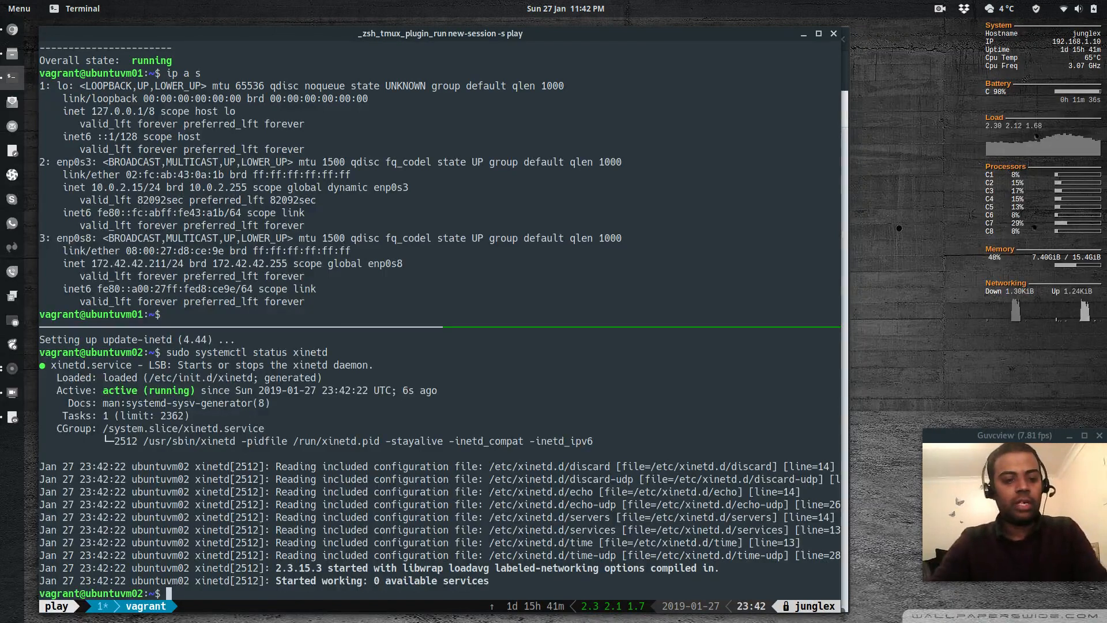
key("ctrl+l")
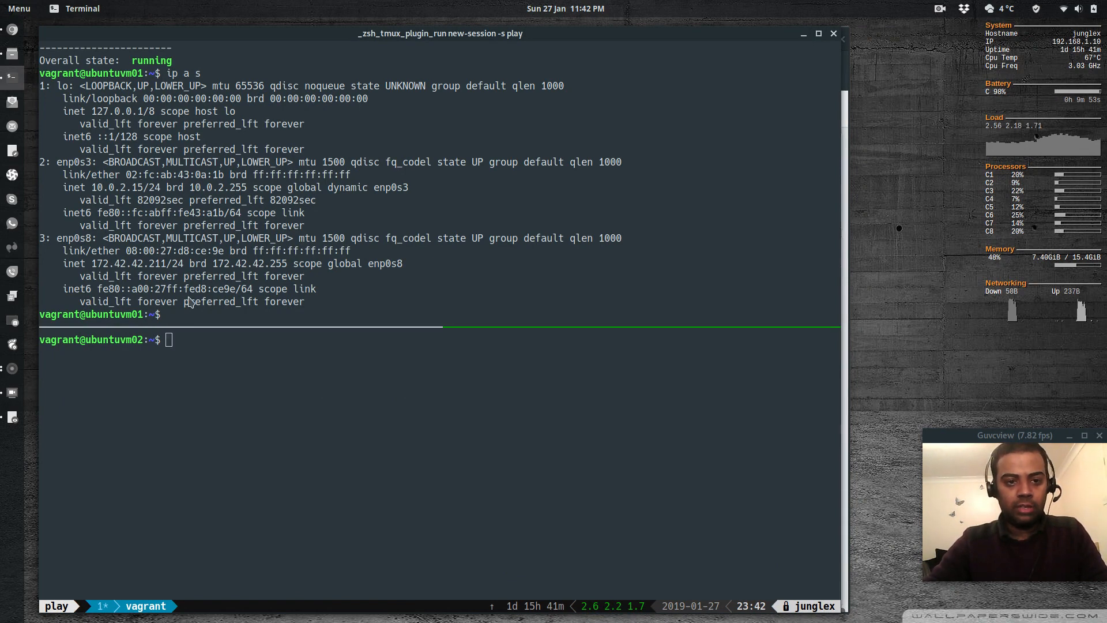
key("alt+Tab")
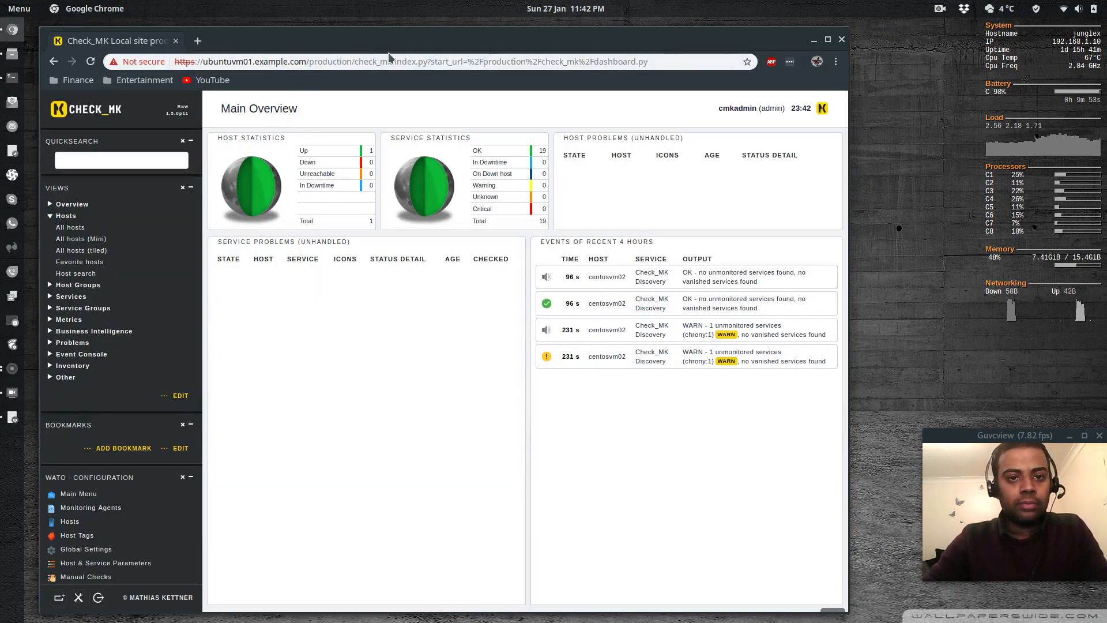
left_click_drag(394, 61, 661, 52)
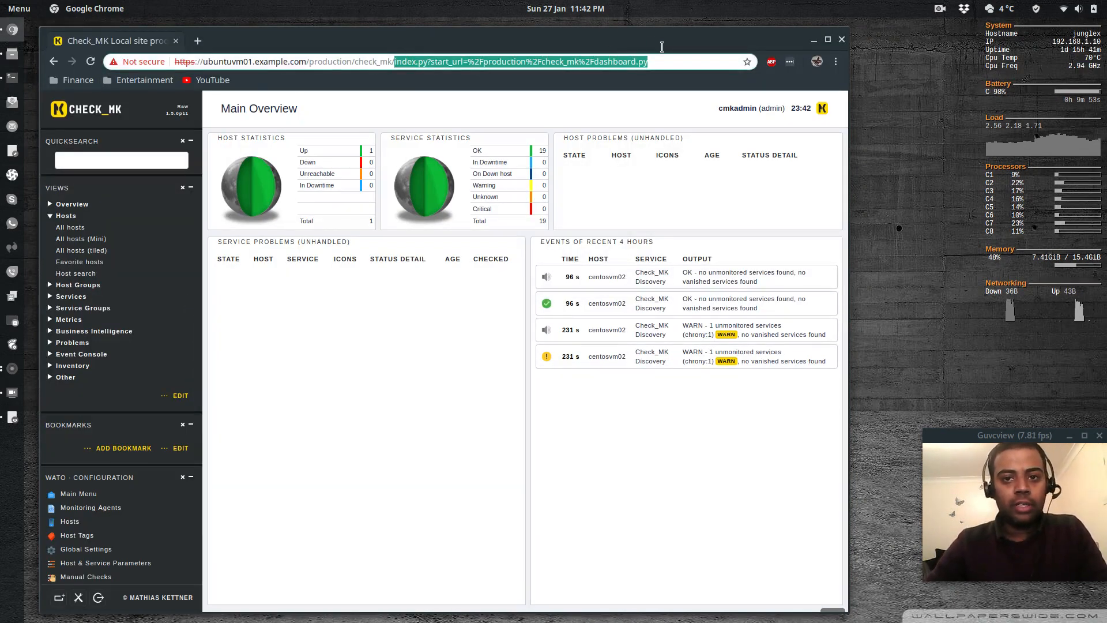
key("BackSpace")
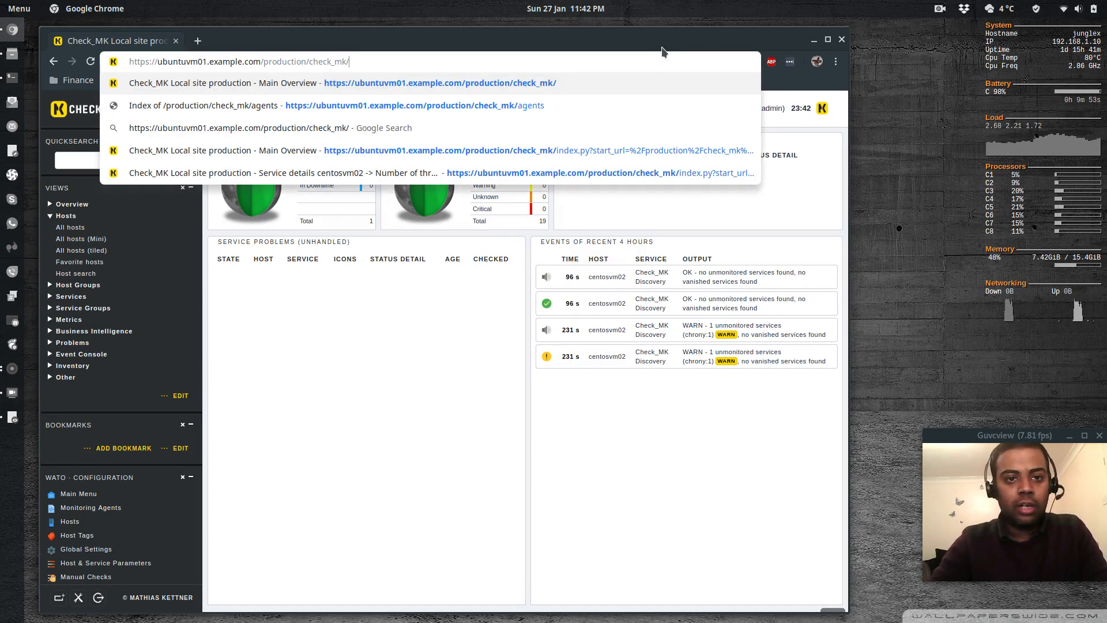
type("agents")
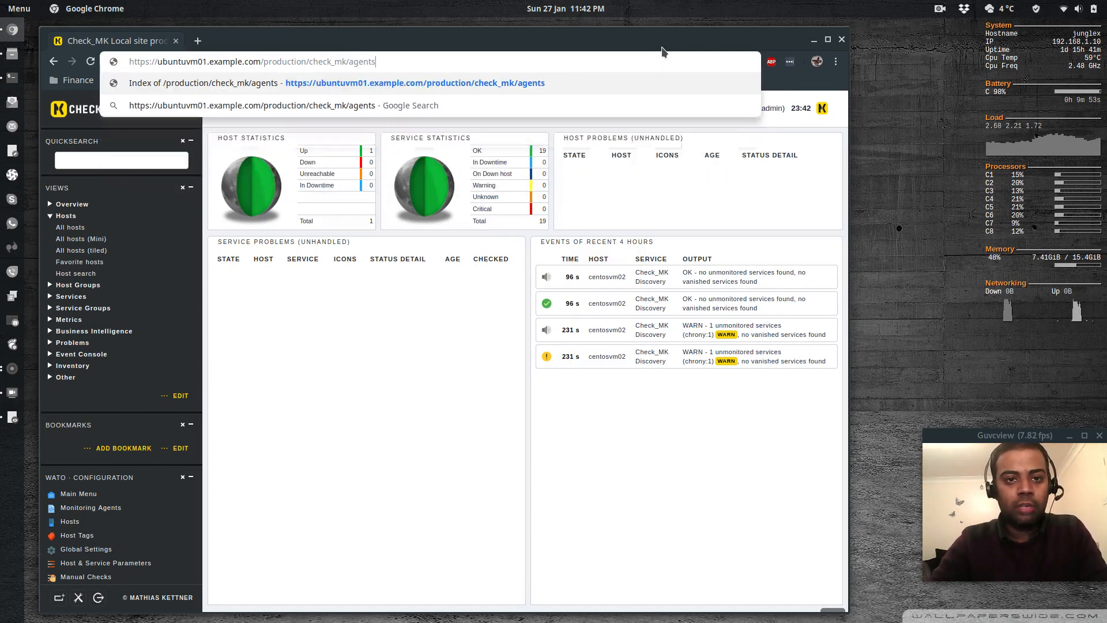
key("Return")
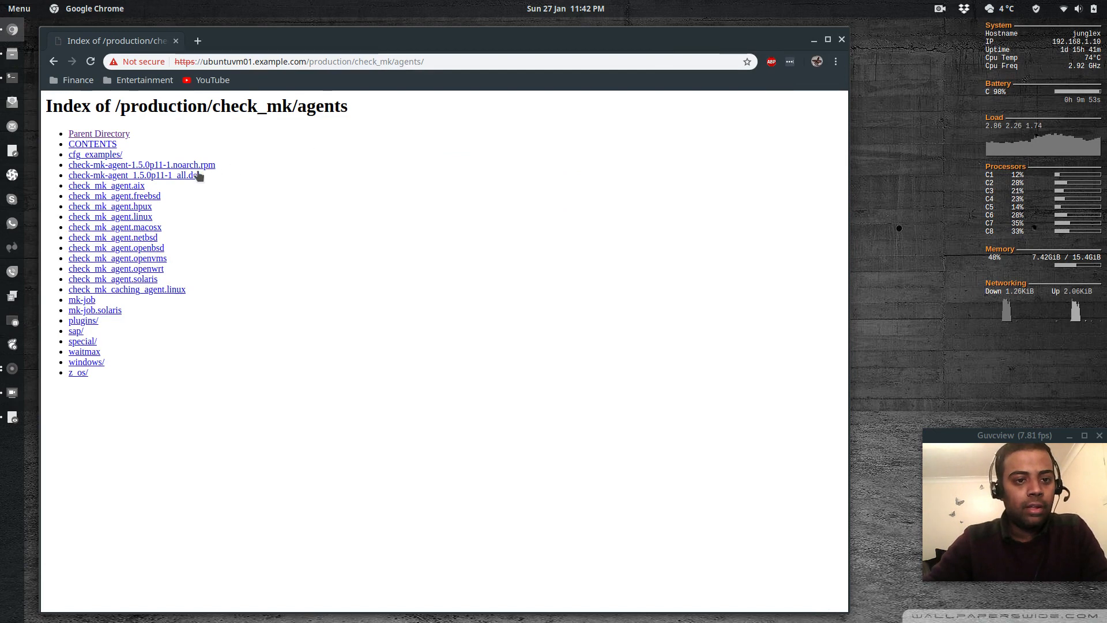
Step: Copy the link address of check-mk-agent_1.5.0p11-1_all.deb and try to download it with wget in the ubuntuvm02 terminal
right_click(179, 178)
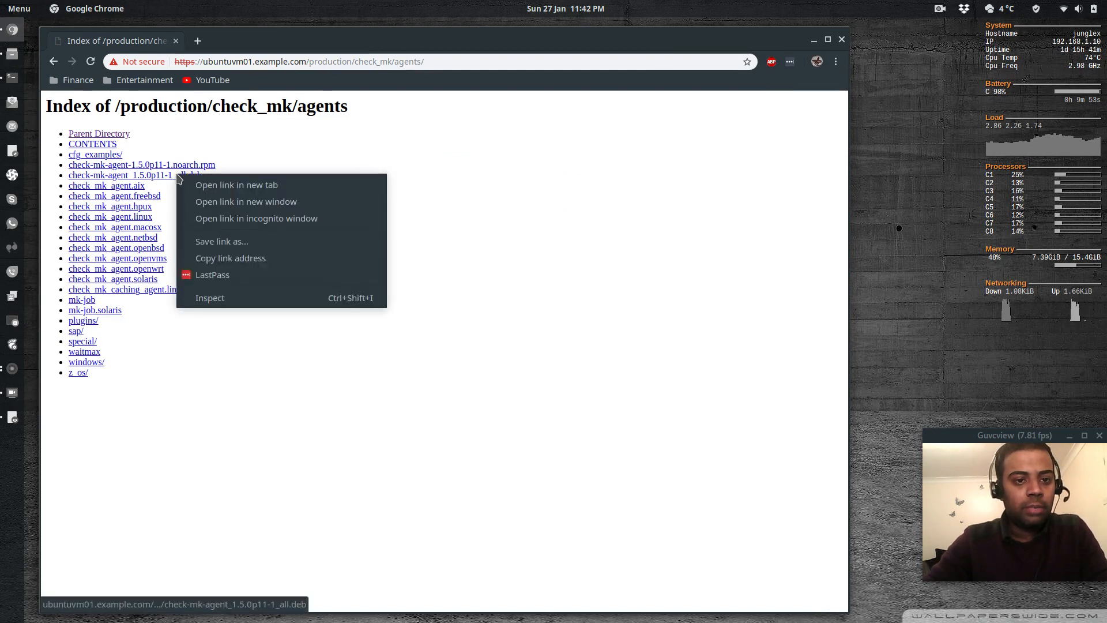
left_click(221, 260)
key("alt+Tab")
type("wget")
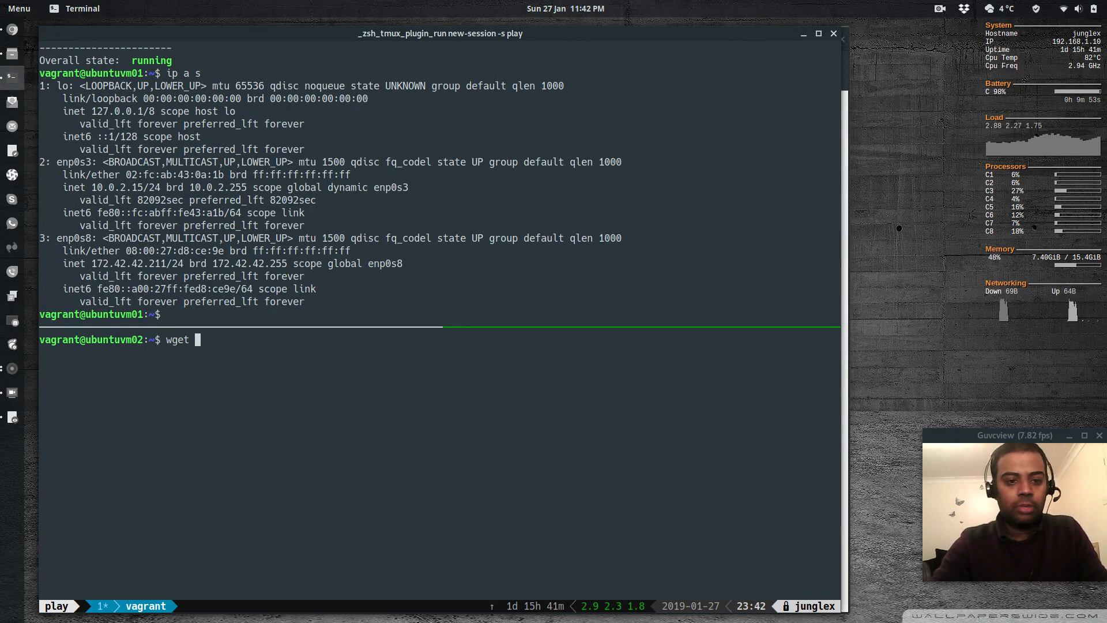
key("ctrl+shift+v")
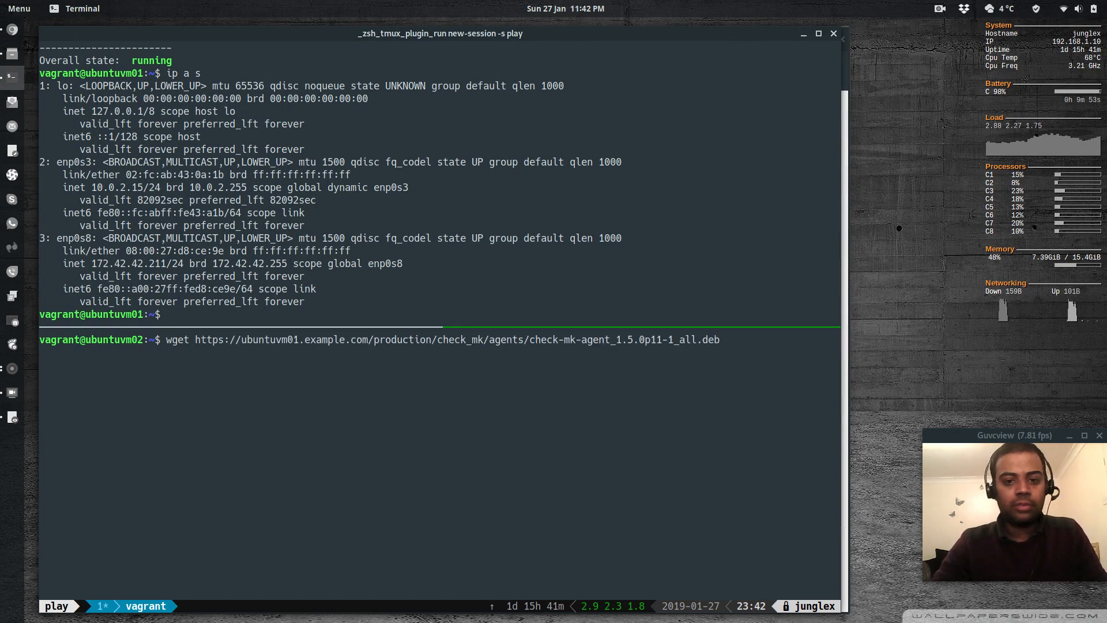
key("Return")
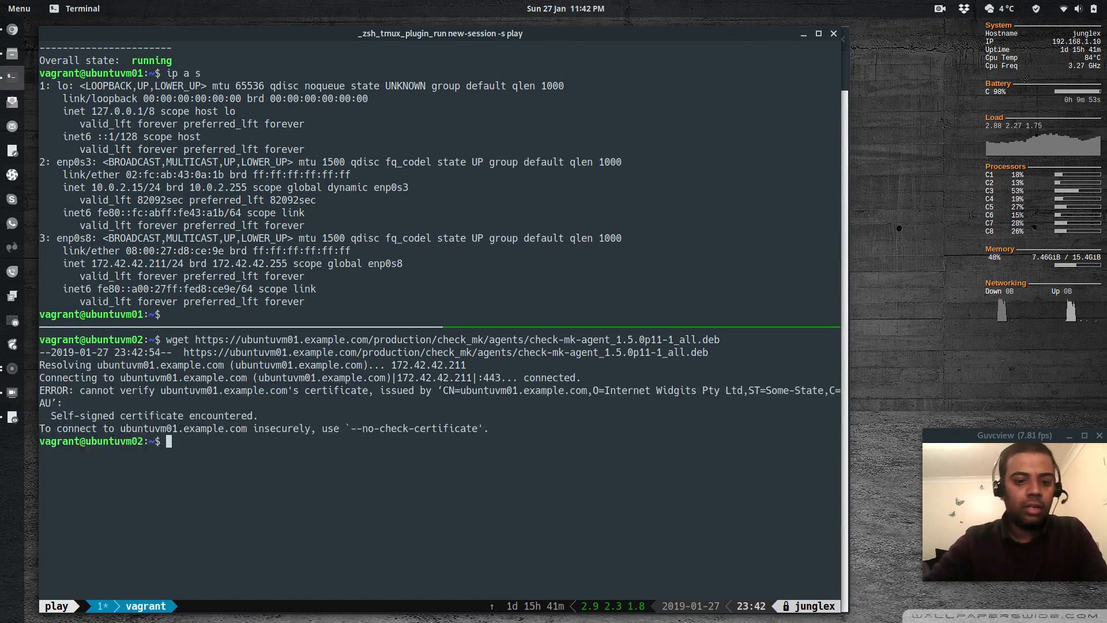
Step: Rerun the agent package download with the --no-check-certificate option inserted between wget and the URL
key("Up")
key("Left")
key("Left")
key("Left")
key("Left")
key("Left")
key("Left")
key("Left")
key("Left")
key("Left")
key("Left")
key("Left")
key("Left")
key("Left")
key("Left")
key("Left")
key("Left")
key("Left")
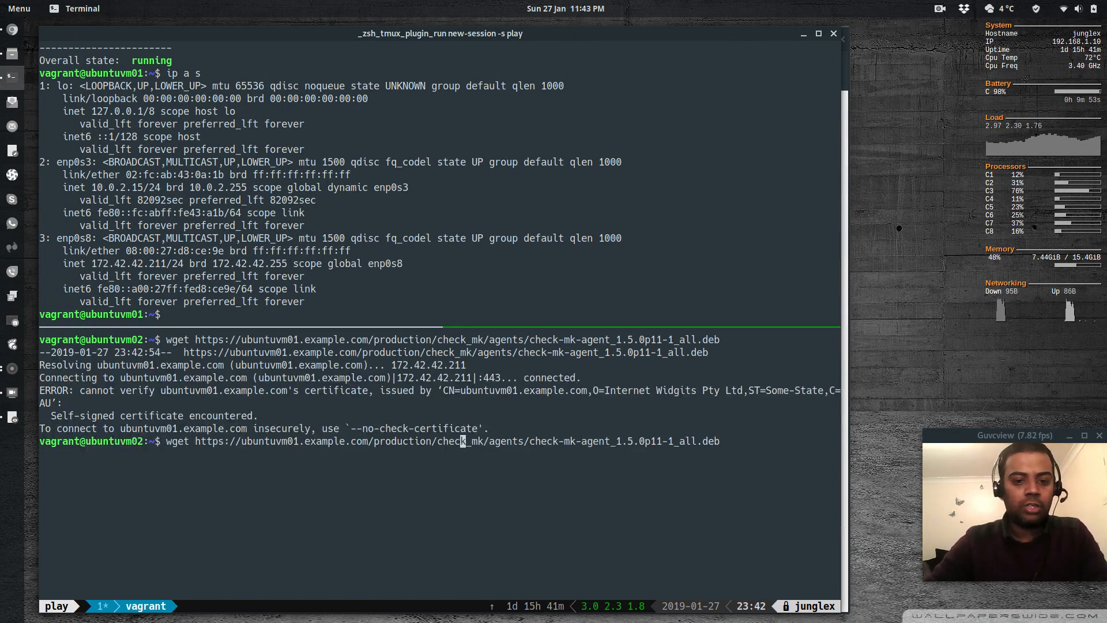
key("Left")
key("Left")
key("Left")
key("Left")
key("Left")
key("Left")
key("Left")
key("Left")
key("Left")
key("Left")
key("Left")
key("Left")
key("Left")
key("Left")
key("Left")
key("Left")
key("Left")
key("Left")
key("Left")
key("Left")
key("Left")
key("Left")
key("Left")
key("Left")
key("Left")
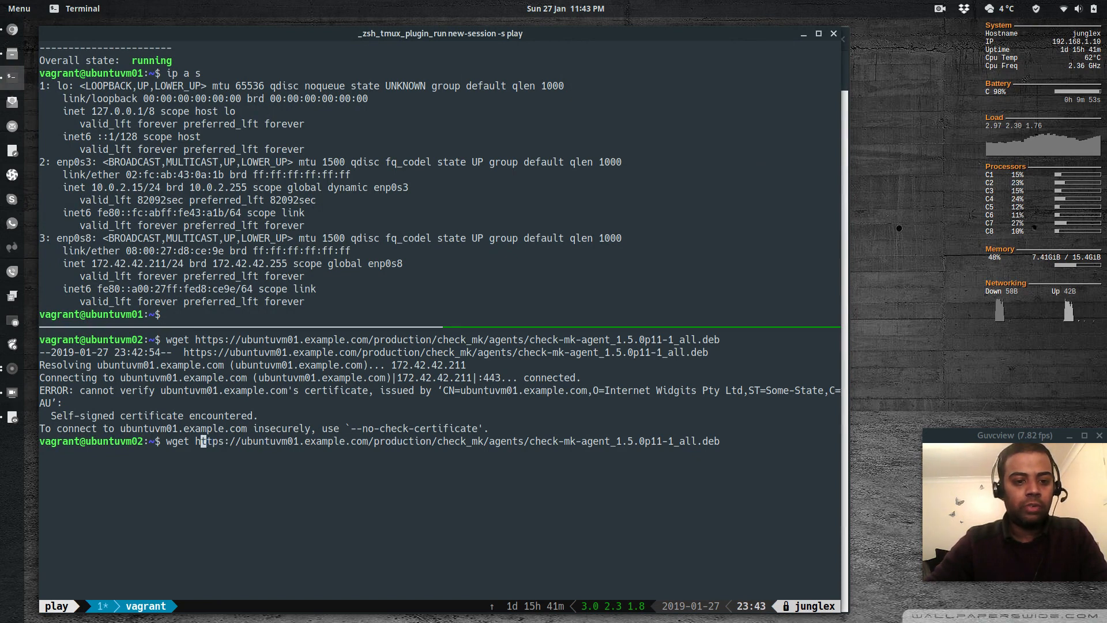
key("Left")
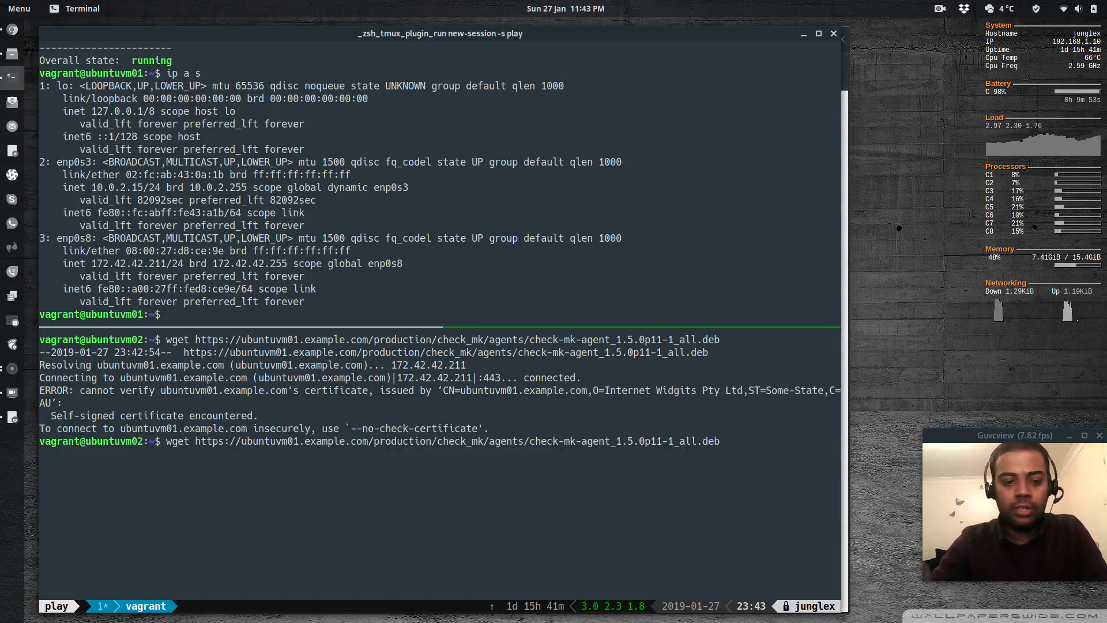
type("--no-ch")
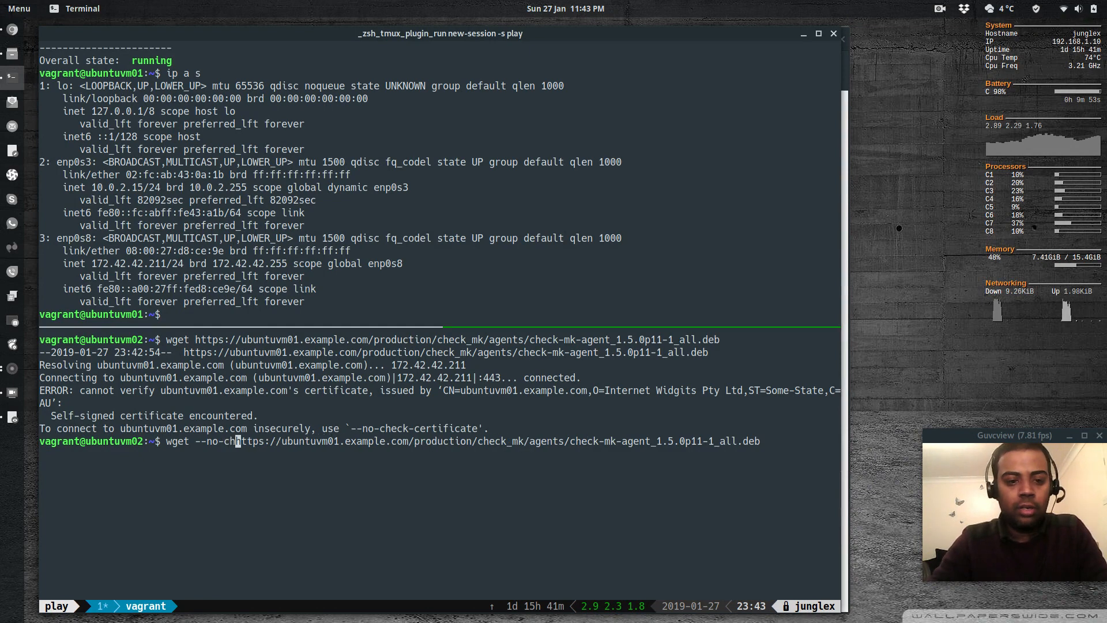
type("eck-certi")
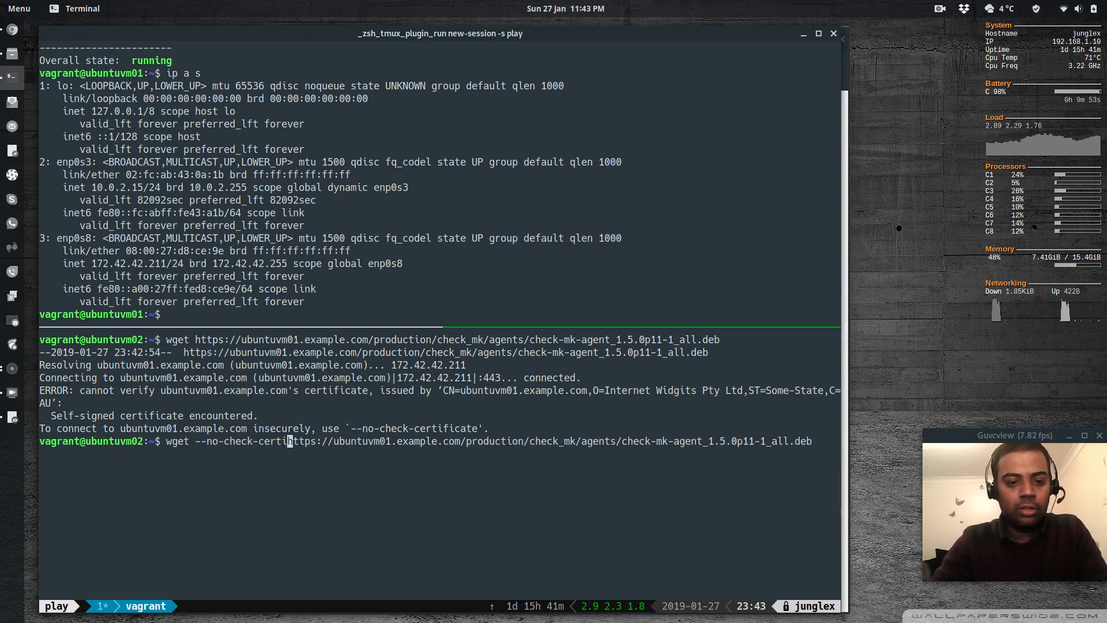
type("ficate")
key("Return")
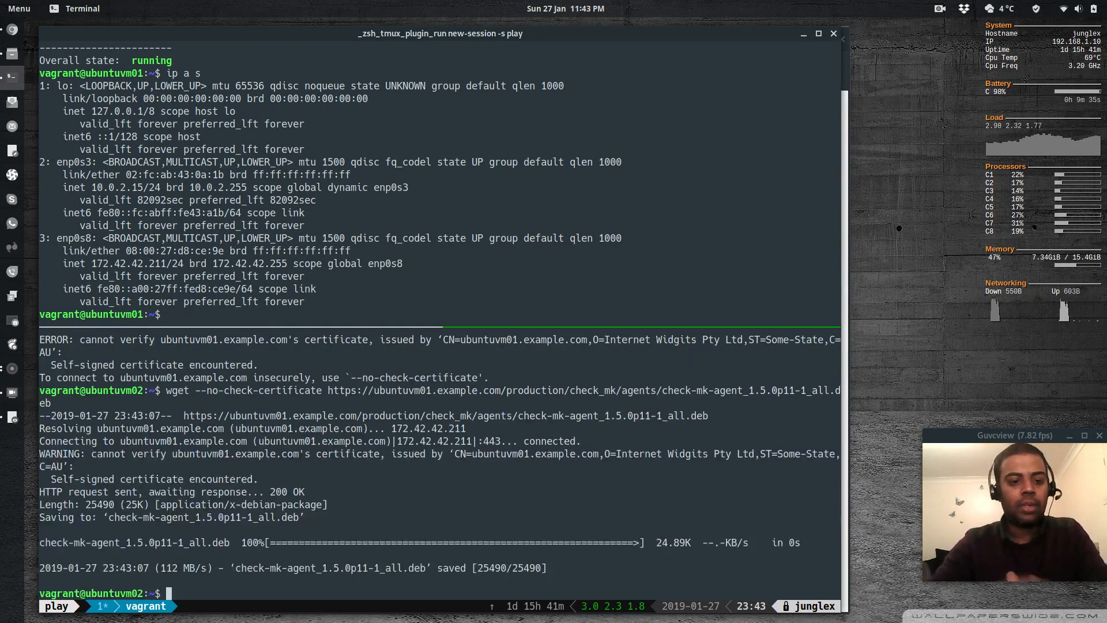
Step: List the files in the home directory with ls, clear the terminal, and list them again
type("ls")
key("Return")
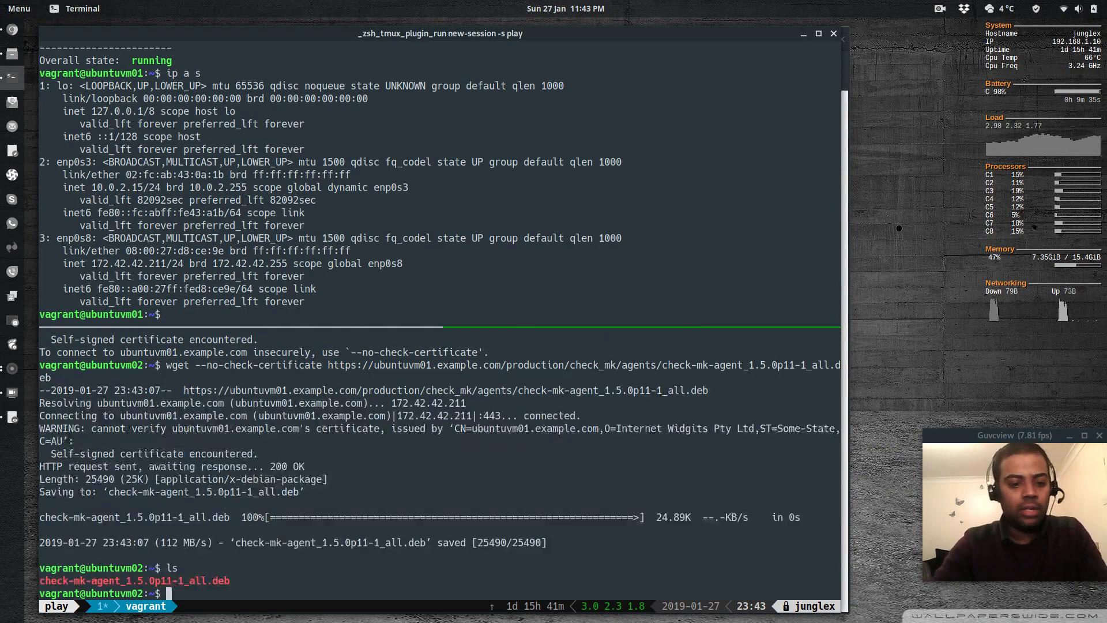
type("clear")
key("Return")
type("ls")
key("Return")
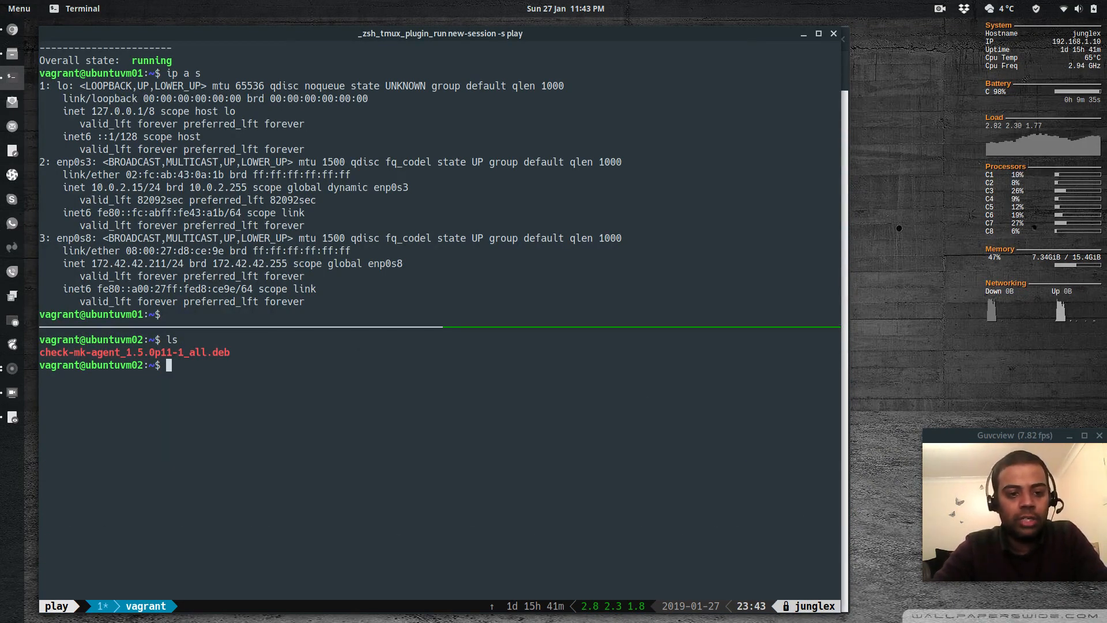
Step: Install the gdebi-core package with sudo apt-get install gdebi-core
type("udo apt-")
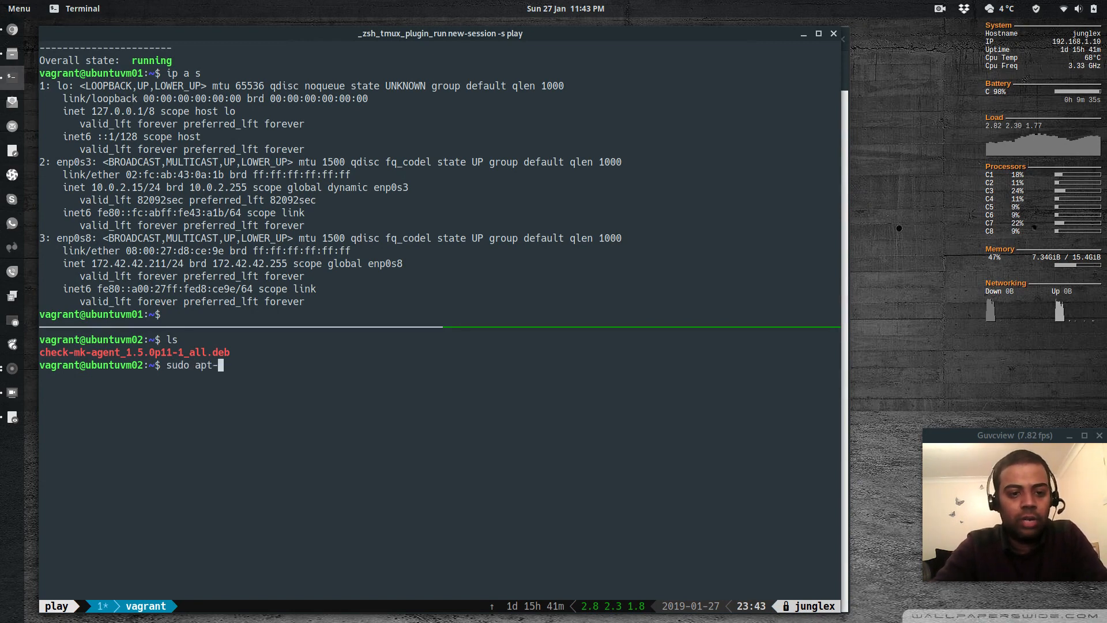
type("get install gd")
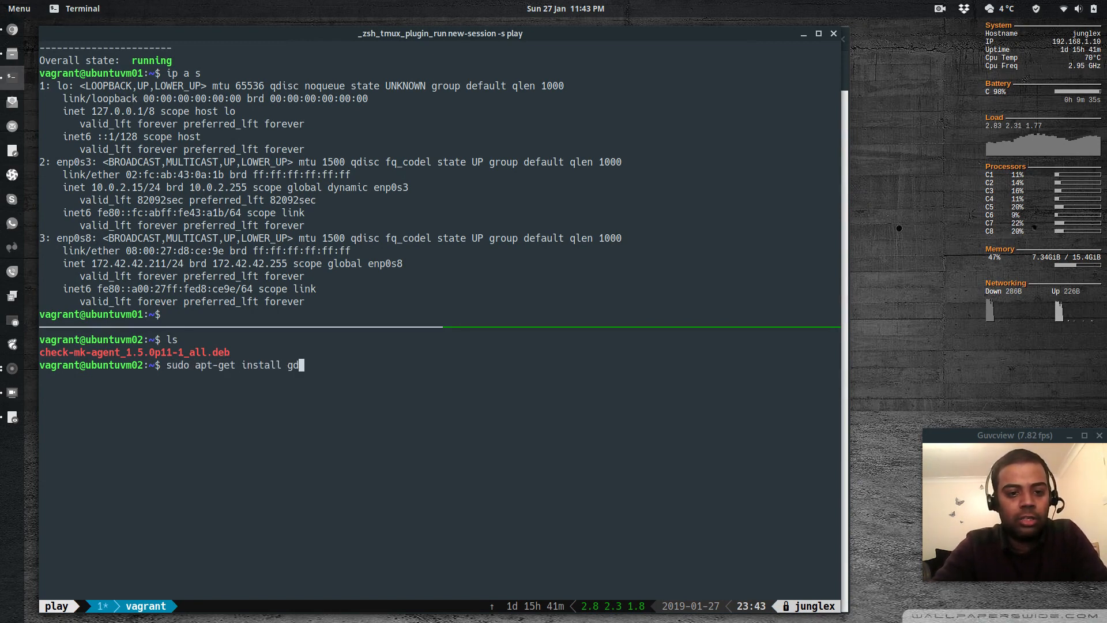
type("ebi-core")
key("Return")
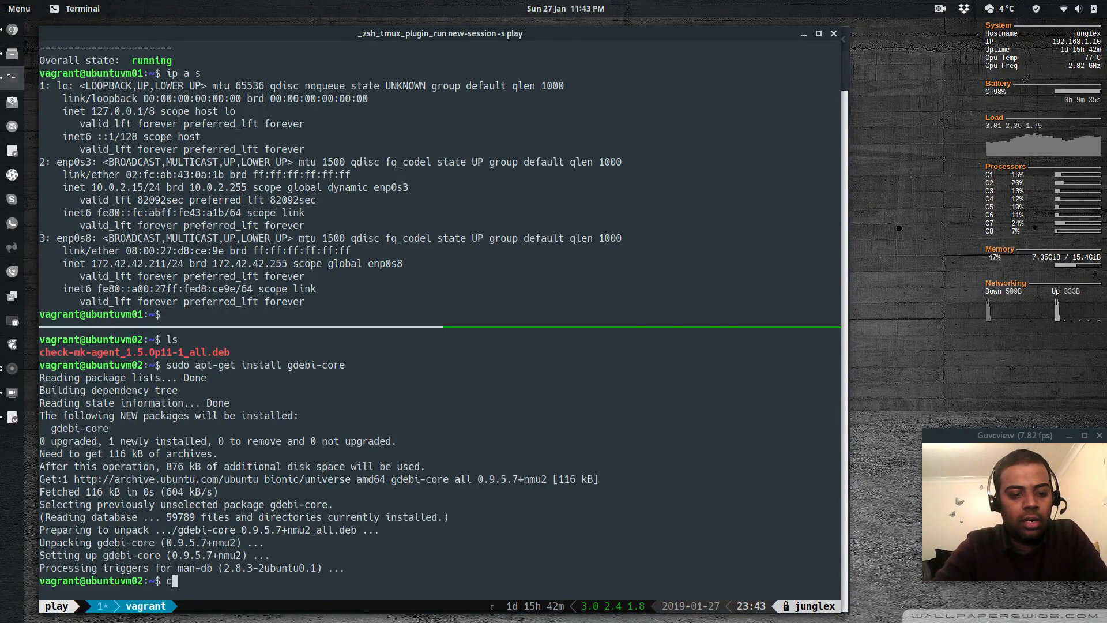
Step: Clear the terminal and install check-mk-agent_1.5.0p11-1_all.deb with sudo gdebi, answering y to the installation question
type("lear")
key("Return")
type("sudo ged")
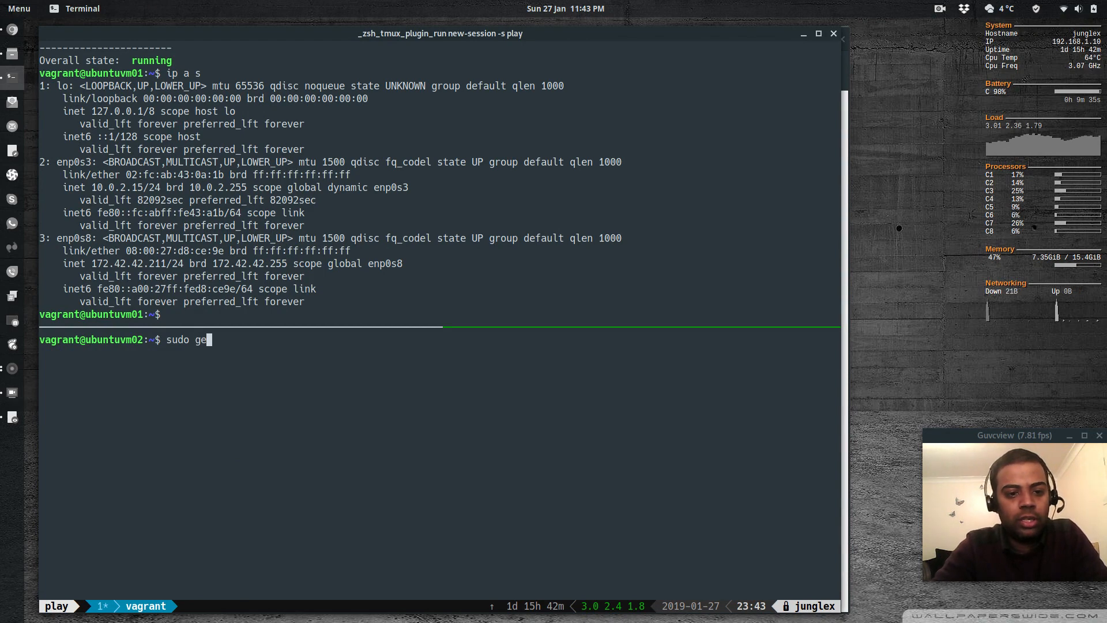
key("BackSpace")
type("debi ")
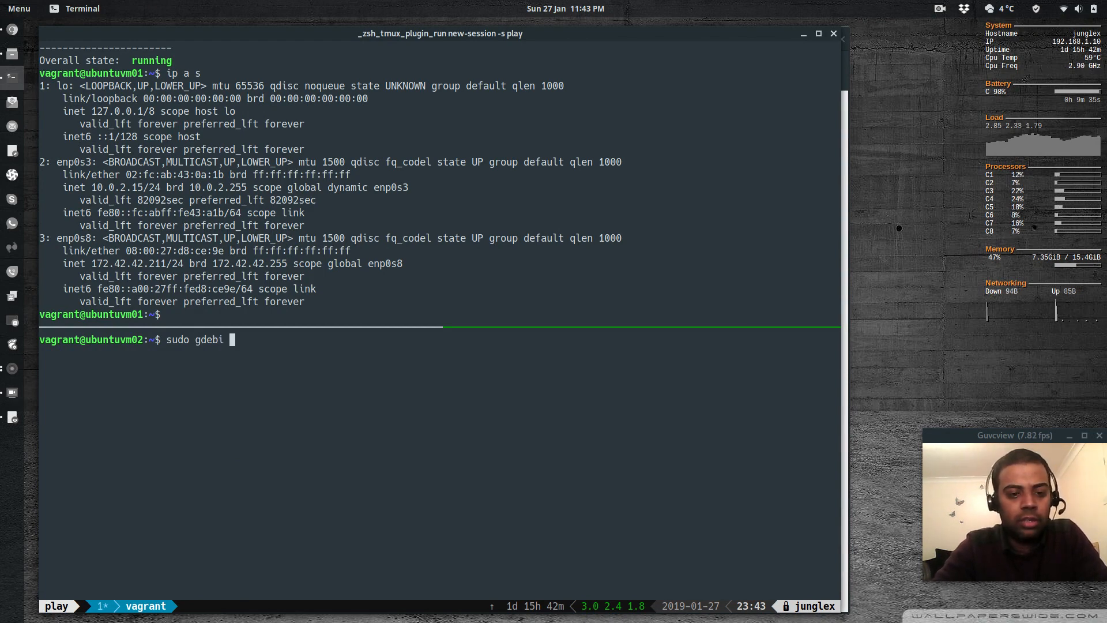
type("check")
key("Tab")
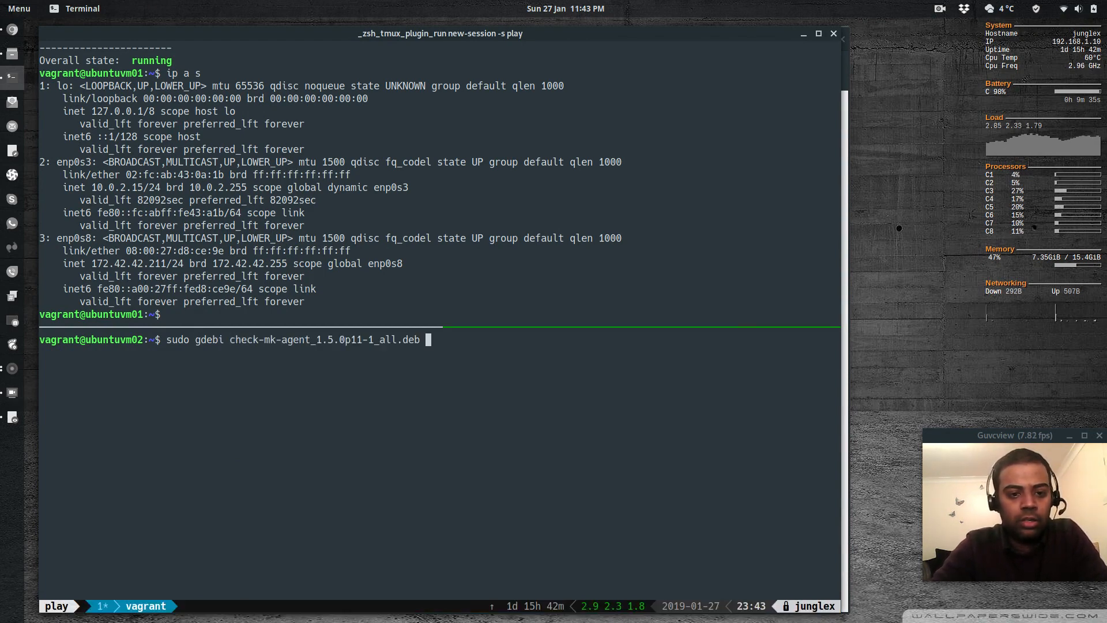
key("Return")
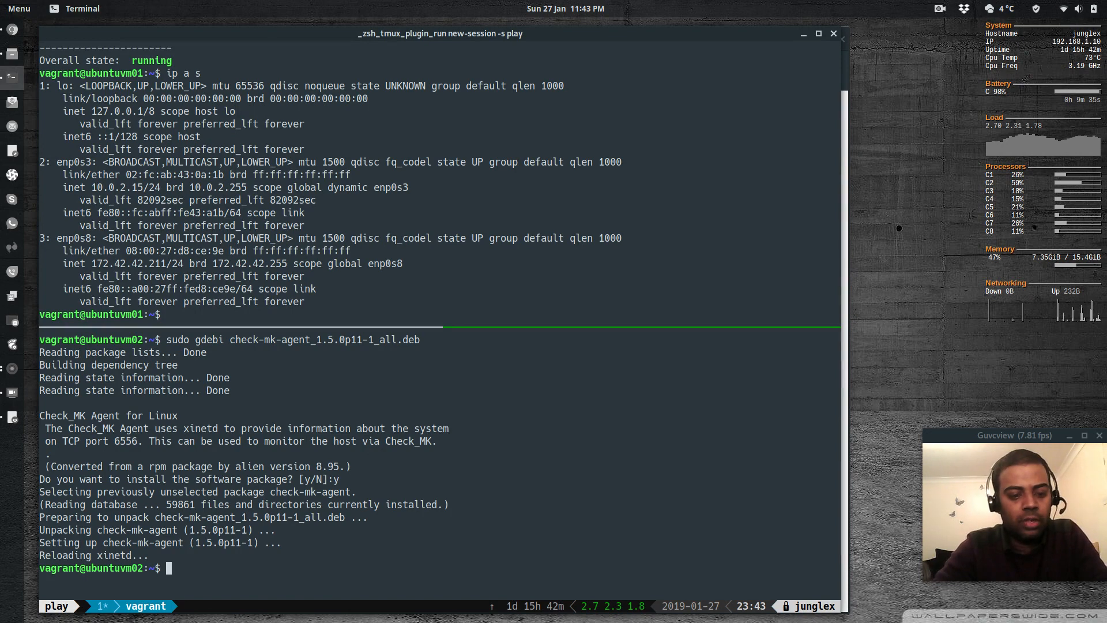
Step: Clear the terminal and list the listening TCP ports with sudo netstat -nltp, checking the xinetd port
type("clear")
key("Return")
type("sudo ")
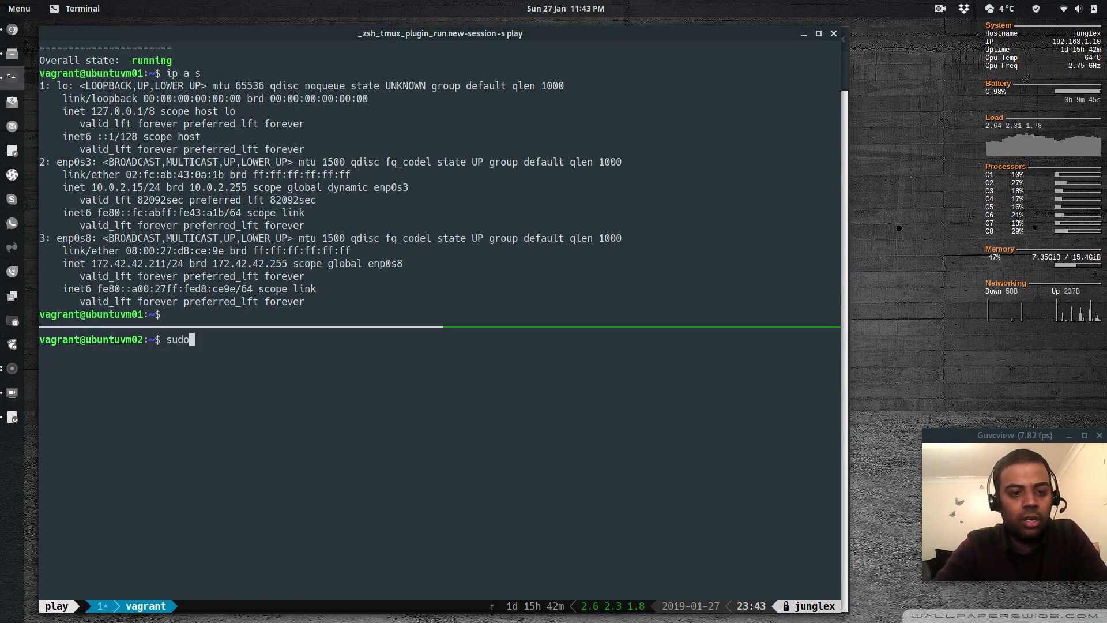
type("ne")
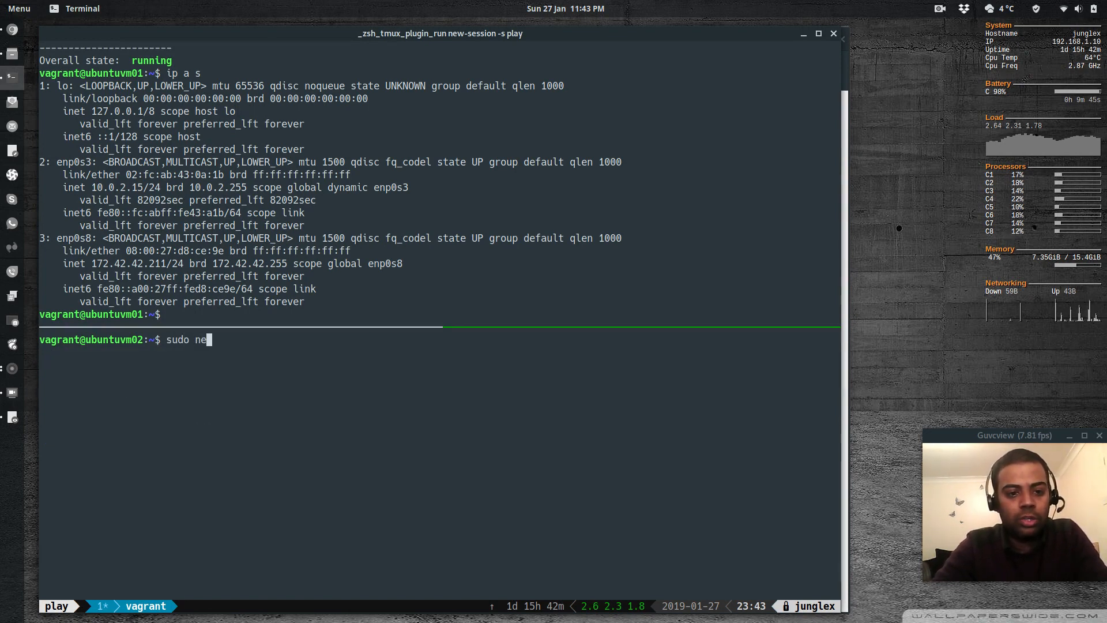
type("tstat -nltp")
key("Return")
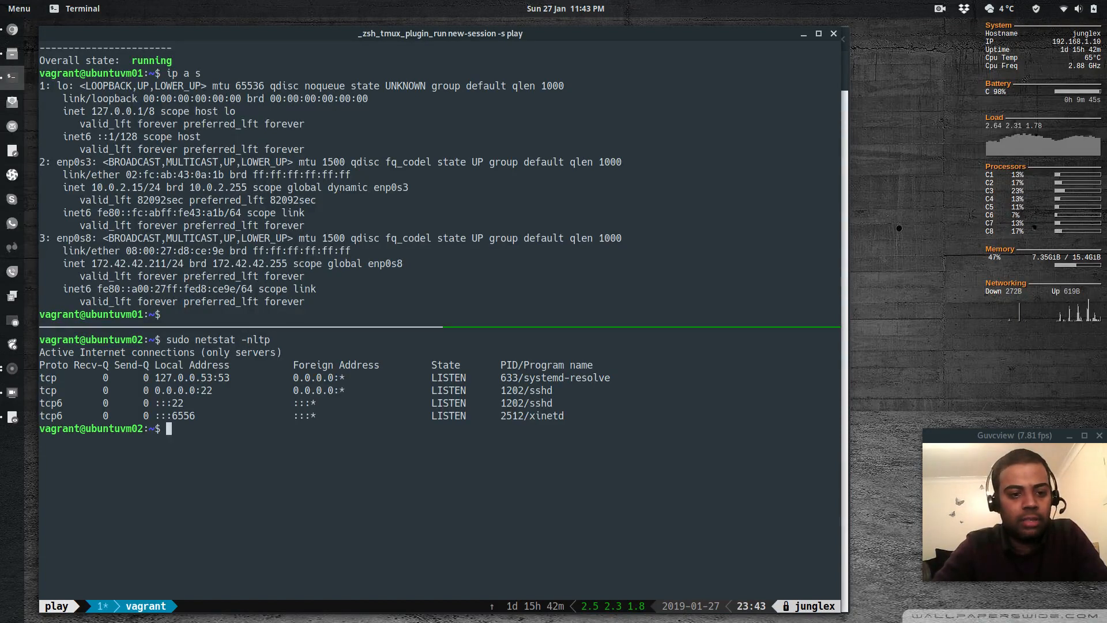
left_click_drag(171, 415, 198, 414)
Step: List the agent's xinetd configuration file with ls /etc/xinetd.d/check_mk, and clear the terminal
type("ls /etc/")
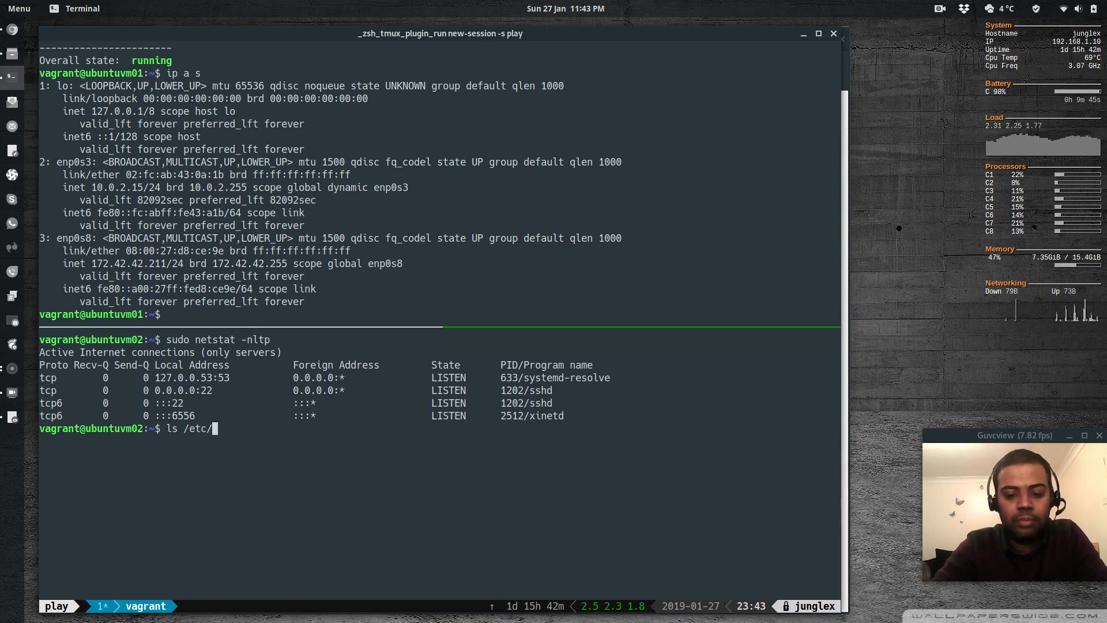
type("xine")
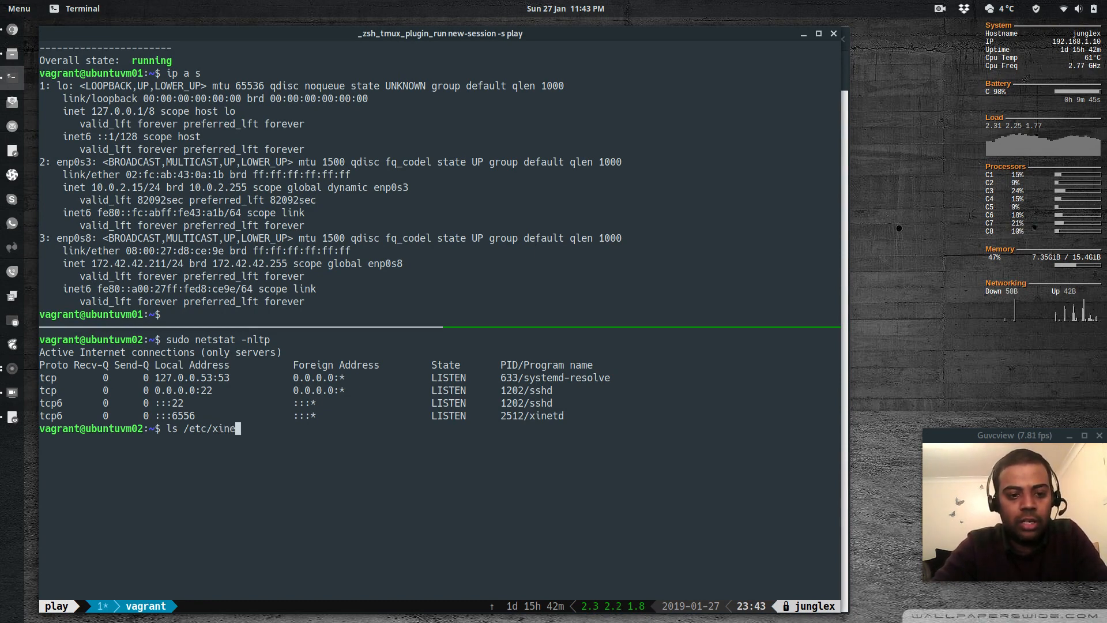
type("td.d/check_mk")
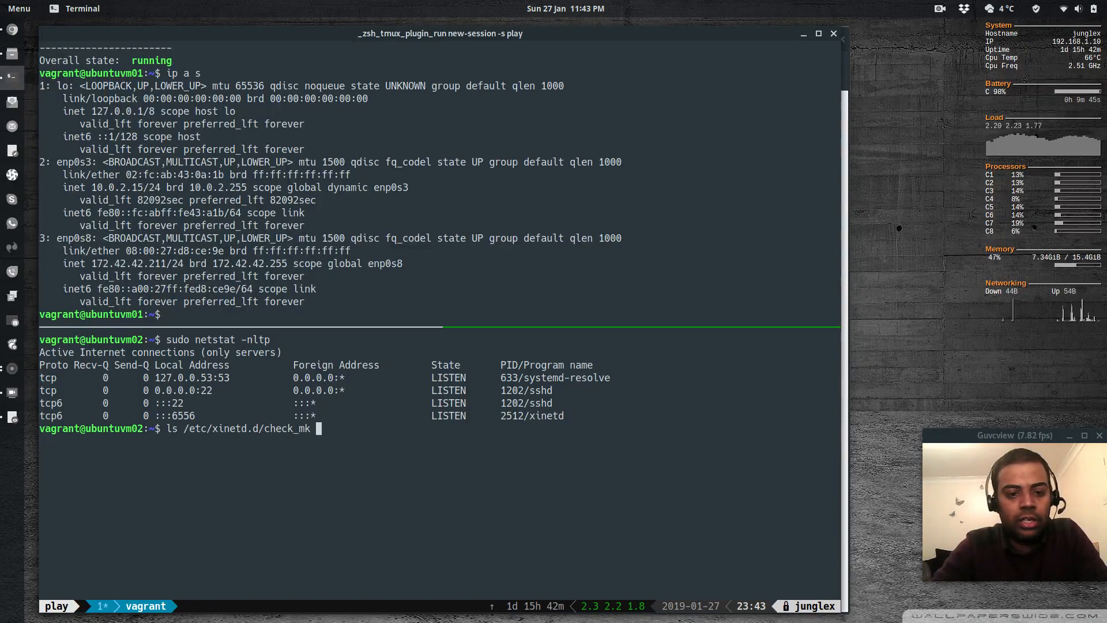
key("Return")
type("c")
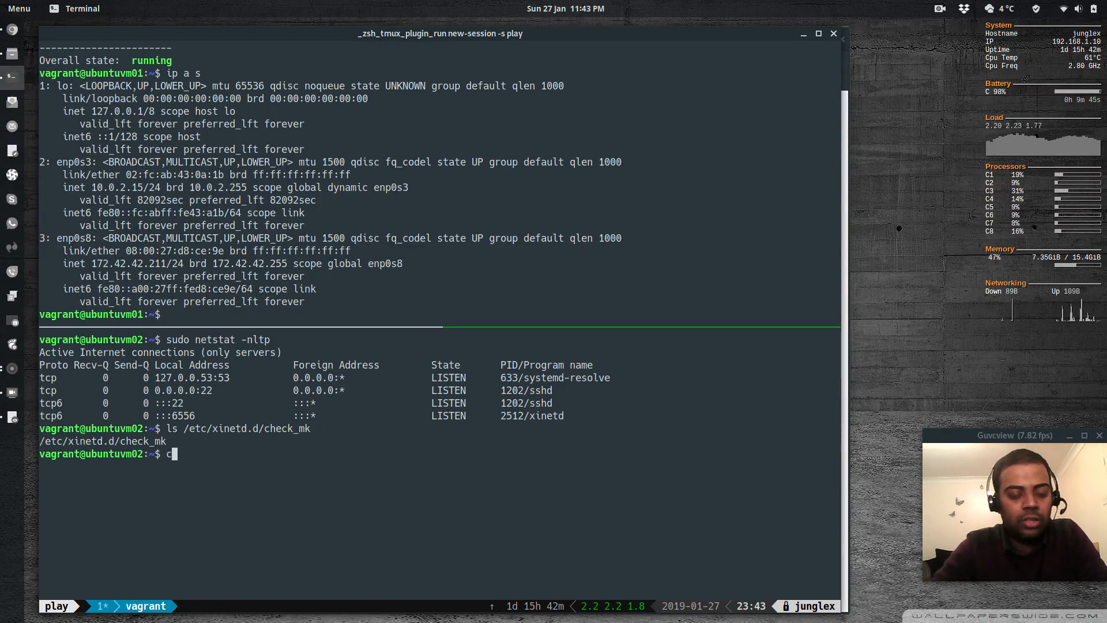
type("lear")
key("Return")
key("alt+Tab")
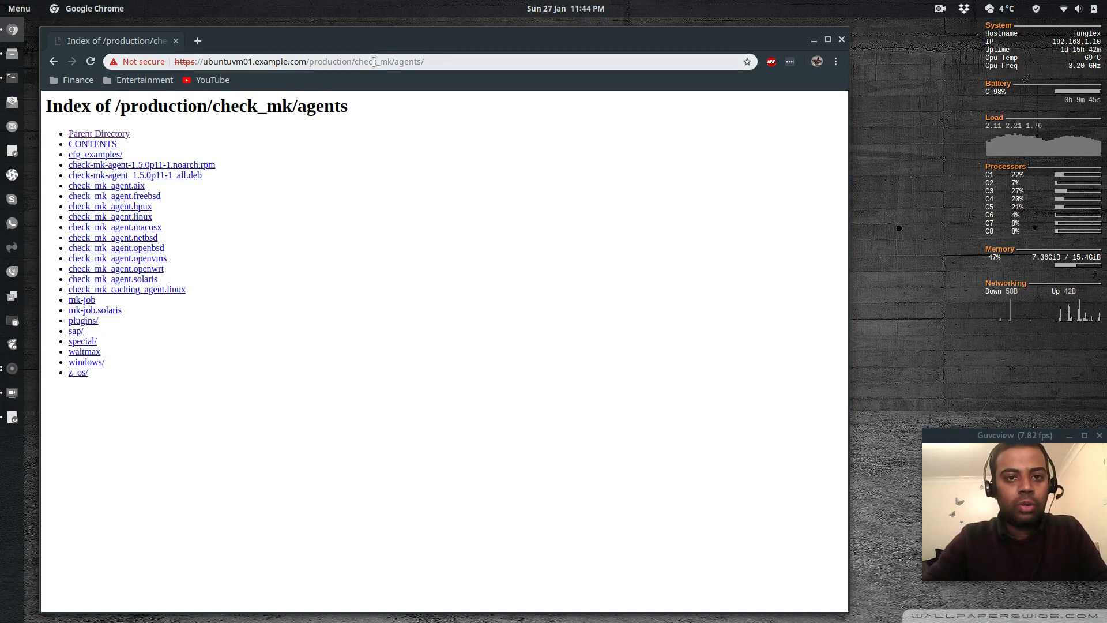
left_click_drag(356, 60, 456, 61)
key("BackSpace")
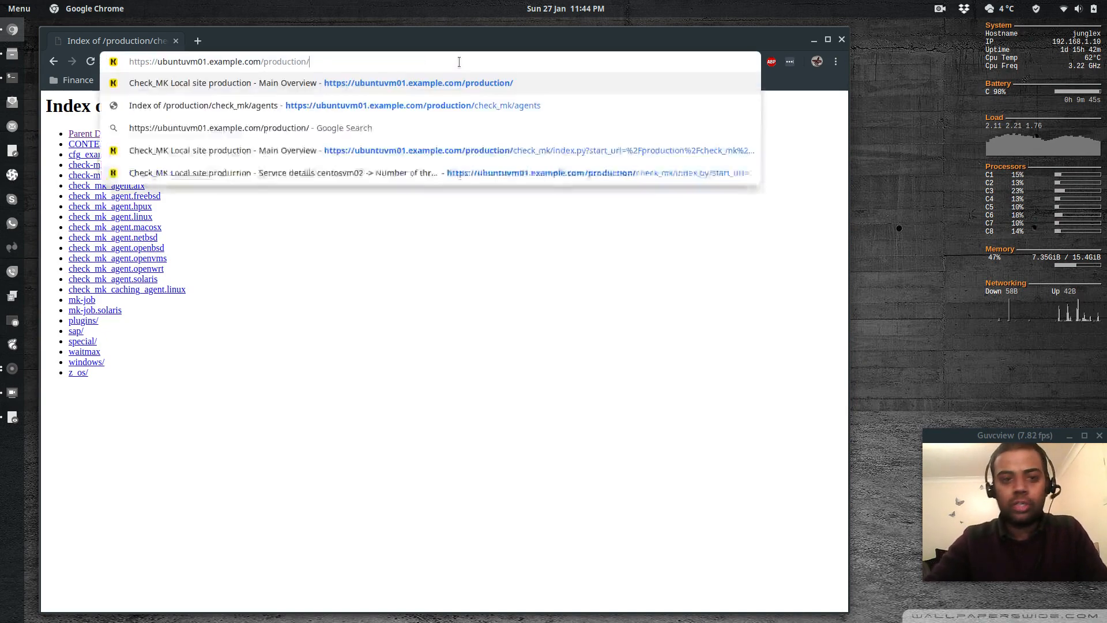
key("Return")
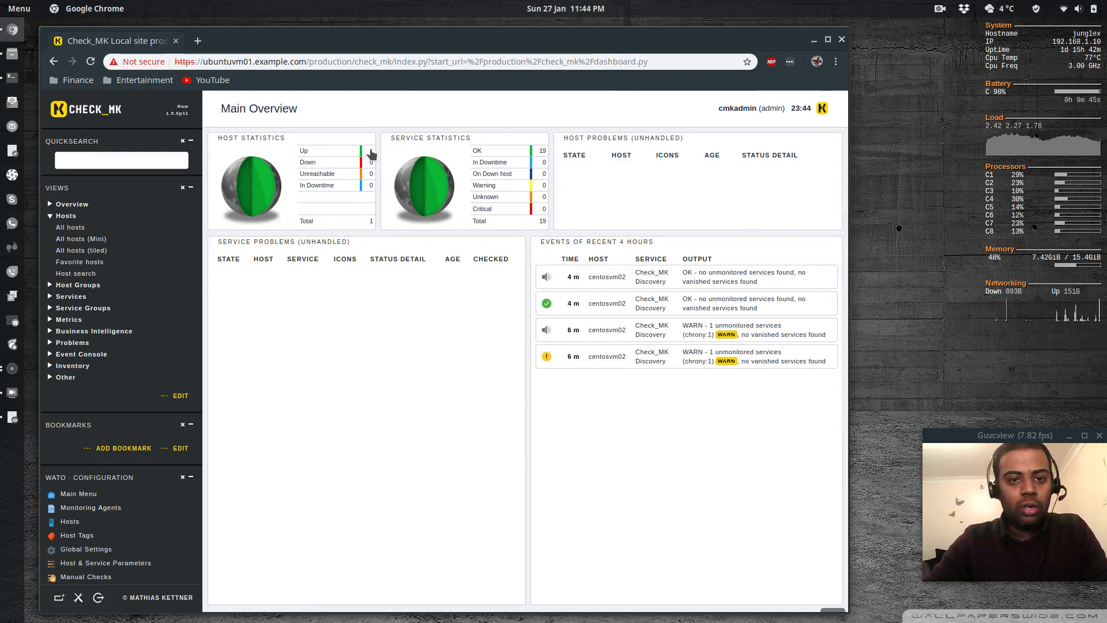
Step: Start a new host in the WATO main directory and enter ubuntuvm02 as its hostname
left_click(69, 523)
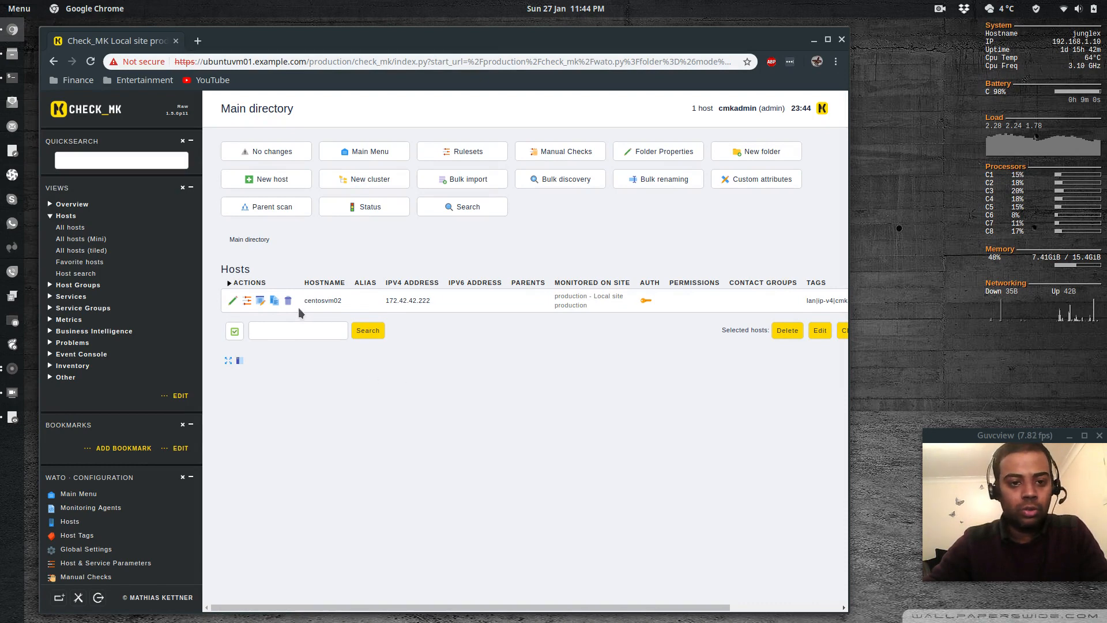
left_click(275, 179)
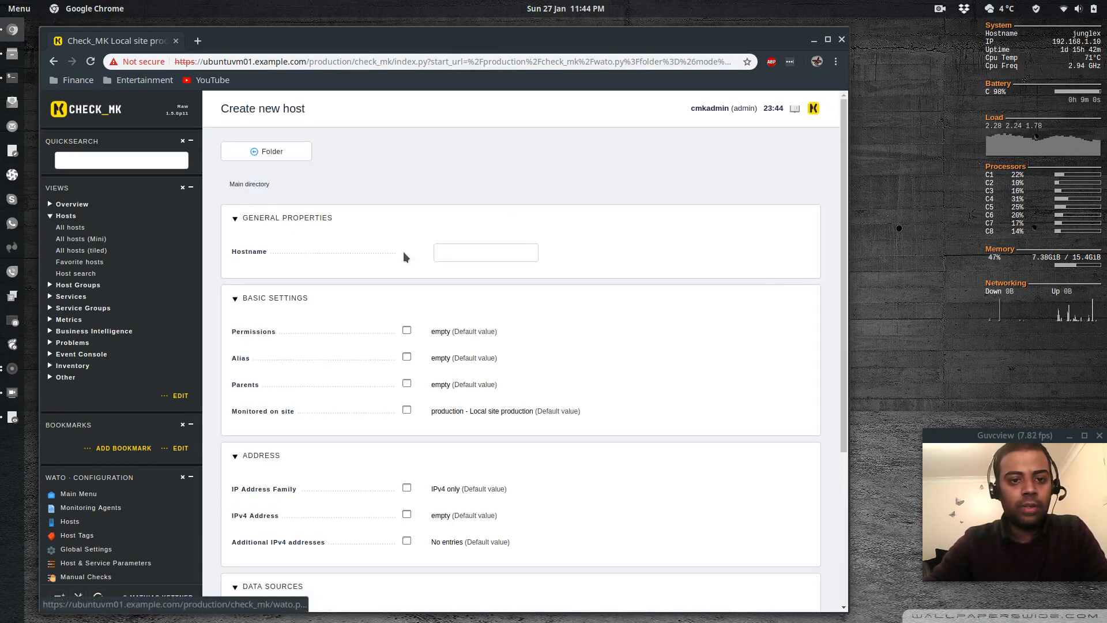
type("u")
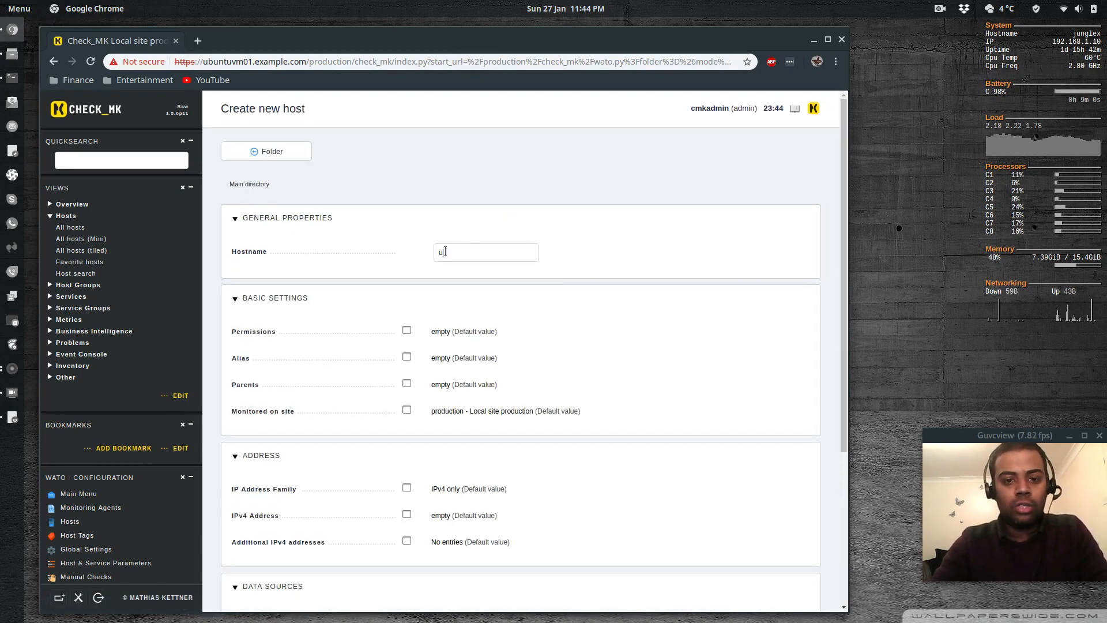
type("buntuvm0")
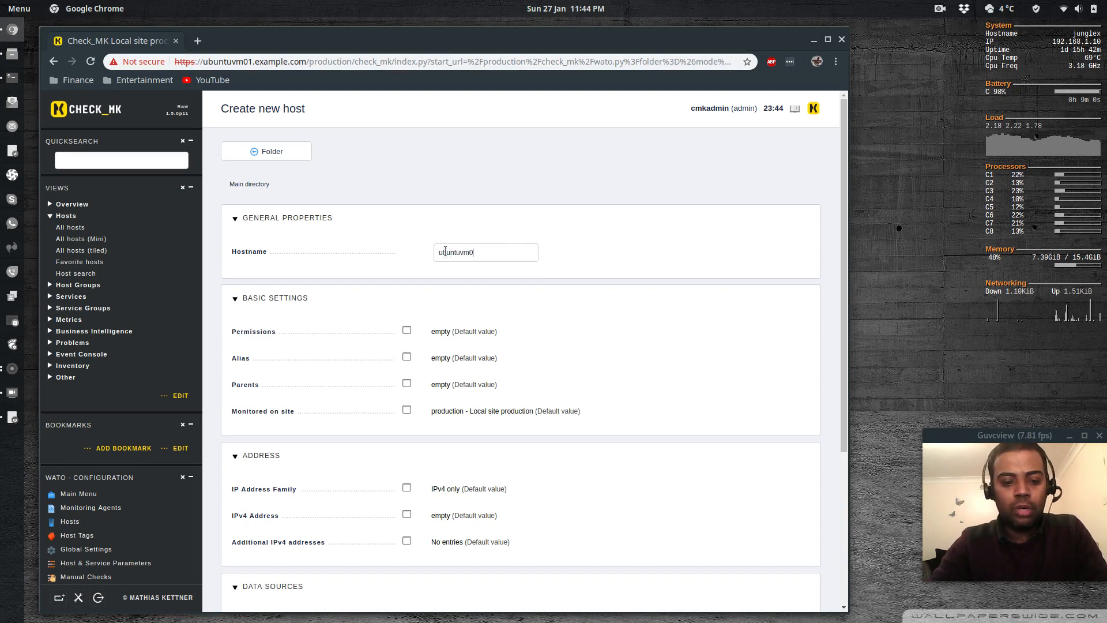
type("2")
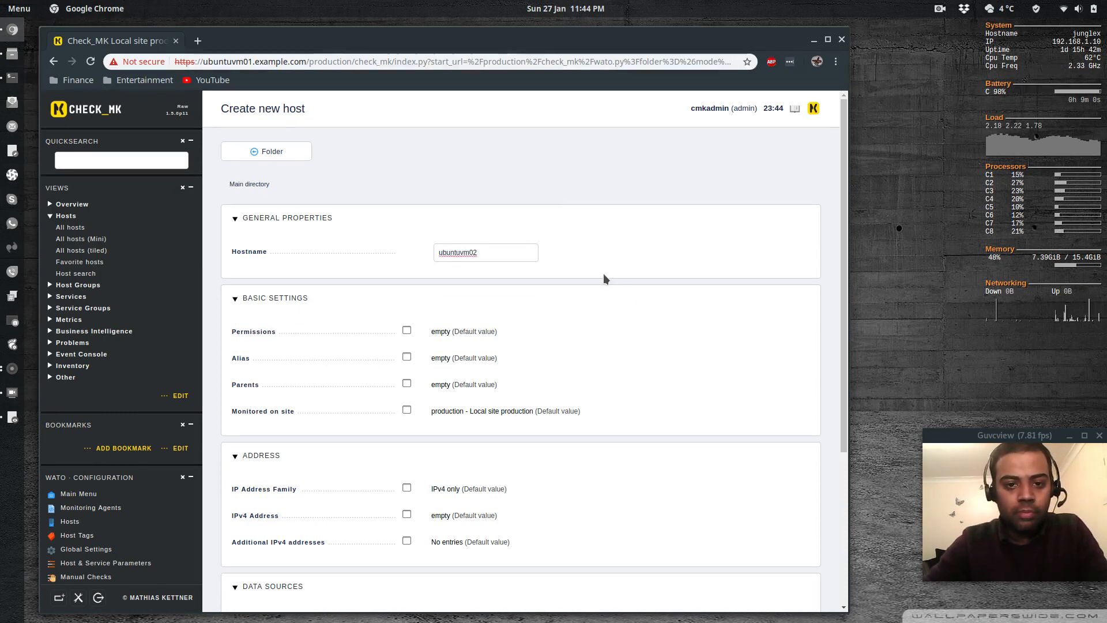
Step: Set the new host's IPv4 address to 172.42.42.212 and save the host without going on to its services
scroll(420, 357, "down", 5)
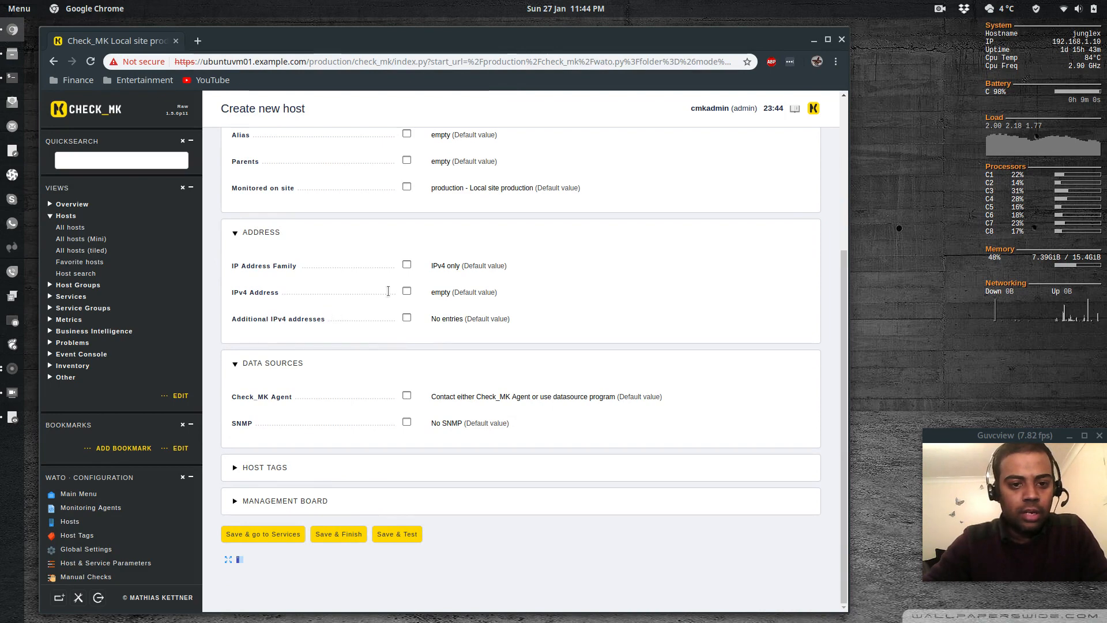
left_click(407, 290)
left_click(459, 295)
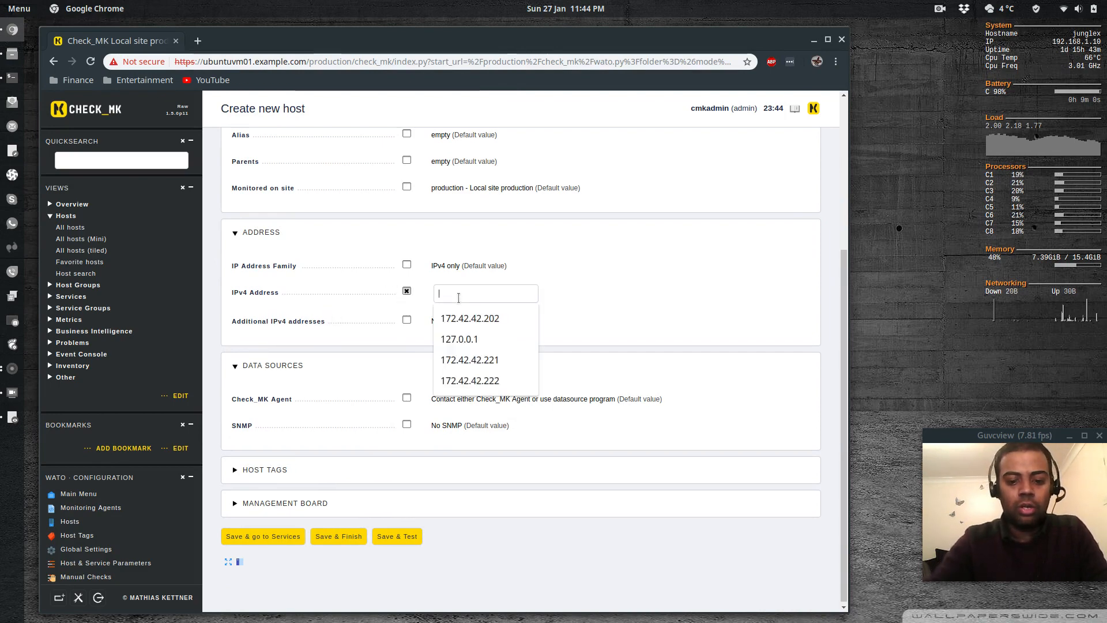
type("172.42.")
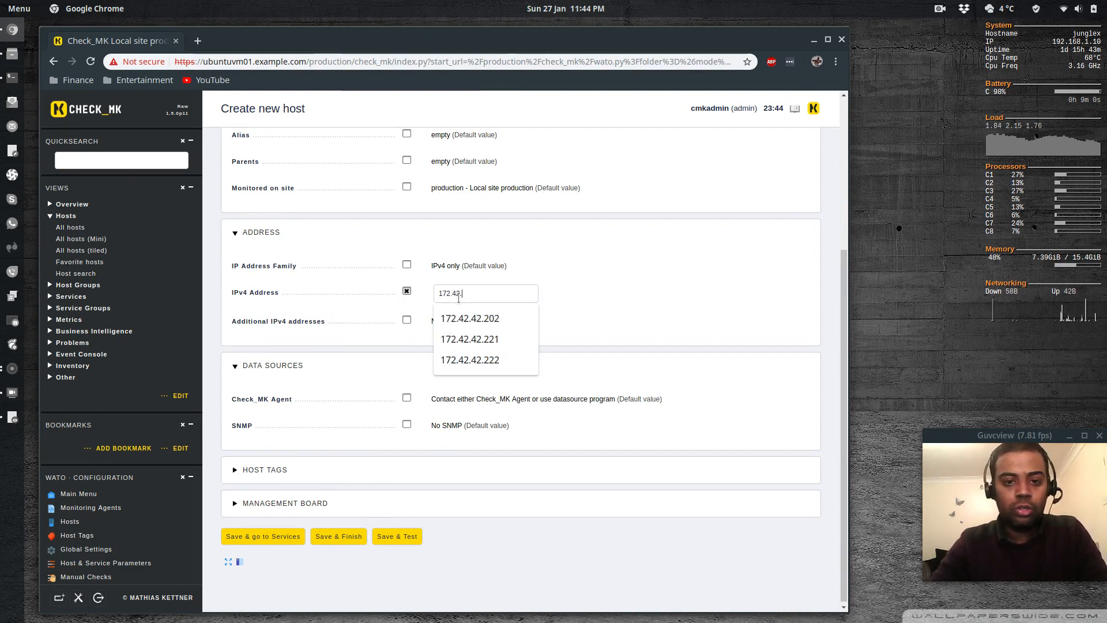
type("42.212")
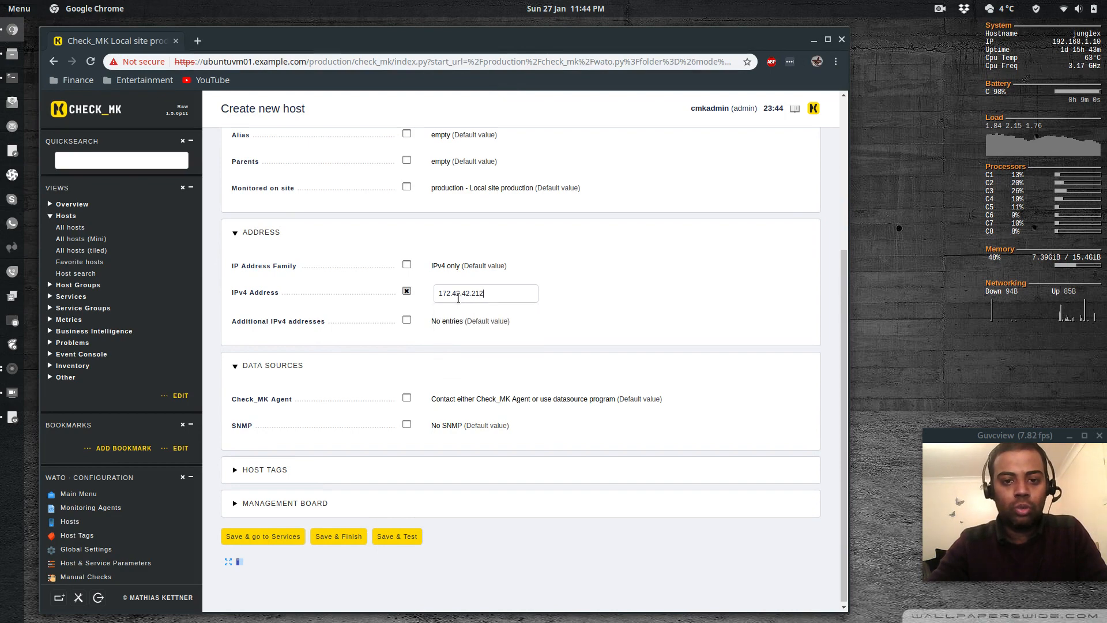
left_click(331, 537)
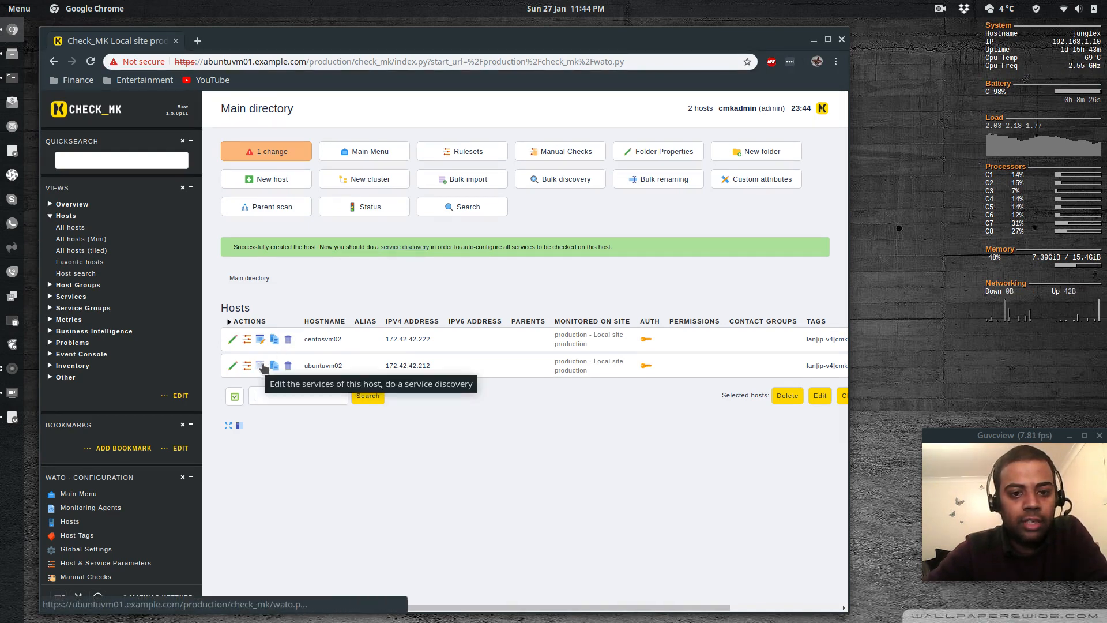
Step: Run the service discovery for ubuntuvm02 and look through its undecided services
left_click(399, 249)
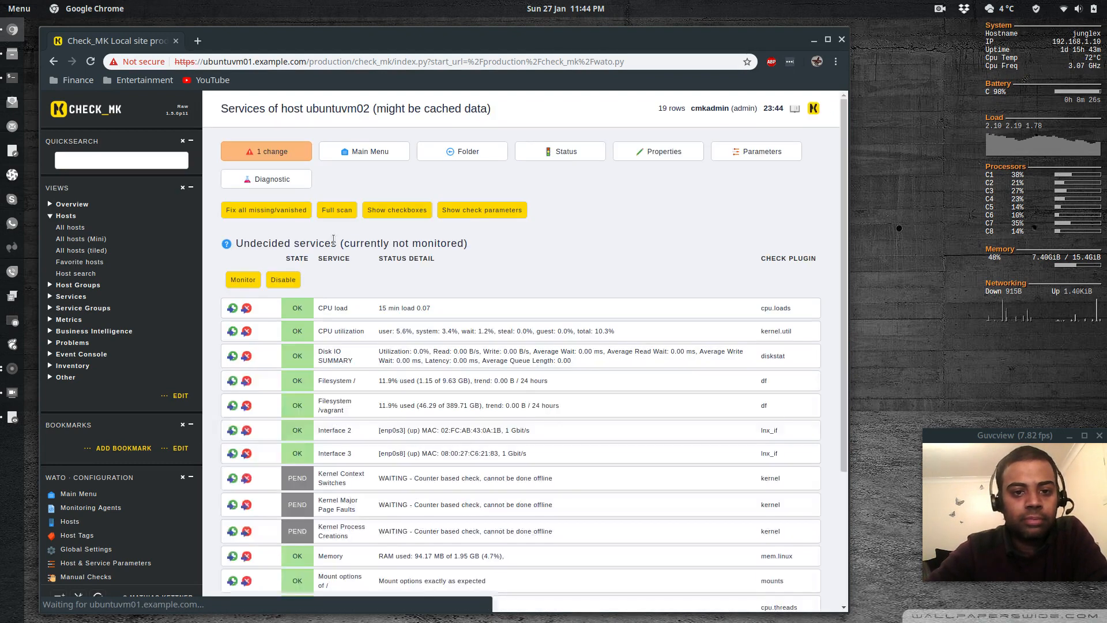
scroll(593, 285, "down", 3)
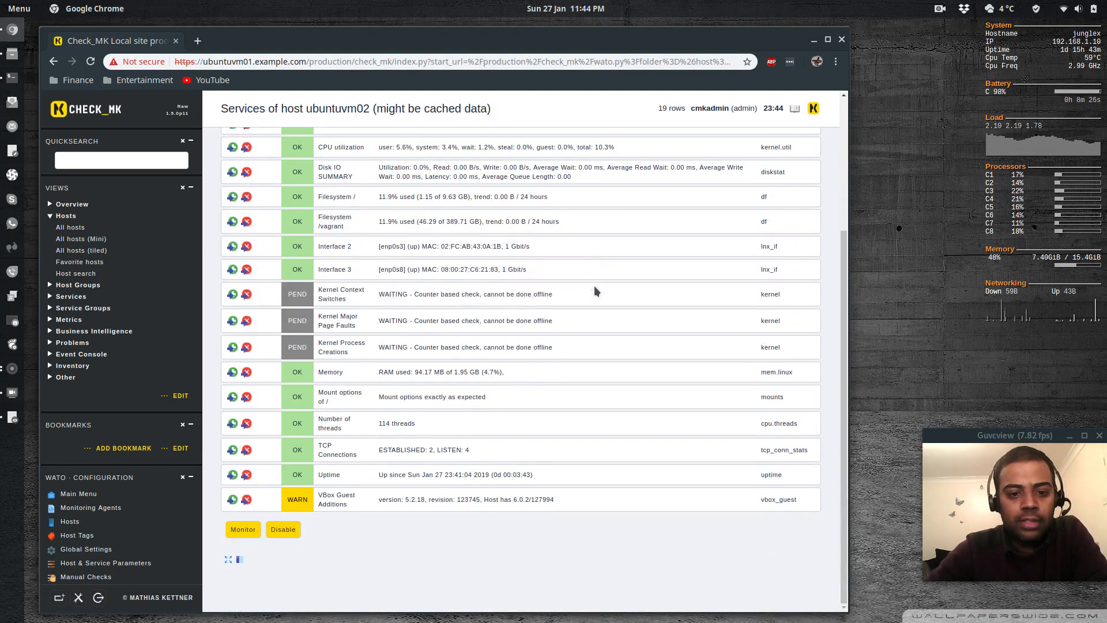
scroll(594, 286, "up", 1)
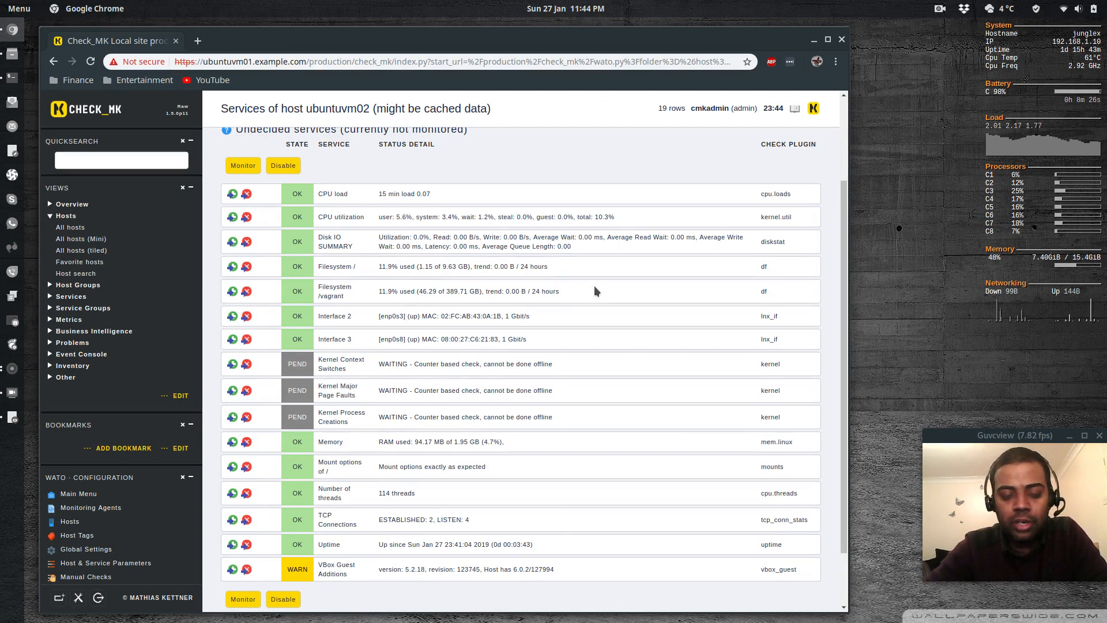
scroll(594, 286, "up", 2)
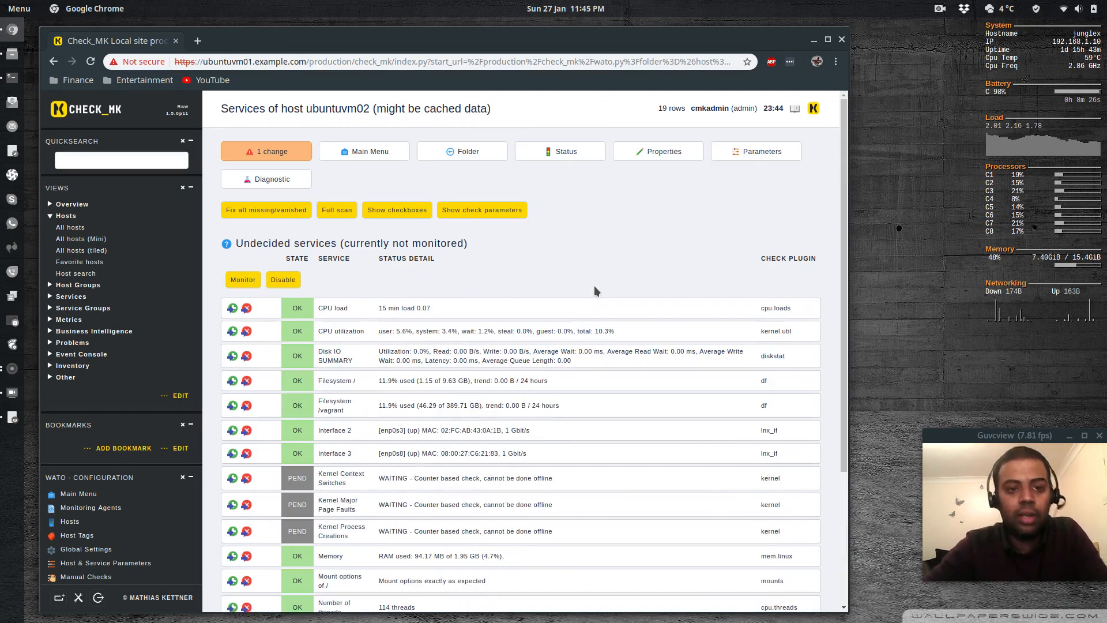
scroll(569, 262, "down", 1)
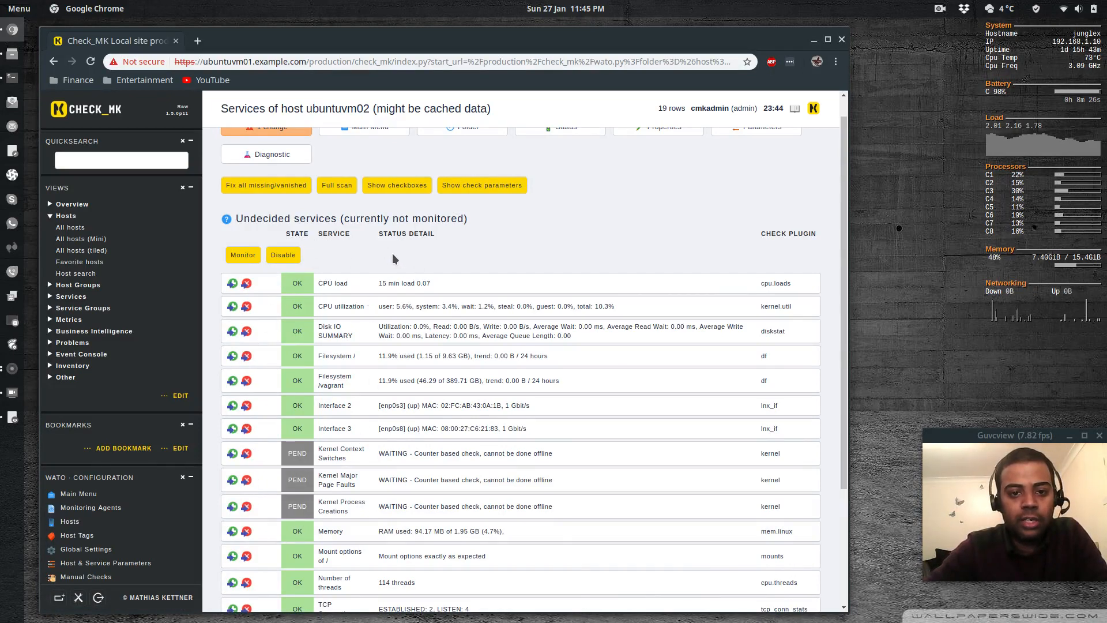
Step: Add all undecided services of ubuntuvm02 to monitoring and activate the pending changes on the affected site
left_click(250, 255)
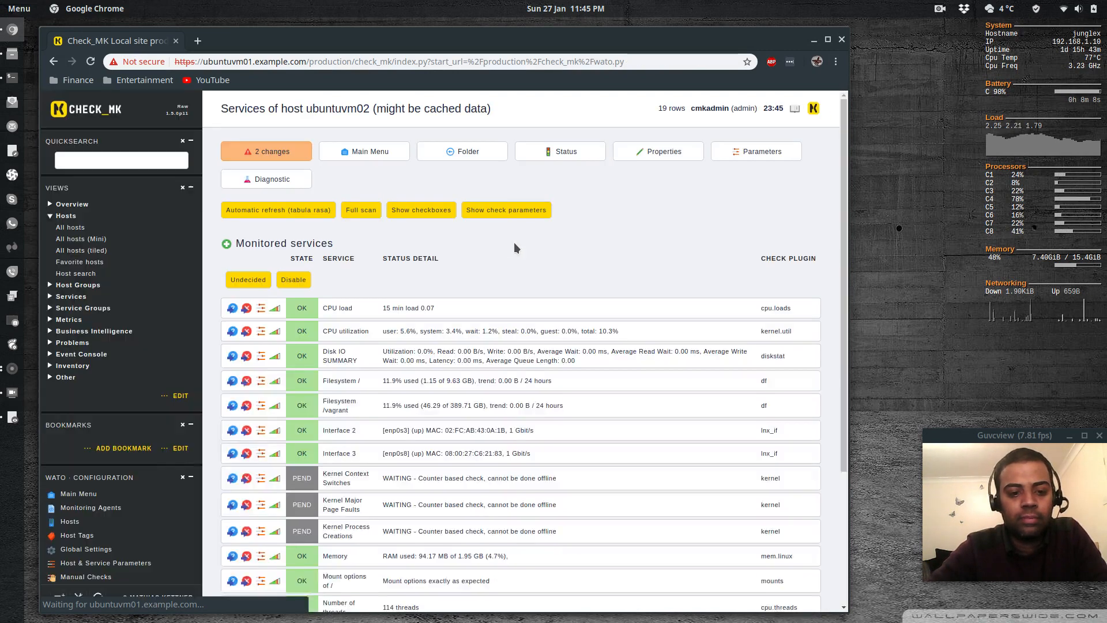
left_click(266, 151)
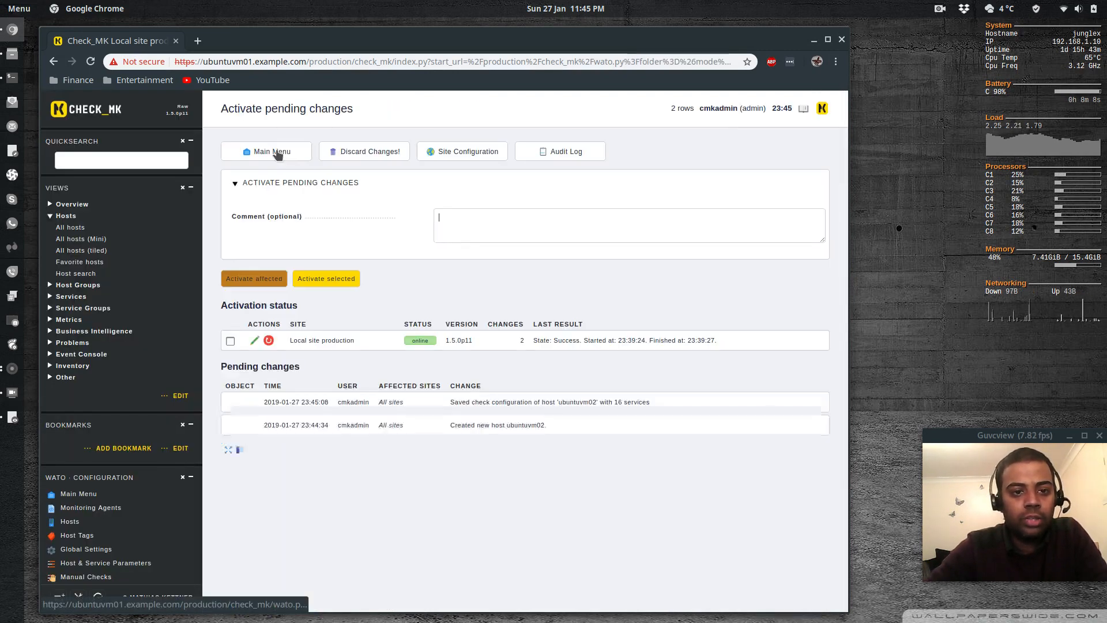
left_click(258, 279)
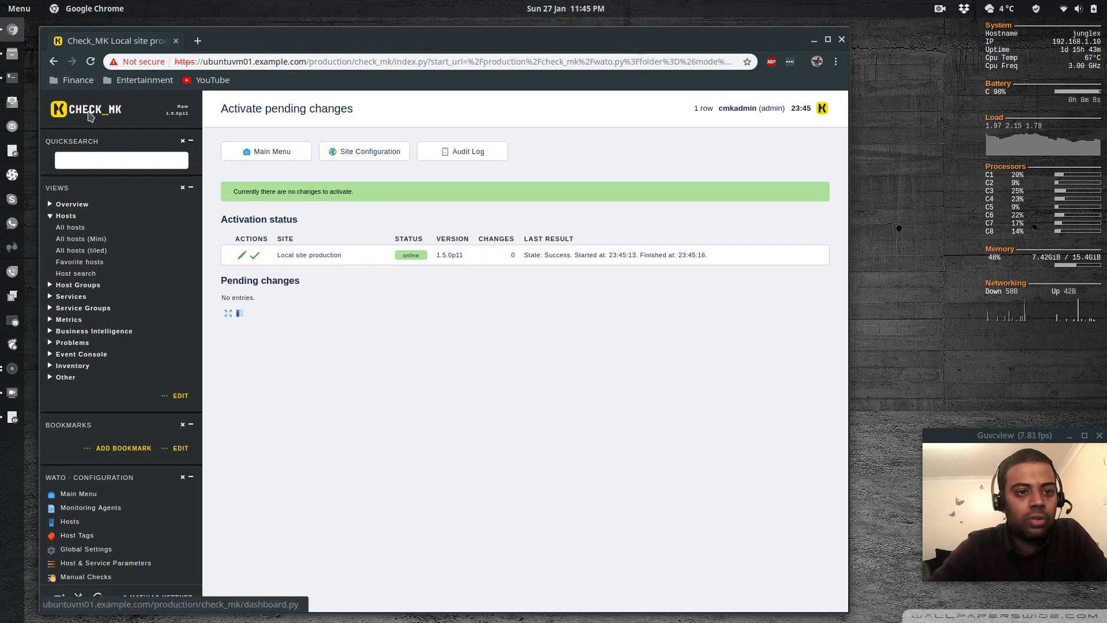
Step: Return to the main overview and open the list of all hosts to check the state of ubuntuvm02
left_click(91, 116)
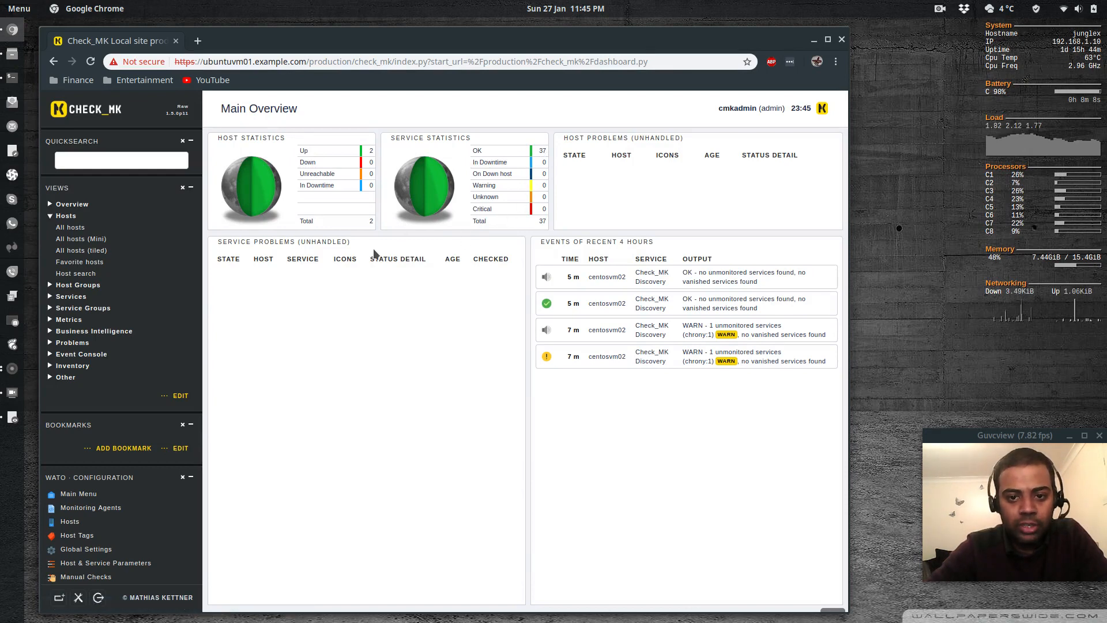
left_click(370, 220)
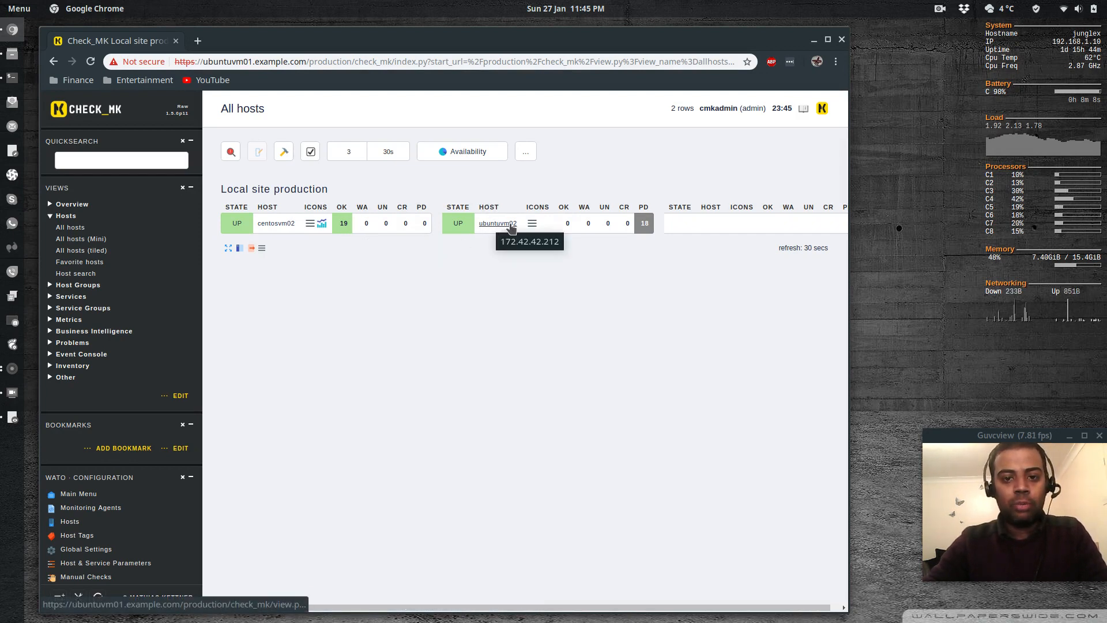
double_click(463, 223)
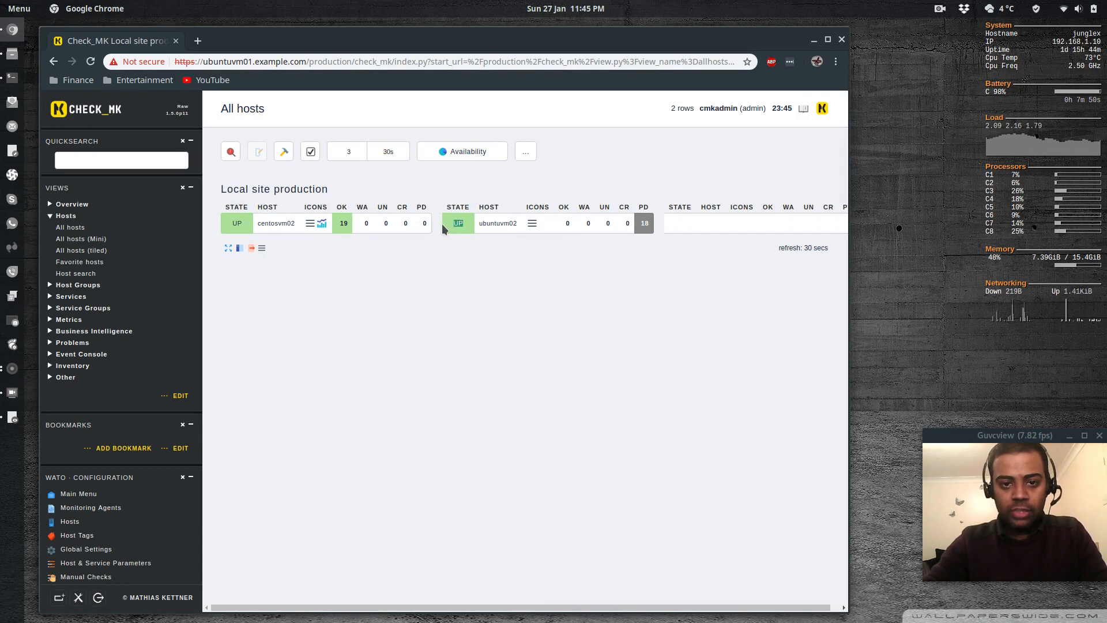
Step: Check the state and graph preview of centosvm02 in the host list and view the actions offered for ubuntuvm02
double_click(237, 223)
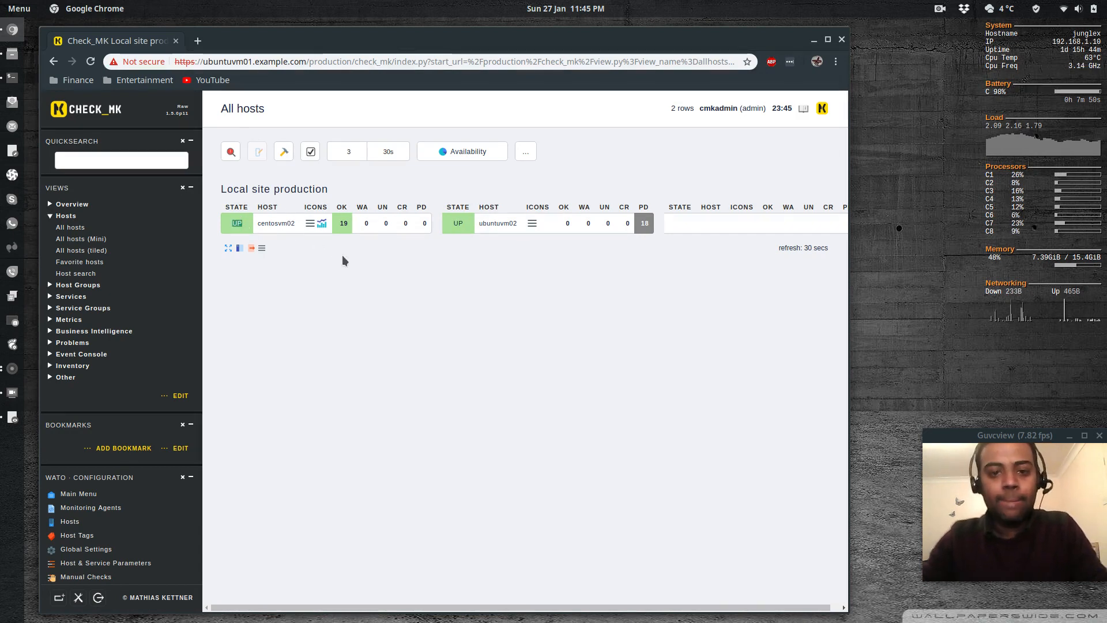
mouse_move(324, 226)
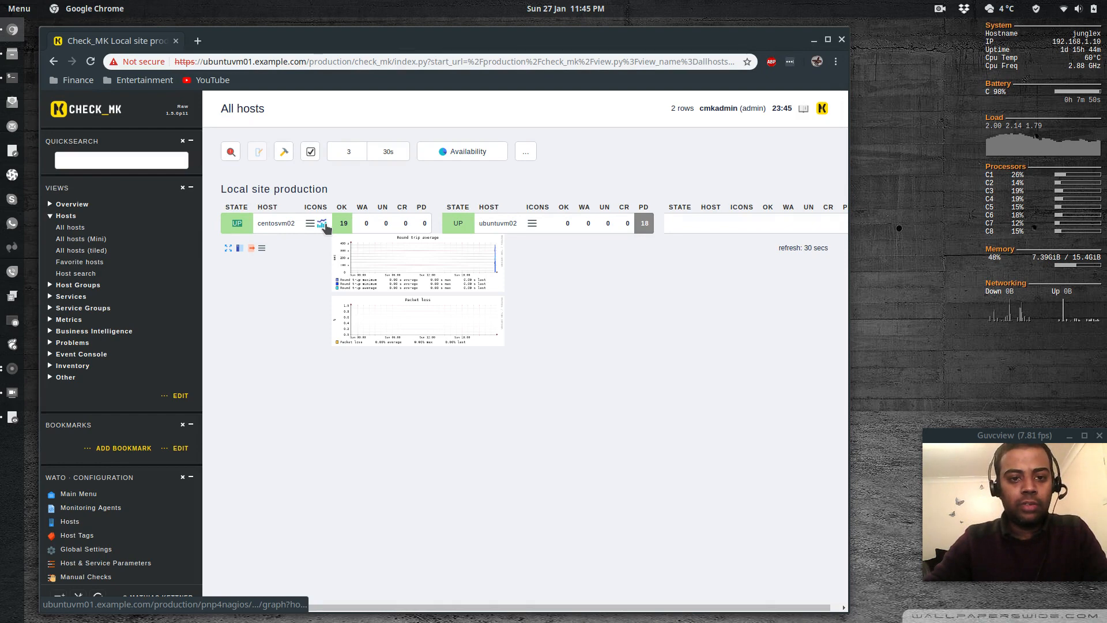
left_click(531, 223)
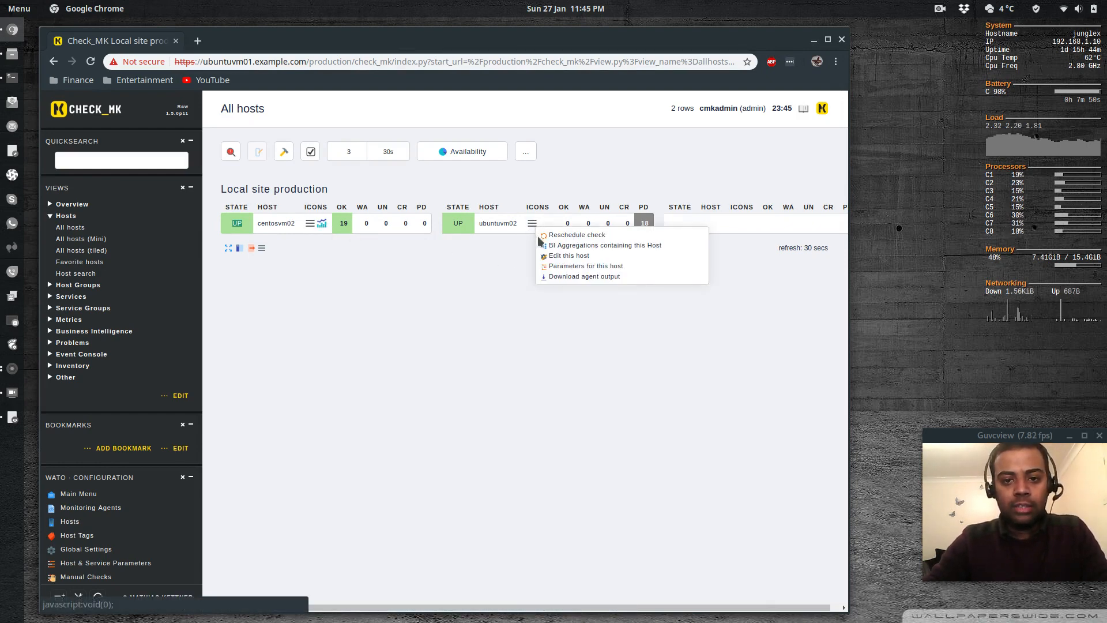
left_click(494, 279)
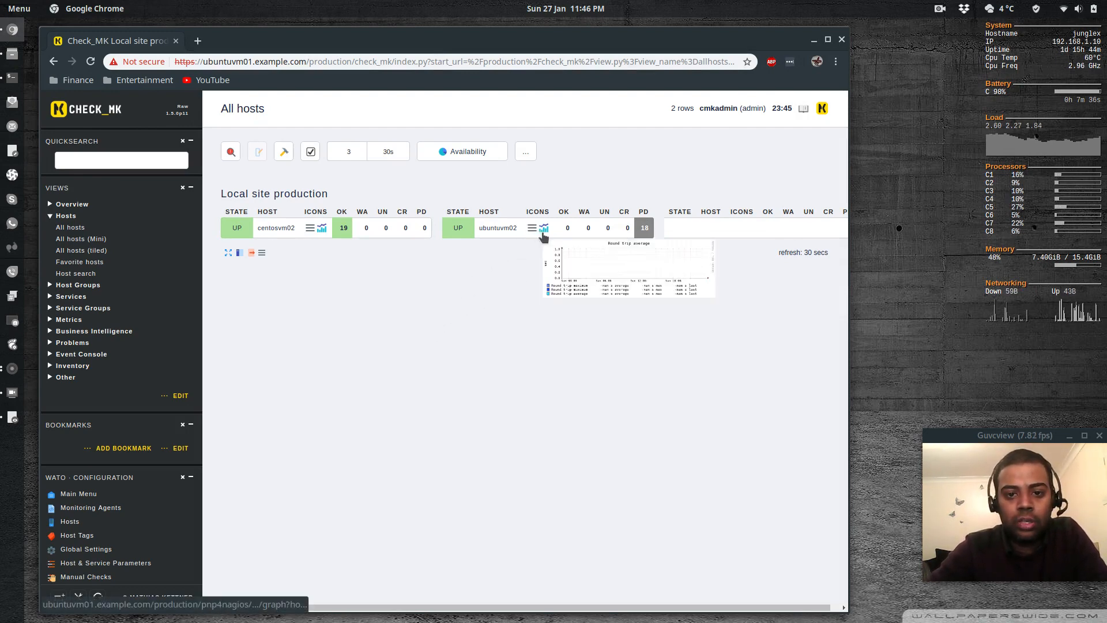
Step: Open the services of host ubuntuvm02 and look through their check states
left_click(499, 226)
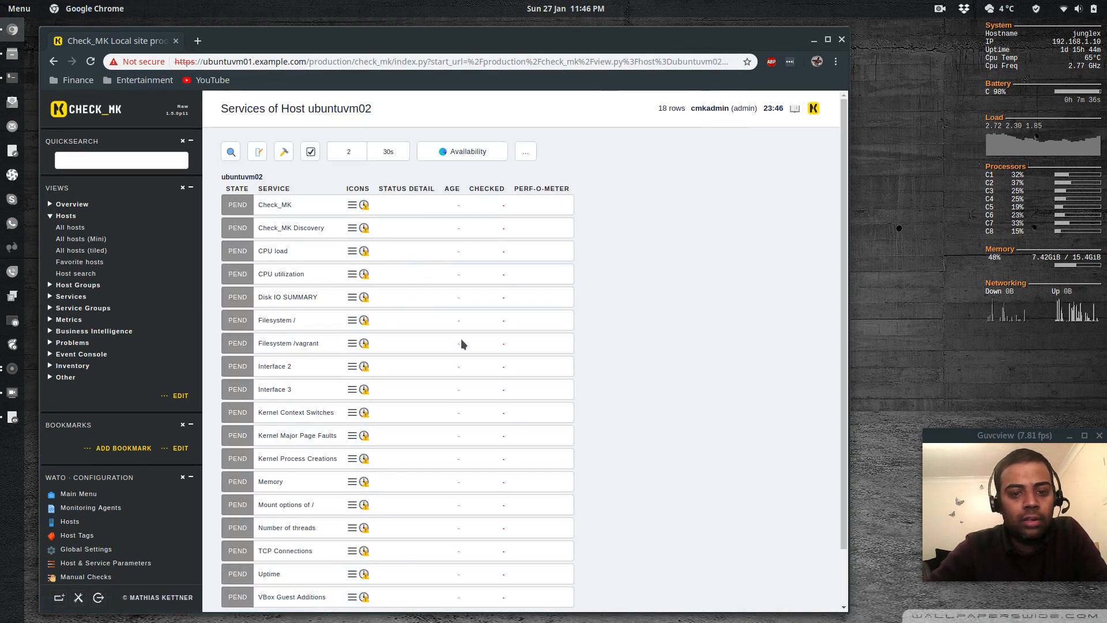
scroll(614, 396, "down", 2)
scroll(614, 395, "up", 2)
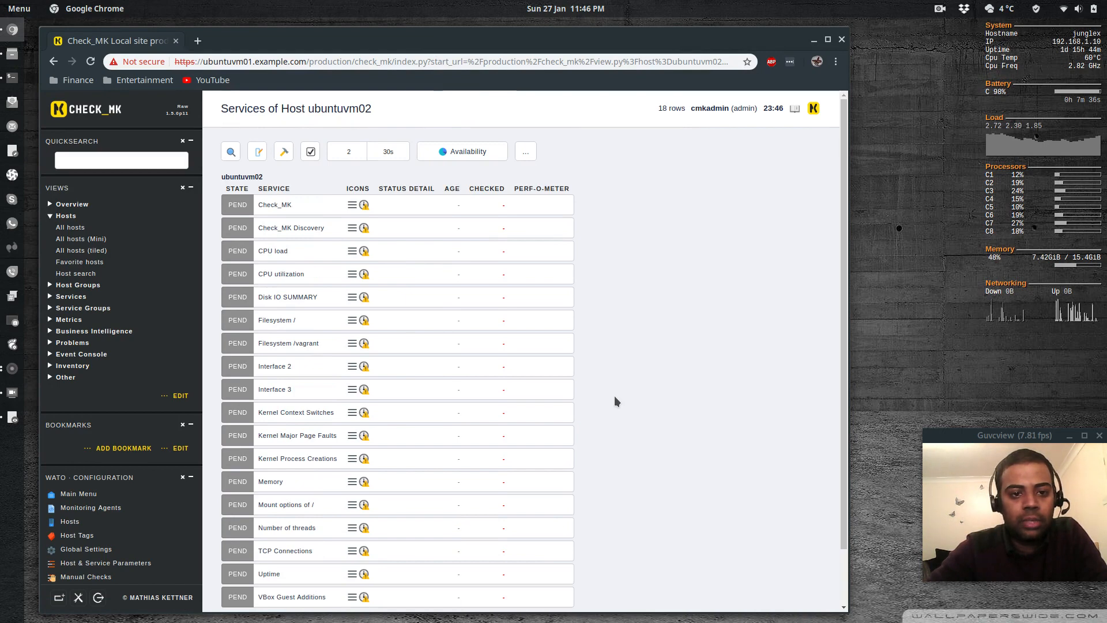
scroll(614, 395, "down", 2)
scroll(614, 396, "up", 2)
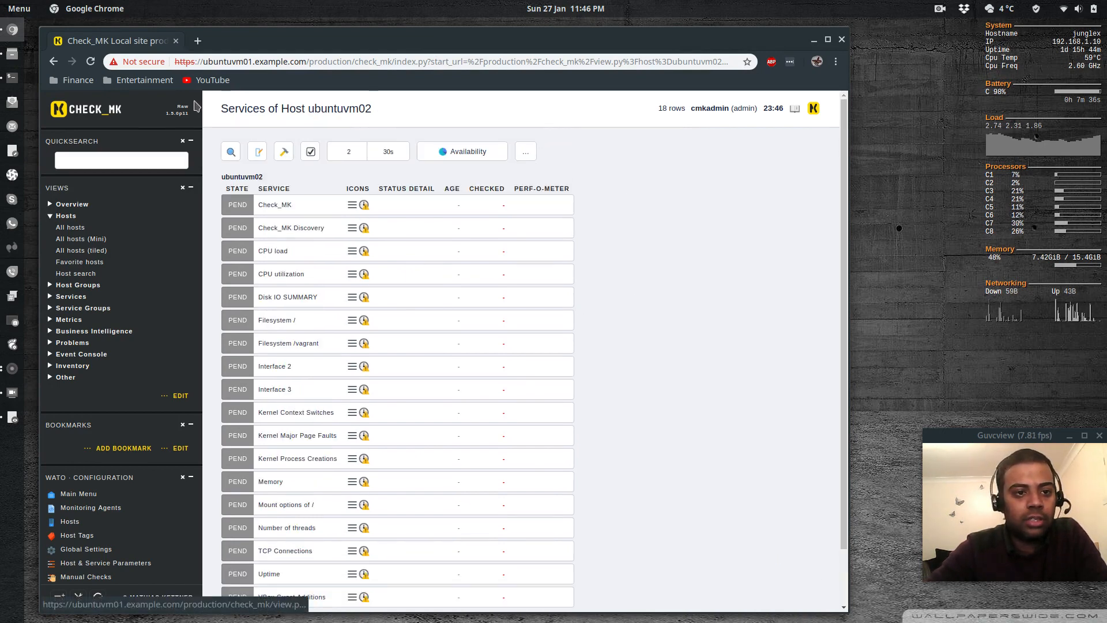
Step: Open the list of all services from the main overview and compare the service states of centosvm02 and ubuntuvm02
left_click(100, 111)
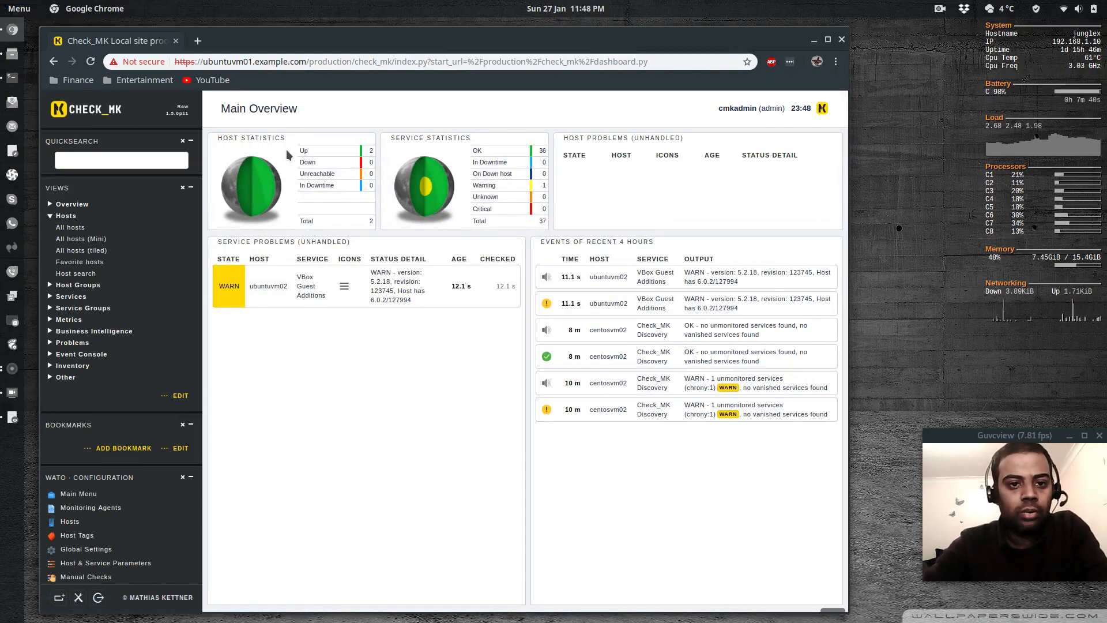
left_click(542, 222)
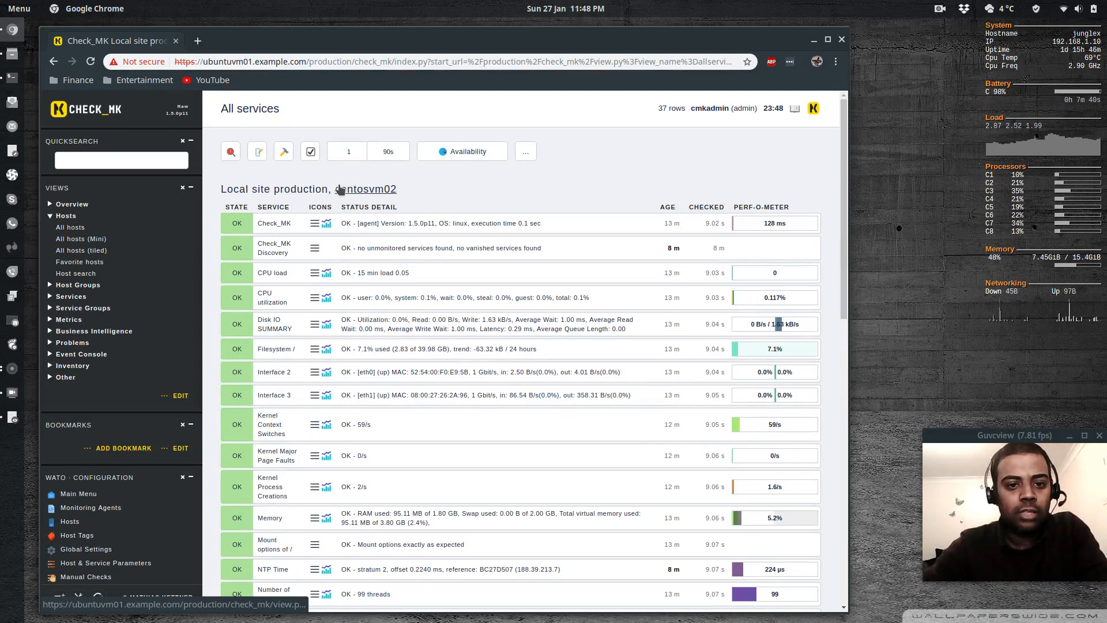
scroll(455, 216, "down", 1)
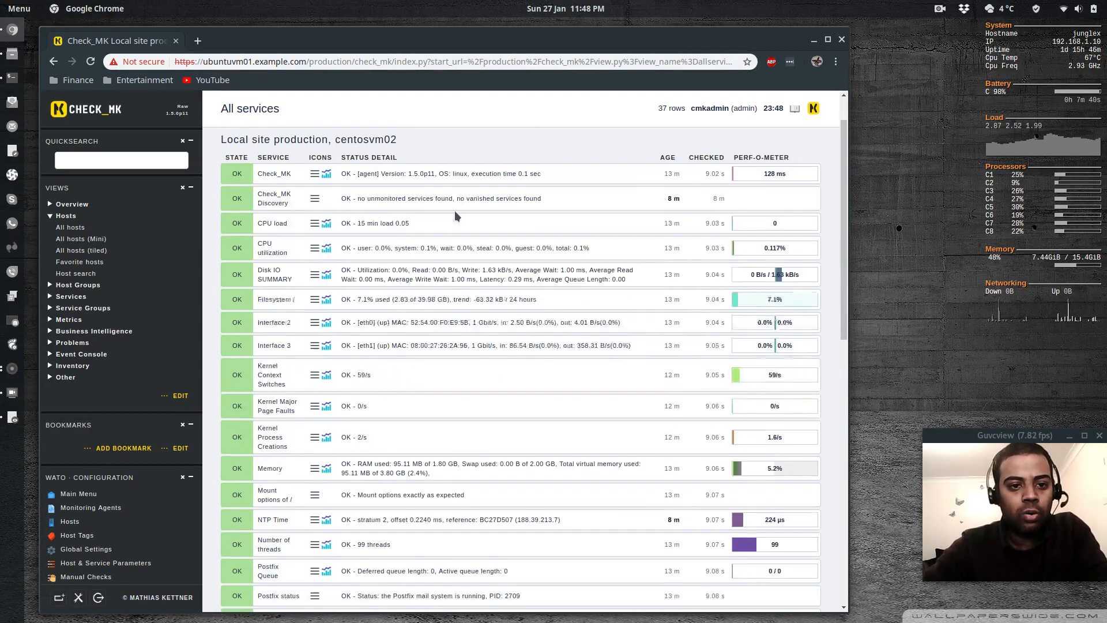
scroll(455, 215, "down", 8)
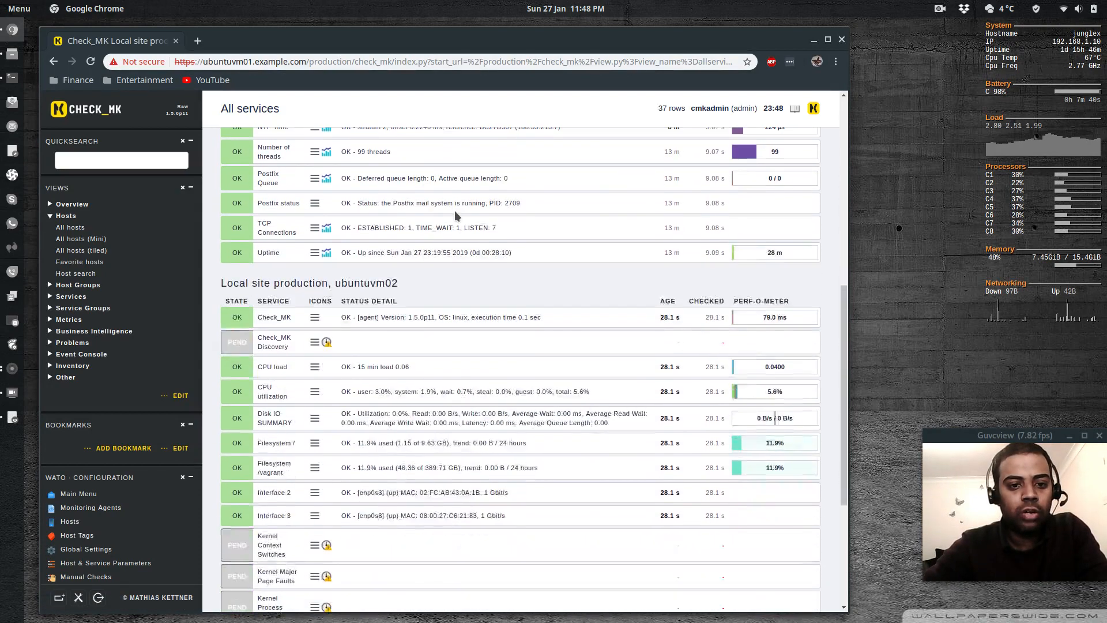
scroll(455, 216, "down", 2)
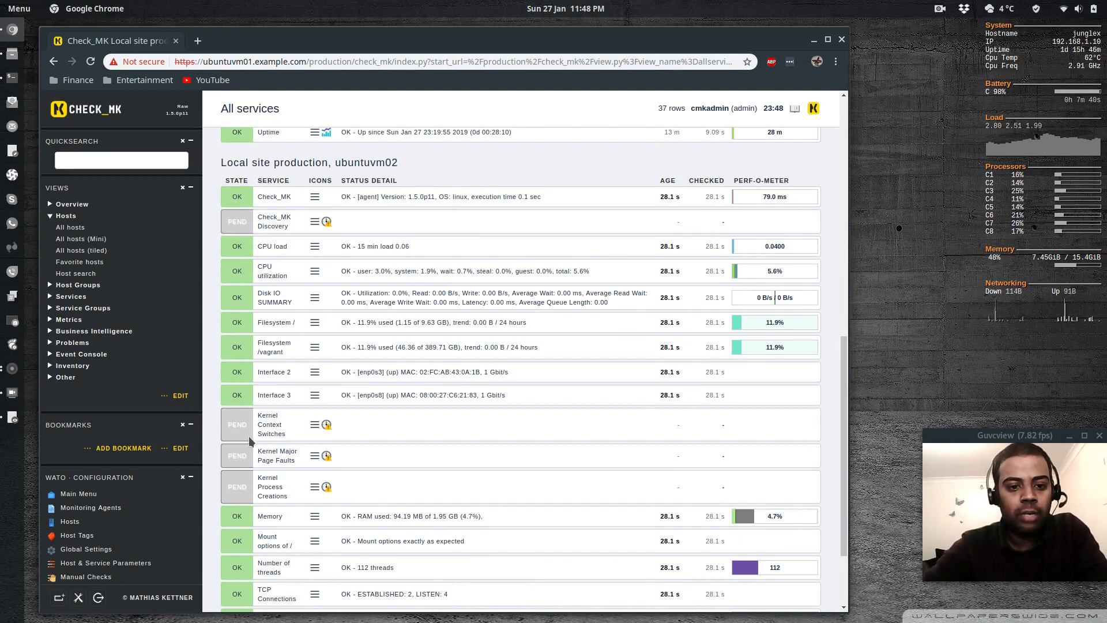
scroll(264, 413, "down", 3)
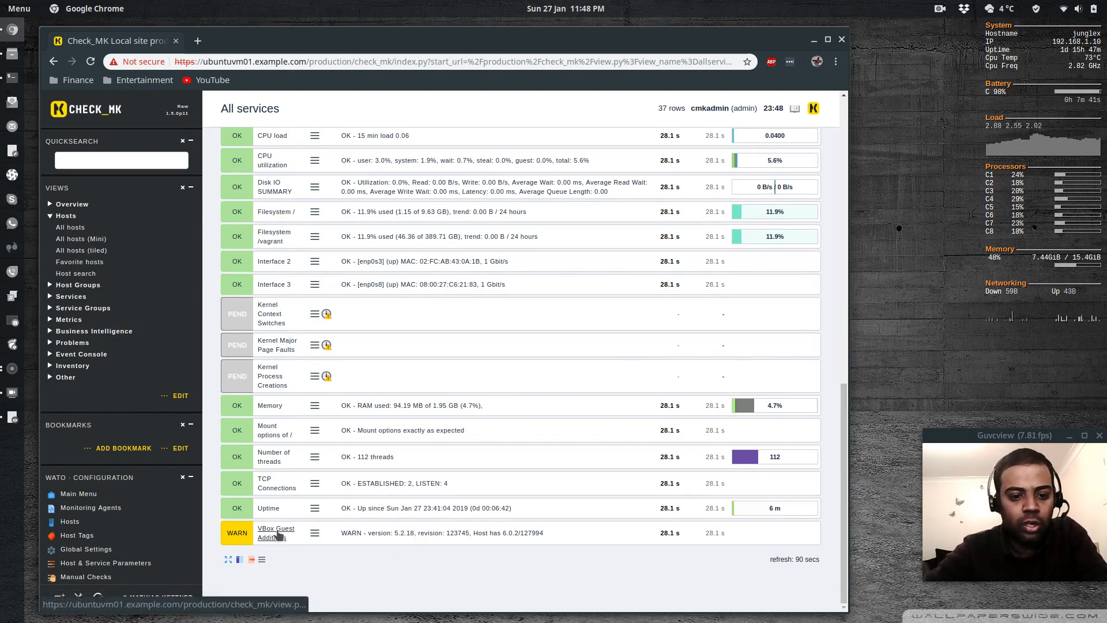
scroll(318, 456, "up", 5)
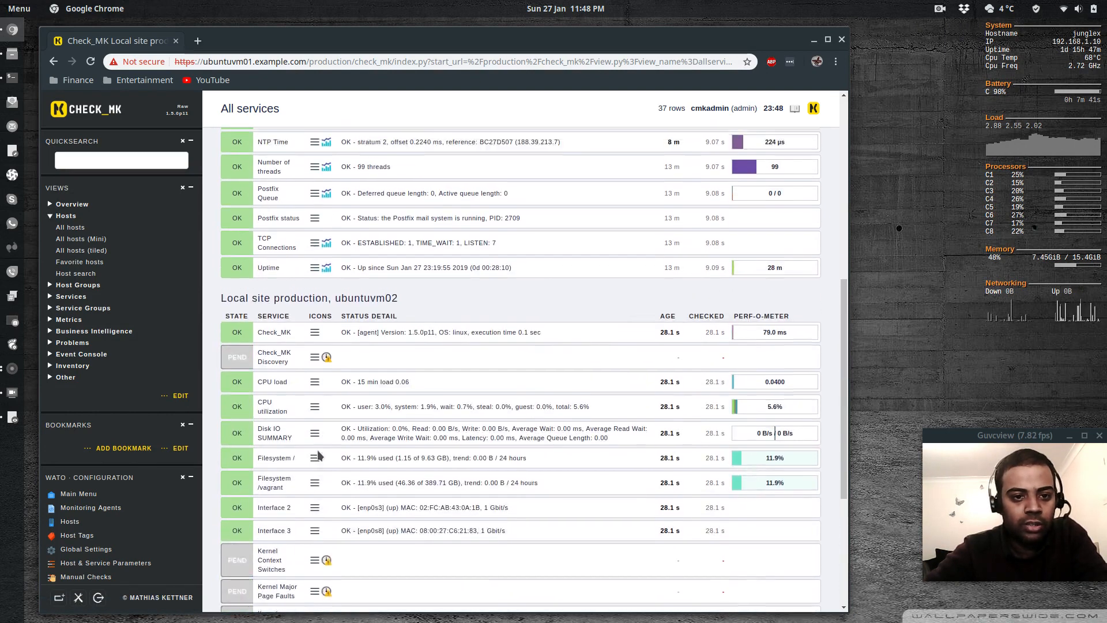
scroll(318, 455, "up", 6)
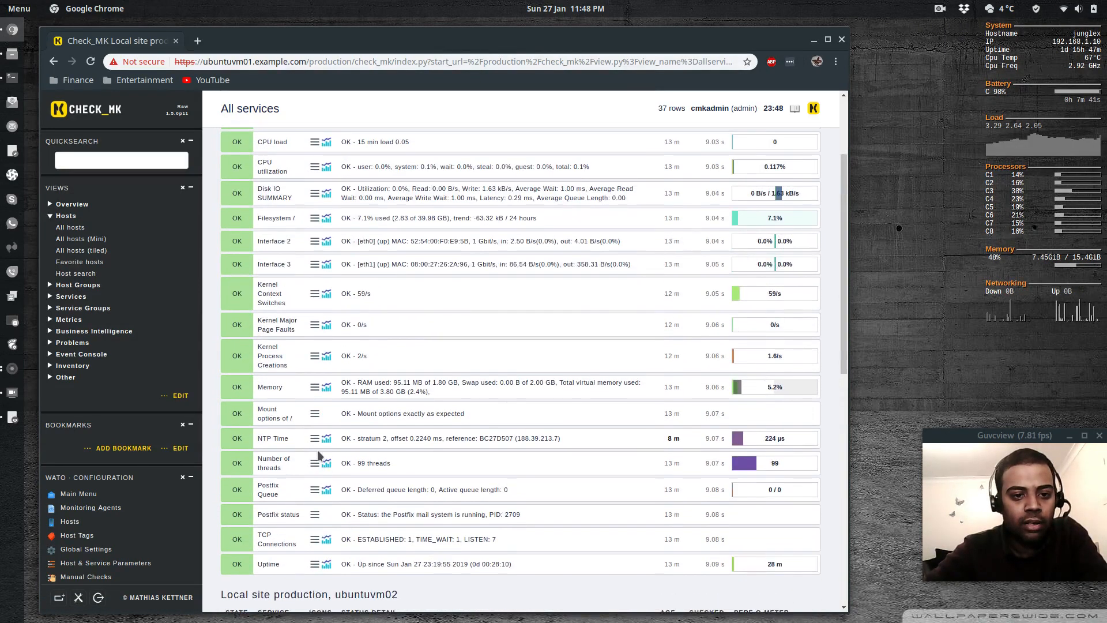
scroll(319, 455, "up", 2)
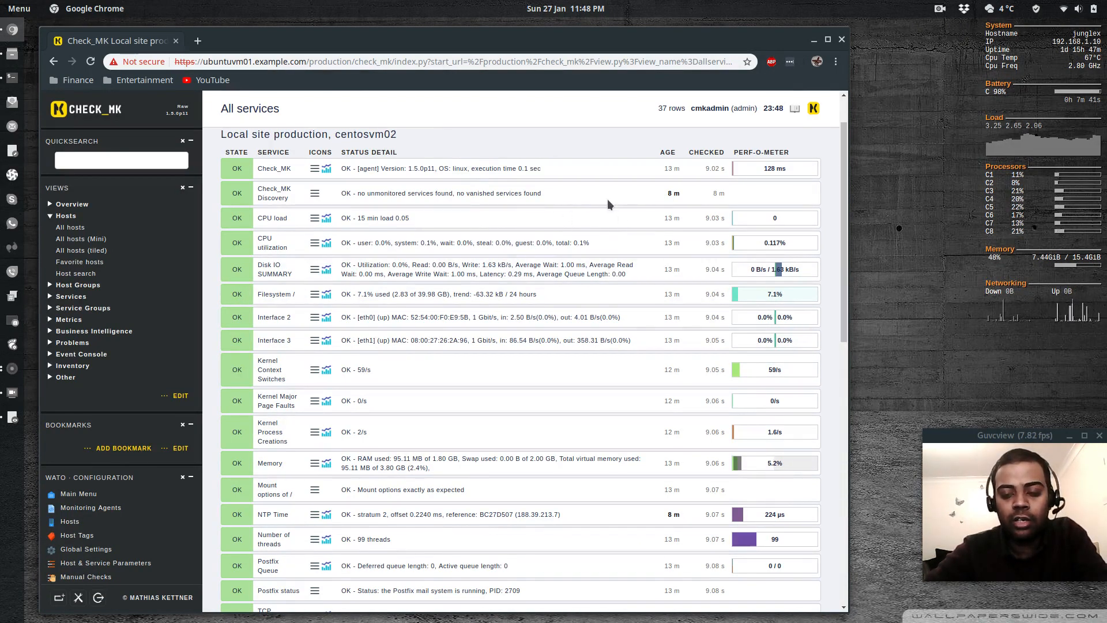
scroll(542, 297, "up", 3)
scroll(541, 297, "down", 4)
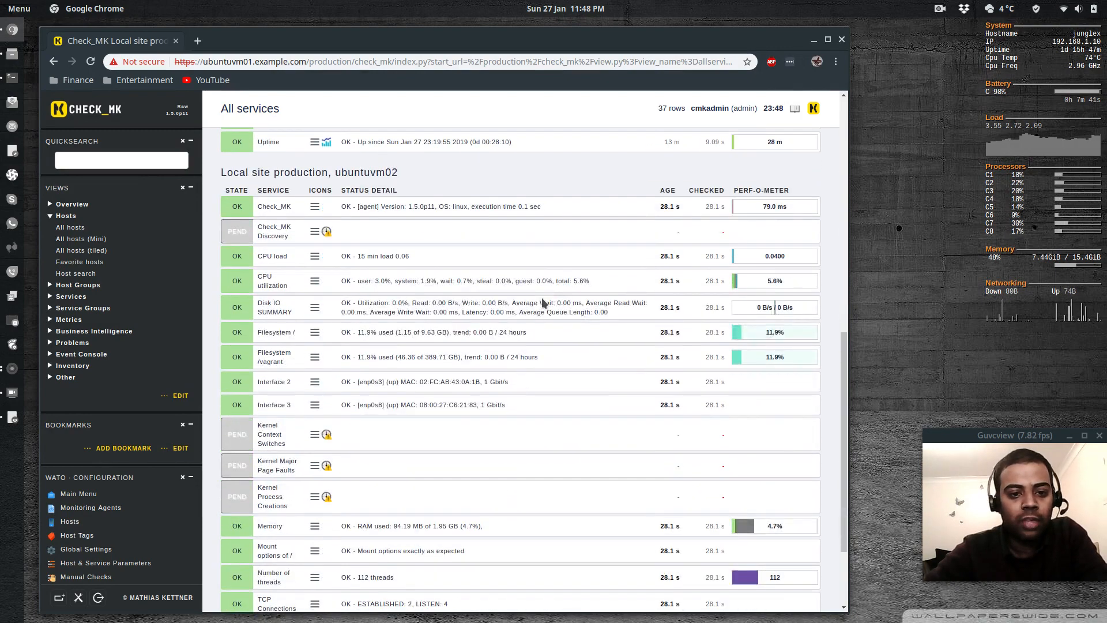
scroll(542, 297, "down", 5)
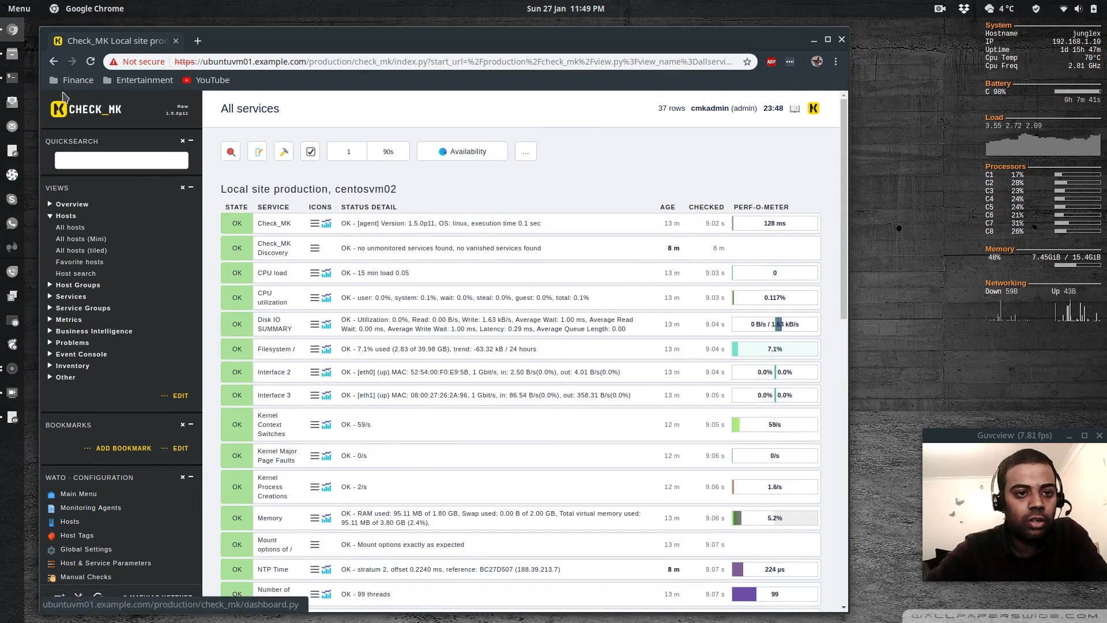
Step: Examine the details and check manual of ubuntuvm02's VBox Guest Additions service from the main overview, collapse the Hosts views and return to the overview
left_click(77, 112)
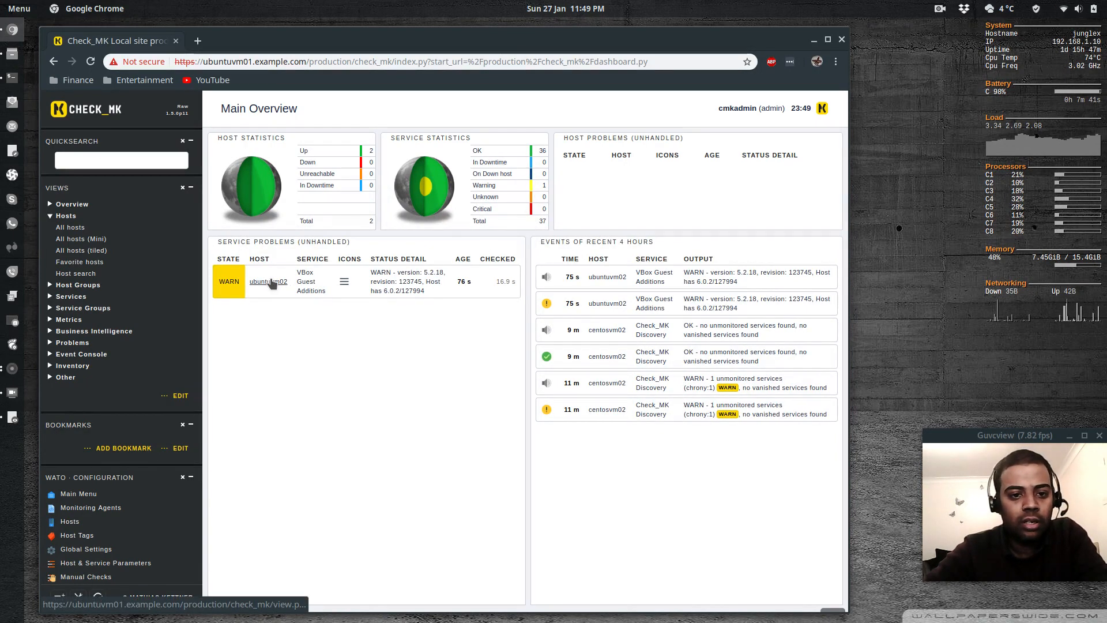
left_click(311, 283)
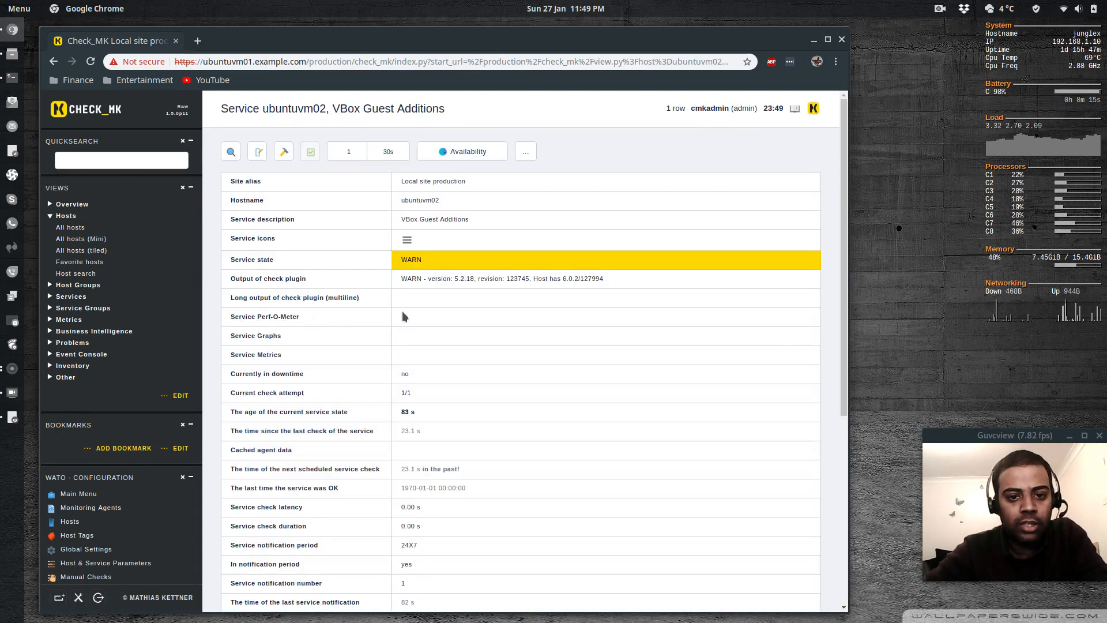
scroll(418, 359, "down", 5)
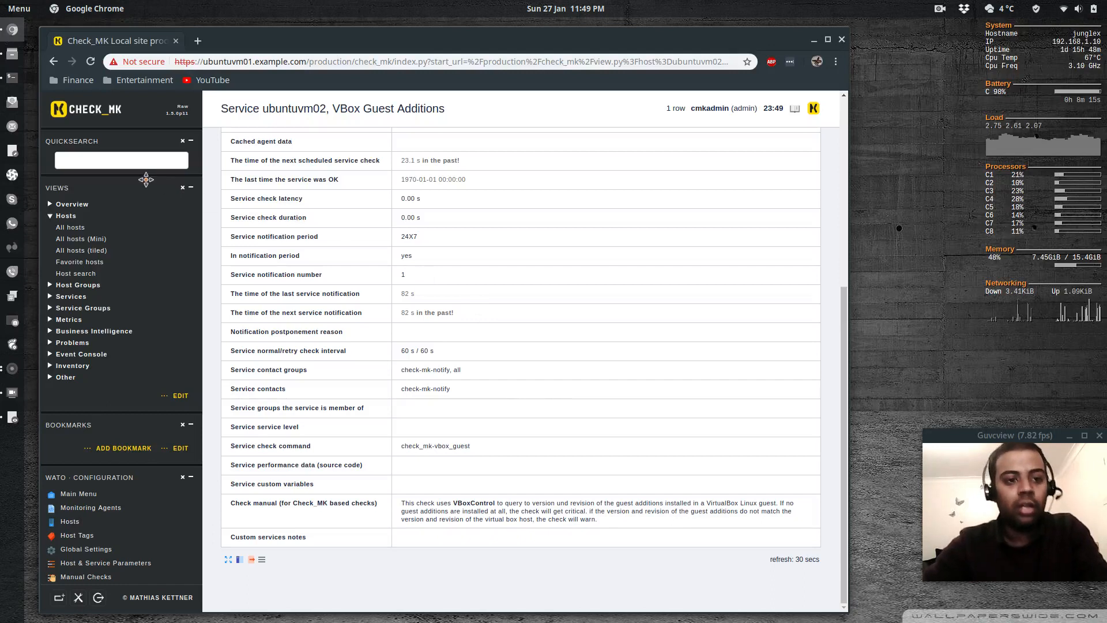
left_click(66, 216)
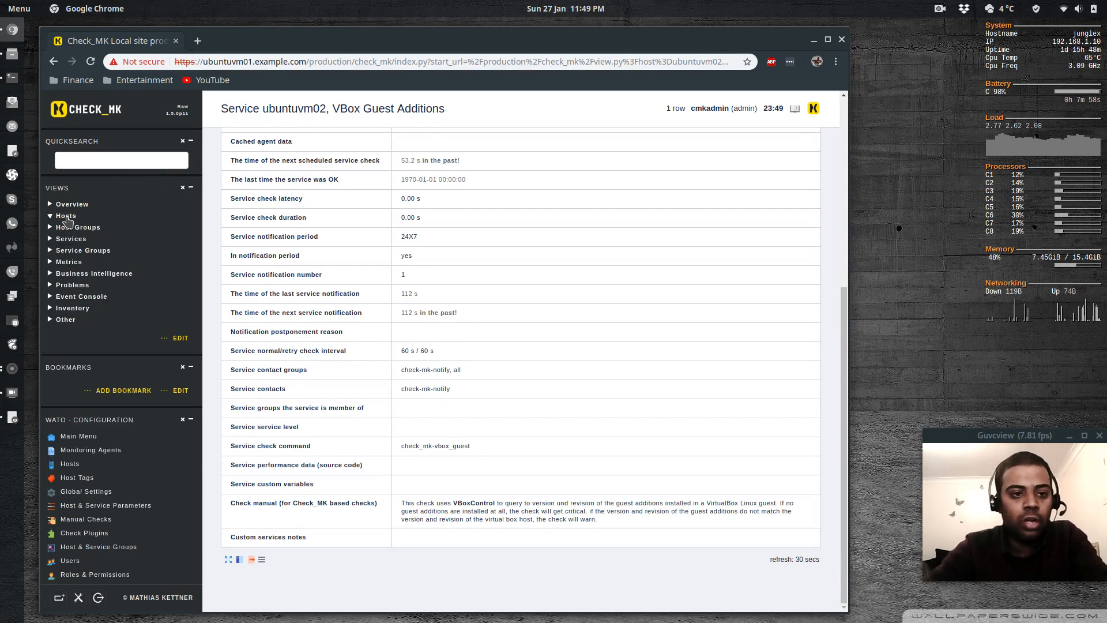
left_click(71, 118)
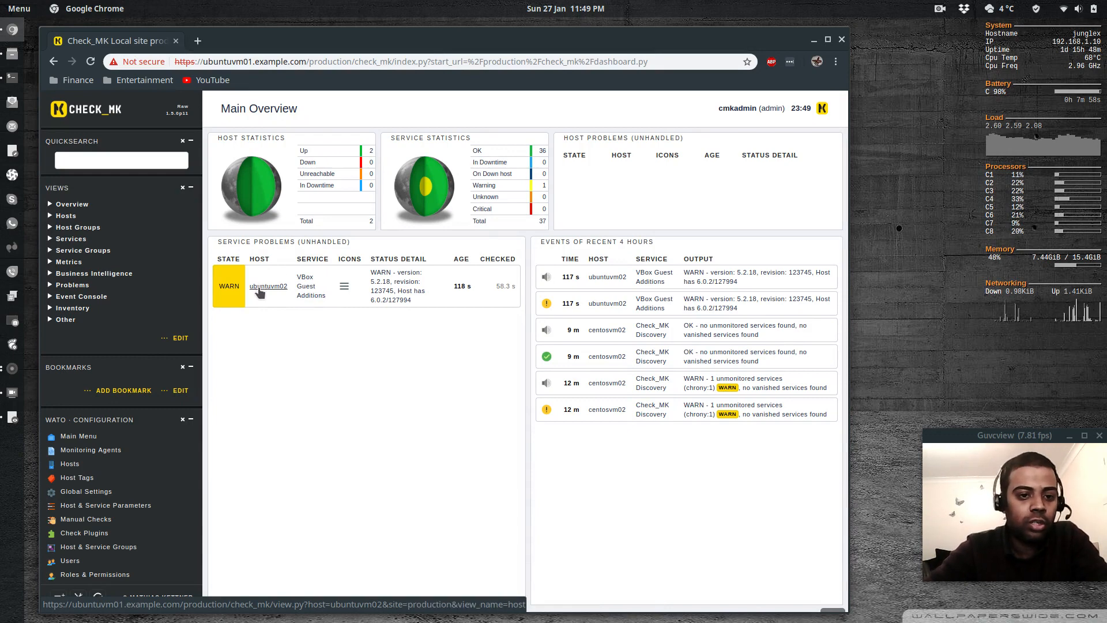
Step: Disable the VBox Guest Additions service in the monitored services configuration of host ubuntuvm02
left_click(70, 465)
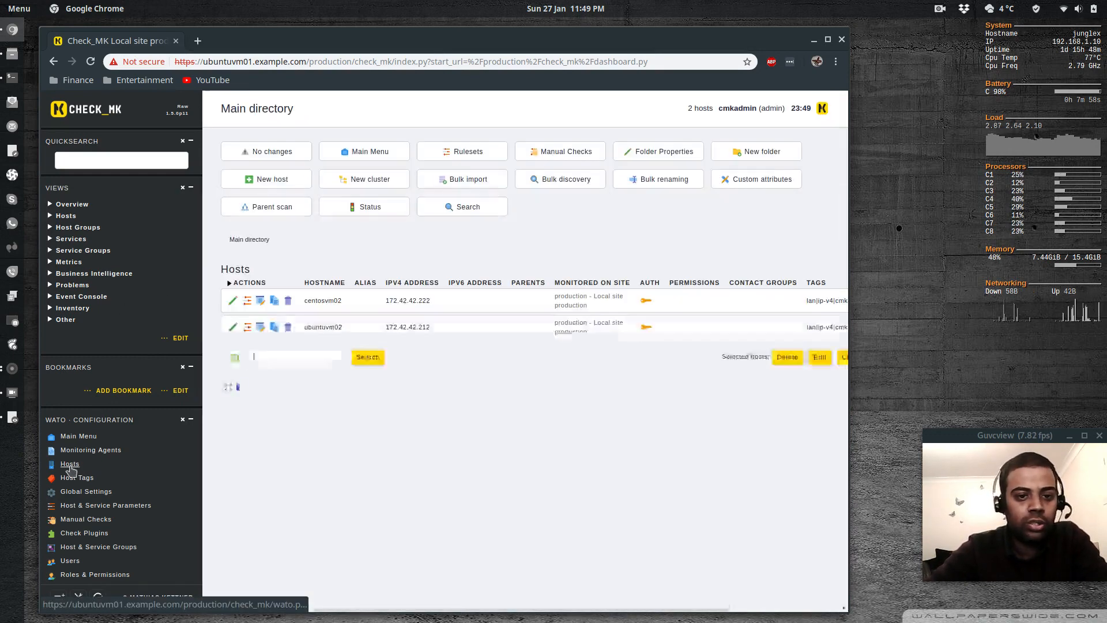
left_click(259, 327)
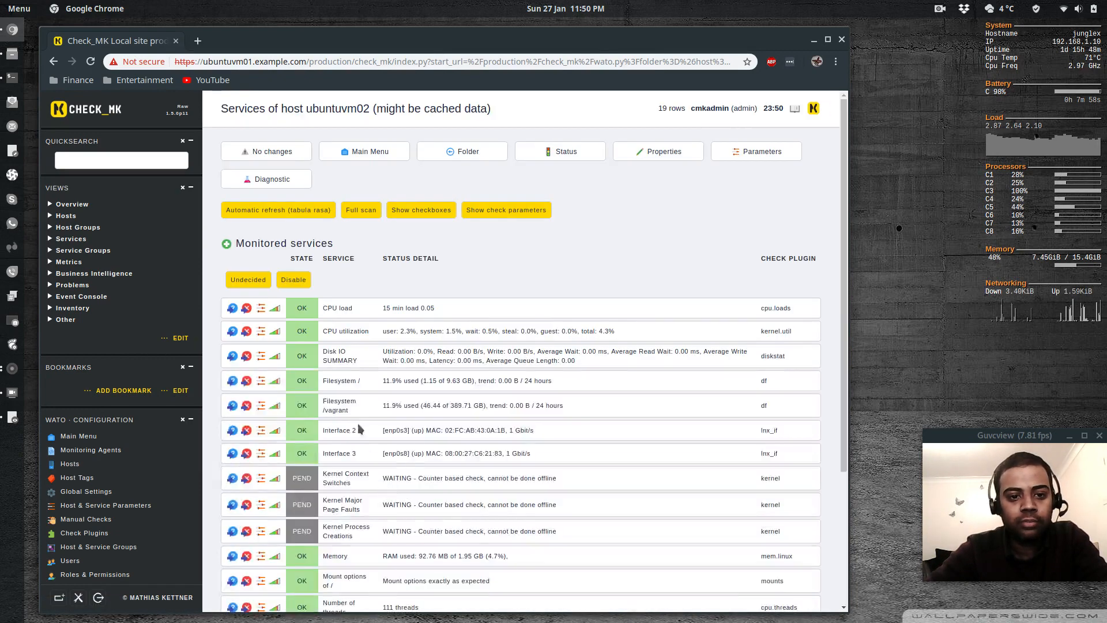
scroll(405, 474, "down", 3)
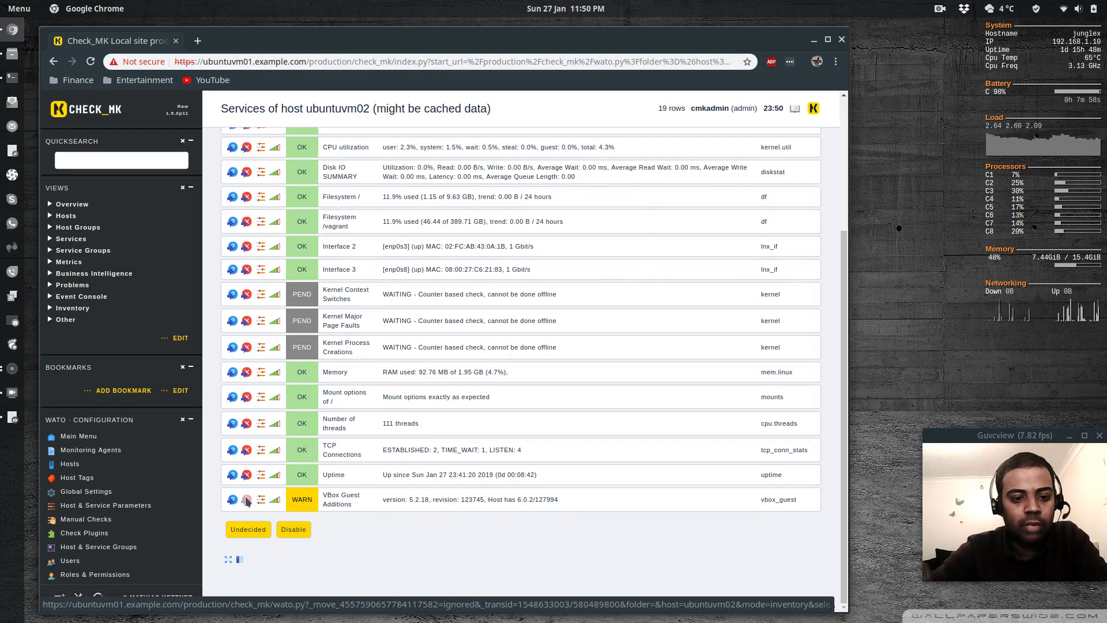
left_click(246, 474)
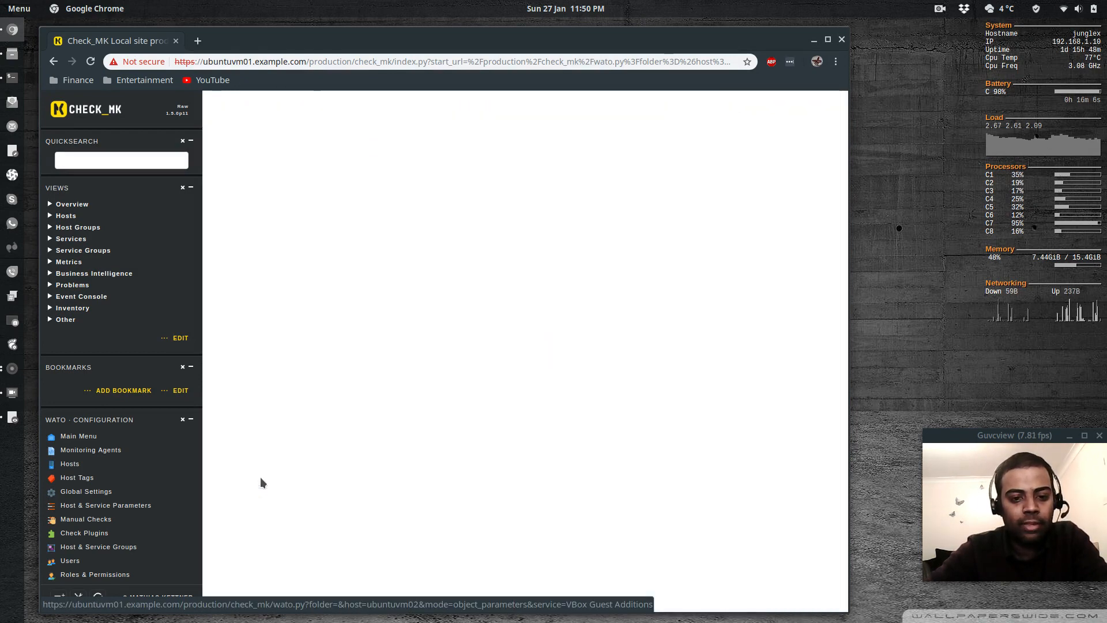
Step: Activate the pending service change on the affected site and return to the main overview to check the service statistics
left_click(263, 152)
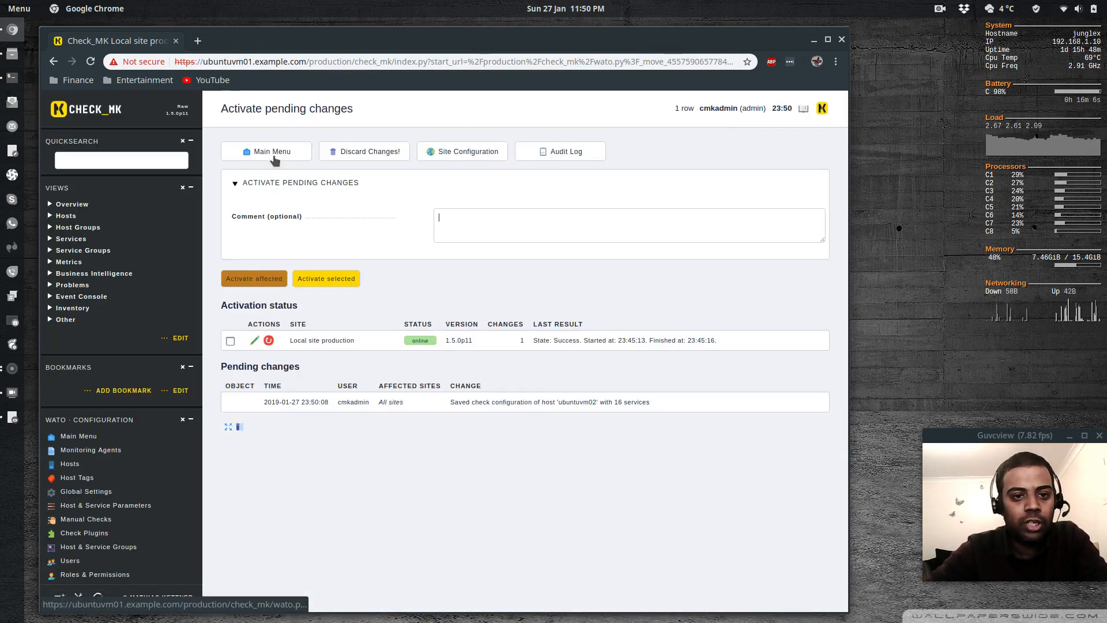
left_click(254, 279)
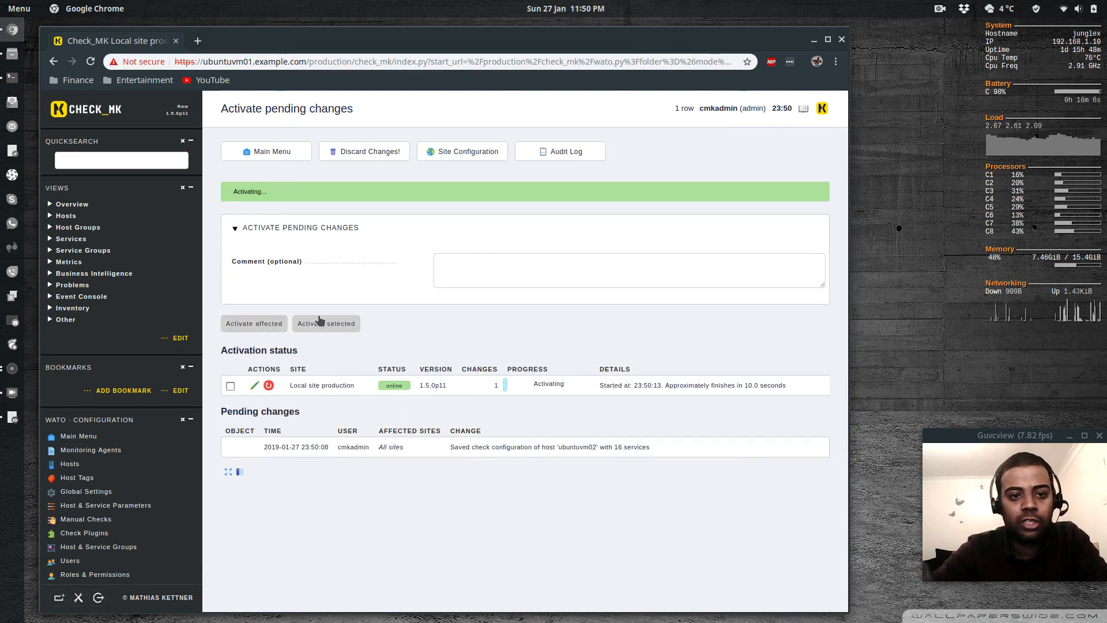
left_click(84, 112)
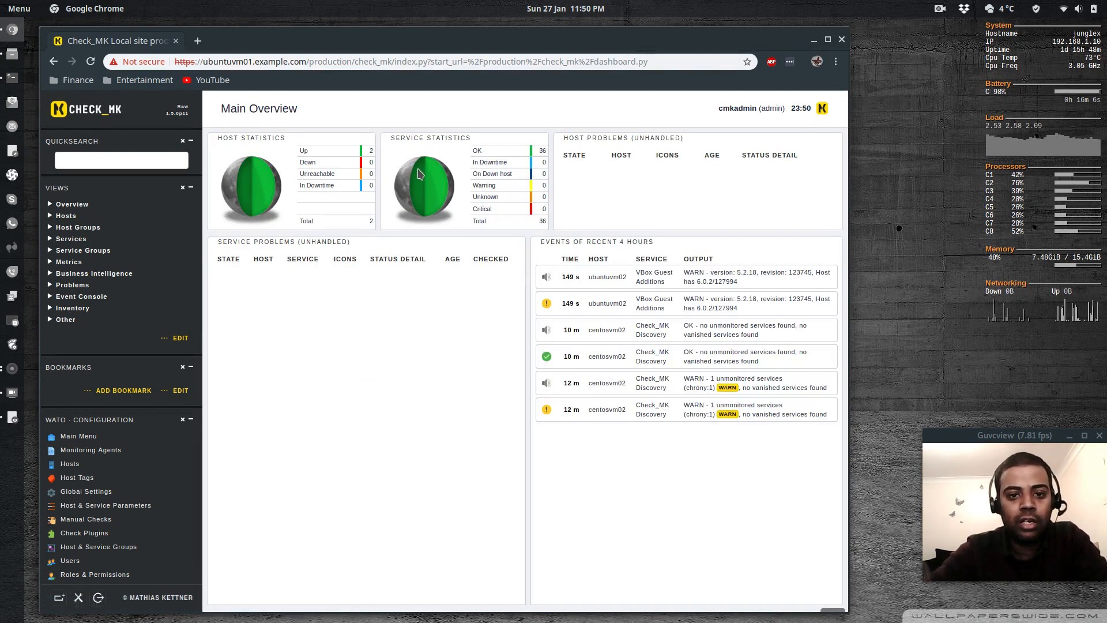